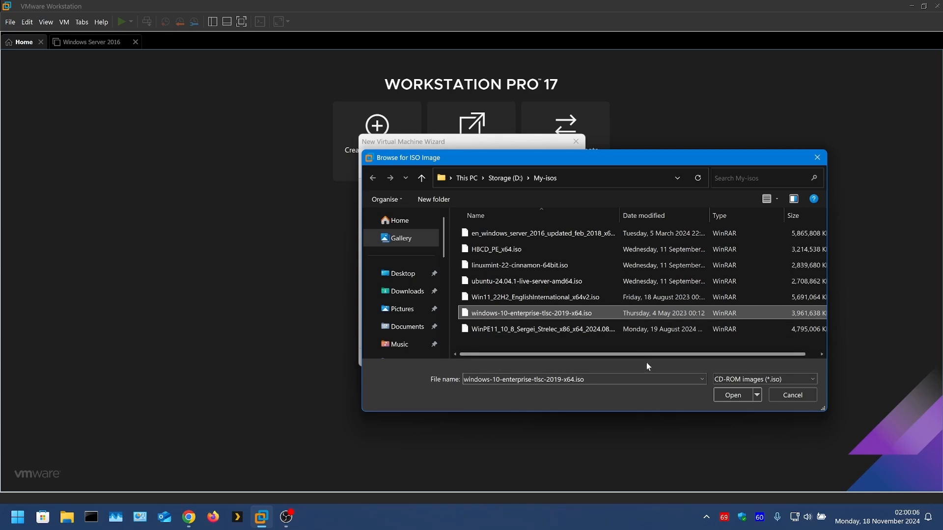
Step: Use windows-10-enterprise-tlsc-2019-x64.iso from the My-isos folder as the installer disc image and continue
{"action": "left_click", "coordinate": [725, 397]}
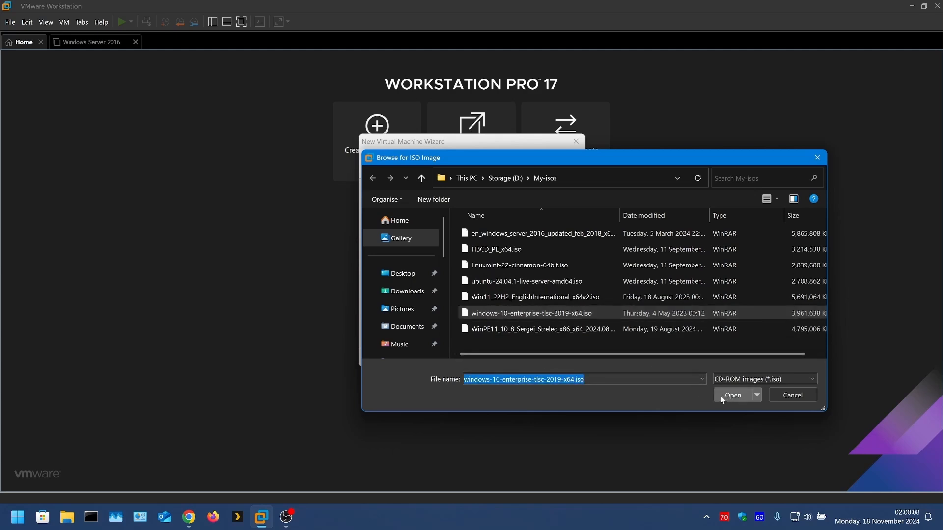
{"action": "double_click", "coordinate": [563, 314]}
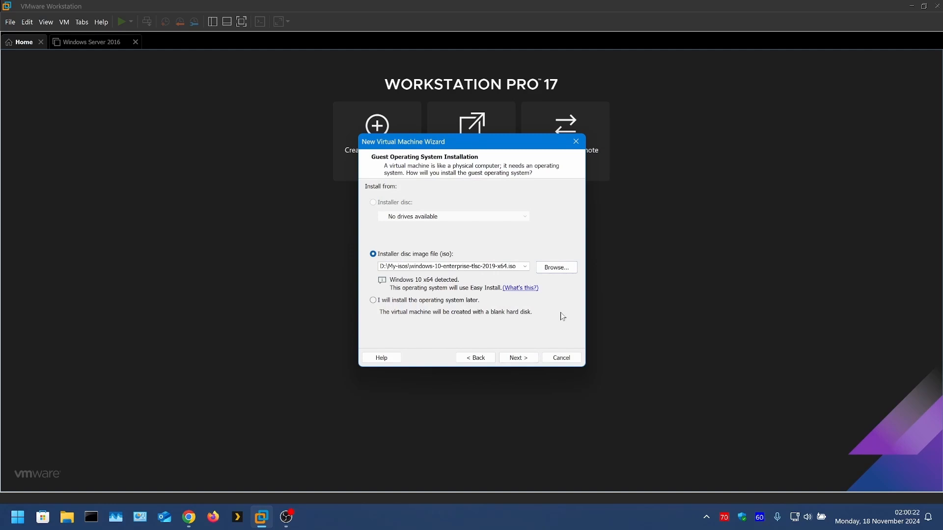
{"action": "left_click", "coordinate": [519, 357]}
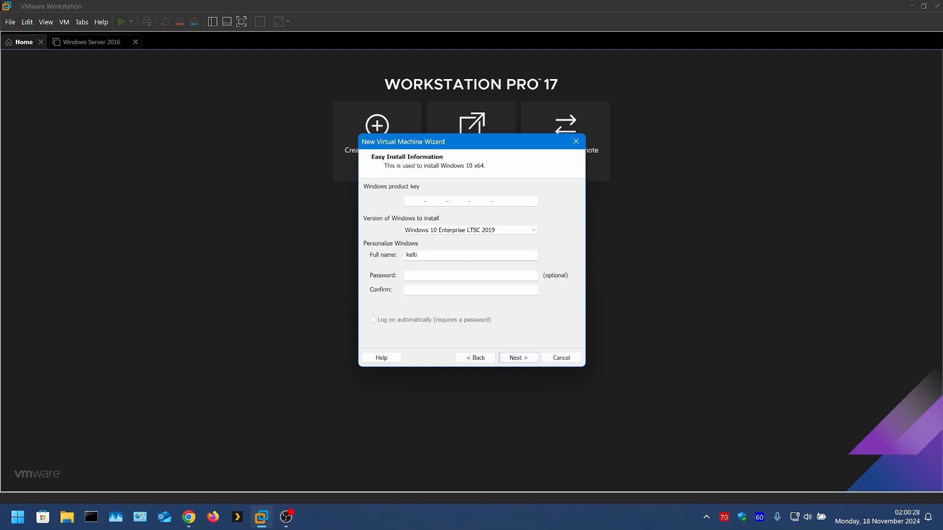
Step: Replace the full name in the Easy Install information with the desired account name
{"action": "left_click_drag", "start_coordinate": [421, 254], "coordinate": [398, 254]}
{"action": "key", "text": "BackSpace"}
{"action": "type", "text": "kelti"}
Step: Enter the account password, confirm it, and proceed to naming the virtual machine
{"action": "left_click", "coordinate": [407, 275]}
{"action": "key", "text": "Caps_Lock"}
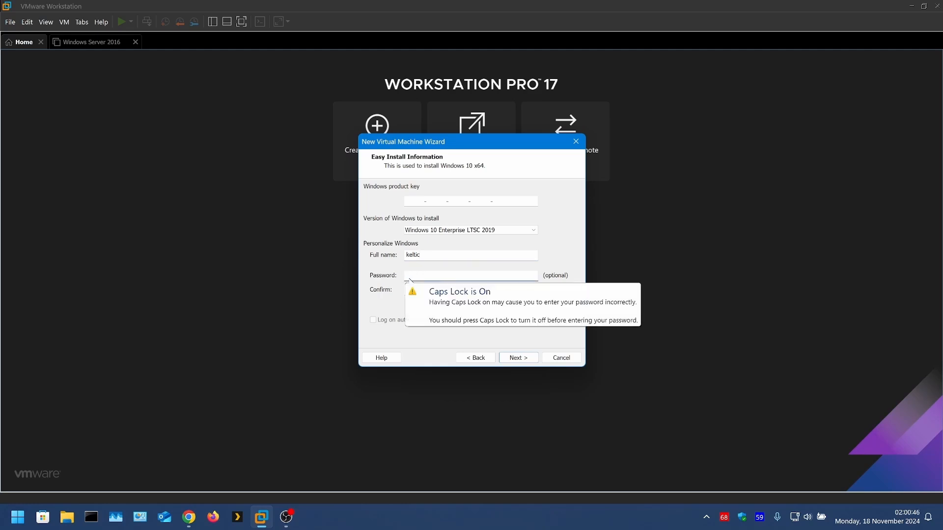
{"action": "type", "text": "•"}
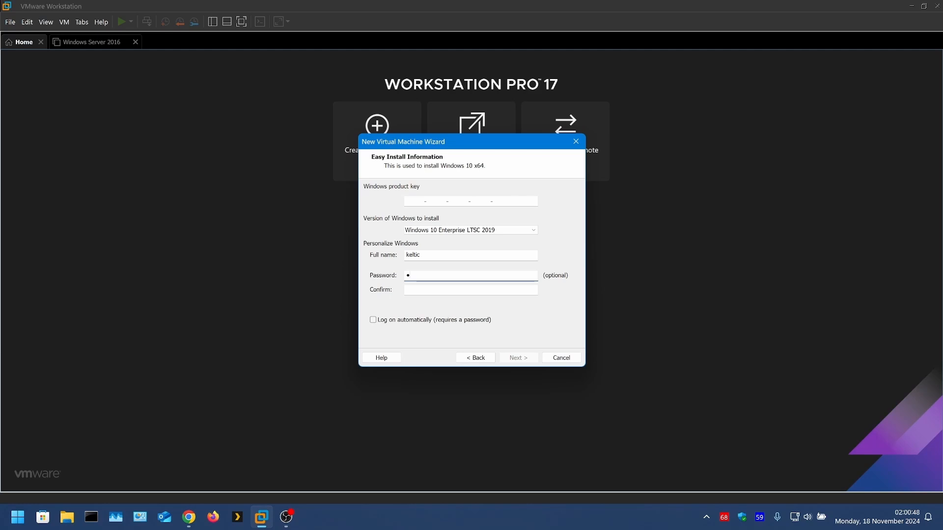
{"action": "type", "text": "•••"}
{"action": "key", "text": "Tab"}
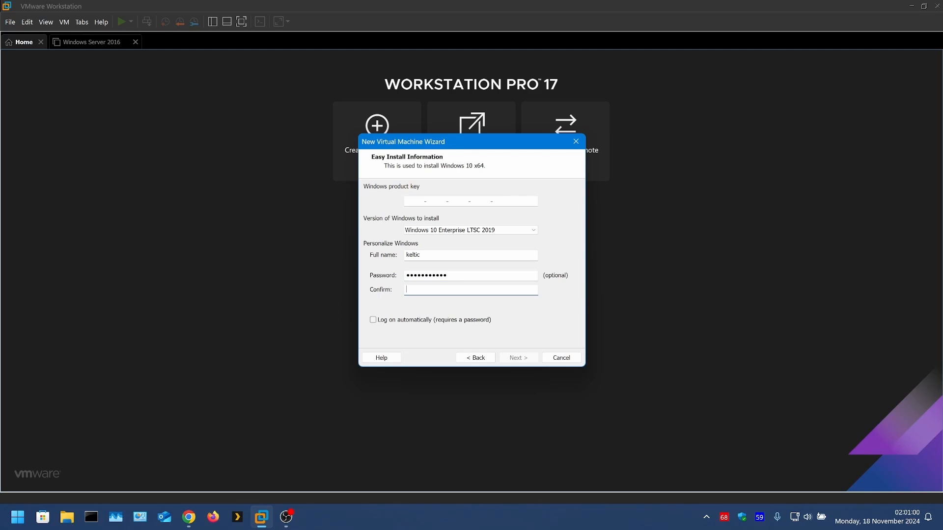
{"action": "key", "text": "Caps_Lock"}
{"action": "type", "text": "P•••"}
{"action": "type", "text": "•"}
{"action": "left_click", "coordinate": [517, 359]}
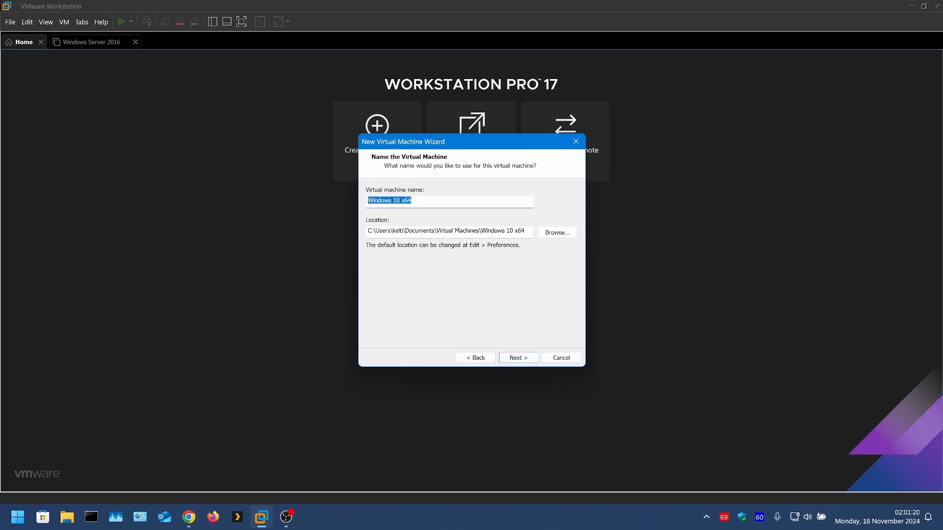
Step: Name the virtual machine Win10ltsc
{"action": "left_click_drag", "start_coordinate": [411, 201], "coordinate": [363, 201]}
{"action": "type", "text": "Win10ltsc"}
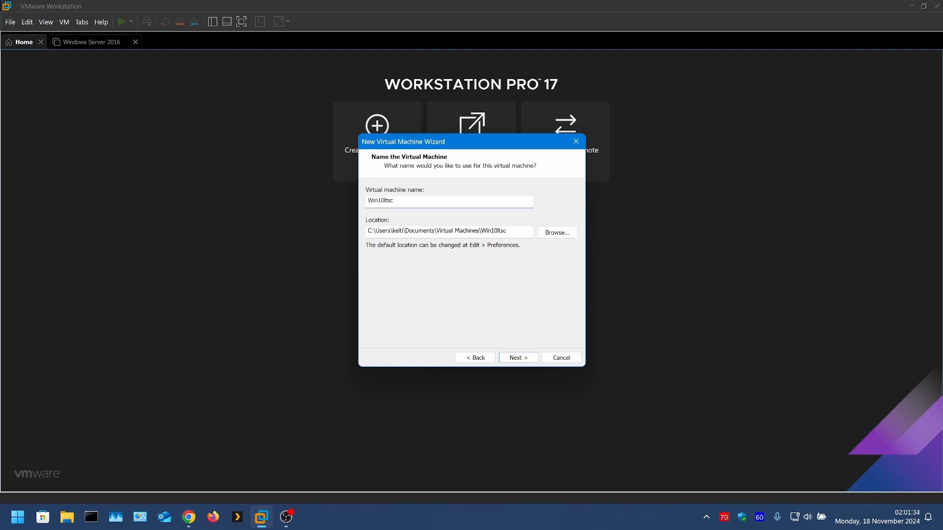
Step: Set the virtual machine's location to the existing folder D:\MyServers\Win10ltsc
{"action": "left_click", "coordinate": [551, 233]}
{"action": "scroll", "coordinate": [442, 256], "scroll_direction": "down", "scroll_amount": 5}
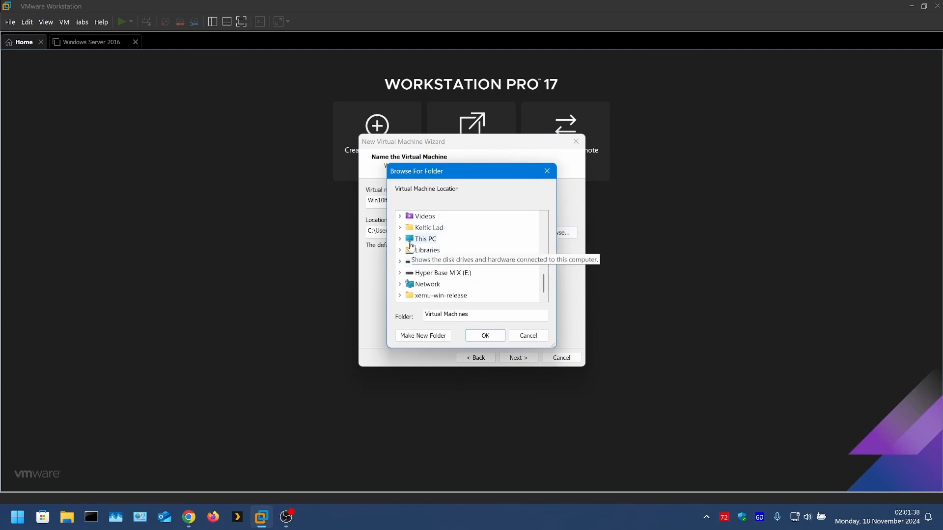
{"action": "left_click", "coordinate": [400, 240]}
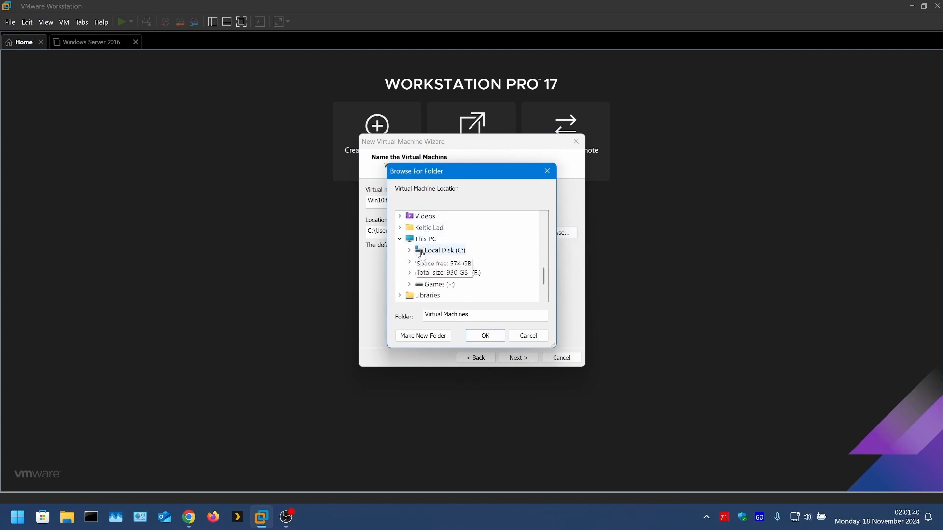
{"action": "scroll", "coordinate": [413, 245], "scroll_direction": "up", "scroll_amount": 1}
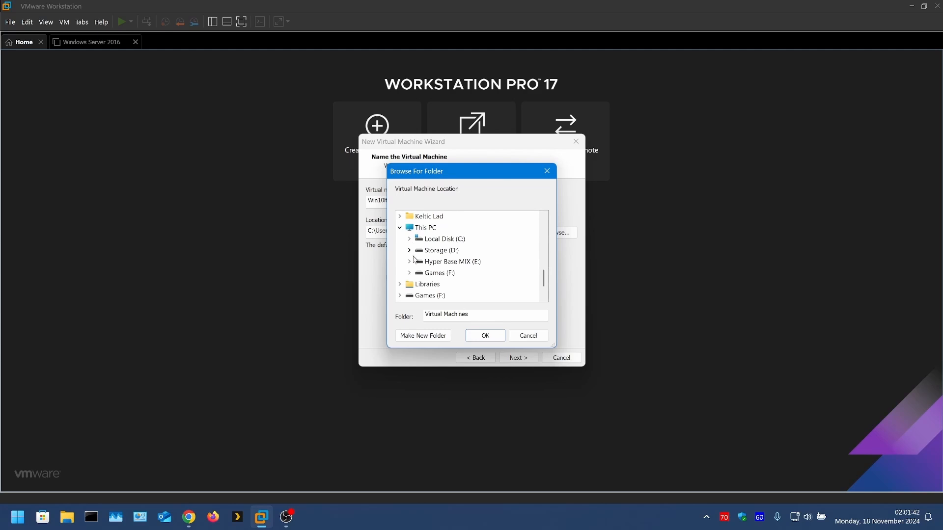
{"action": "left_click", "coordinate": [409, 251]}
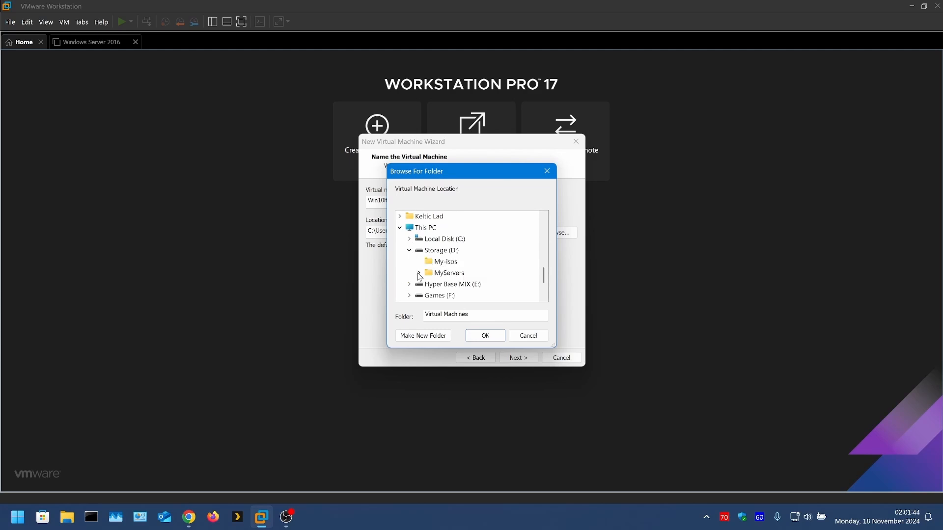
{"action": "left_click", "coordinate": [418, 273]}
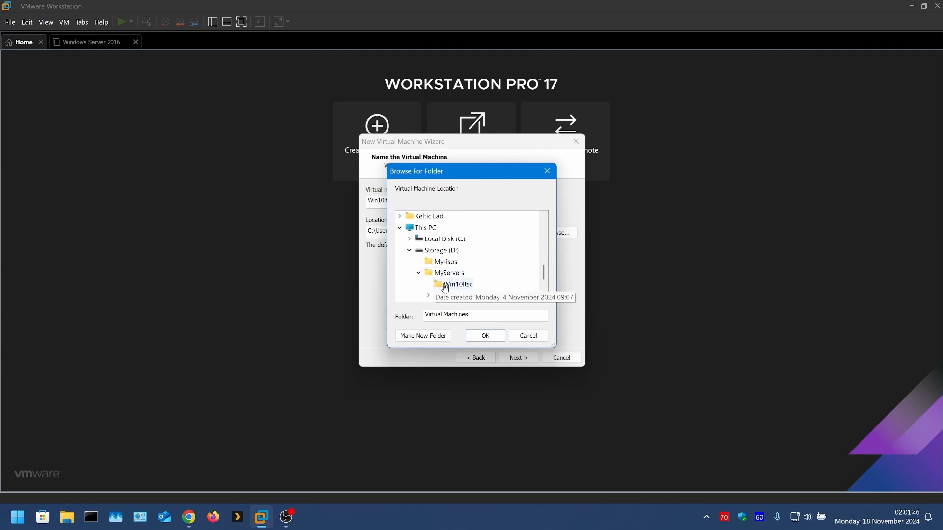
{"action": "left_click", "coordinate": [444, 285]}
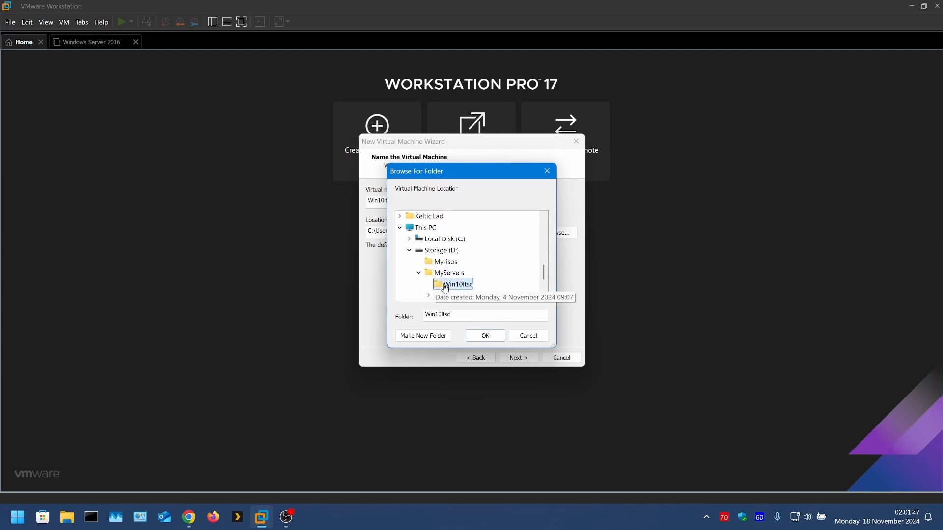
{"action": "left_click", "coordinate": [485, 336]}
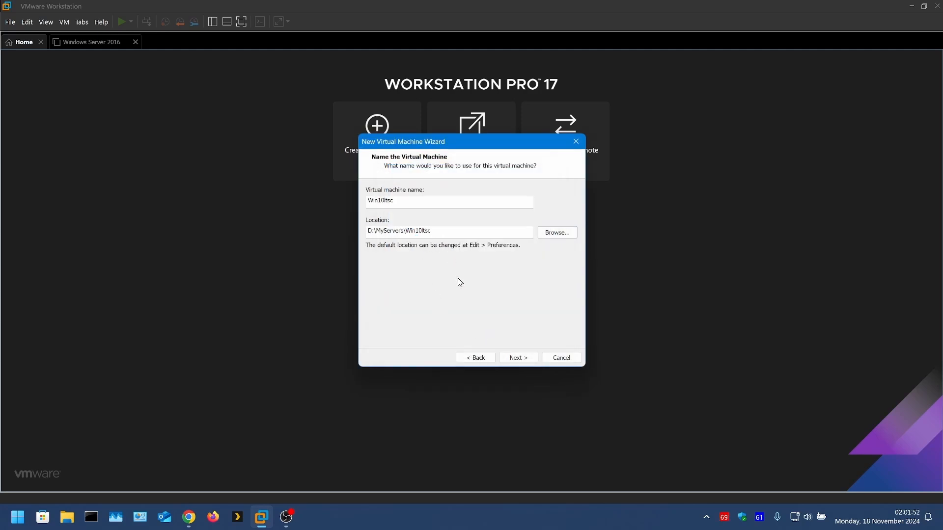
Step: Store the 60 GB virtual disk as a single file and proceed to the creation summary
{"action": "left_click", "coordinate": [518, 358]}
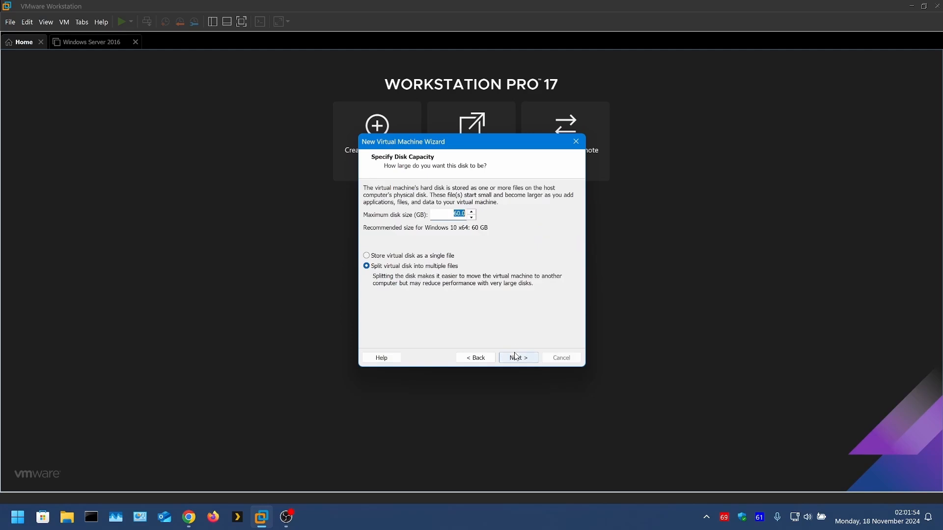
{"action": "left_click", "coordinate": [393, 256]}
{"action": "left_click", "coordinate": [519, 359]}
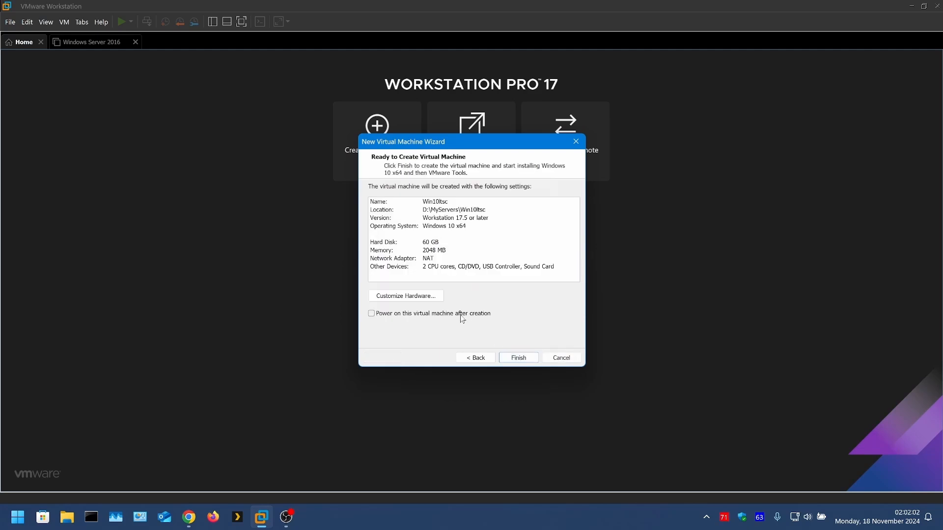
Step: Customize the hardware so the network adapter uses a bridged connection directly to the physical network
{"action": "left_click", "coordinate": [414, 296]}
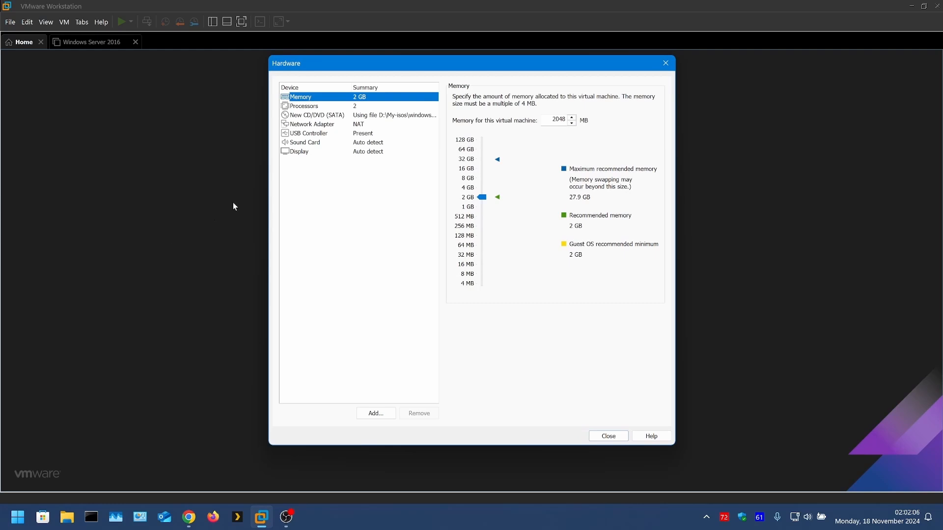
{"action": "left_click", "coordinate": [318, 126]}
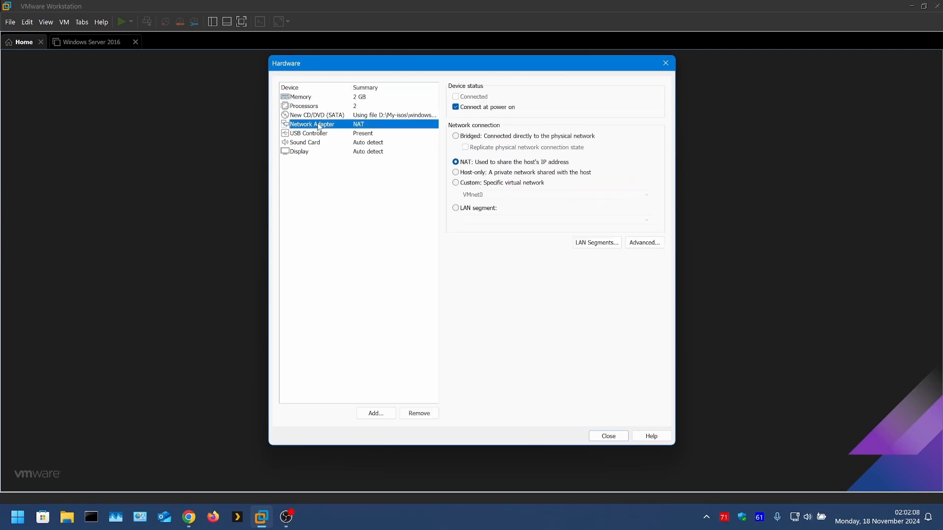
{"action": "left_click", "coordinate": [455, 136]}
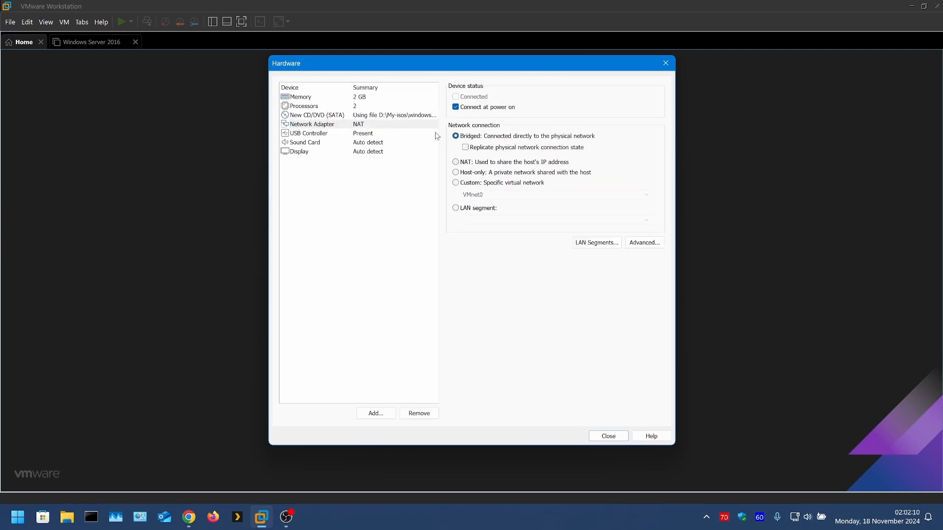
Step: Set the virtual machine's memory to 6208 MB and close the hardware settings
{"action": "left_click", "coordinate": [303, 98]}
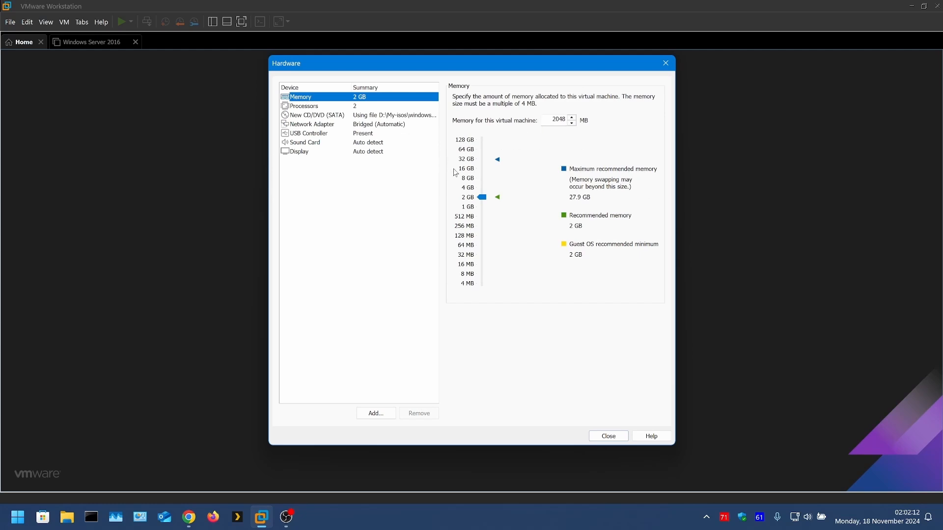
{"action": "left_click_drag", "start_coordinate": [479, 196], "coordinate": [482, 184]}
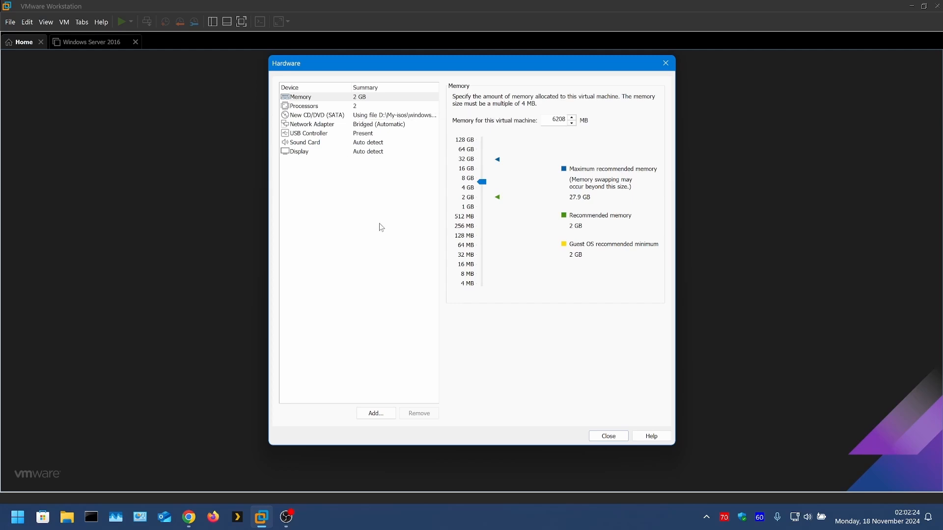
{"action": "left_click", "coordinate": [590, 441]}
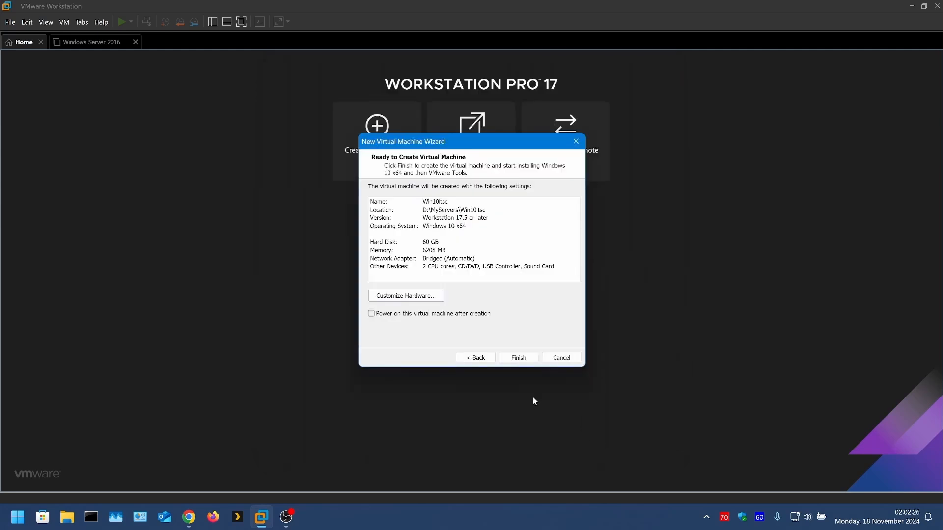
Step: Finish creating the virtual machine and power it on in full-screen view to install Windows
{"action": "left_click", "coordinate": [518, 360]}
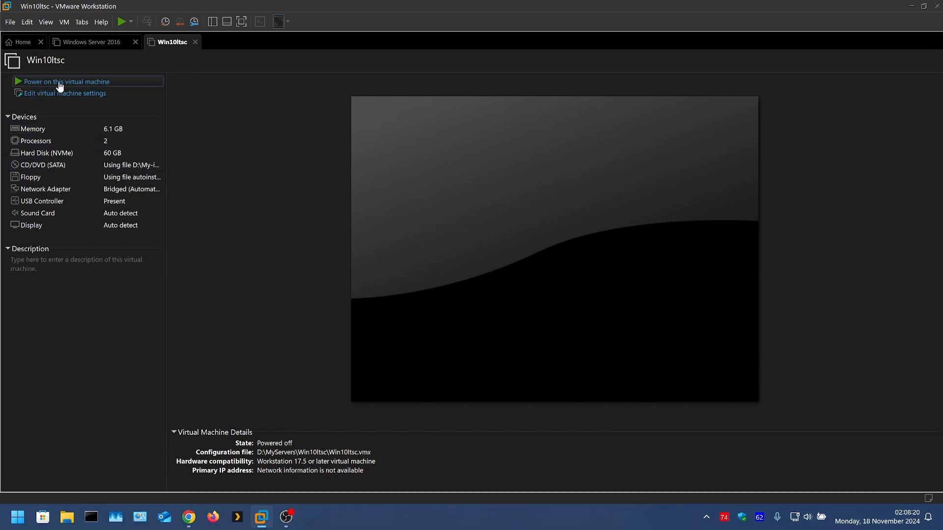
{"action": "left_click", "coordinate": [60, 84]}
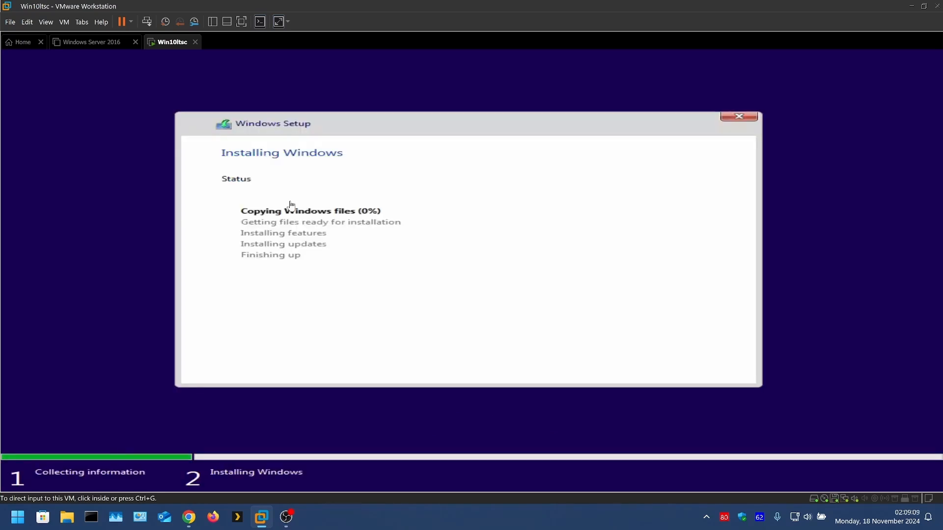
{"action": "left_click", "coordinate": [241, 22]}
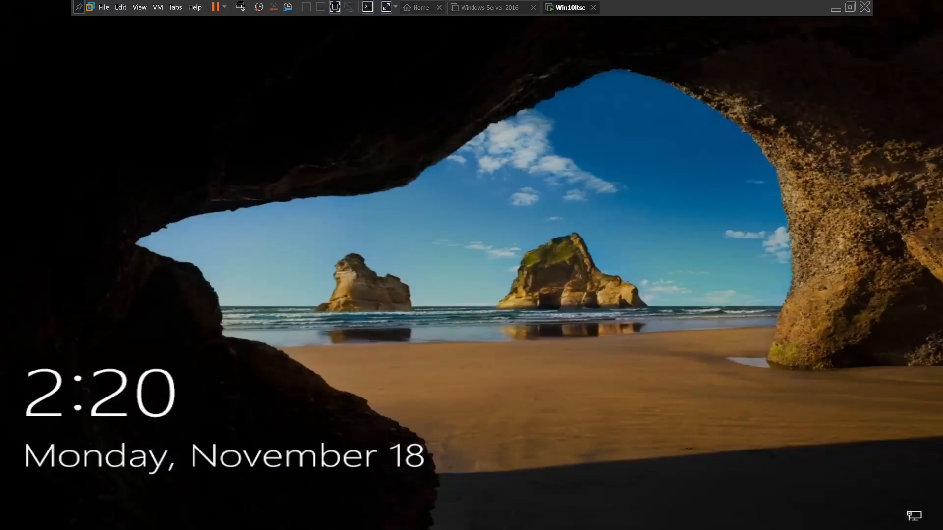
Step: Dismiss the Windows lock screen and sign in with the account password
{"action": "left_click_drag", "start_coordinate": [408, 344], "coordinate": [401, 7]}
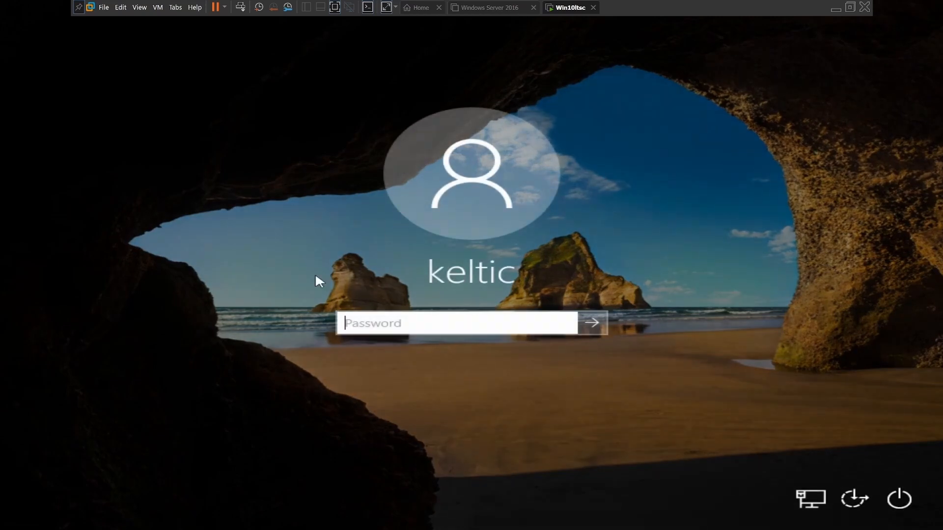
{"action": "key", "text": "Caps_Lock"}
{"action": "type", "text": "P"}
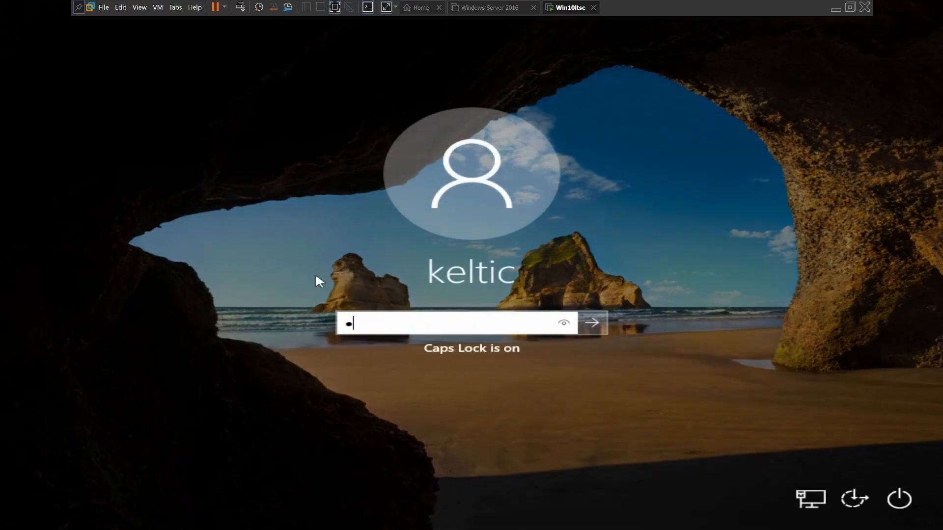
{"action": "key", "text": "Caps_Lock"}
{"action": "type", "text": "as"}
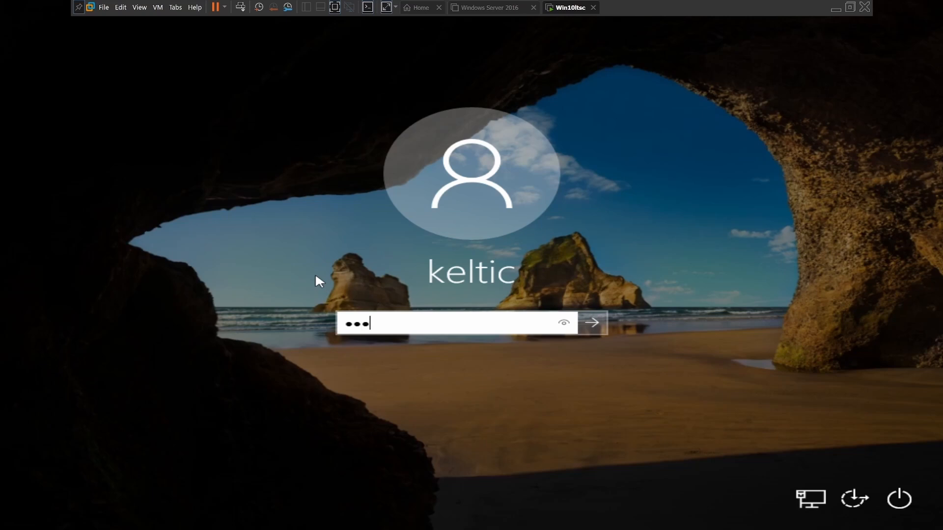
{"action": "type", "text": "sword1234"}
{"action": "key", "text": "Return"}
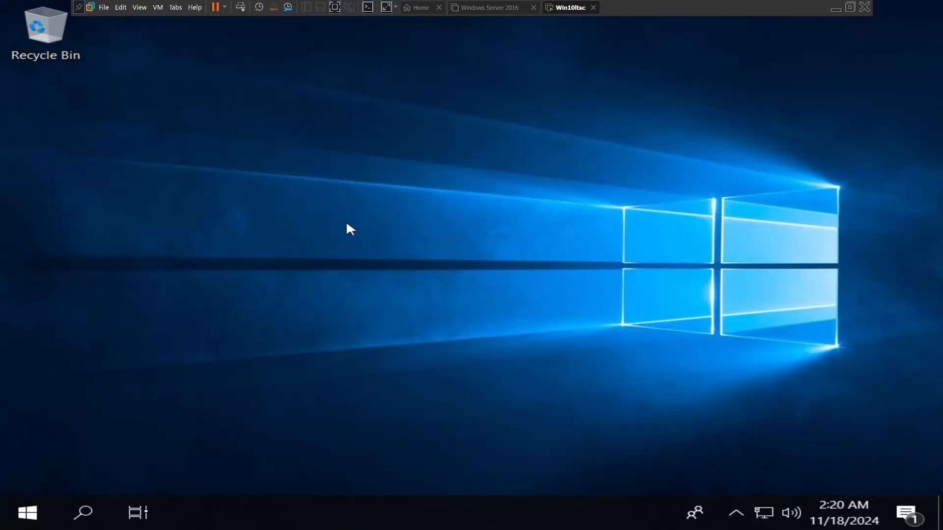
Step: Switch the guest desktop to small icons
{"action": "right_click", "coordinate": [325, 158]}
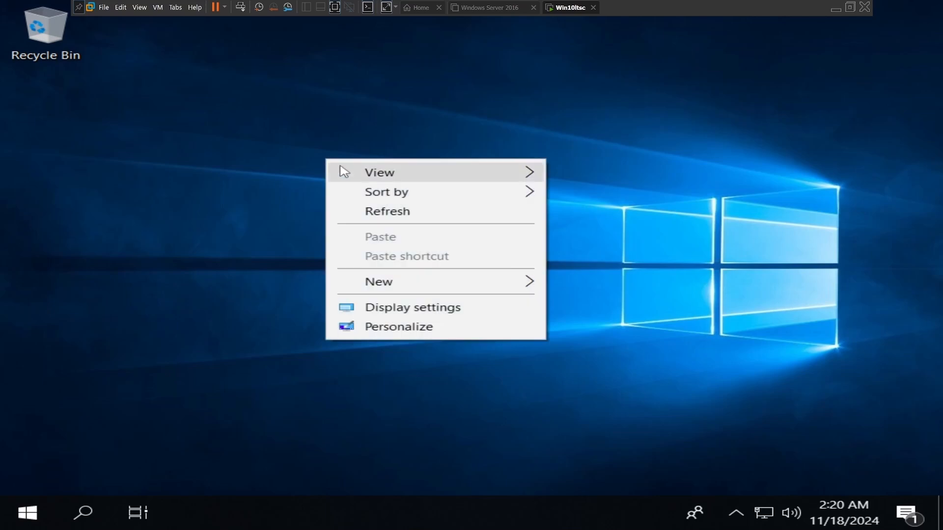
{"action": "mouse_move", "coordinate": [372, 172]}
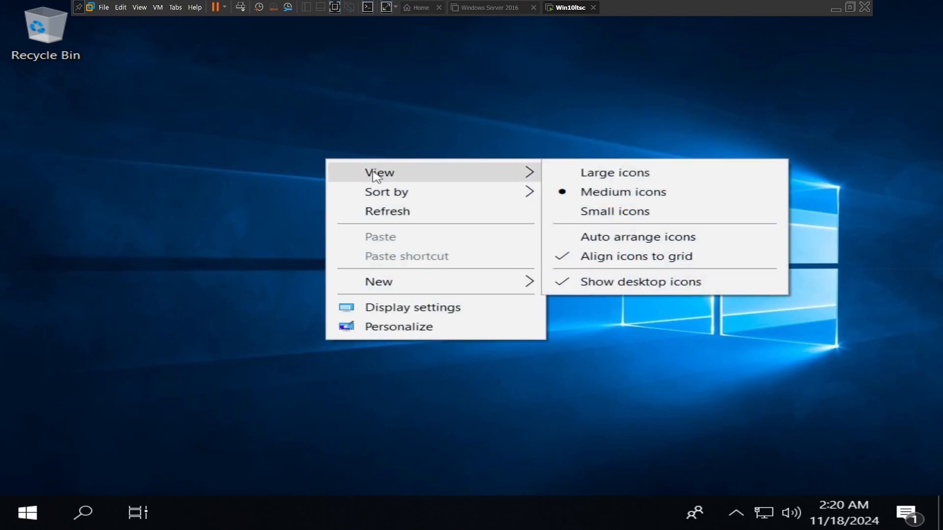
{"action": "left_click", "coordinate": [565, 213]}
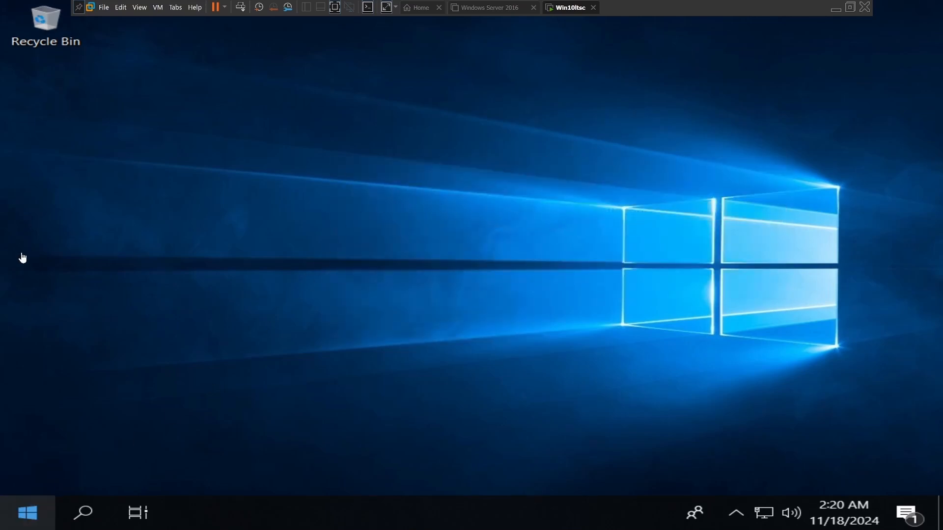
Step: Pin File Explorer from the Windows System programs to the guest's taskbar
{"action": "left_click", "coordinate": [29, 511]}
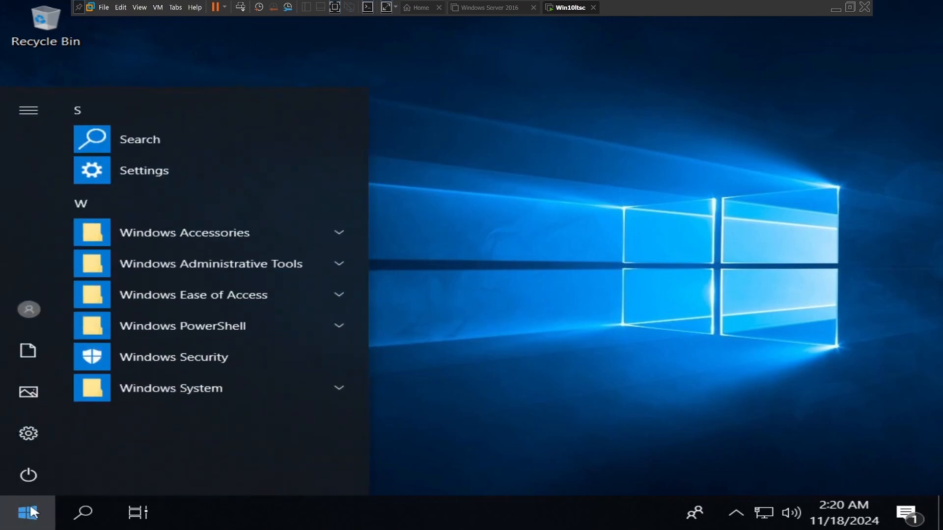
{"action": "left_click", "coordinate": [119, 396]}
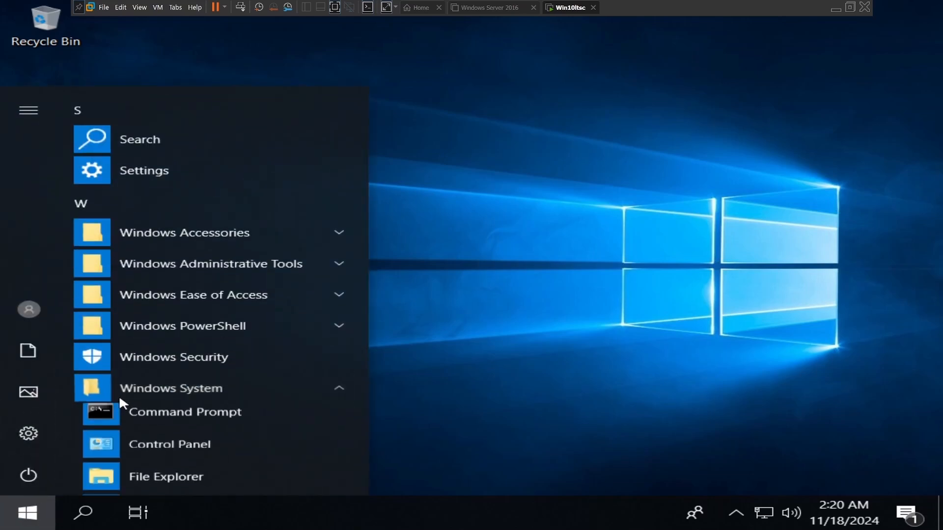
{"action": "scroll", "coordinate": [124, 427], "scroll_direction": "down", "scroll_amount": 5}
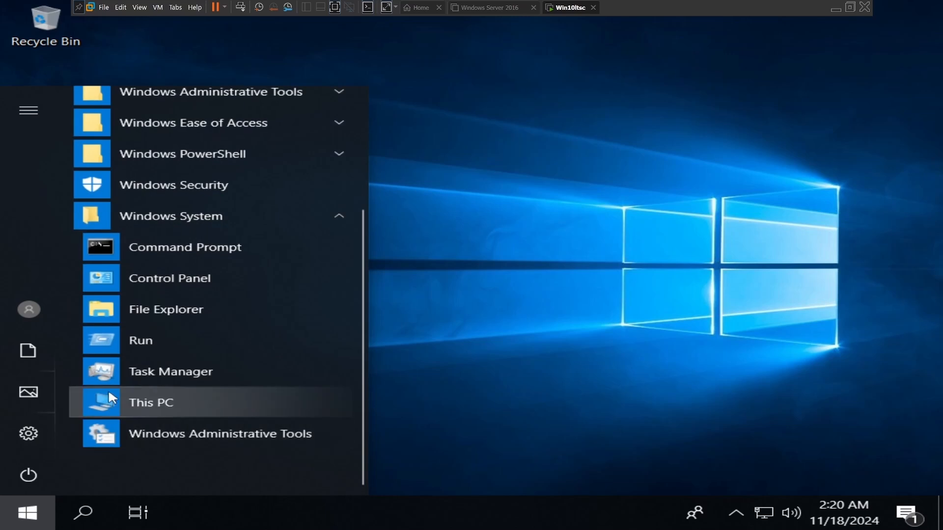
{"action": "right_click", "coordinate": [139, 317]}
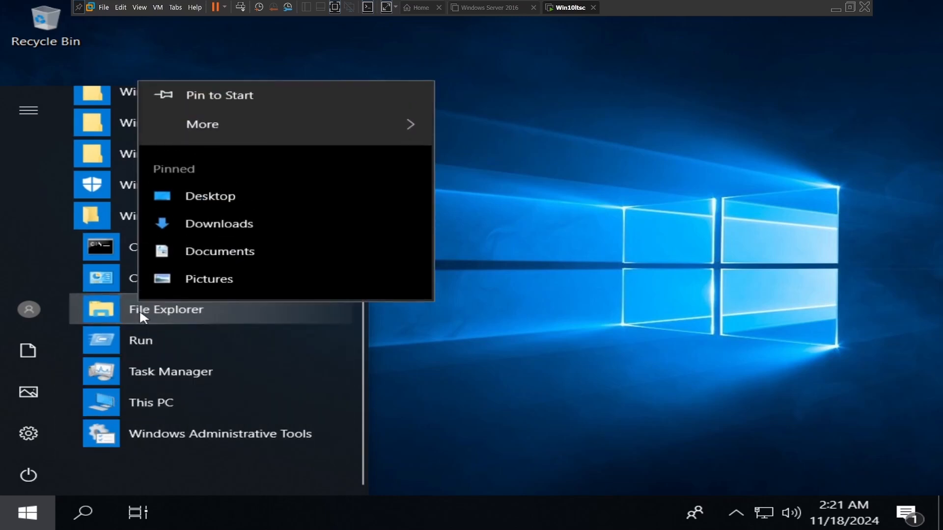
{"action": "mouse_move", "coordinate": [237, 135]}
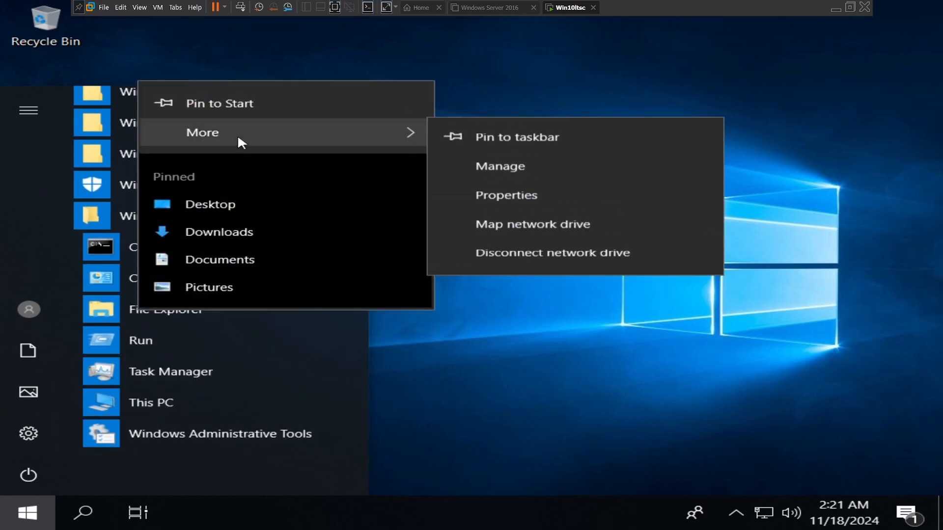
{"action": "left_click", "coordinate": [486, 146]}
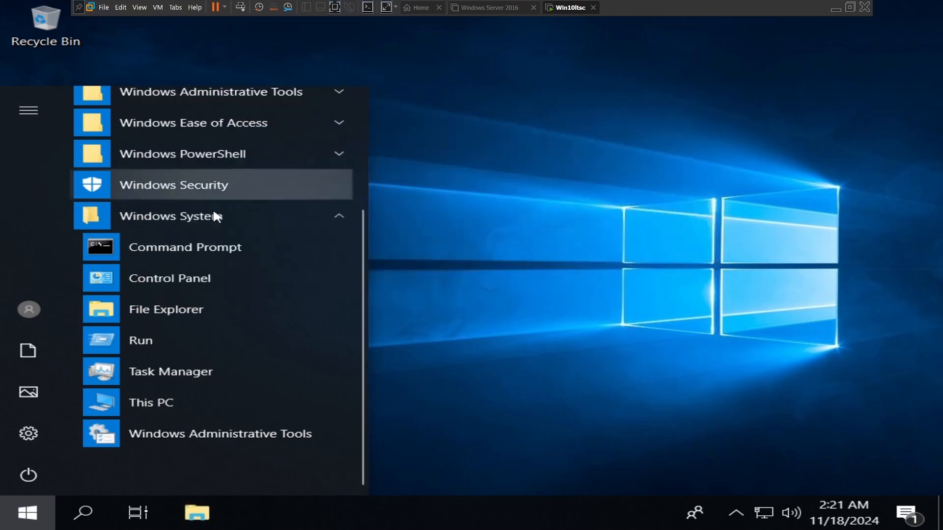
Step: Pin Control Panel and Command Prompt from the Windows System programs to the taskbar
{"action": "right_click", "coordinate": [143, 273]}
{"action": "mouse_move", "coordinate": [201, 328]}
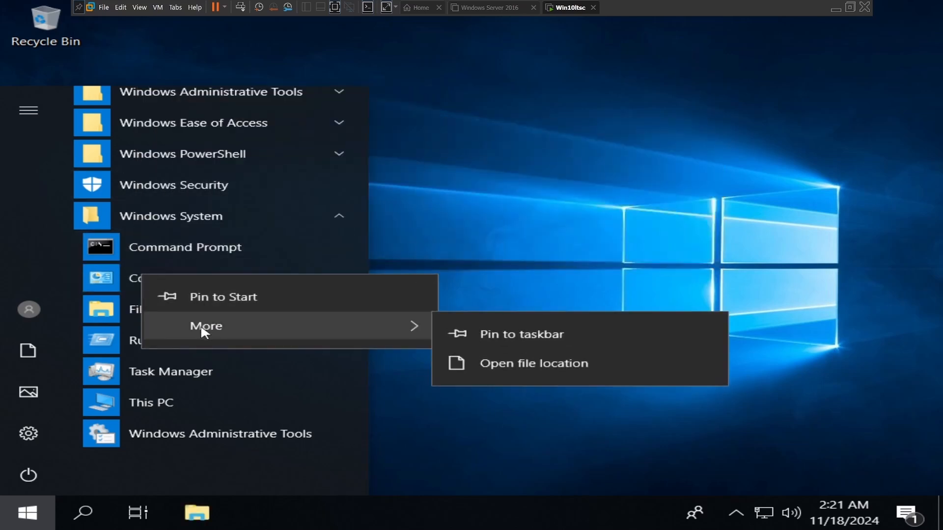
{"action": "left_click", "coordinate": [490, 337]}
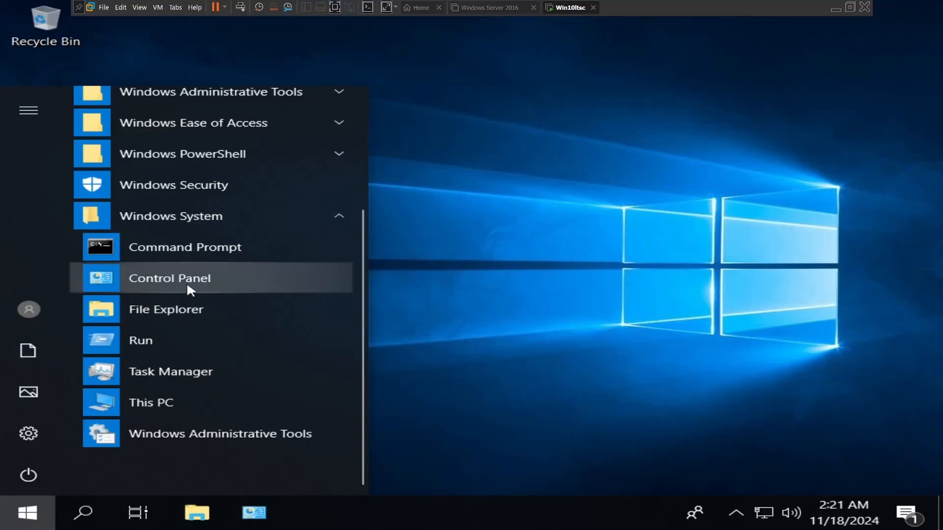
{"action": "right_click", "coordinate": [153, 252]}
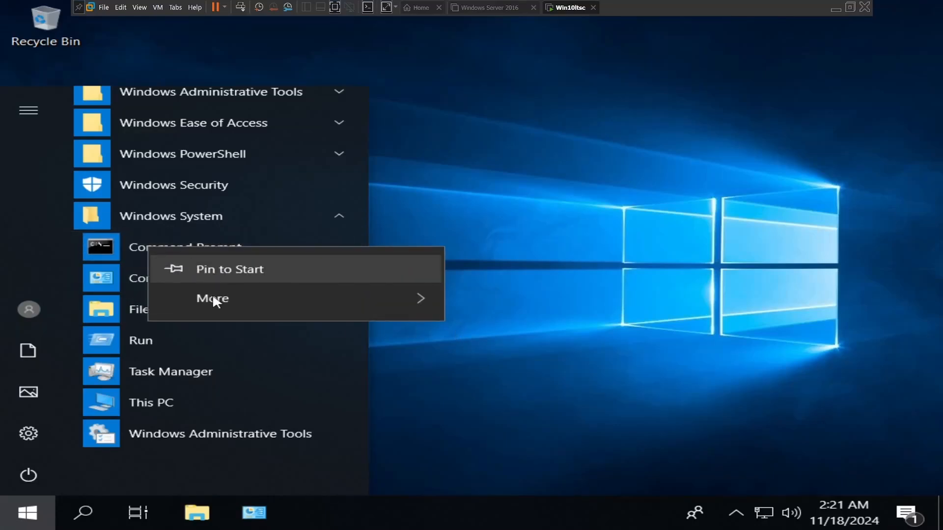
{"action": "mouse_move", "coordinate": [213, 294]}
{"action": "left_click", "coordinate": [497, 305]}
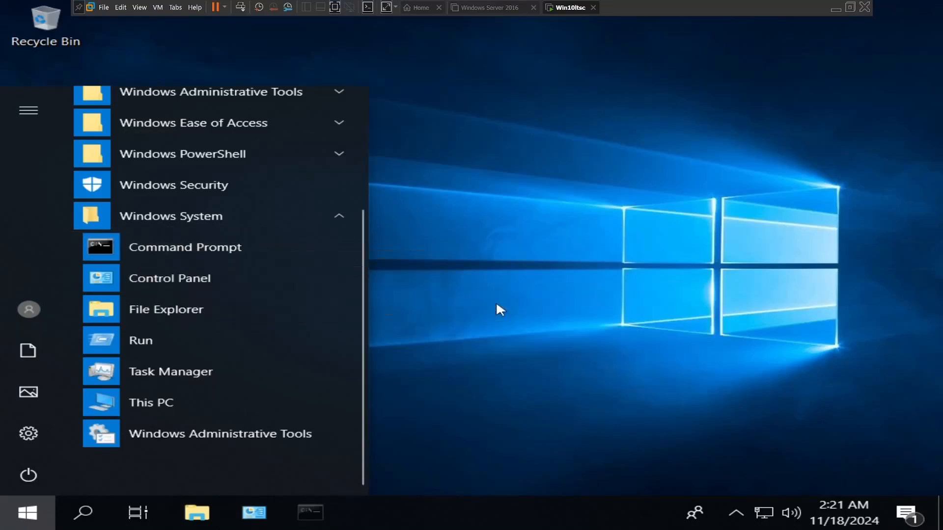
{"action": "left_click", "coordinate": [112, 218]}
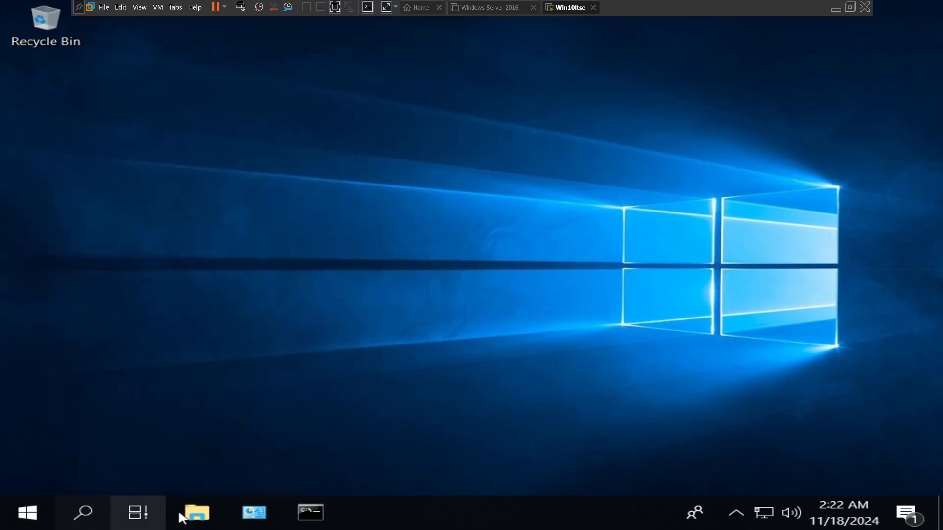
Step: Open Control Panel and show its items as small icons
{"action": "left_click", "coordinate": [254, 512]}
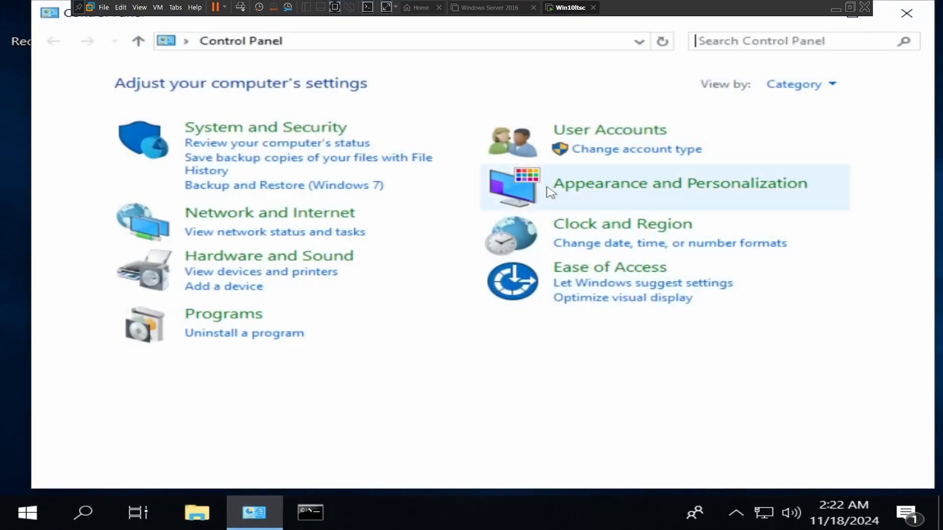
{"action": "left_click", "coordinate": [832, 87]}
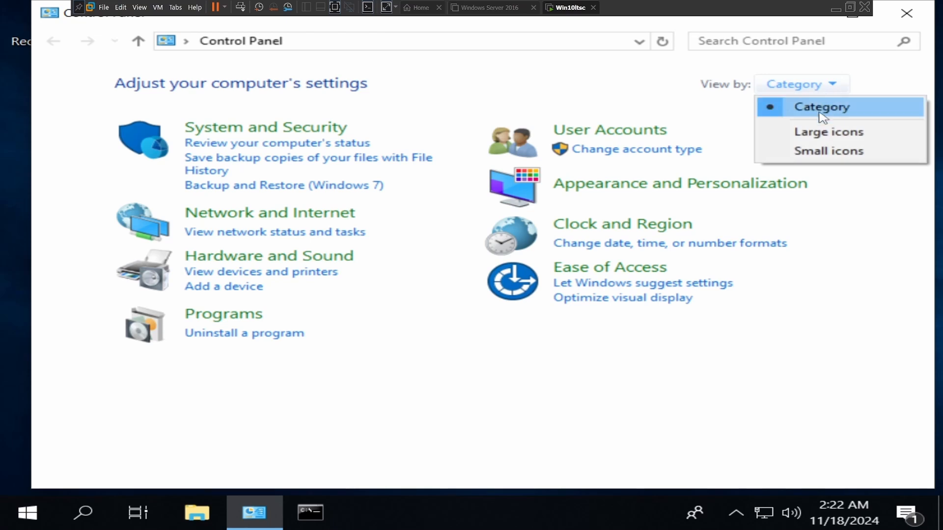
{"action": "left_click", "coordinate": [813, 151]}
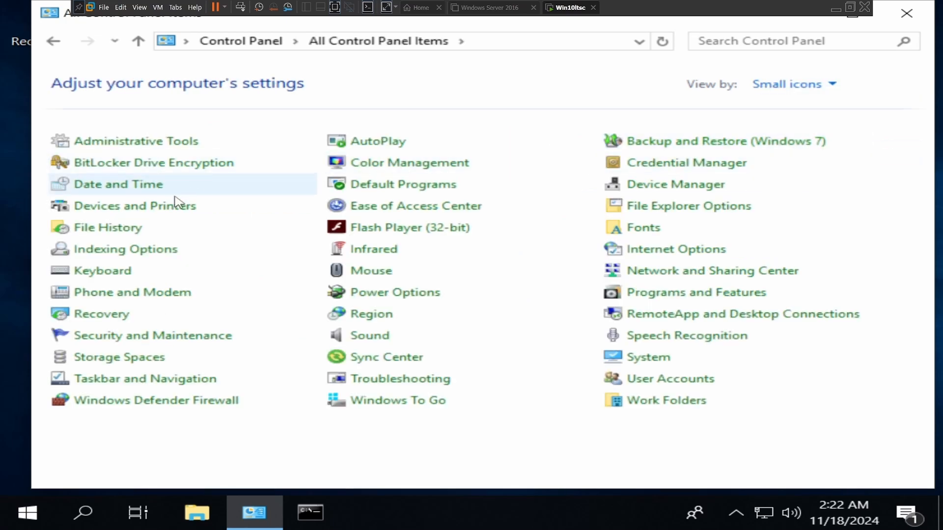
Step: Turn off Windows Defender Firewall for both private and public networks
{"action": "left_click", "coordinate": [149, 401]}
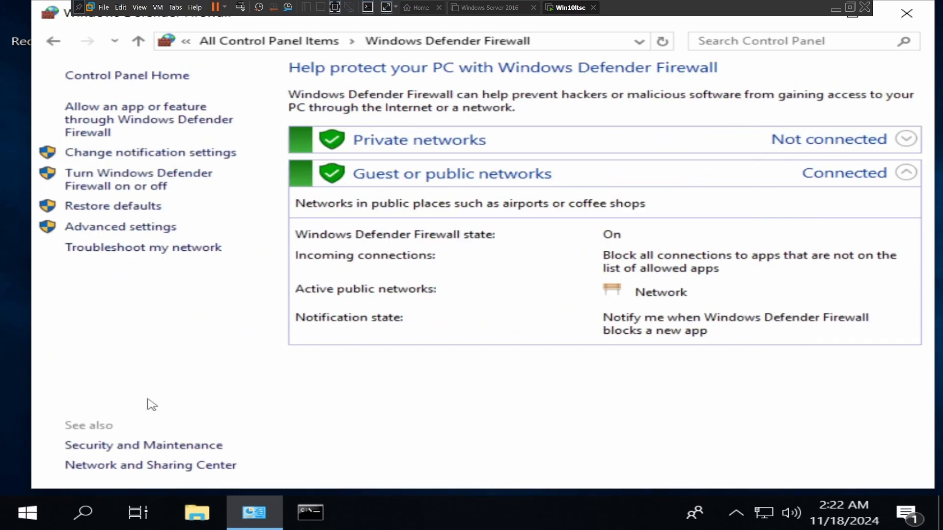
{"action": "left_click", "coordinate": [123, 186]}
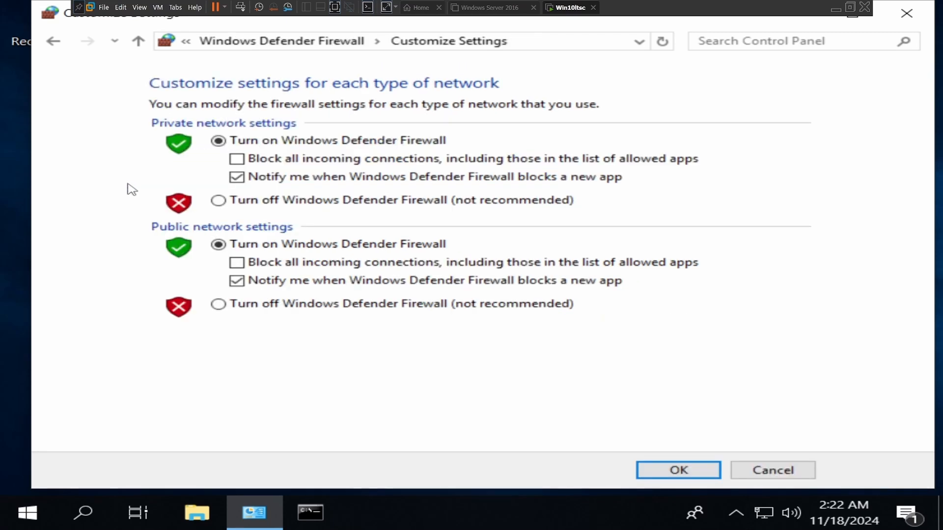
{"action": "left_click", "coordinate": [218, 201]}
{"action": "left_click", "coordinate": [218, 305]}
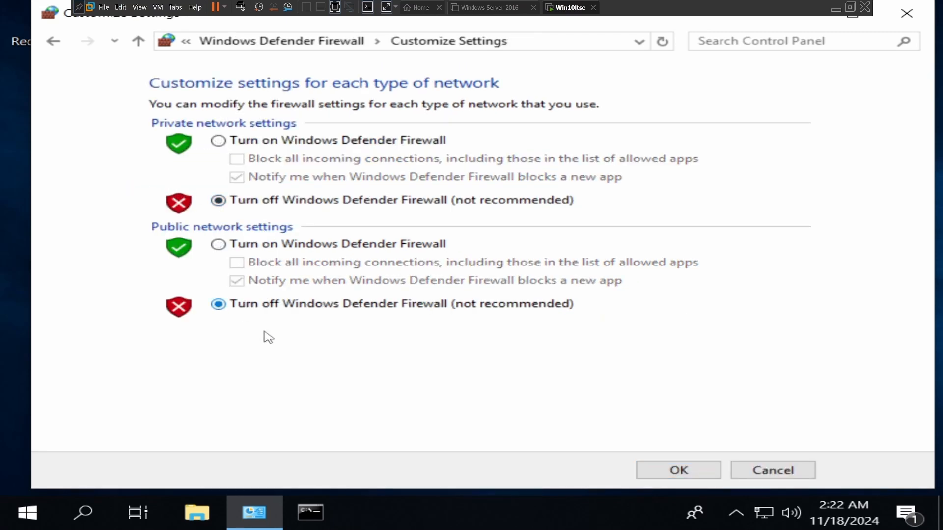
{"action": "left_click", "coordinate": [649, 473]}
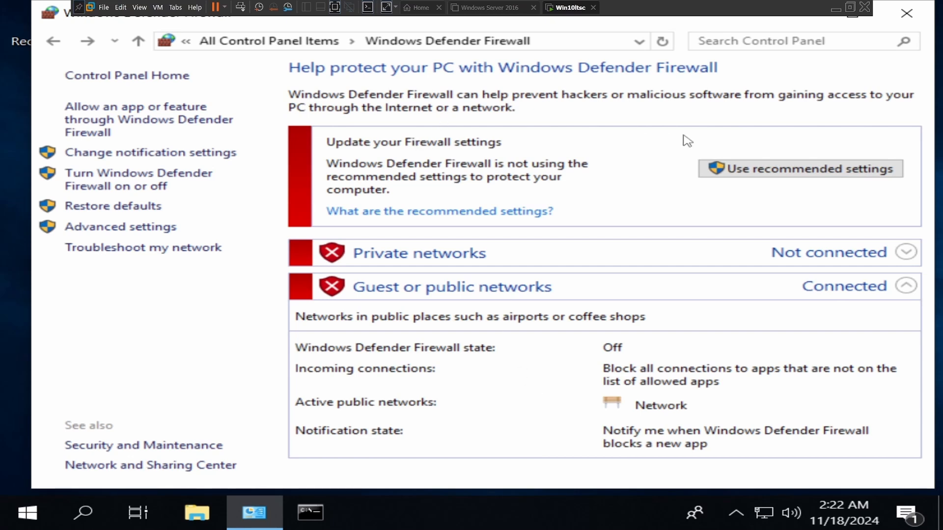
Step: Close Control Panel and move the Recycle Bin to the lower-right corner of the desktop
{"action": "left_click", "coordinate": [907, 13]}
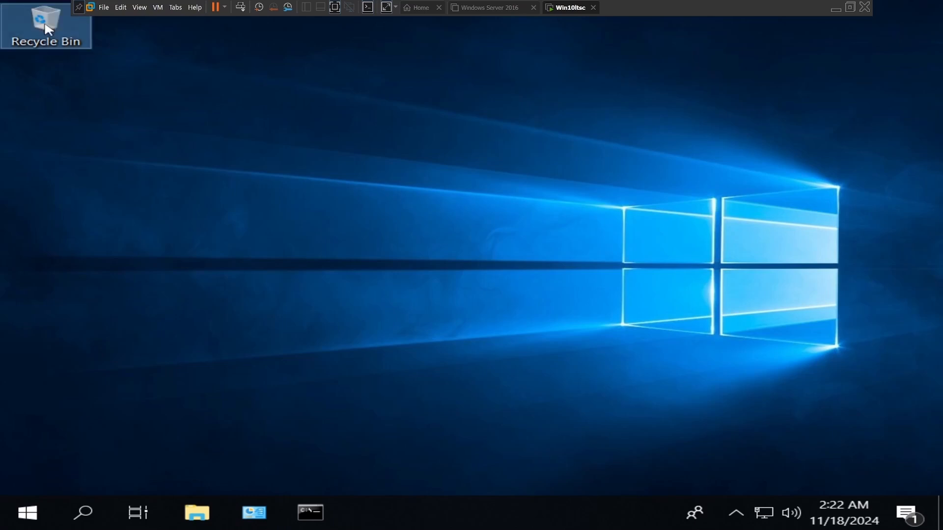
{"action": "left_click_drag", "start_coordinate": [45, 25], "coordinate": [878, 457]}
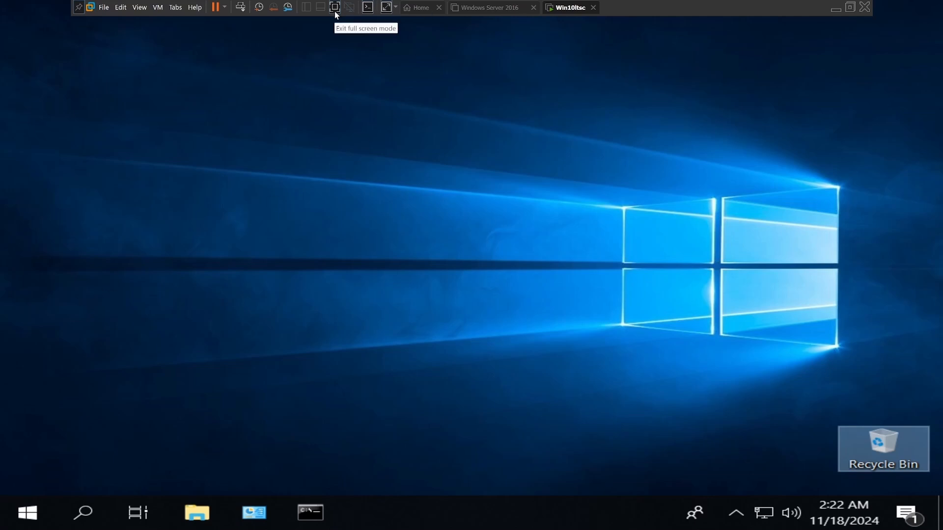
Step: Switch to the Windows Server 2016 virtual machine and power it on
{"action": "left_click", "coordinate": [476, 11]}
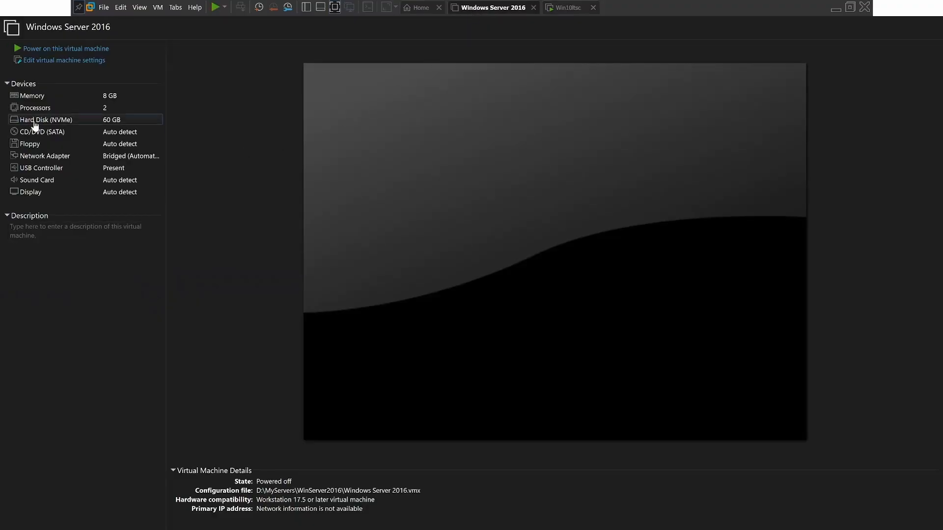
{"action": "left_click", "coordinate": [48, 48]}
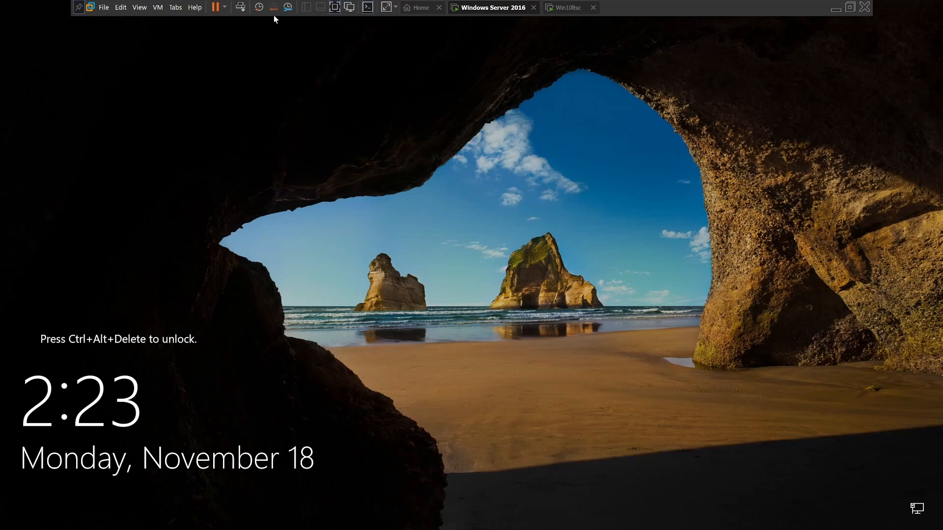
Step: Unlock the Windows Server 2016 guest and sign in as Administrator with the account password
{"action": "left_click", "coordinate": [240, 8]}
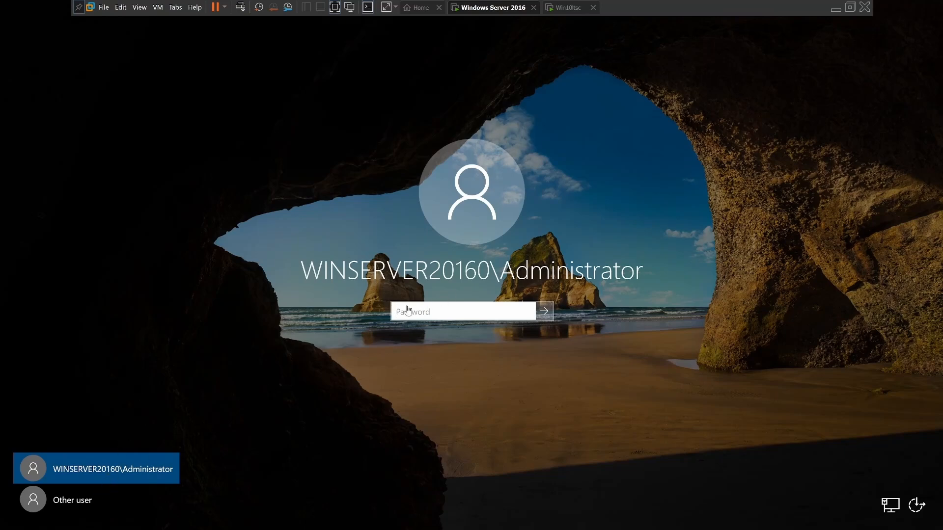
{"action": "left_click", "coordinate": [404, 315]}
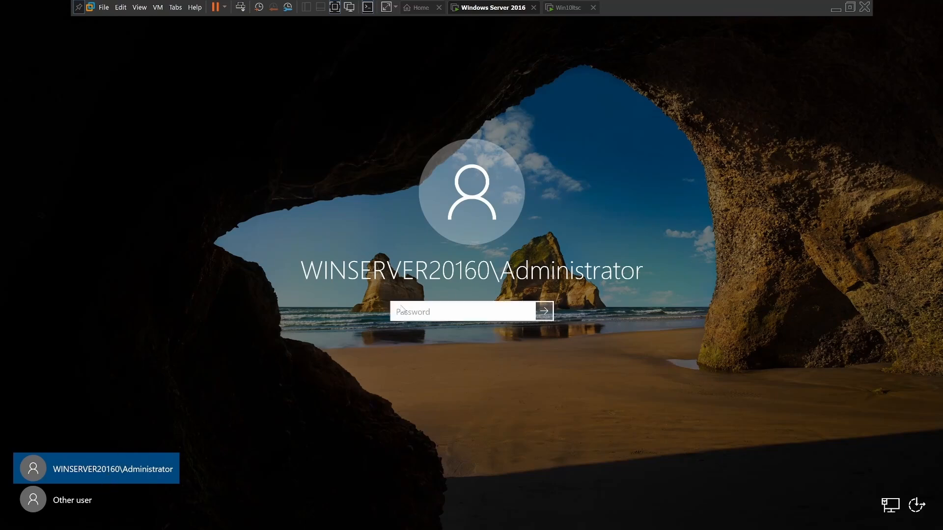
{"action": "key", "text": "Caps_Lock"}
{"action": "type", "text": "P"}
{"action": "key", "text": "Caps_Lock"}
{"action": "key", "text": "Return"}
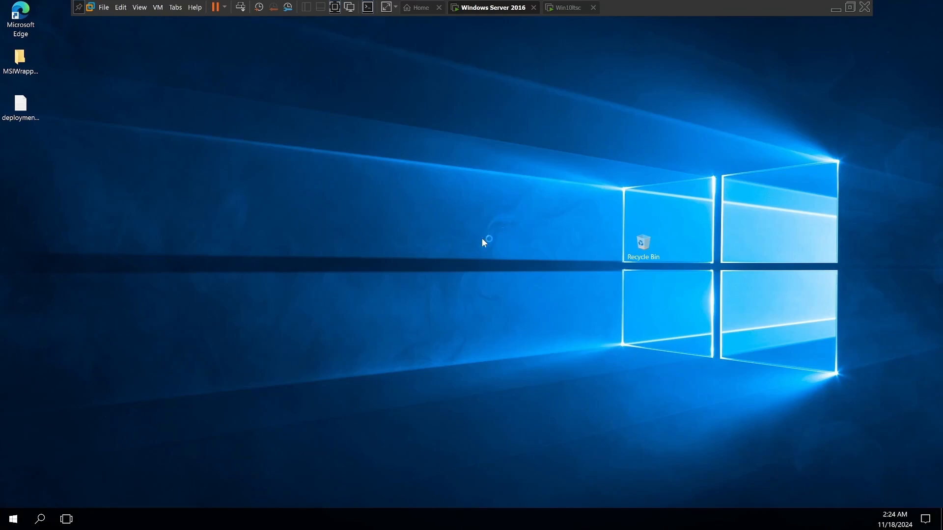
Step: Move the server's Recycle Bin to the lower-right corner of the desktop and maximize Server Manager
{"action": "left_click_drag", "start_coordinate": [634, 265], "coordinate": [894, 477]}
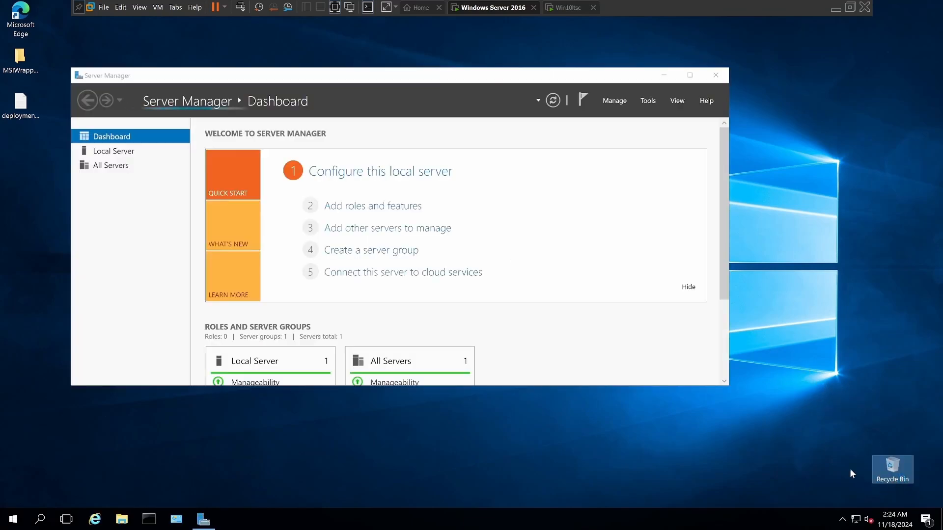
{"action": "left_click", "coordinate": [690, 78]}
{"action": "left_click", "coordinate": [690, 77]}
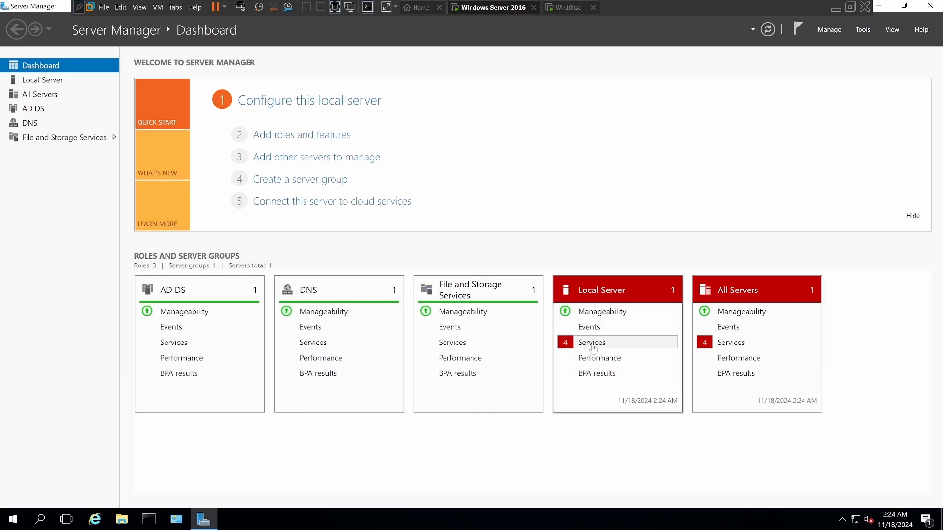
Step: Open the Local Server services details and start the User Access Logging Service and Diagnostic Policy Service
{"action": "left_click", "coordinate": [591, 344]}
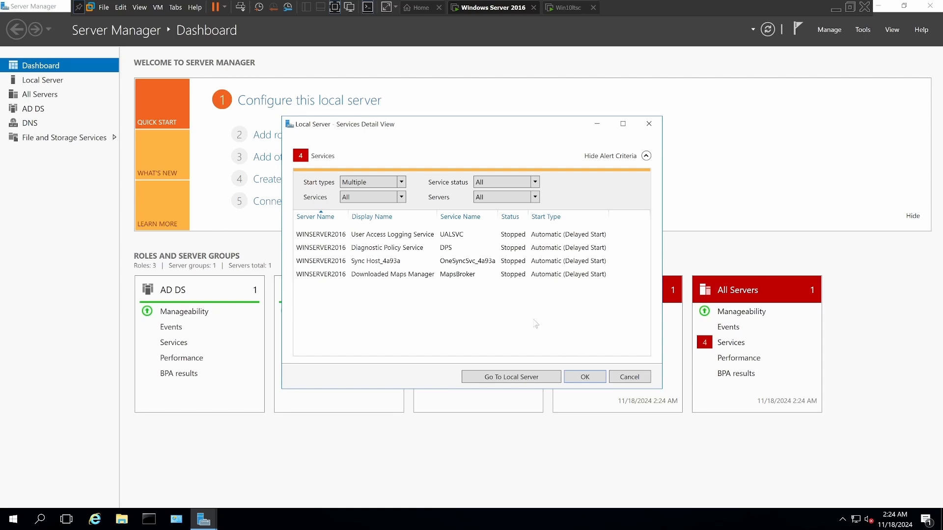
{"action": "right_click", "coordinate": [448, 238]}
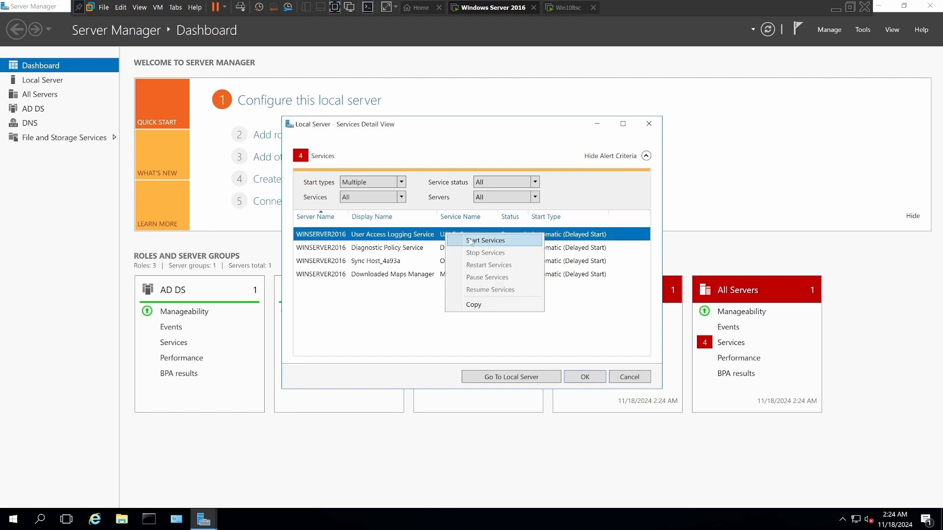
{"action": "key", "text": "Escape"}
{"action": "left_click", "coordinate": [441, 250]}
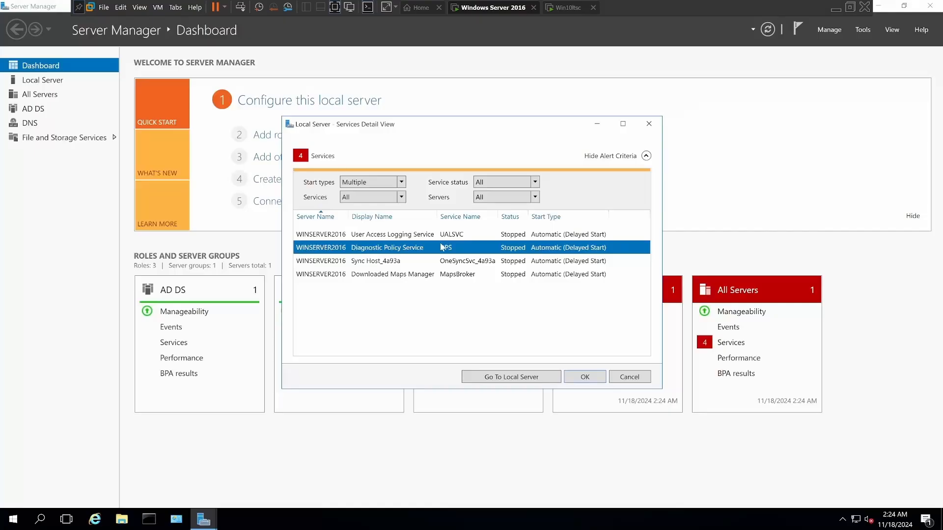
{"action": "right_click", "coordinate": [441, 249]}
{"action": "left_click", "coordinate": [470, 257]}
Step: Start the stopped Sync Host and Downloaded Maps Manager services and close the services details
{"action": "left_click", "coordinate": [452, 261]}
{"action": "right_click", "coordinate": [448, 261]}
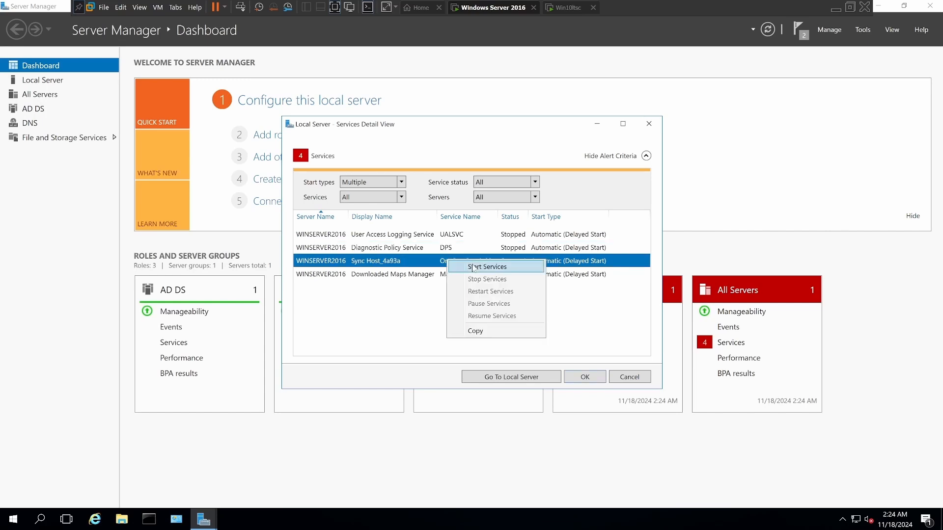
{"action": "left_click", "coordinate": [459, 270]}
{"action": "left_click", "coordinate": [442, 263]}
{"action": "right_click", "coordinate": [442, 262]}
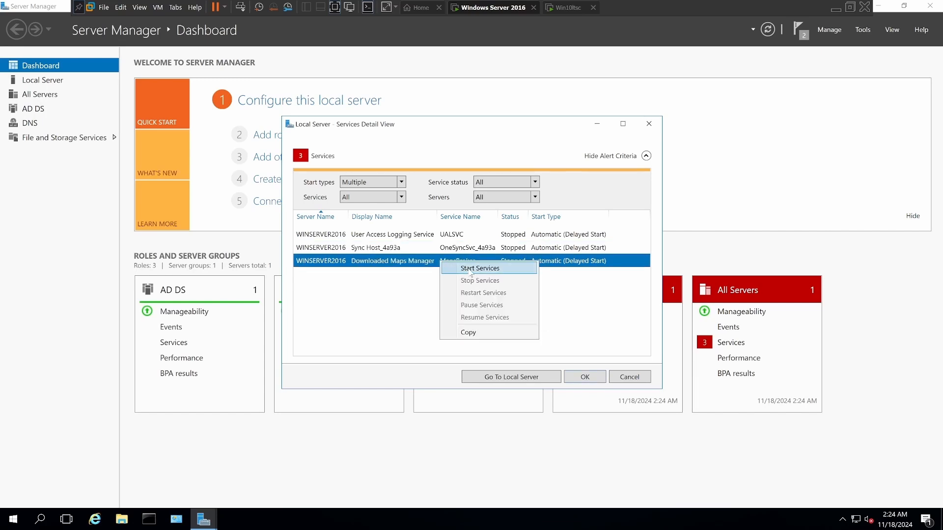
{"action": "left_click", "coordinate": [469, 271]}
{"action": "right_click", "coordinate": [449, 250]}
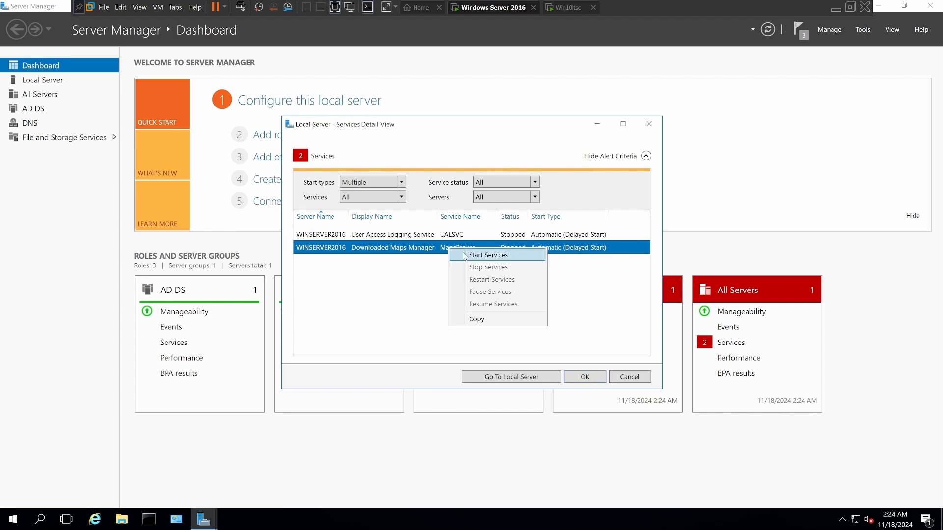
{"action": "left_click", "coordinate": [469, 258]}
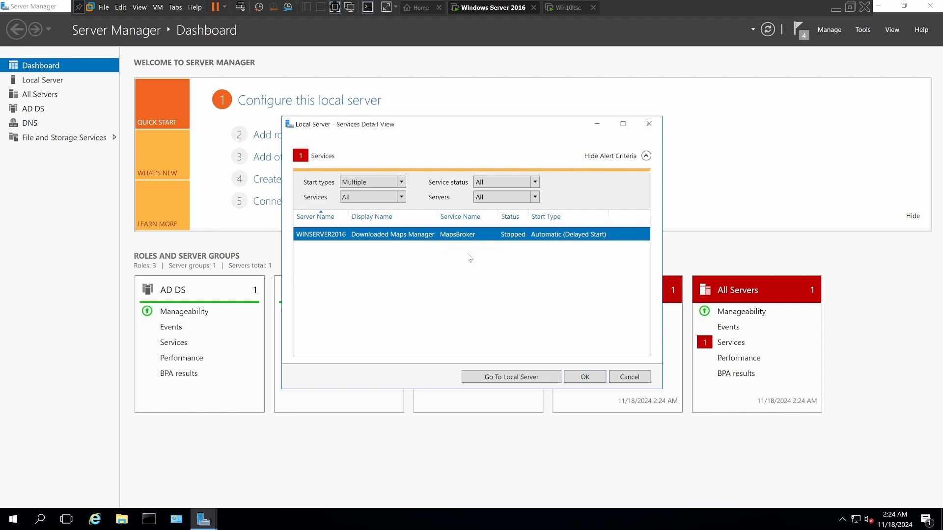
{"action": "left_click", "coordinate": [584, 378]}
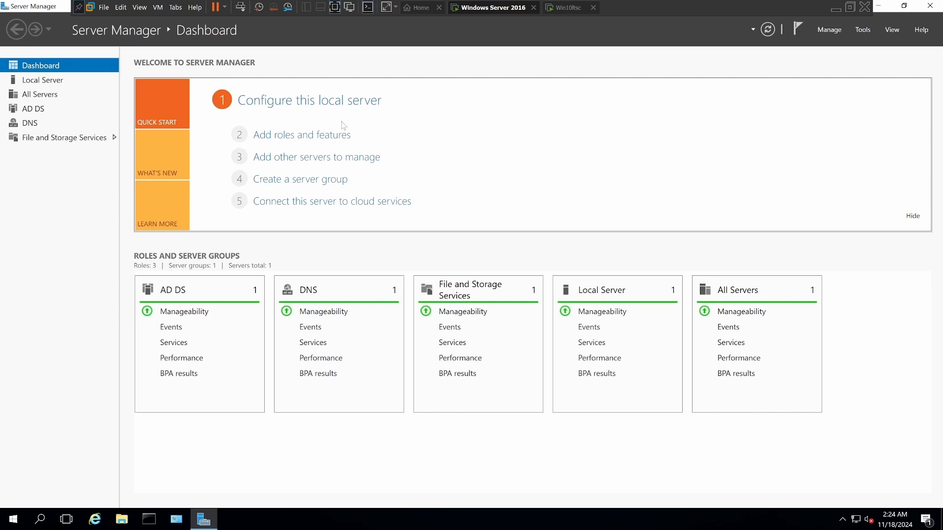
Step: Review the local server's properties and its Ethernet0 network connection, and close the Network Connections window
{"action": "left_click", "coordinate": [295, 101]}
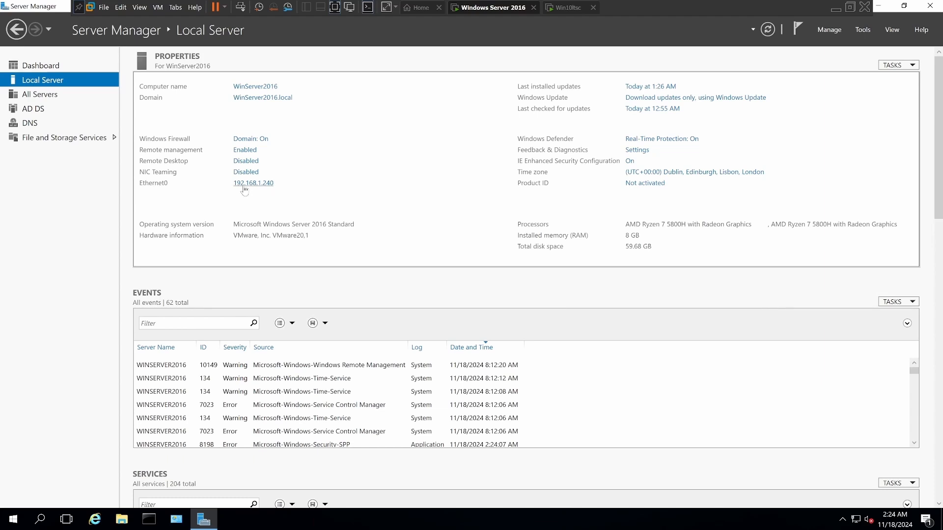
{"action": "left_click", "coordinate": [243, 187]}
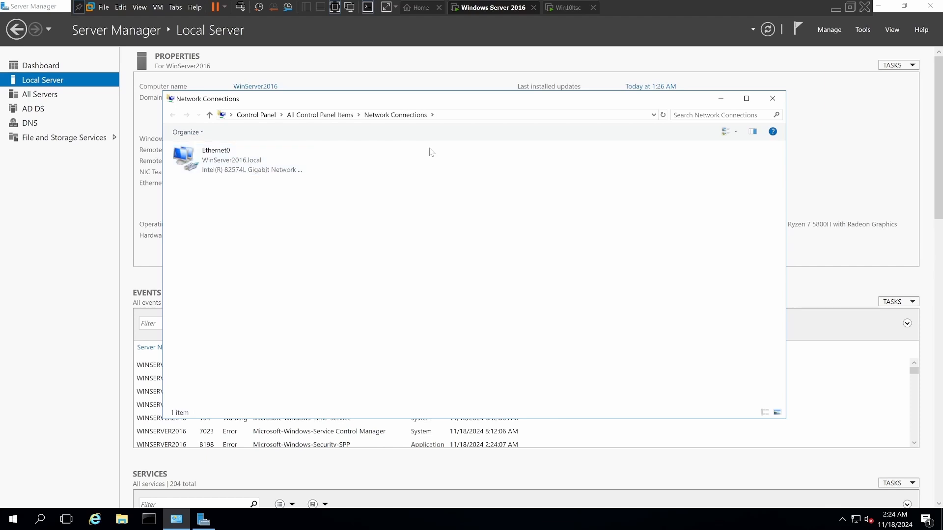
{"action": "left_click", "coordinate": [773, 100]}
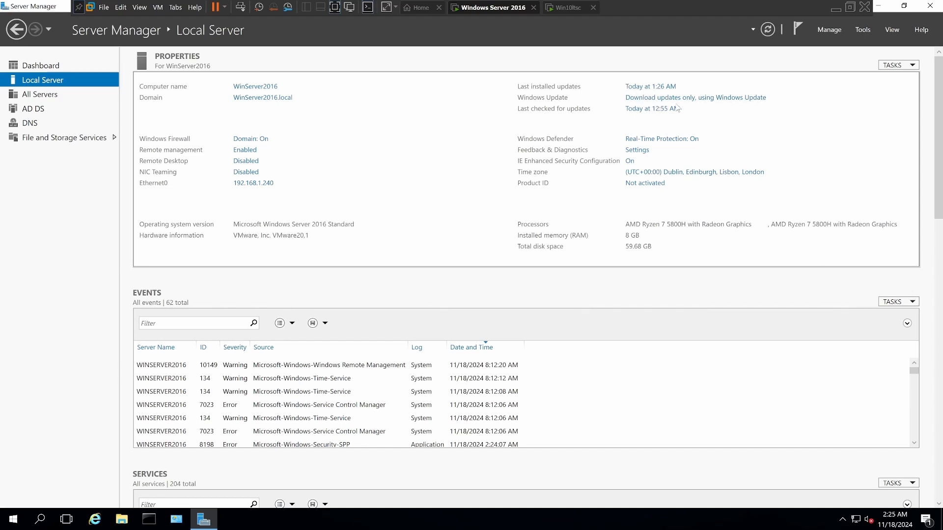
Step: Retry the failed Windows Update on the server, move the Settings window aside and return to the Server Manager dashboard
{"action": "left_click", "coordinate": [652, 99]}
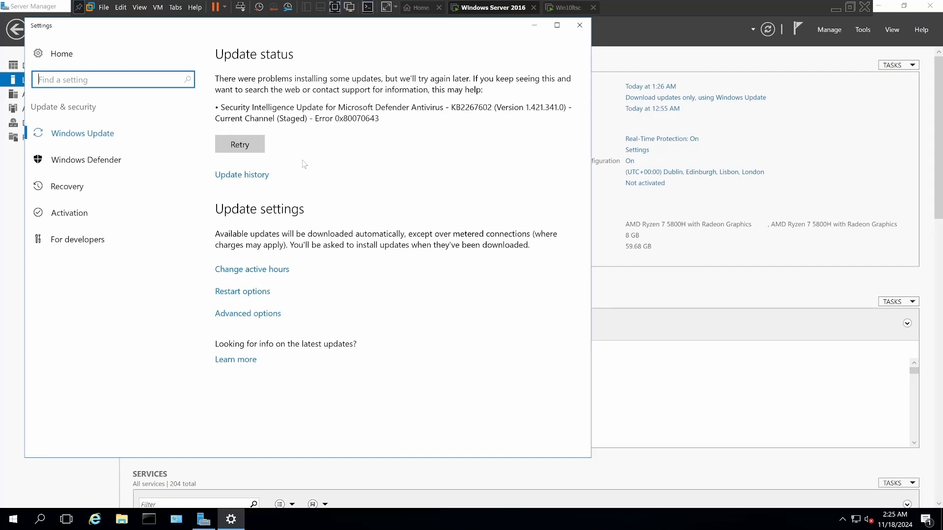
{"action": "left_click", "coordinate": [248, 150]}
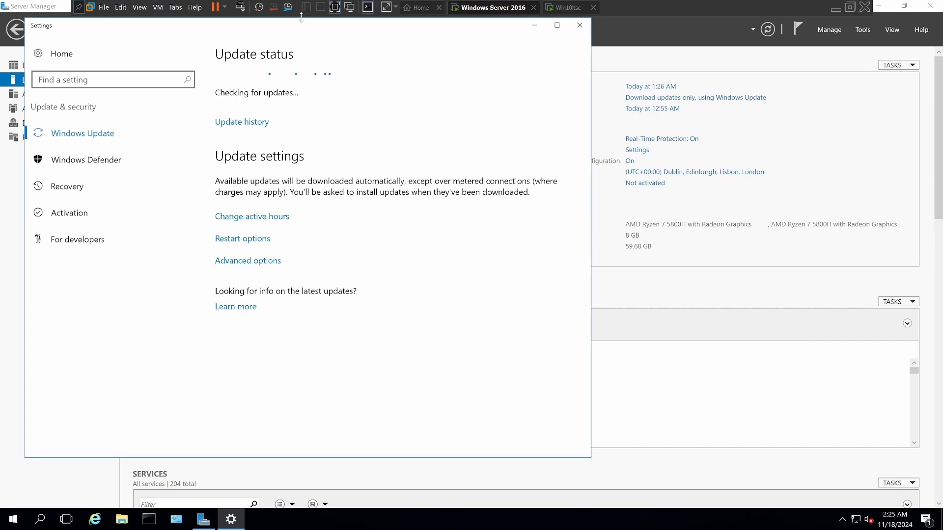
{"action": "left_click_drag", "start_coordinate": [307, 28], "coordinate": [607, 196]}
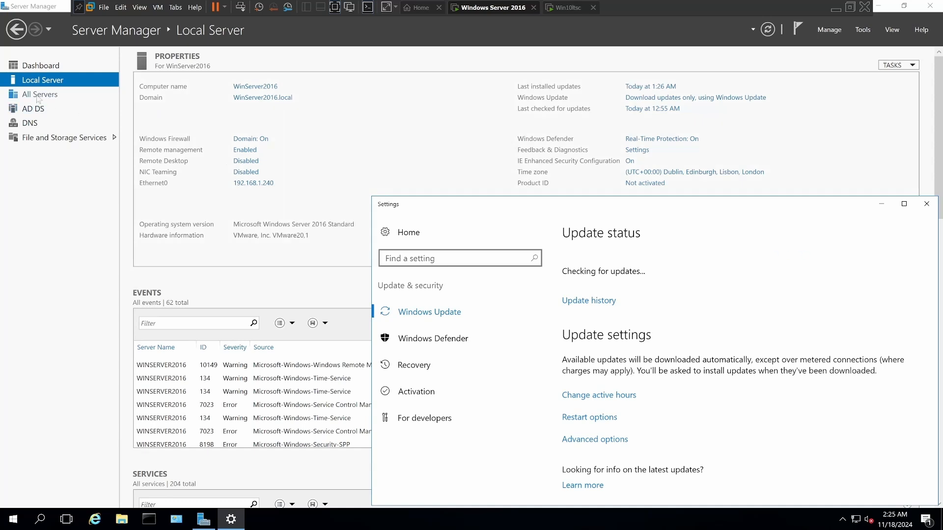
{"action": "left_click", "coordinate": [18, 31]}
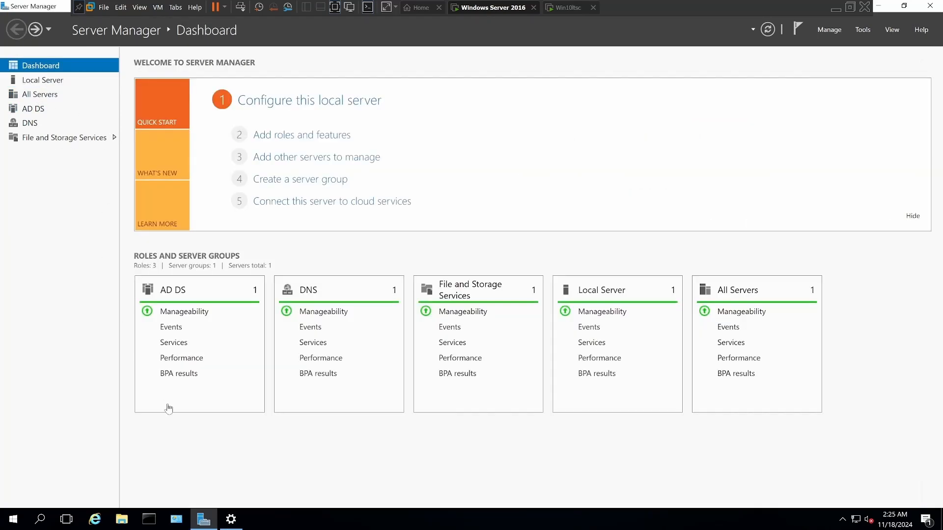
Step: Switch to the Win10ltsc virtual machine and open the computer name and domain change dialog from its system information
{"action": "left_click", "coordinate": [560, 11]}
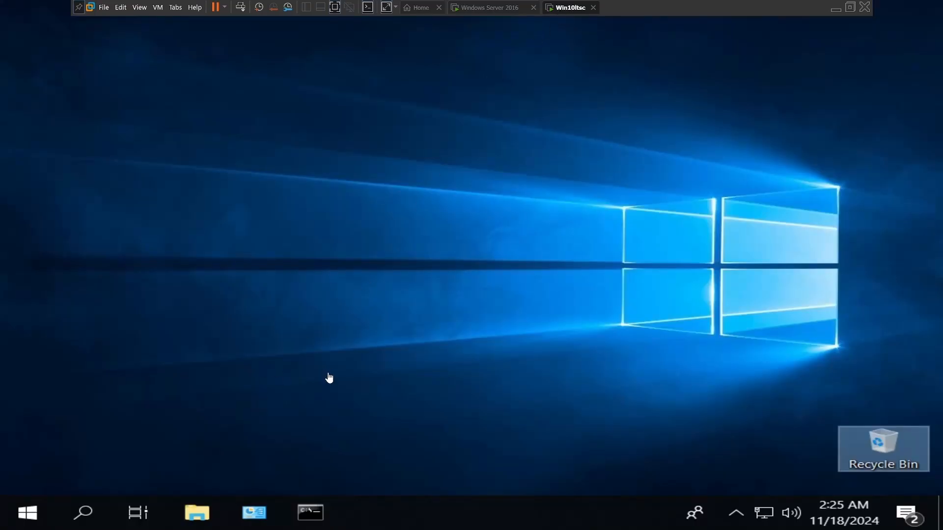
{"action": "left_click", "coordinate": [201, 515]}
{"action": "right_click", "coordinate": [105, 214]}
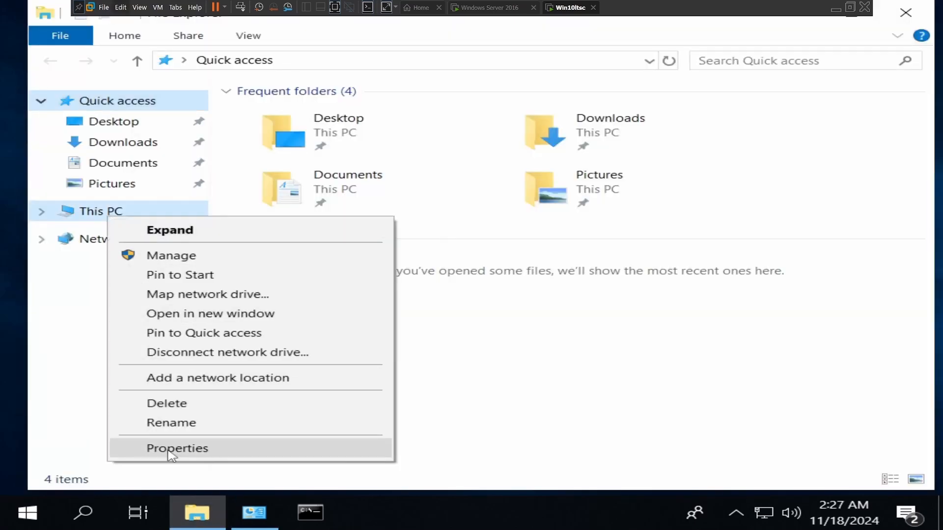
{"action": "left_click", "coordinate": [170, 449]}
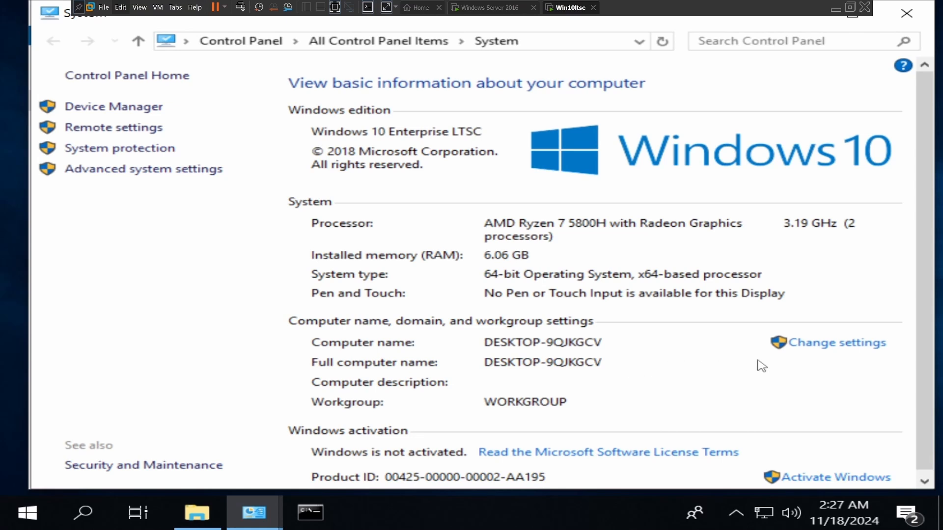
{"action": "left_click", "coordinate": [813, 347]}
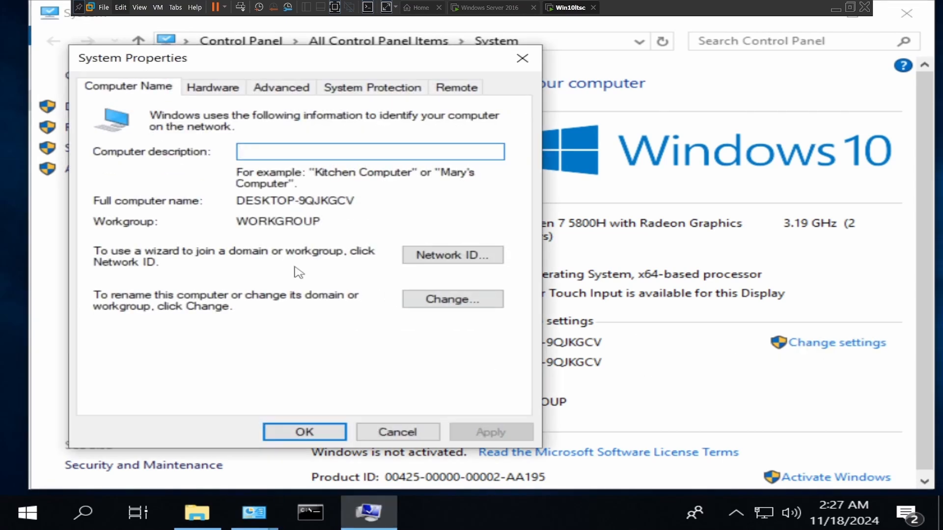
{"action": "left_click", "coordinate": [421, 301]}
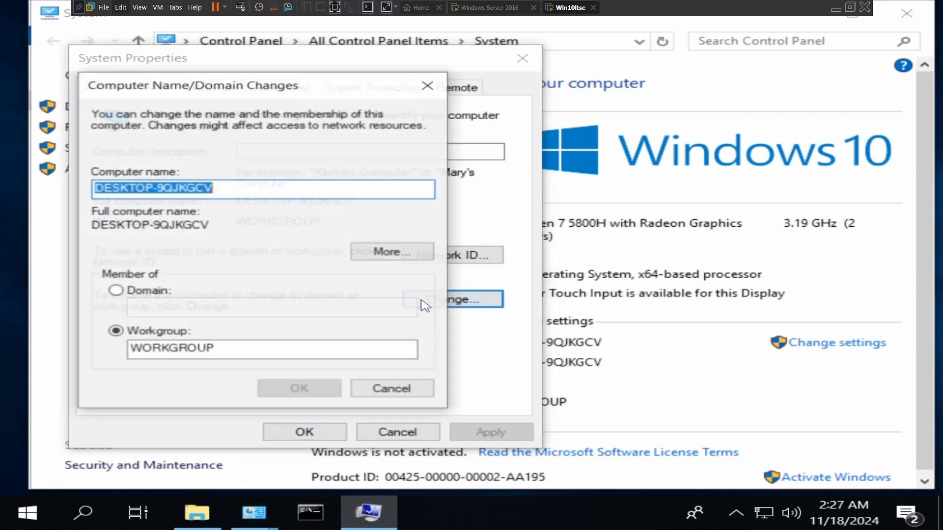
Step: Rename the Windows 10 computer to Win10ltsc and restart it to apply the change
{"action": "left_click_drag", "start_coordinate": [212, 188], "coordinate": [94, 188]}
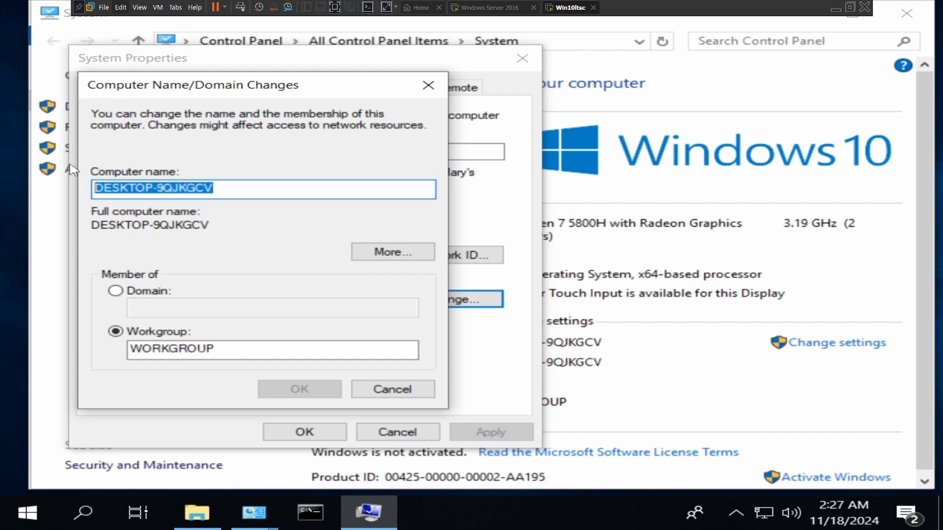
{"action": "type", "text": "W"}
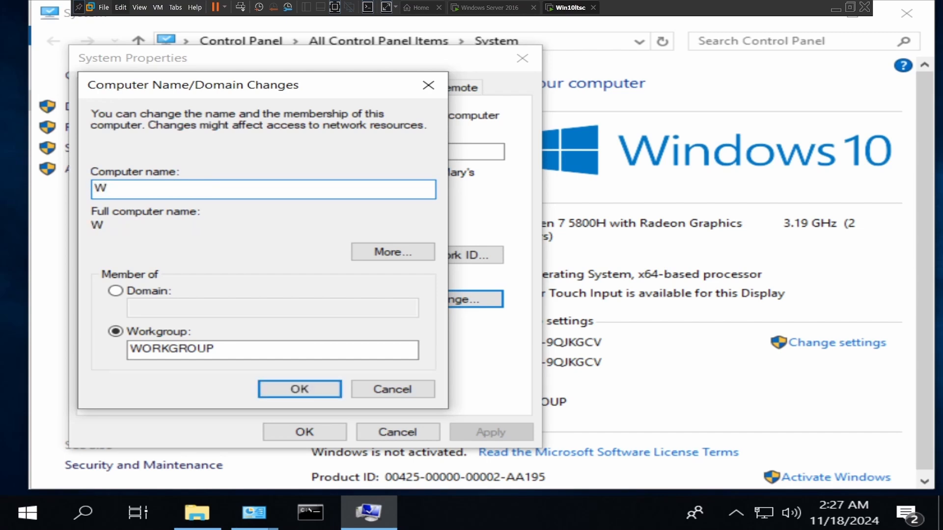
{"action": "type", "text": "in10ltsc"}
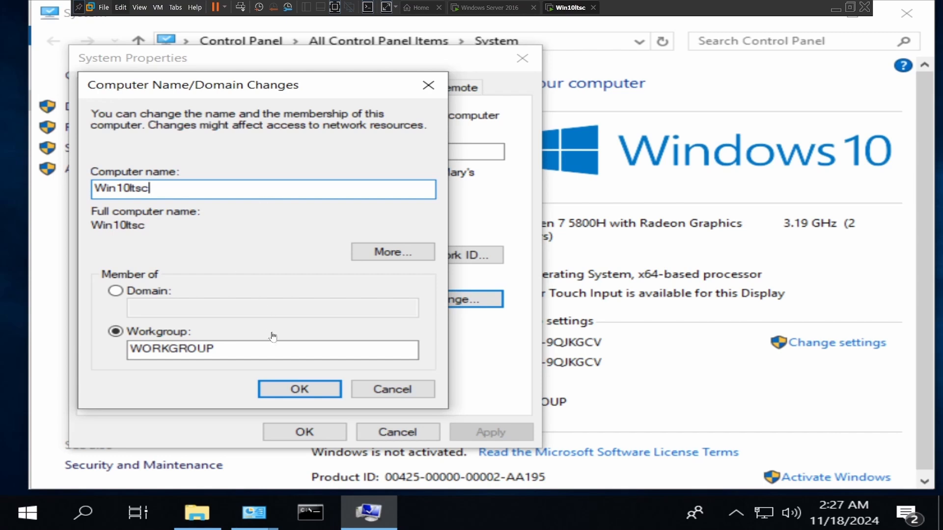
{"action": "left_click", "coordinate": [299, 389]}
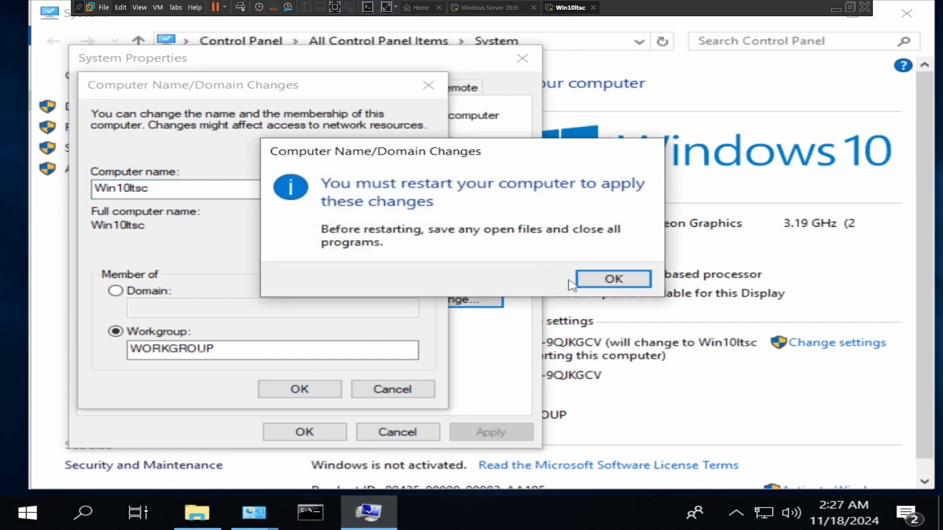
{"action": "left_click", "coordinate": [607, 278]}
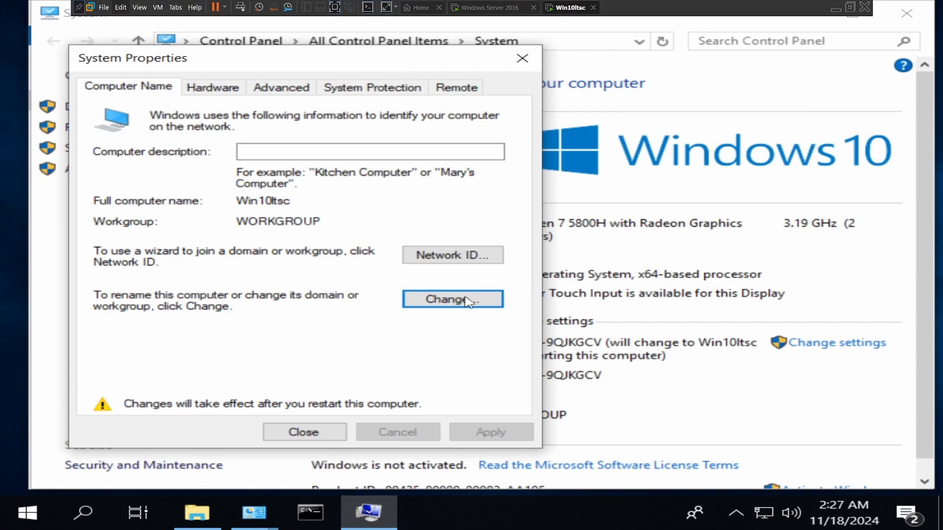
{"action": "left_click", "coordinate": [318, 435]}
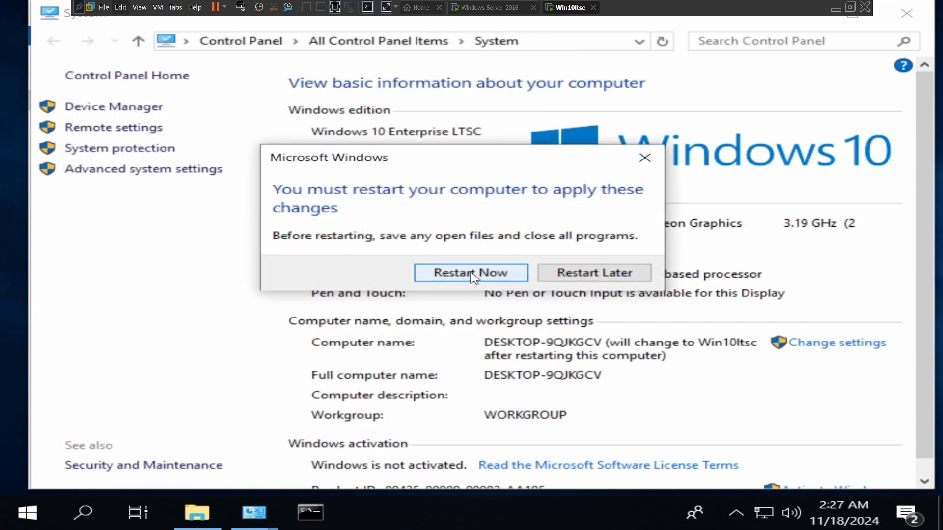
{"action": "left_click", "coordinate": [471, 273]}
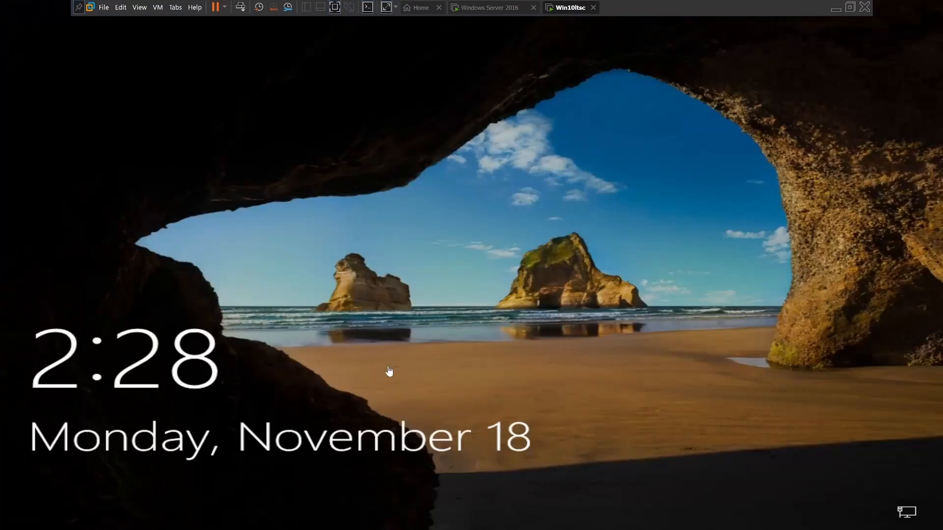
Step: Unlock the restarted Windows 10 guest and sign in with the account password
{"action": "left_click_drag", "start_coordinate": [403, 237], "coordinate": [428, 74]}
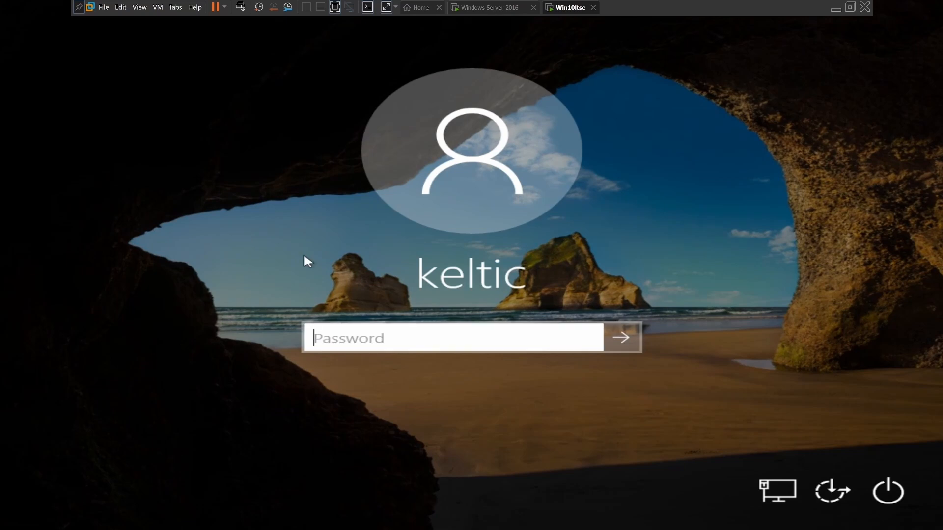
{"action": "key", "text": "Caps_Lock"}
{"action": "type", "text": "•"}
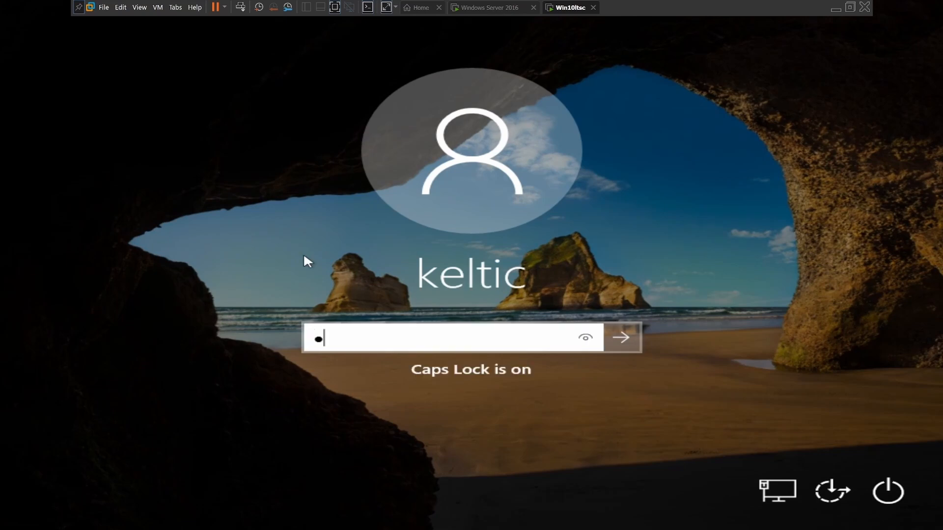
{"action": "key", "text": "Caps_Lock"}
{"action": "type", "text": "•••"}
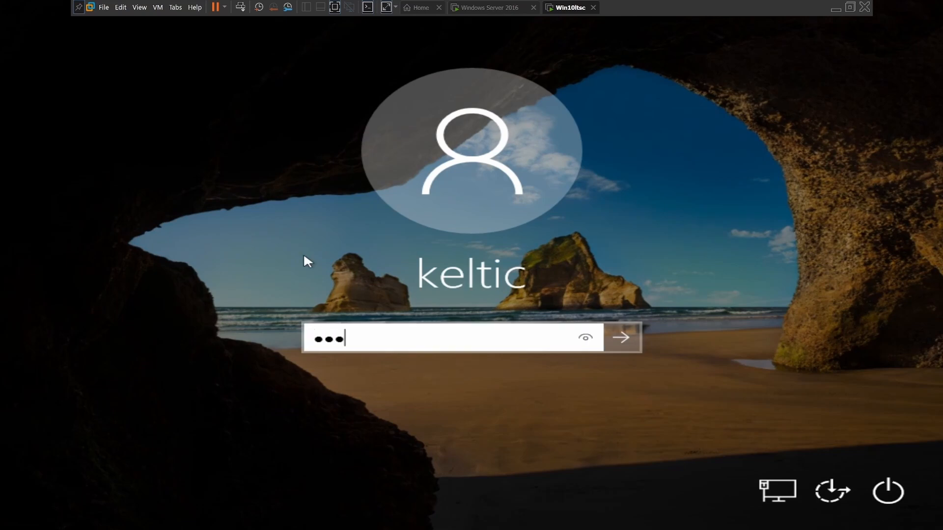
{"action": "type", "text": "•••••••"}
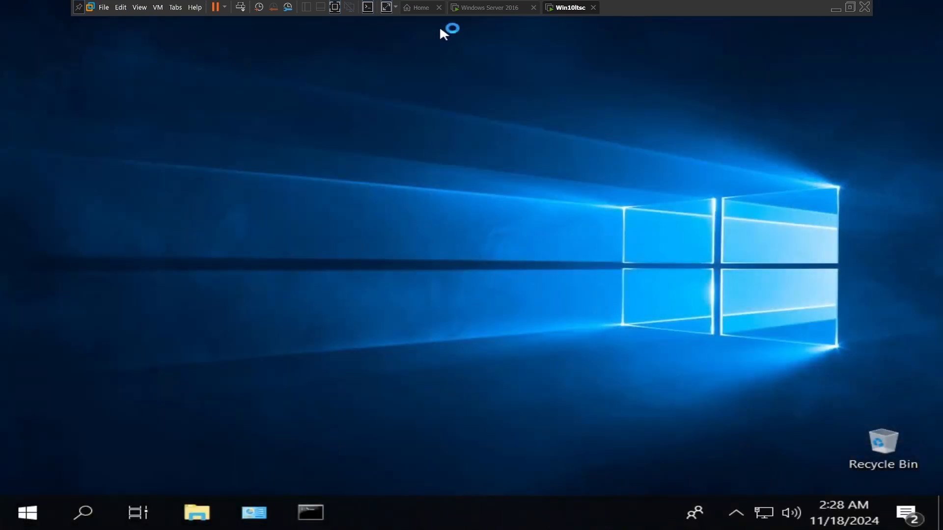
Step: Switch to the Windows Server 2016 virtual machine, check its Windows Update status and close Settings
{"action": "left_click", "coordinate": [481, 8]}
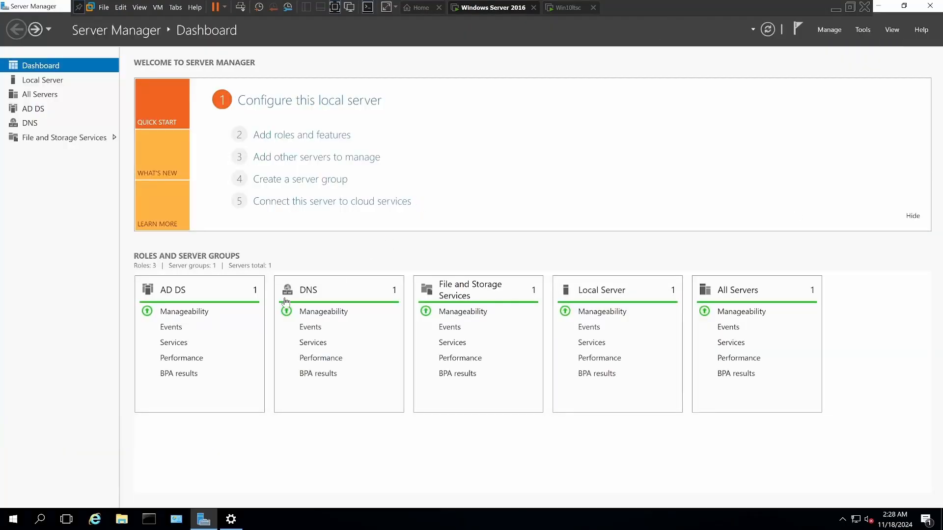
{"action": "left_click", "coordinate": [232, 520]}
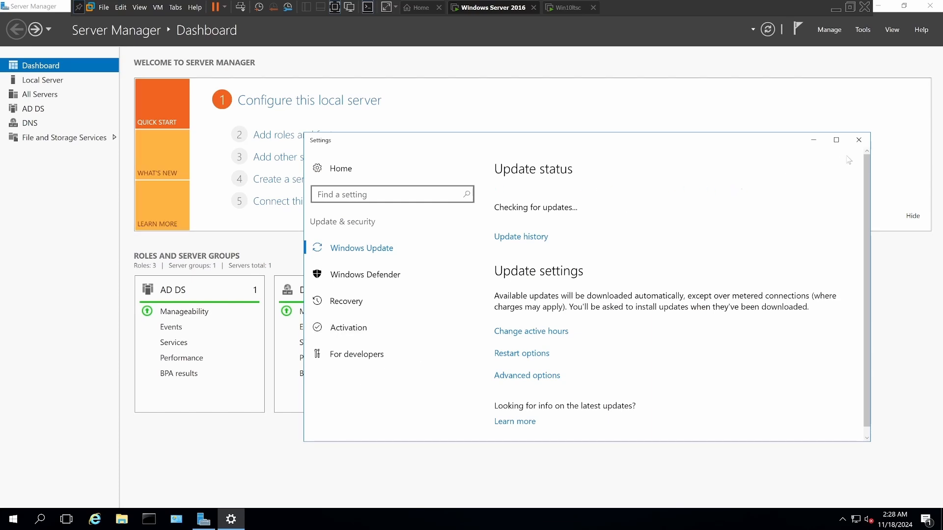
{"action": "left_click", "coordinate": [860, 141]}
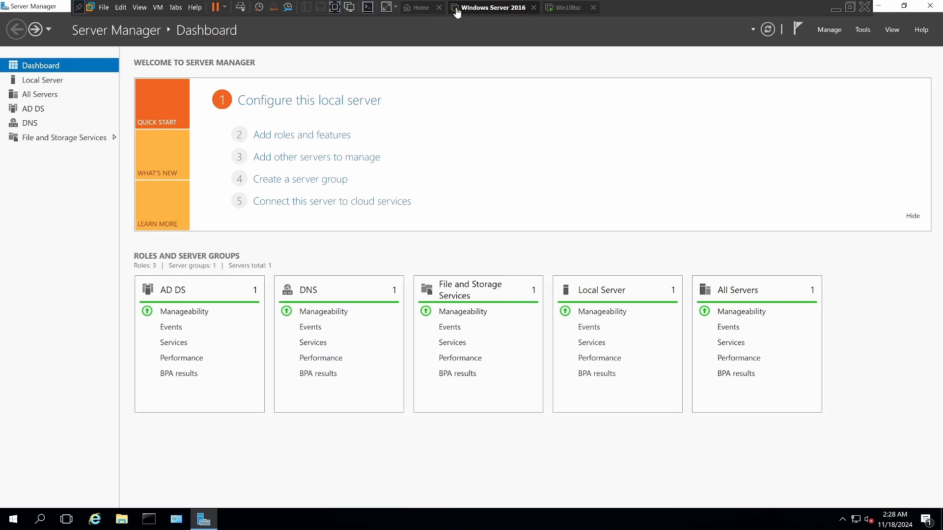
Step: Switch back to the Win10ltsc virtual machine and open its Ethernet settings
{"action": "left_click", "coordinate": [564, 16]}
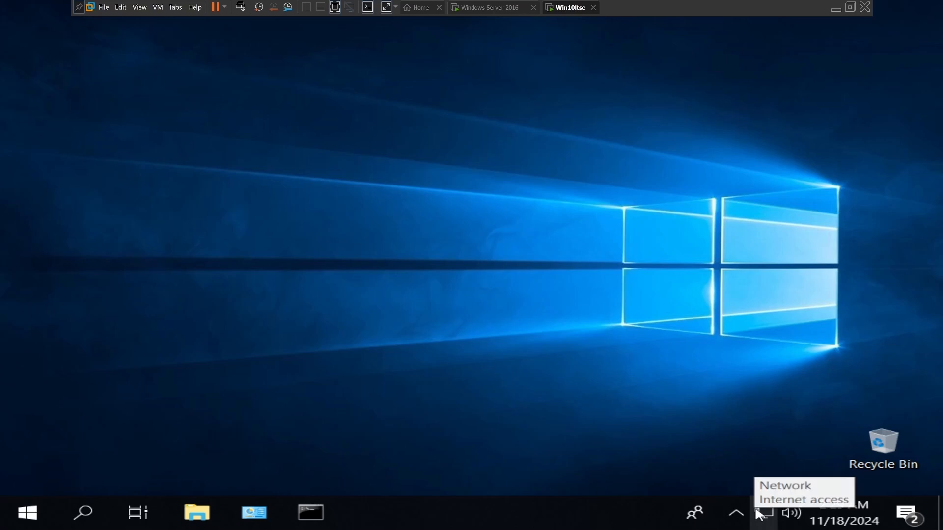
{"action": "right_click", "coordinate": [759, 514]}
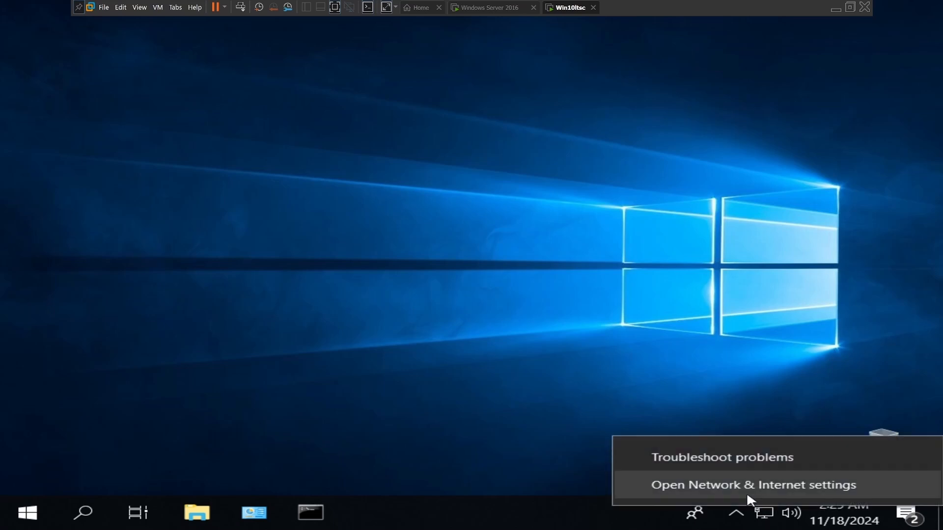
{"action": "left_click", "coordinate": [748, 495]}
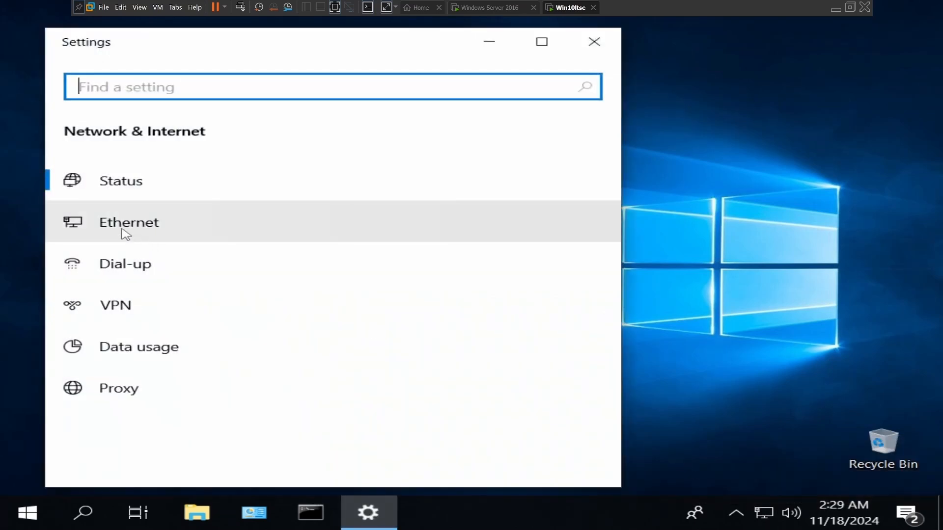
{"action": "left_click", "coordinate": [123, 230]}
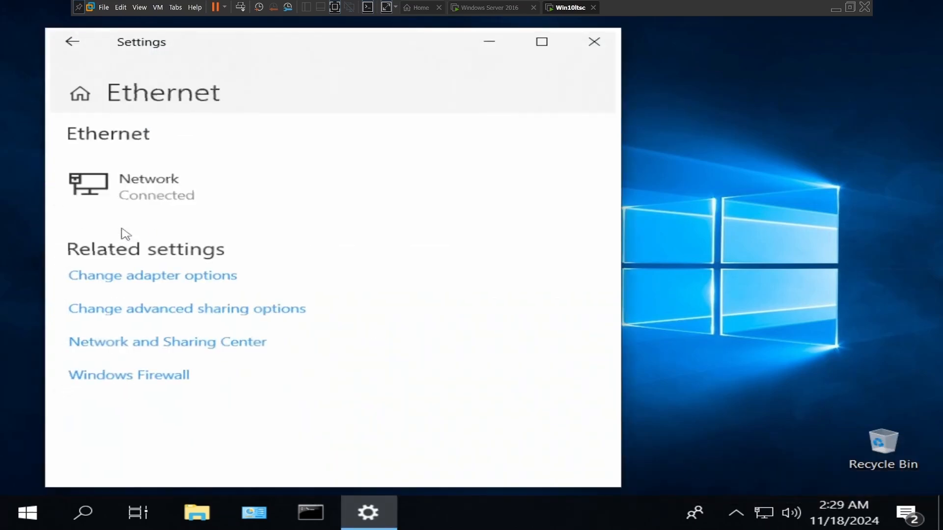
Step: Fit the Windows 10 guest display to the screen and answer the blurry apps notification with "No, and don't show again"
{"action": "left_click", "coordinate": [387, 8]}
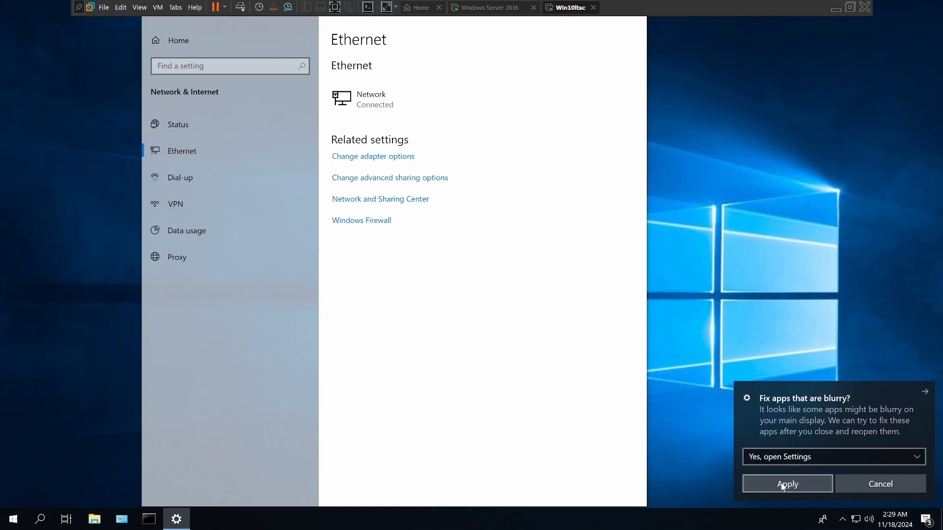
{"action": "left_click", "coordinate": [917, 459]}
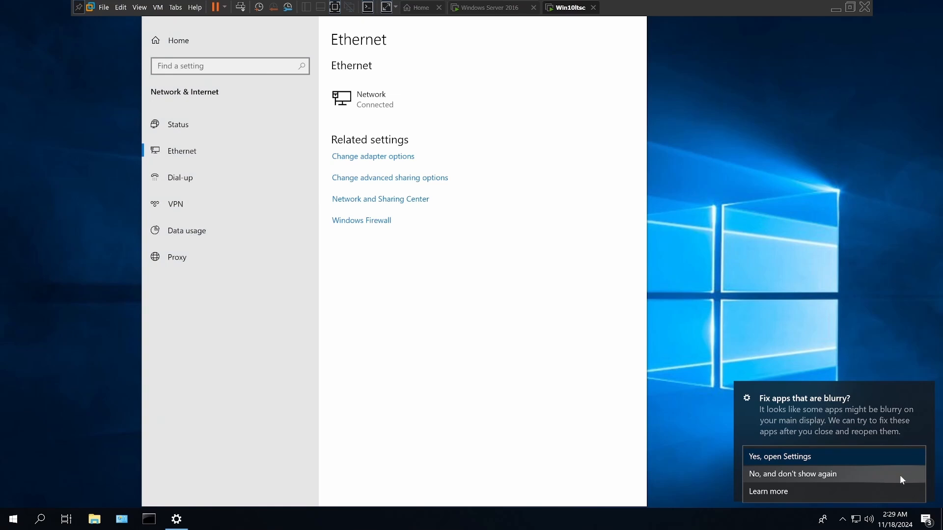
{"action": "left_click", "coordinate": [900, 474]}
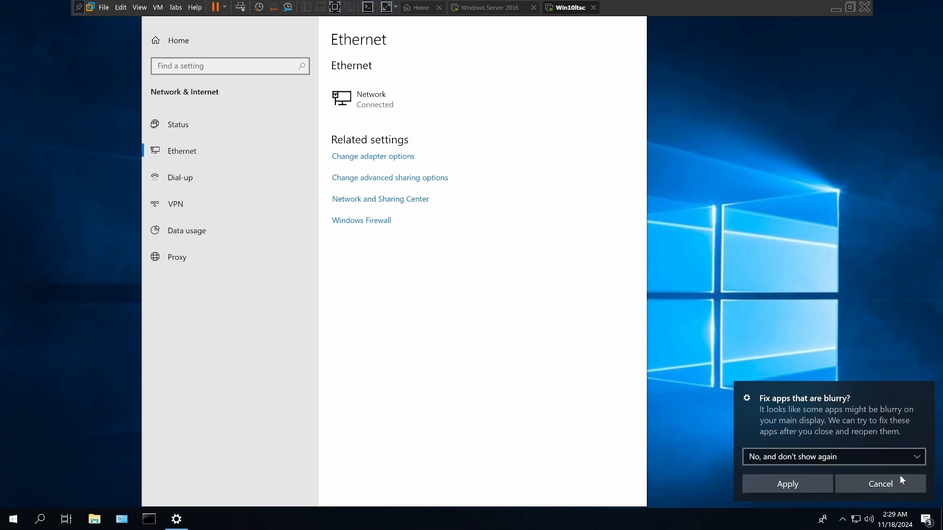
{"action": "left_click", "coordinate": [809, 486]}
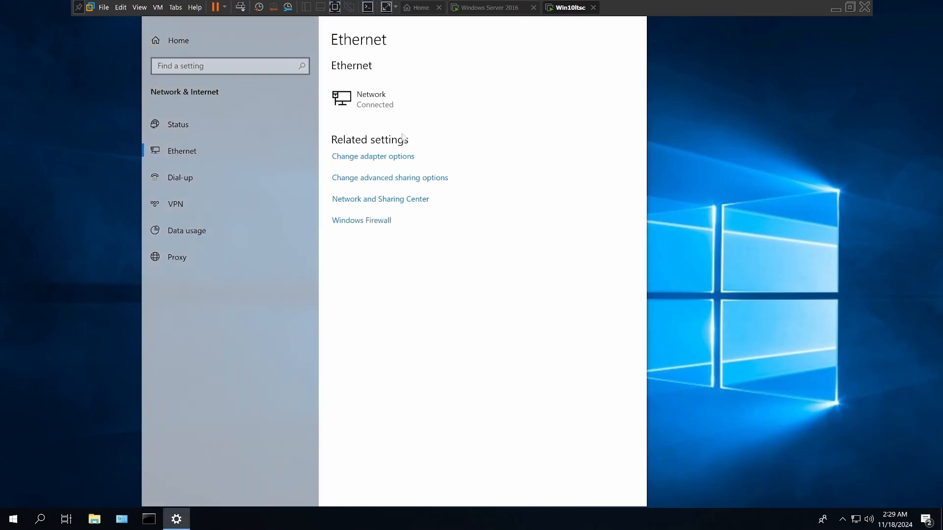
Step: Open the properties of the Ethernet0 adapter and disable Internet Protocol Version 6 (TCP/IPv6)
{"action": "left_click", "coordinate": [380, 161]}
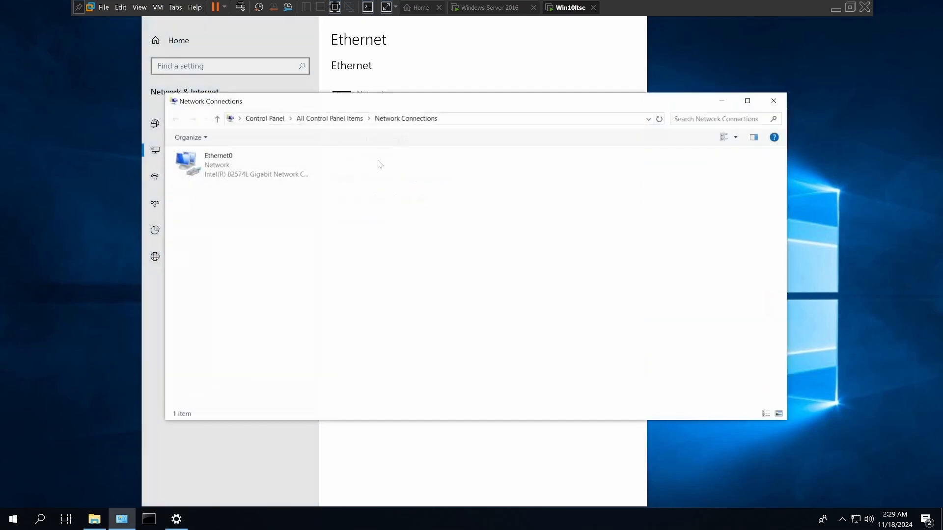
{"action": "right_click", "coordinate": [241, 166]}
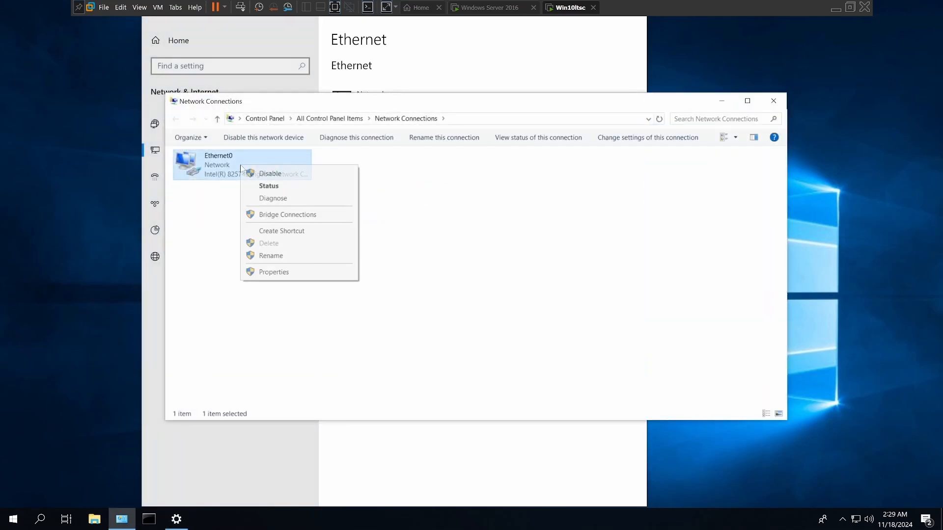
{"action": "left_click", "coordinate": [275, 271]}
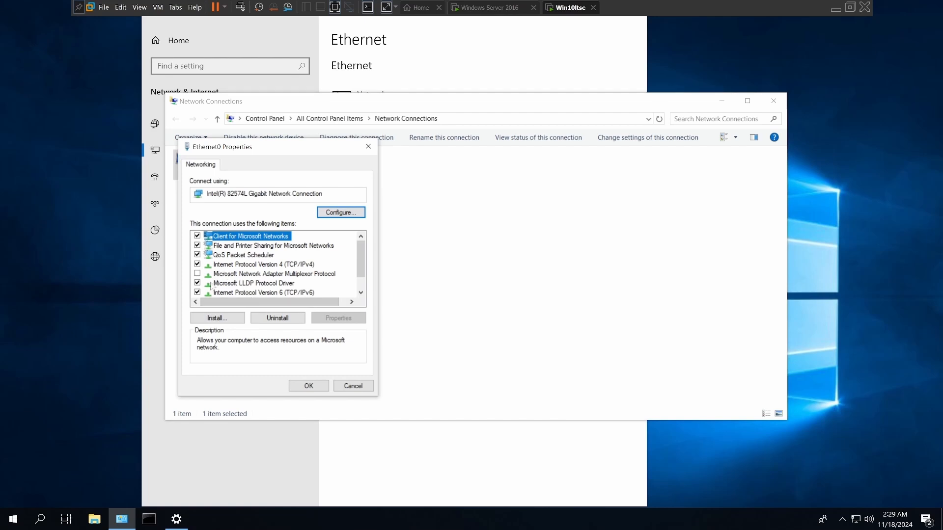
{"action": "left_click", "coordinate": [197, 292]}
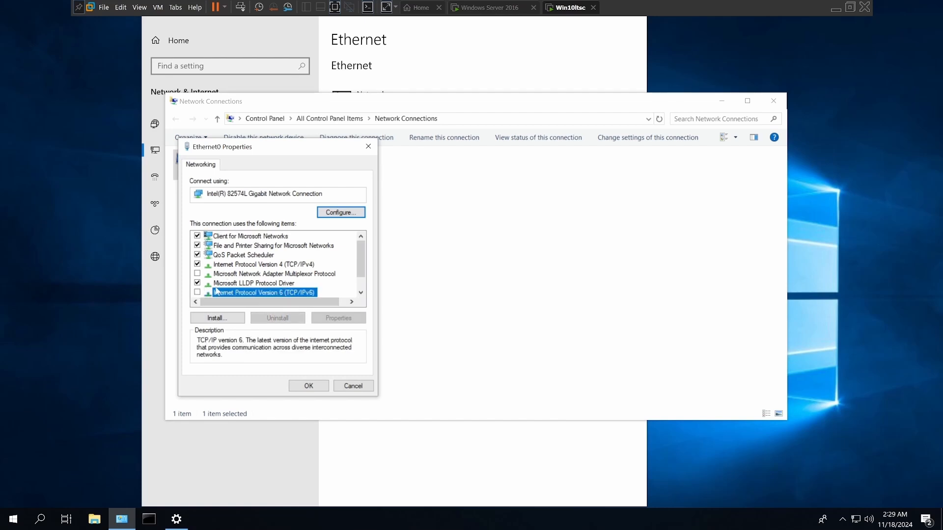
Step: Open the adapter's IPv4 properties and assign the static IP address 192.168.1.223
{"action": "double_click", "coordinate": [228, 265]}
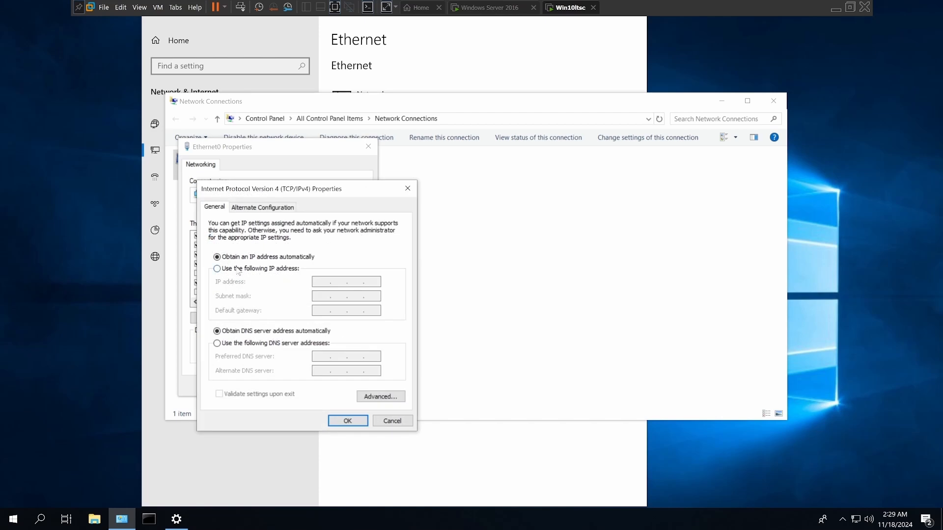
{"action": "left_click", "coordinate": [228, 270]}
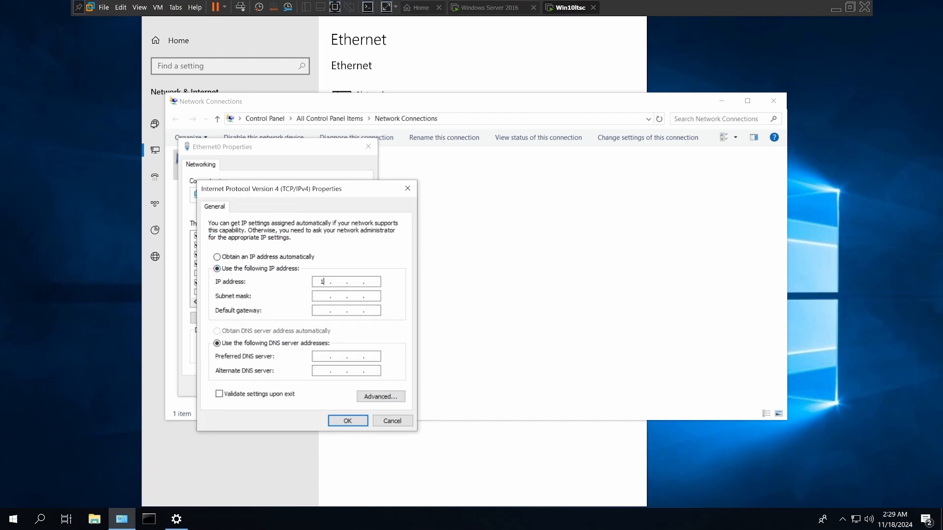
{"action": "type", "text": "192 . 168 . 1 . 223"}
Step: Fill in the subnet mask 255.255.255.0 and set the default gateway to 192.168.1.254
{"action": "left_click", "coordinate": [322, 296]}
{"action": "left_click", "coordinate": [323, 310]}
{"action": "type", "text": "192 . 168 . 25 ."}
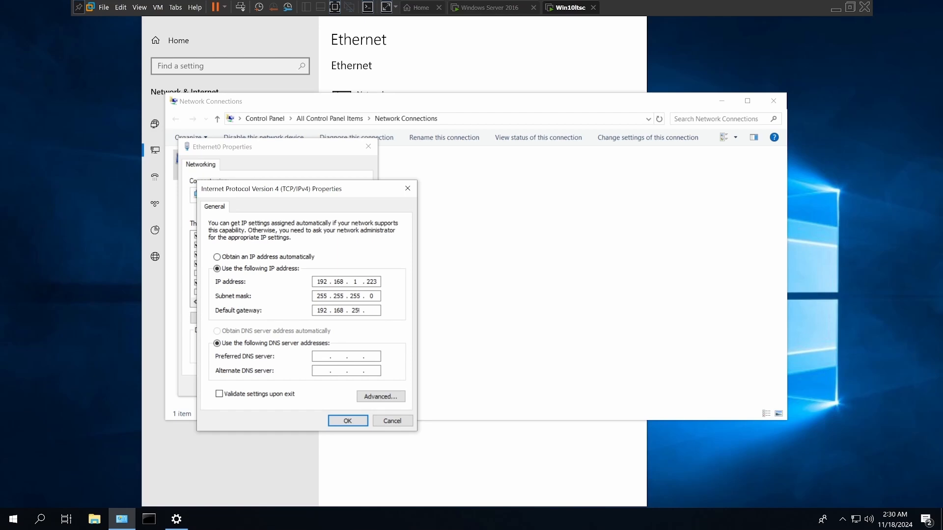
{"action": "type", "text": "4"}
{"action": "key", "text": "BackSpace"}
{"action": "key", "text": "BackSpace"}
{"action": "key", "text": "BackSpace"}
{"action": "key", "text": "BackSpace"}
{"action": "type", "text": "8.1.254"}
Step: Set the preferred DNS server to 192.168.1.240, enable validating settings upon exit and confirm the adapter's properties
{"action": "type", "text": "192 . 168 . 1 . 240"}
{"action": "left_click", "coordinate": [220, 396]}
{"action": "left_click", "coordinate": [347, 422]}
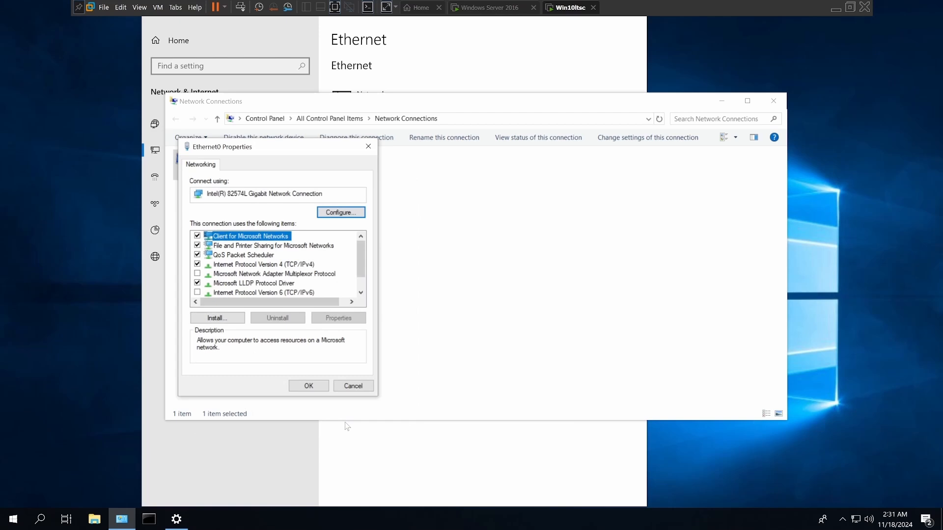
{"action": "left_click", "coordinate": [314, 387]}
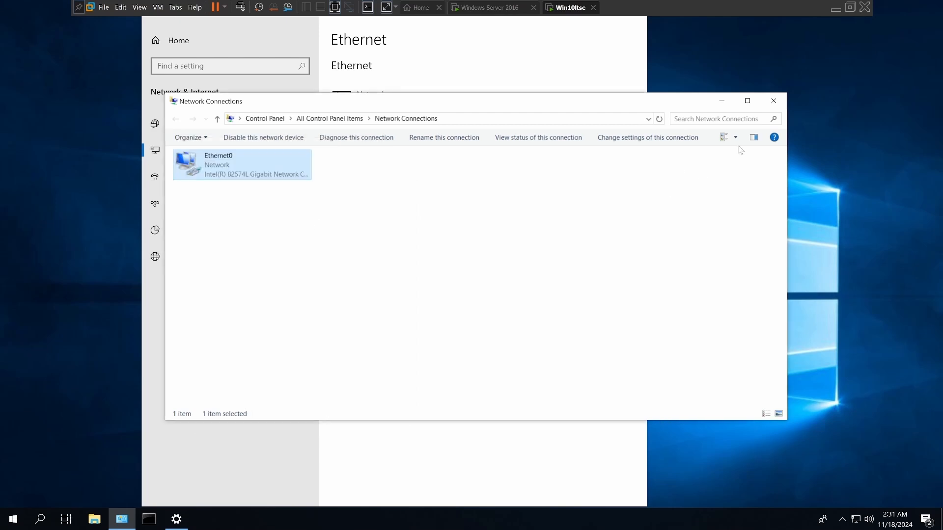
Step: Minimise Network Connections and open the computer name and domain change settings from This PC's system properties
{"action": "left_click", "coordinate": [721, 104]}
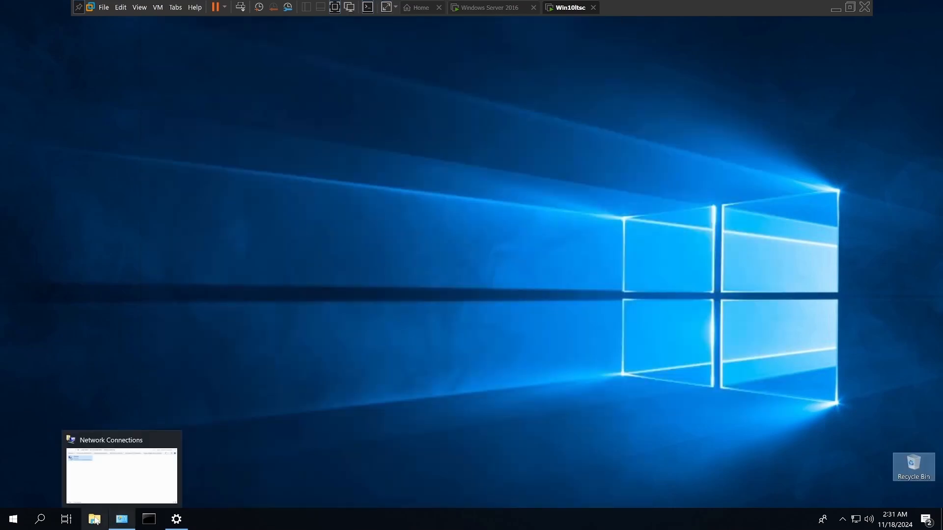
{"action": "right_click", "coordinate": [93, 520]}
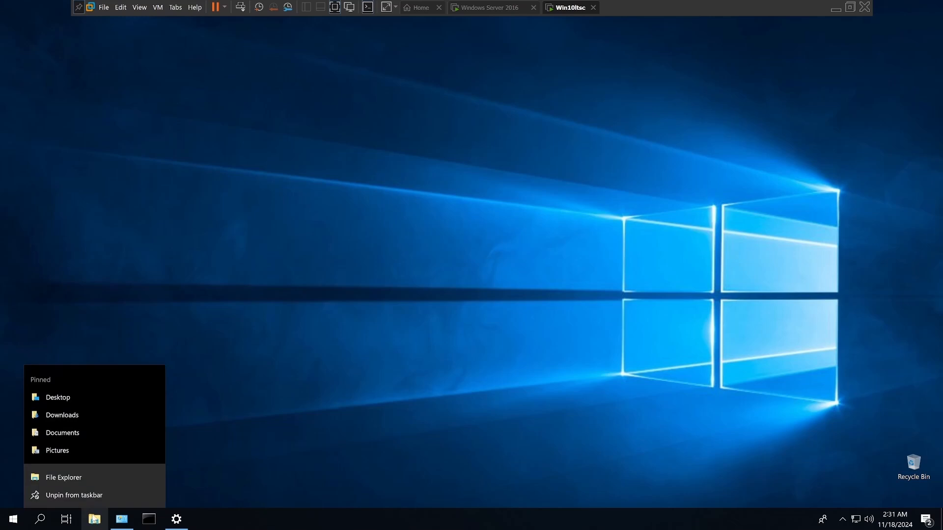
{"action": "left_click", "coordinate": [77, 479]}
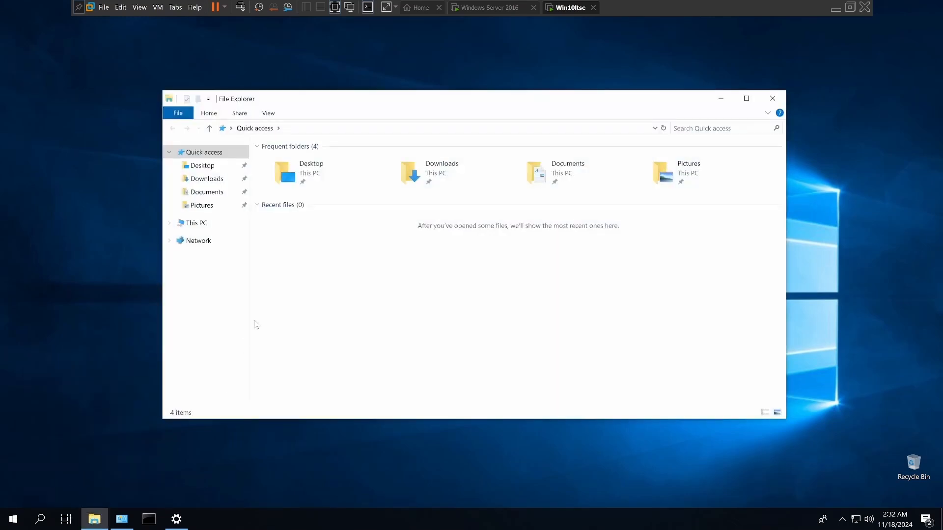
{"action": "right_click", "coordinate": [201, 228]}
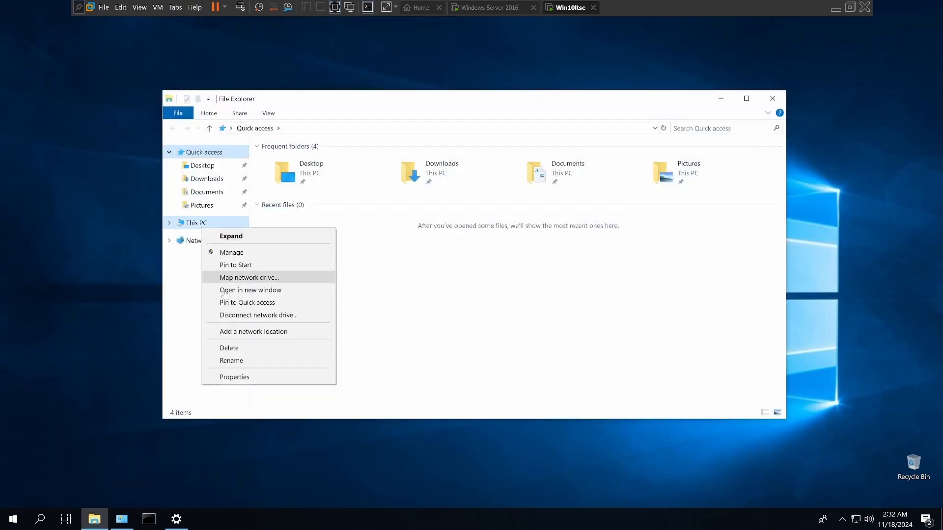
{"action": "left_click", "coordinate": [233, 378]}
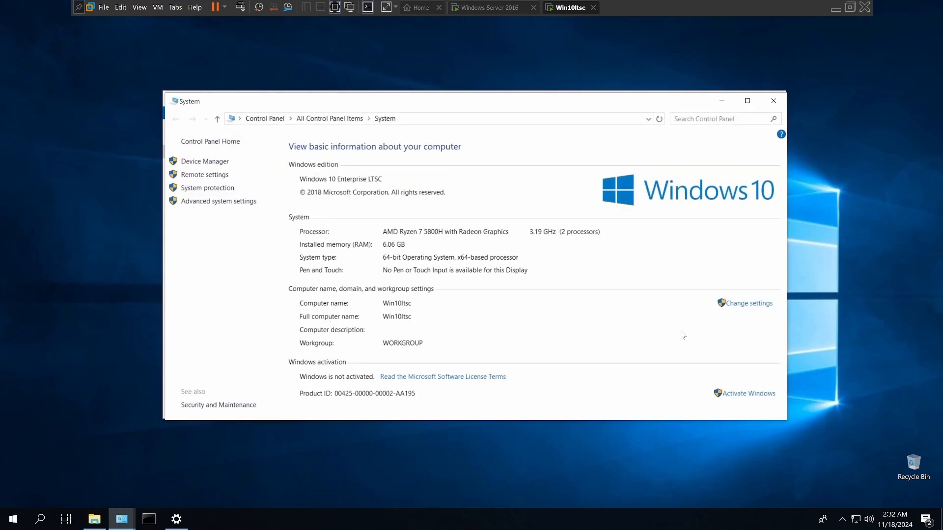
{"action": "left_click", "coordinate": [748, 304]}
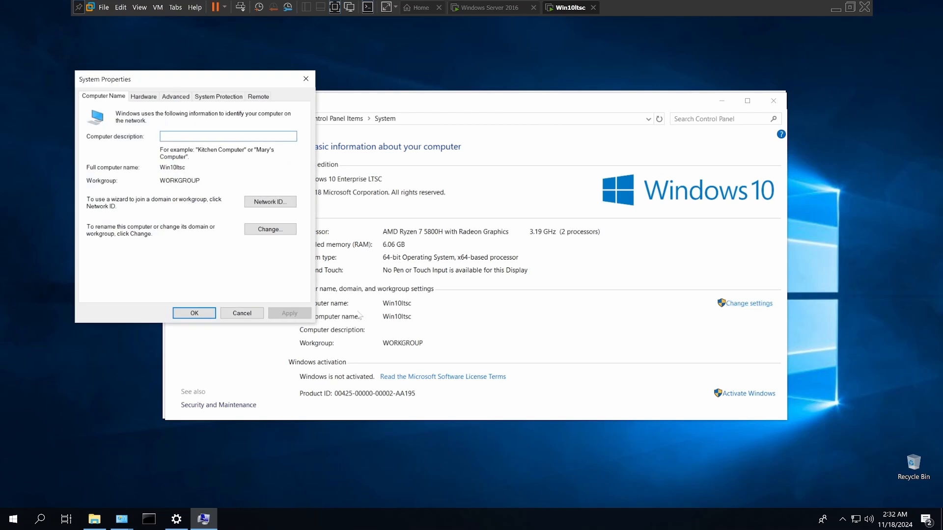
{"action": "left_click", "coordinate": [270, 229]}
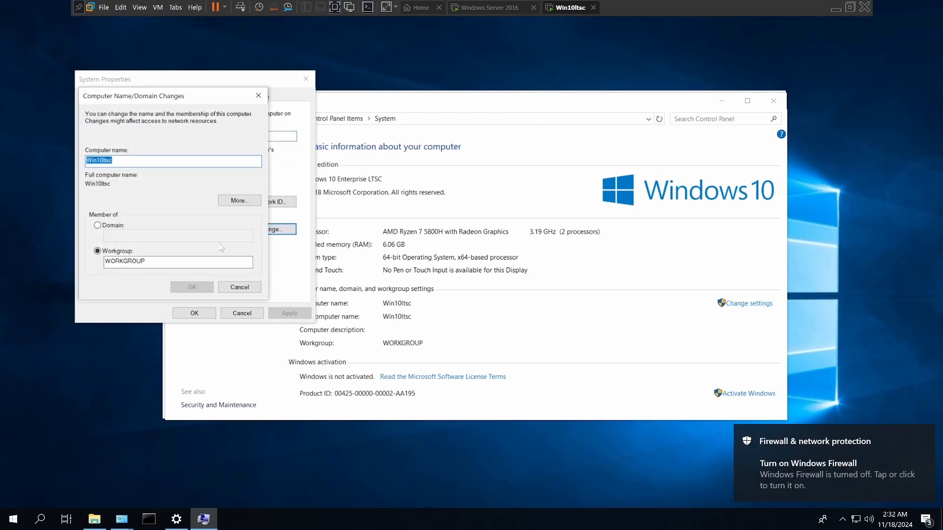
Step: Set the computer's membership to the domain WinServer2016.local and submit the change
{"action": "left_click", "coordinate": [98, 226]}
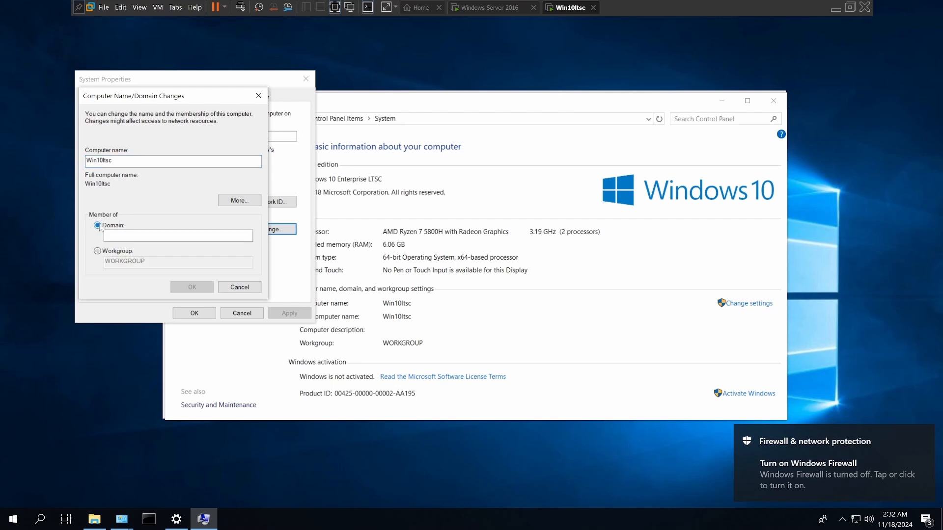
{"action": "left_click", "coordinate": [106, 236]}
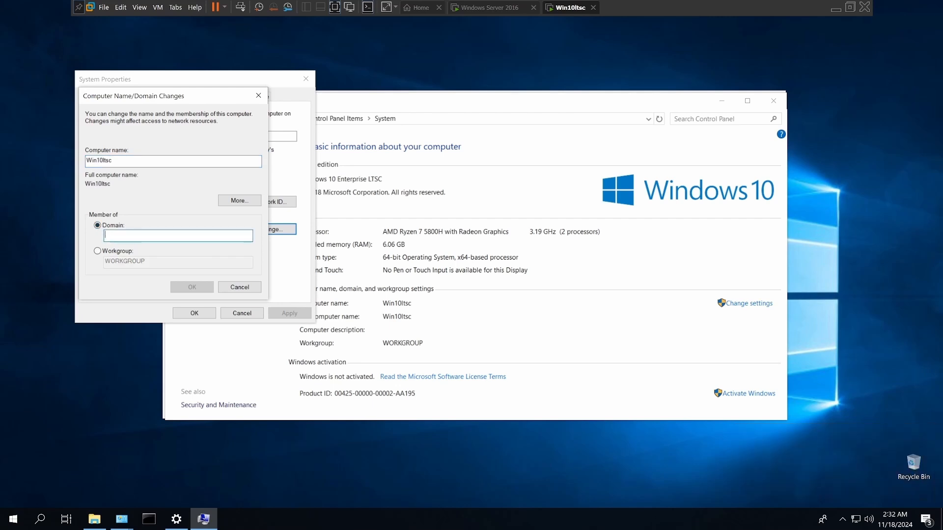
{"action": "type", "text": "W"}
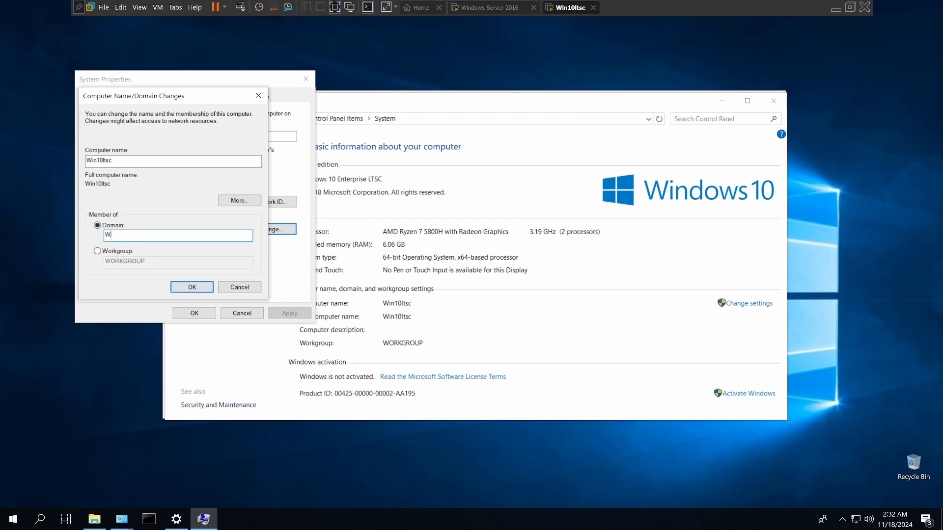
{"action": "type", "text": "inServer2016.local"}
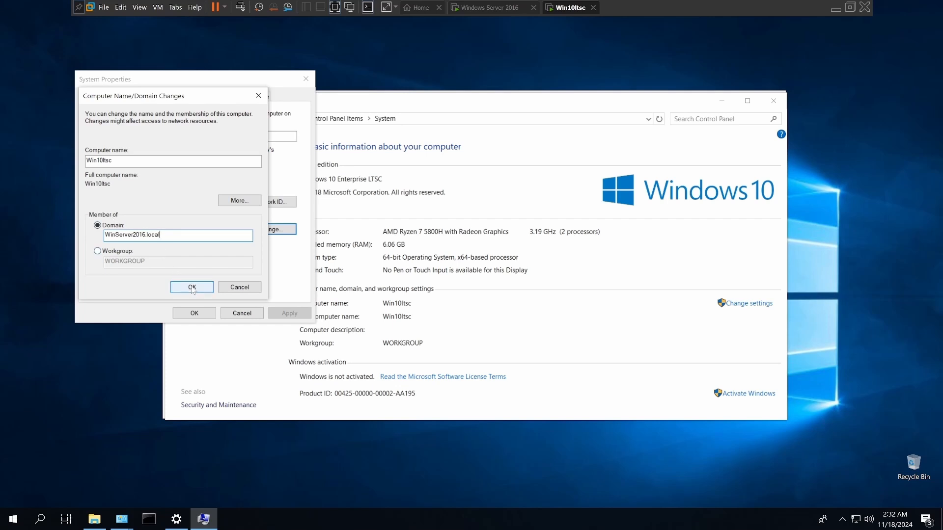
{"action": "left_click", "coordinate": [192, 287]}
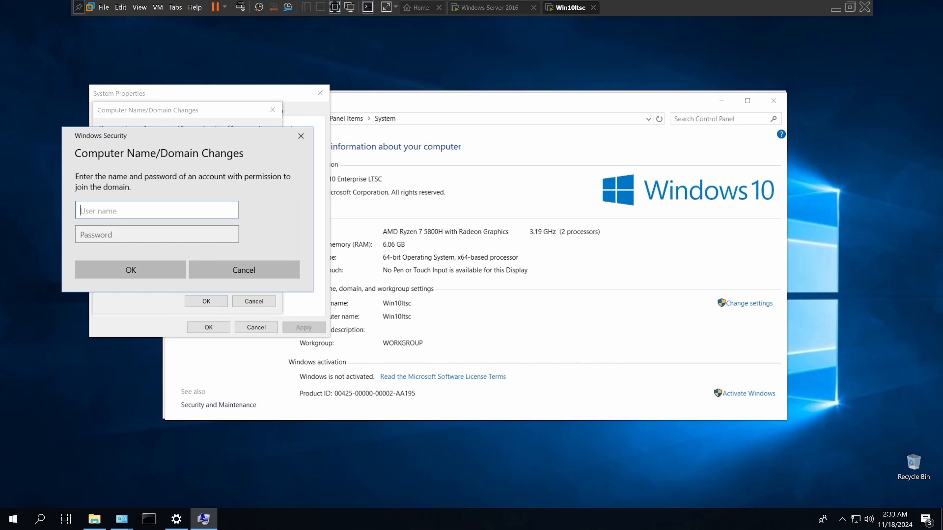
Step: Authorise the domain join with the domain account's user name and password
{"action": "type", "text": "keltic"}
{"action": "key", "text": "Tab"}
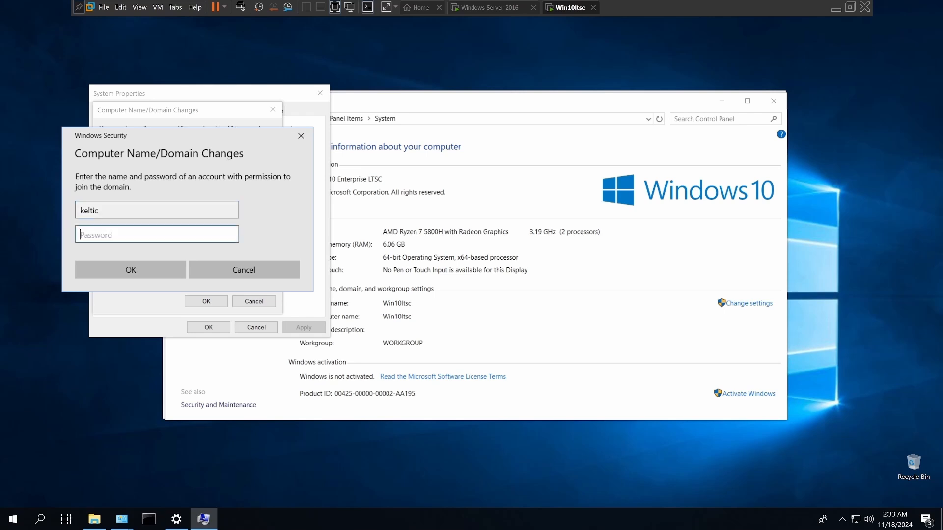
{"action": "key", "text": "Caps_Lock"}
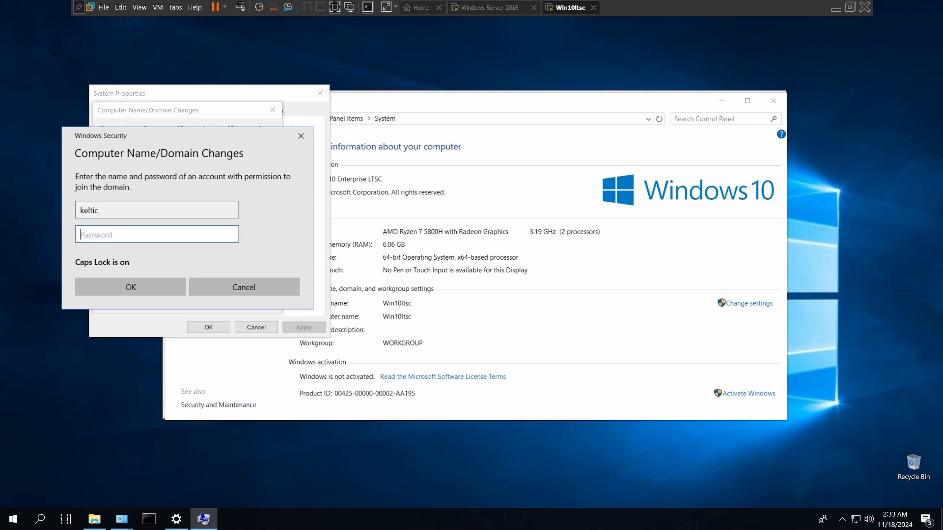
{"action": "type", "text": "•"}
{"action": "key", "text": "Caps_Lock"}
{"action": "type", "text": "•"}
{"action": "key", "text": "Return"}
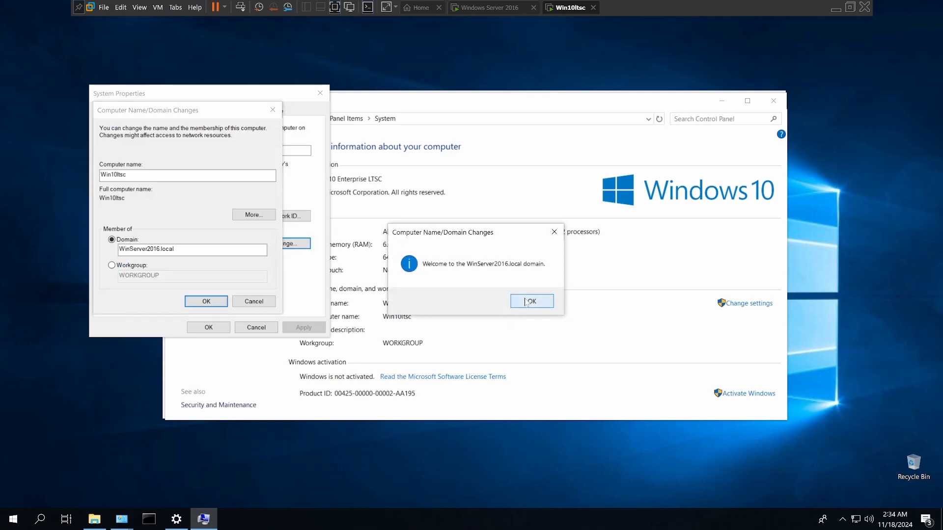
Step: Acknowledge the domain join messages, close System Properties and restart the Windows 10 guest
{"action": "left_click", "coordinate": [528, 302]}
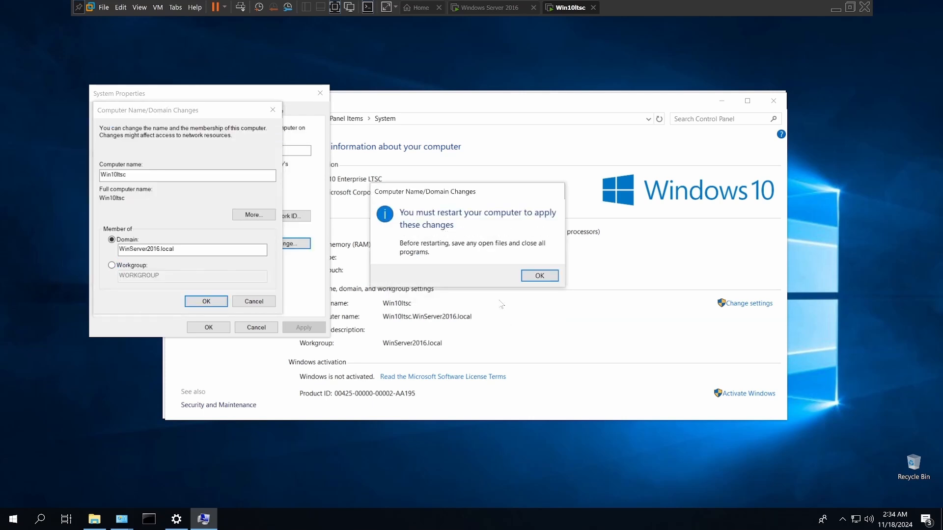
{"action": "left_click", "coordinate": [539, 276]}
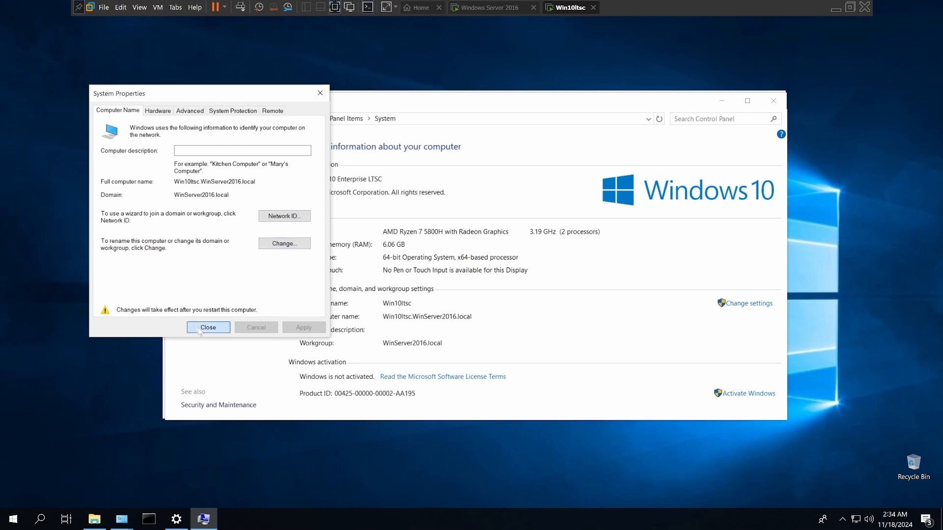
{"action": "left_click", "coordinate": [214, 328]}
{"action": "left_click", "coordinate": [470, 273]}
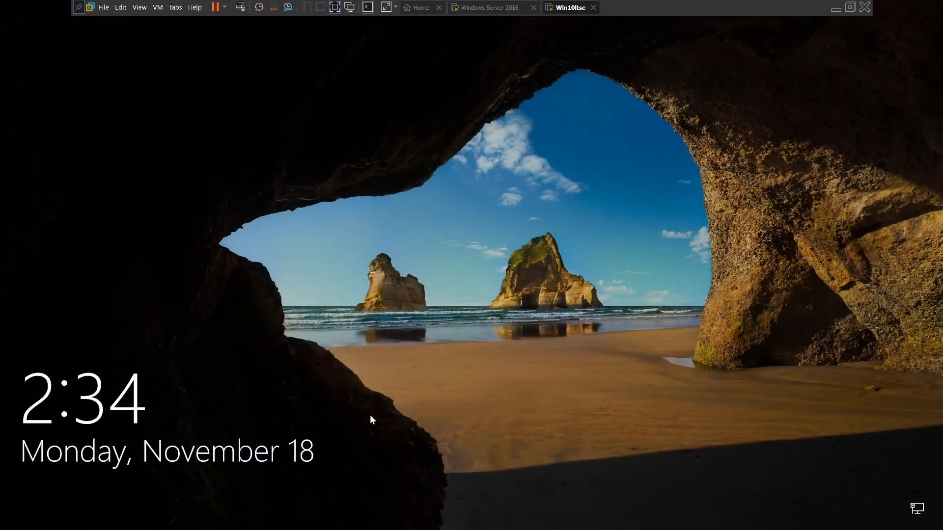
Step: Unlock the restarted guest, choose to sign in as Other user and enter the domain account's user name
{"action": "left_click_drag", "start_coordinate": [382, 447], "coordinate": [384, 95]}
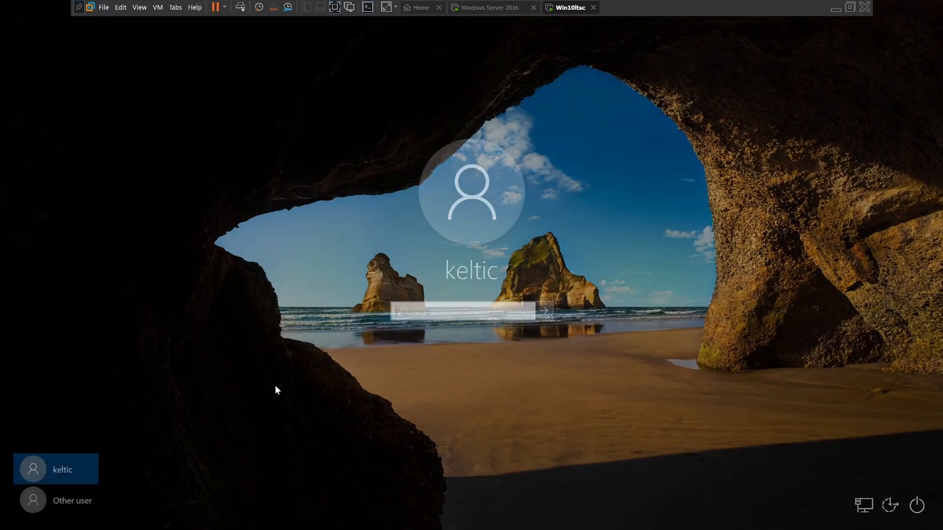
{"action": "left_click", "coordinate": [61, 500]}
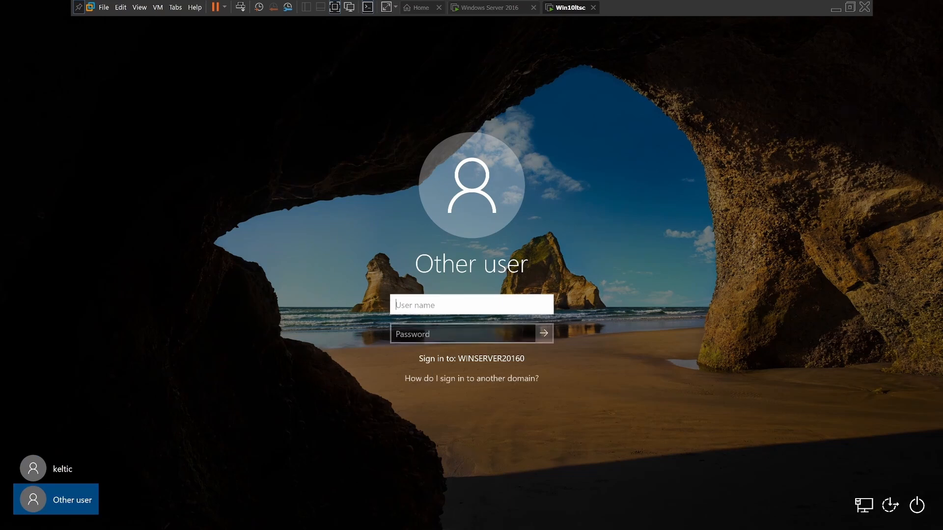
{"action": "type", "text": "keltic"}
{"action": "key", "text": "Tab"}
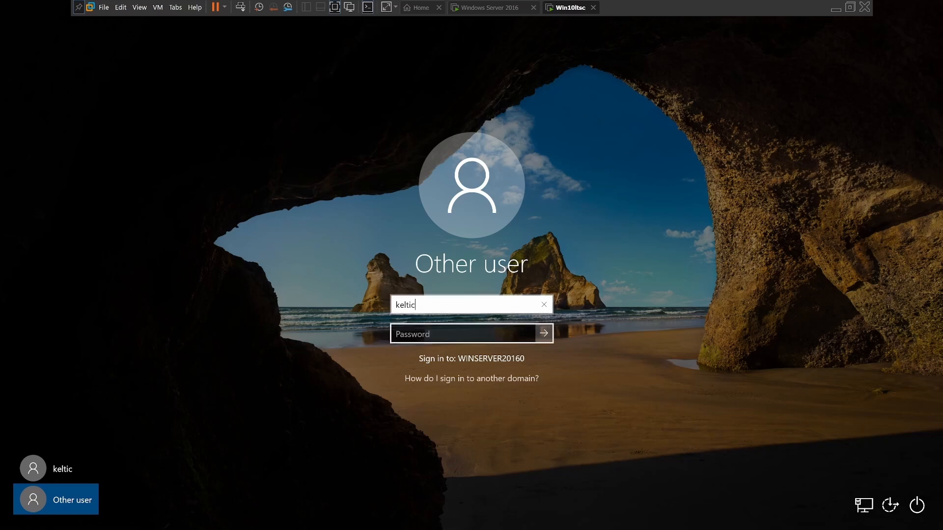
{"action": "key", "text": "Tab"}
Step: Enter the domain account's password and sign in to the Windows 10 guest
{"action": "key", "text": "Caps_Lock"}
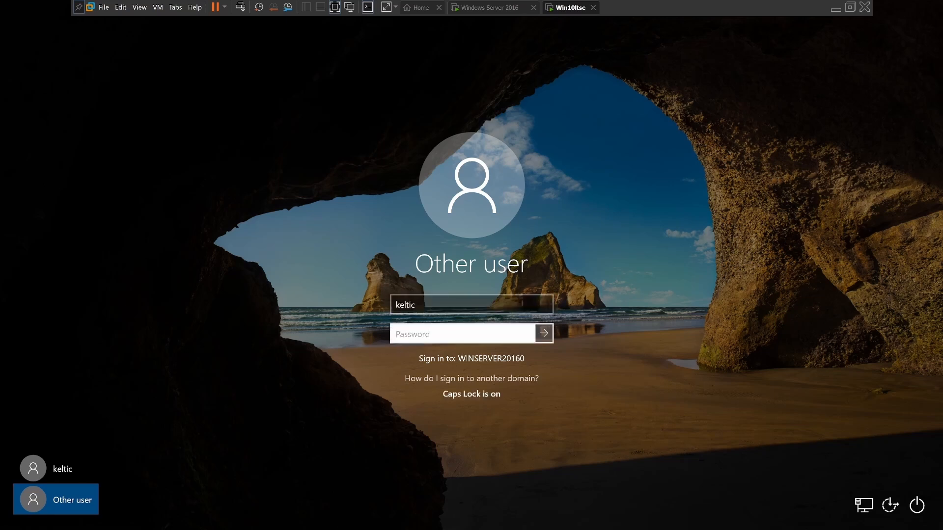
{"action": "type", "text": "P"}
{"action": "key", "text": "Caps_Lock"}
{"action": "type", "text": "a$$w0rd"}
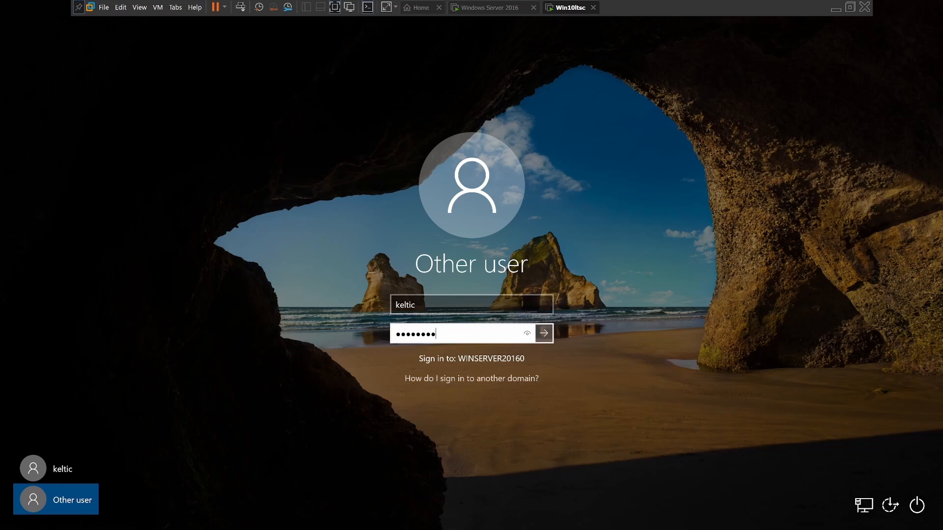
{"action": "type", "text": "123"}
{"action": "left_click", "coordinate": [544, 334]}
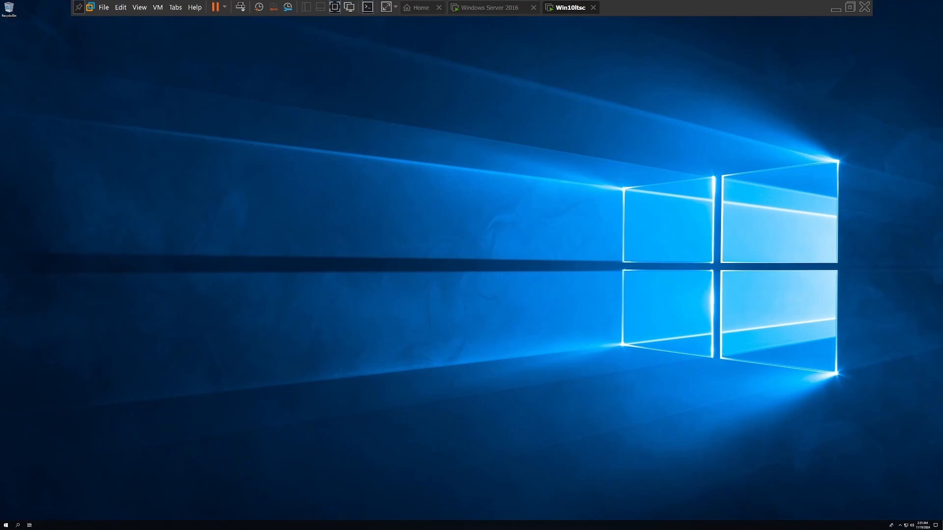
Step: Toggle the display stretch mode to refit the Windows 10 guest's desktop to the screen
{"action": "left_click", "coordinate": [386, 8]}
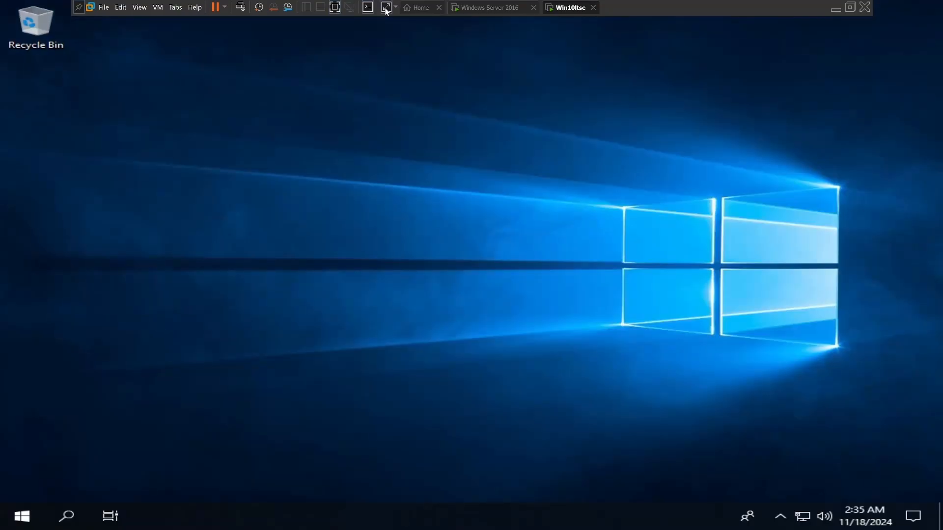
{"action": "left_click", "coordinate": [386, 10]}
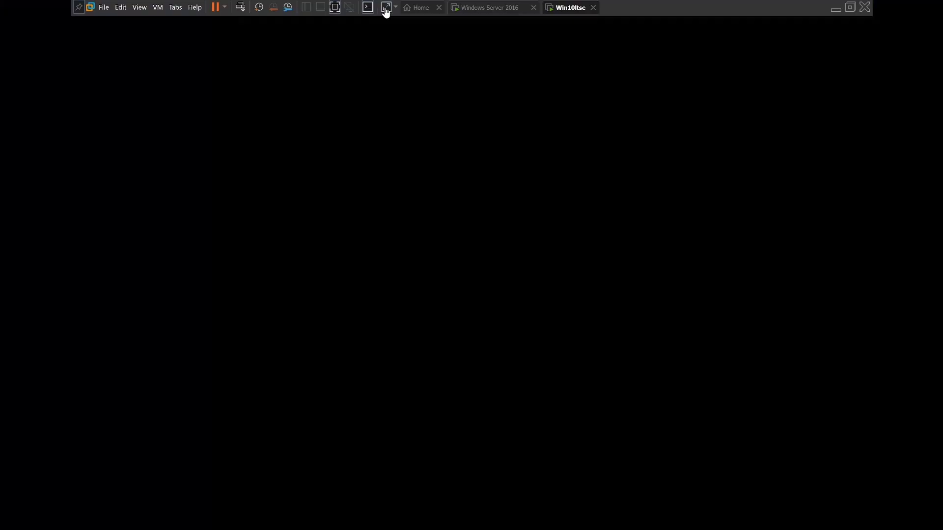
Step: Refit the Windows 10 guest's display to the screen and set its desktop to show small icons
{"action": "left_click", "coordinate": [387, 11]}
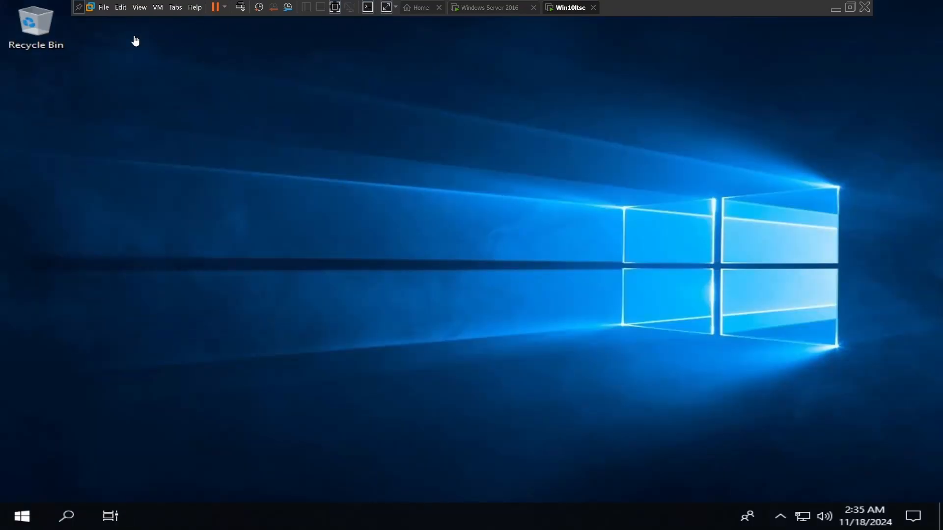
{"action": "left_click_drag", "start_coordinate": [246, 202], "coordinate": [231, 200]}
{"action": "right_click", "coordinate": [246, 202]}
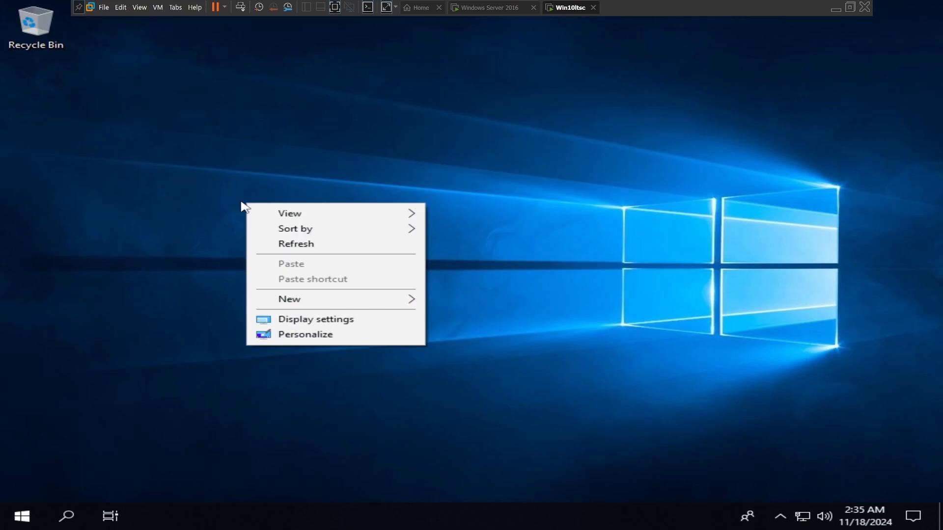
{"action": "mouse_move", "coordinate": [274, 216]}
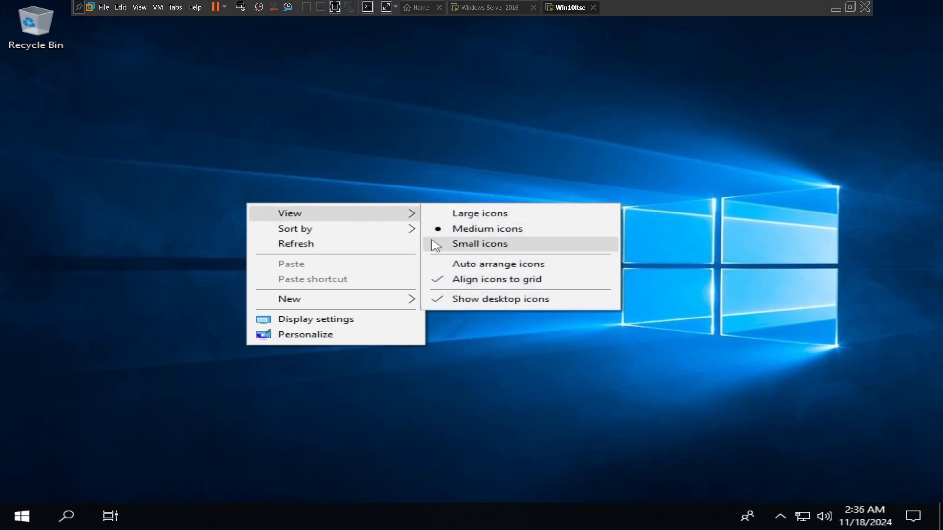
{"action": "left_click", "coordinate": [431, 244]}
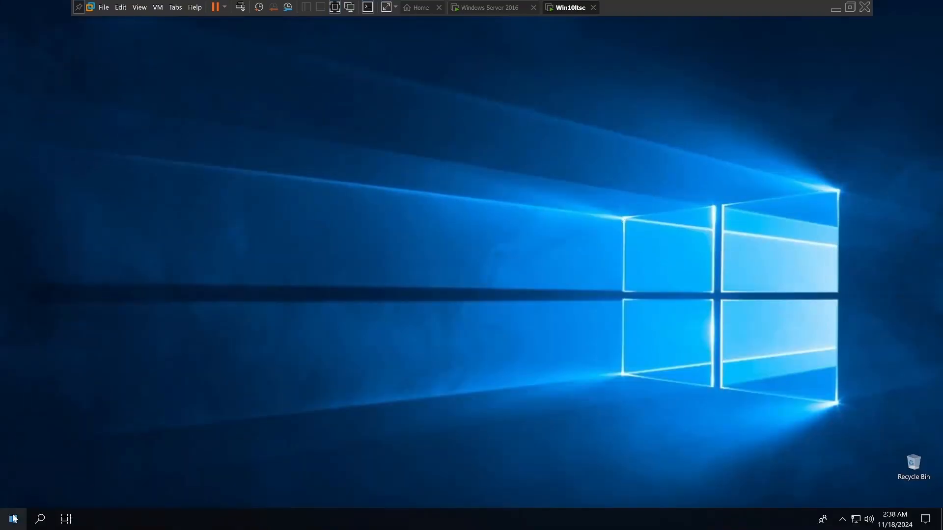
Step: Pin Command Prompt and Control Panel from the Windows System apps to the Windows 10 guest's taskbar
{"action": "left_click", "coordinate": [13, 519]}
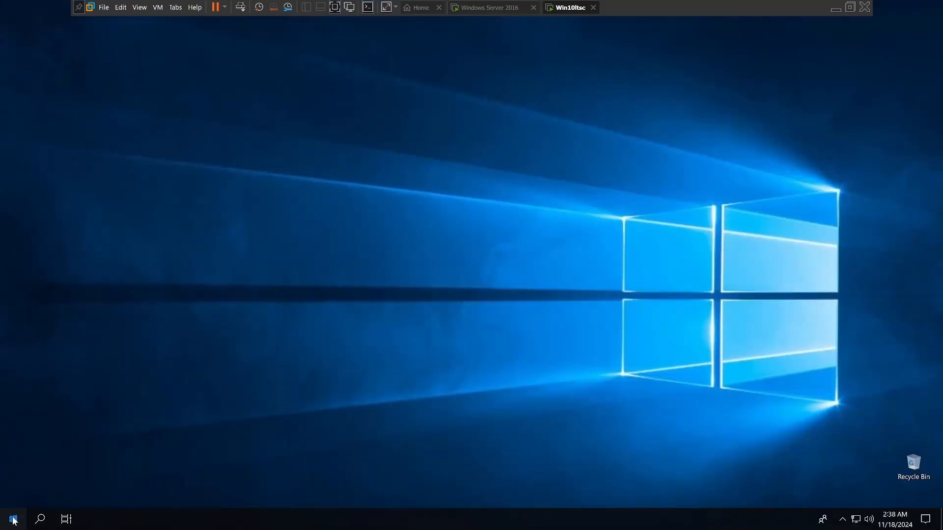
{"action": "left_click", "coordinate": [71, 348]}
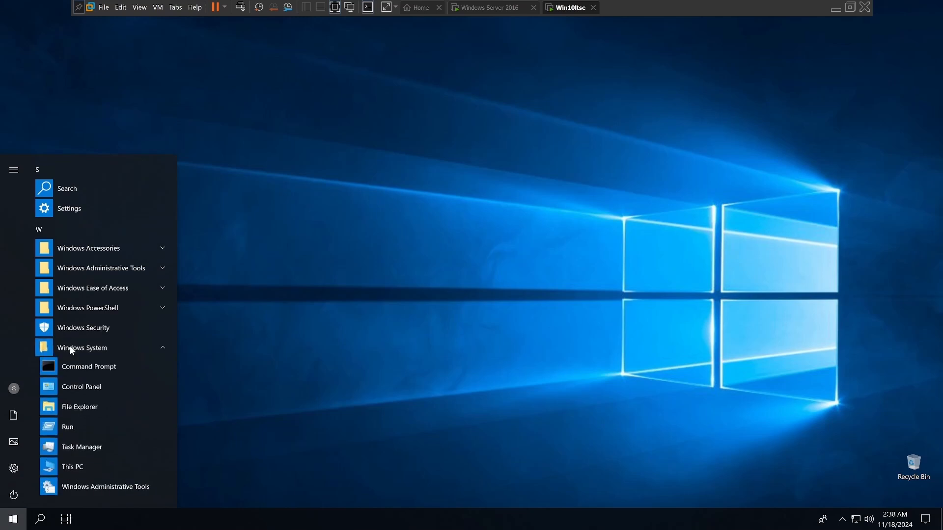
{"action": "right_click", "coordinate": [74, 372]}
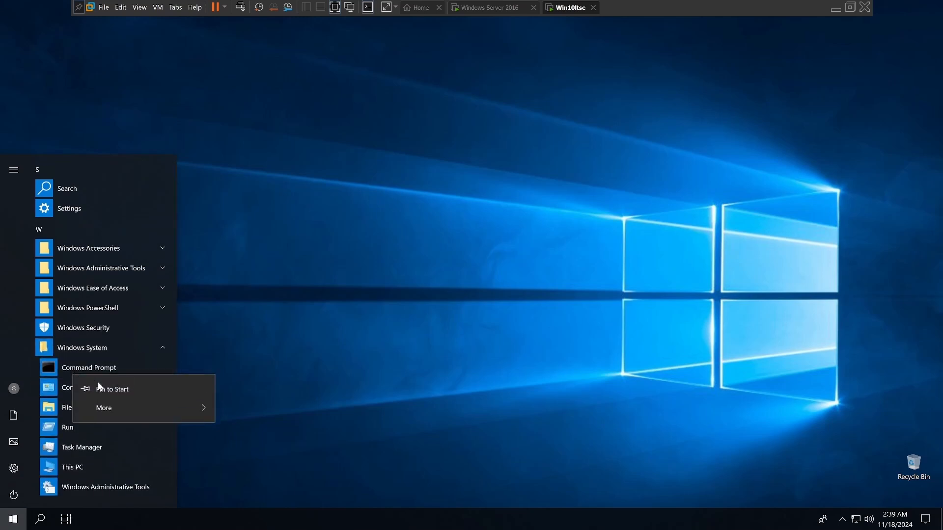
{"action": "mouse_move", "coordinate": [102, 411]}
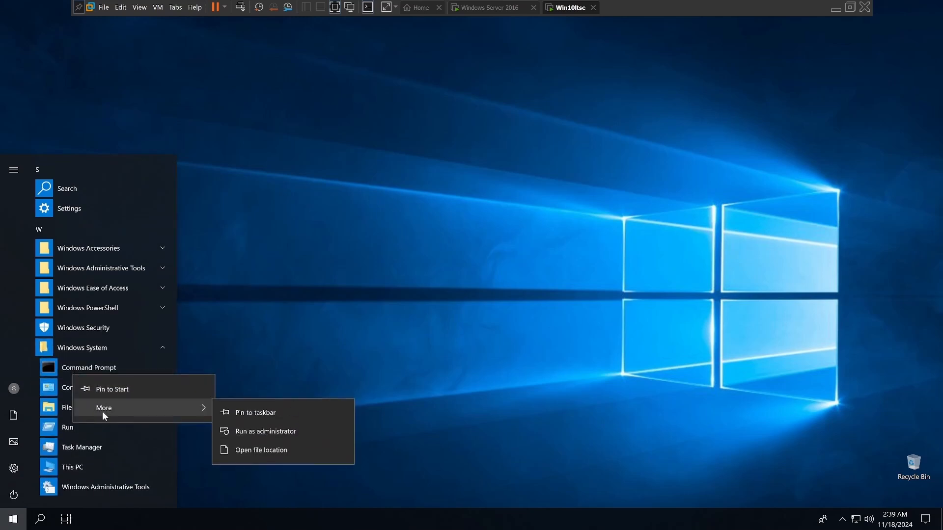
{"action": "left_click", "coordinate": [248, 413]}
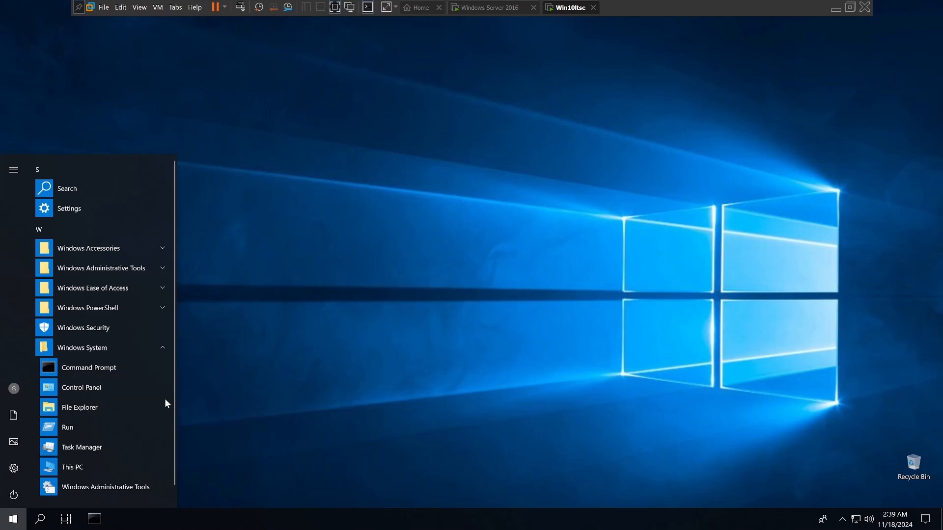
{"action": "right_click", "coordinate": [106, 386]}
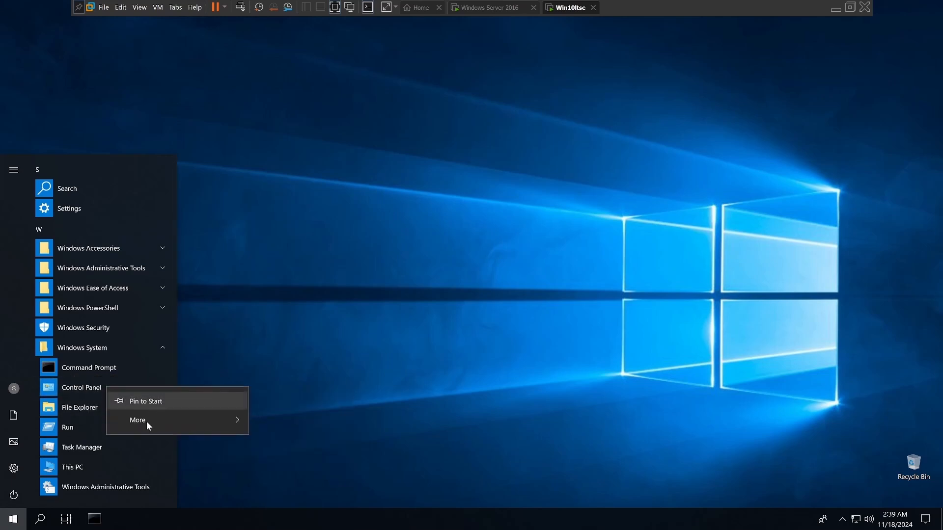
{"action": "mouse_move", "coordinate": [147, 421]}
{"action": "left_click", "coordinate": [278, 428]}
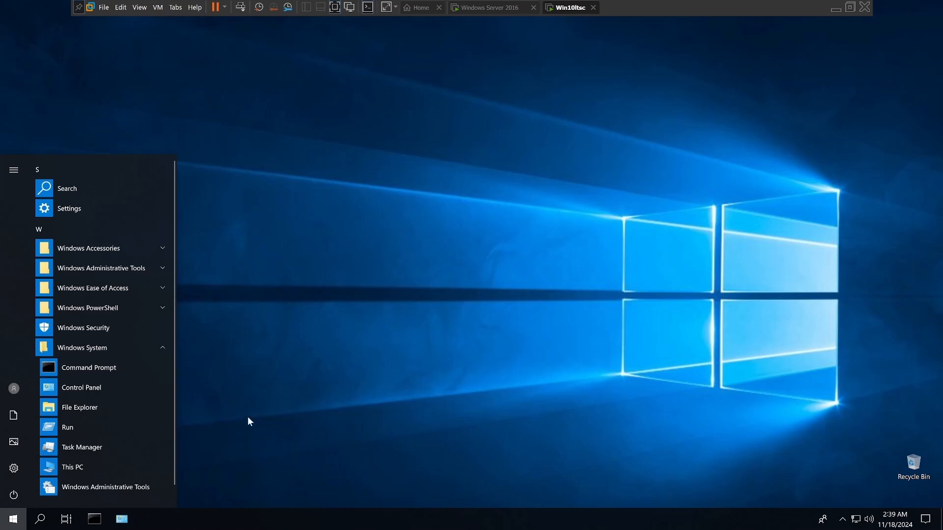
Step: Pin File Explorer to the taskbar and dismiss the list of apps
{"action": "right_click", "coordinate": [80, 407]}
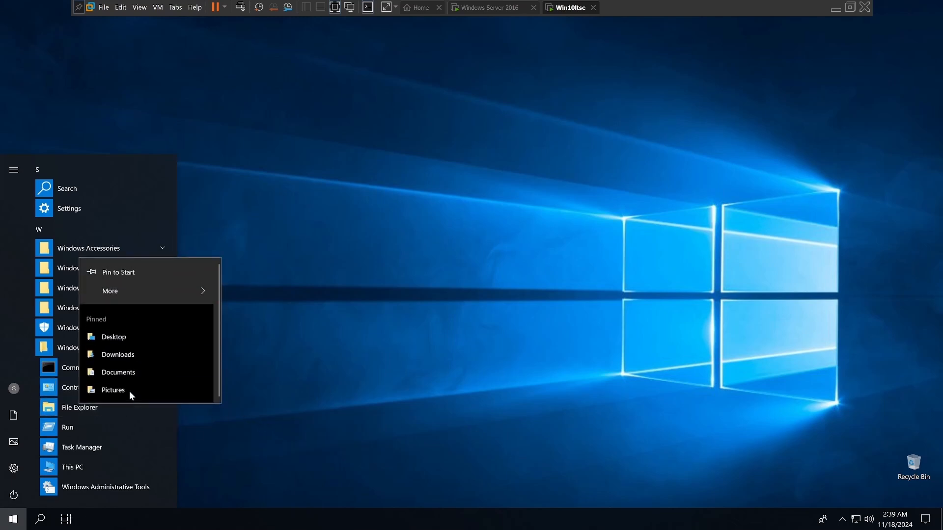
{"action": "mouse_move", "coordinate": [137, 294]}
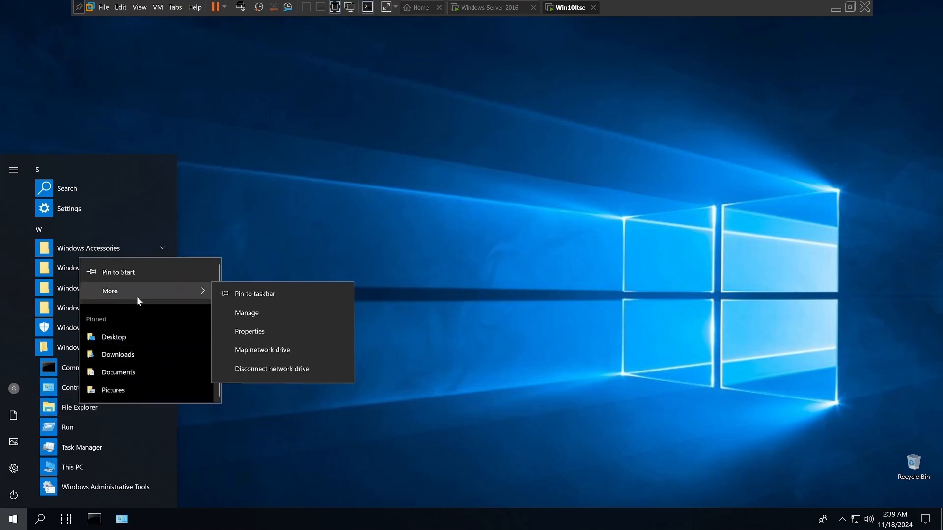
{"action": "left_click", "coordinate": [243, 301]}
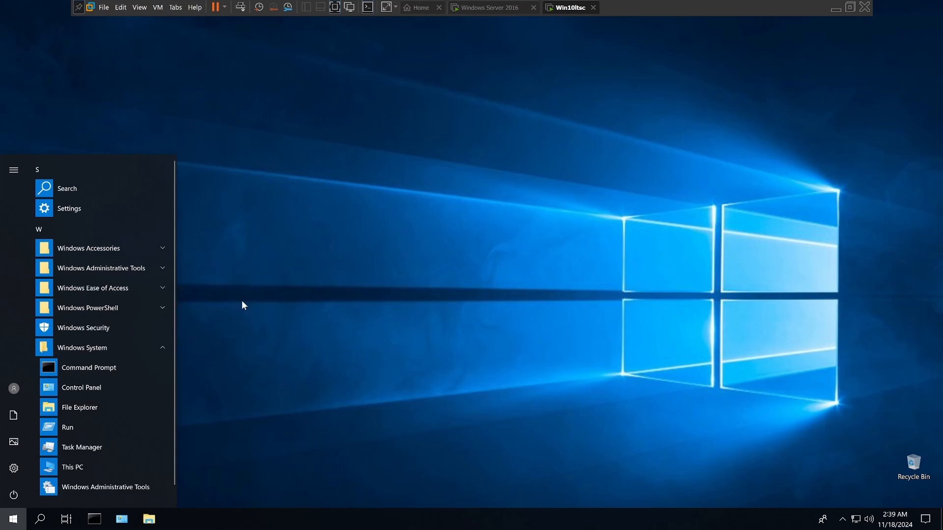
{"action": "left_click", "coordinate": [255, 379]}
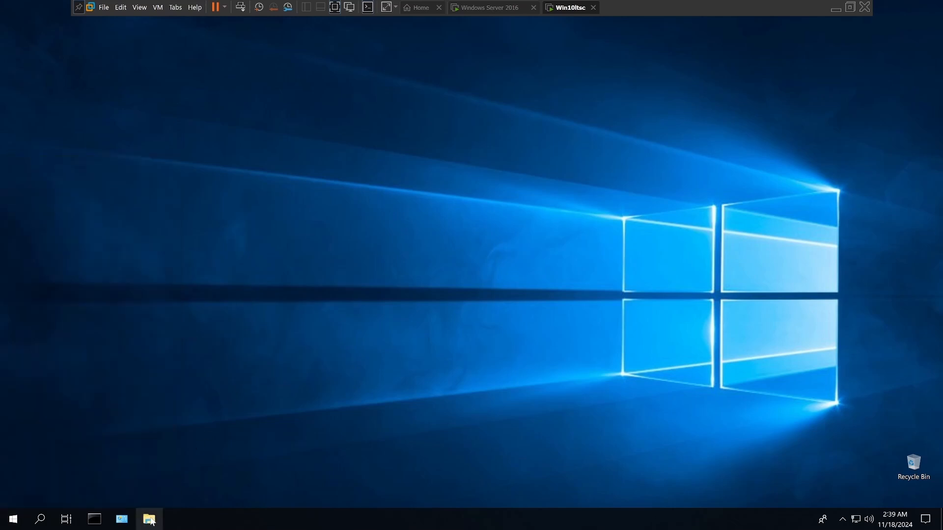
Step: Open the Network & Internet settings in a maximized window and bring up the adapter options from the Ethernet page
{"action": "right_click", "coordinate": [857, 523]}
{"action": "left_click", "coordinate": [811, 466]}
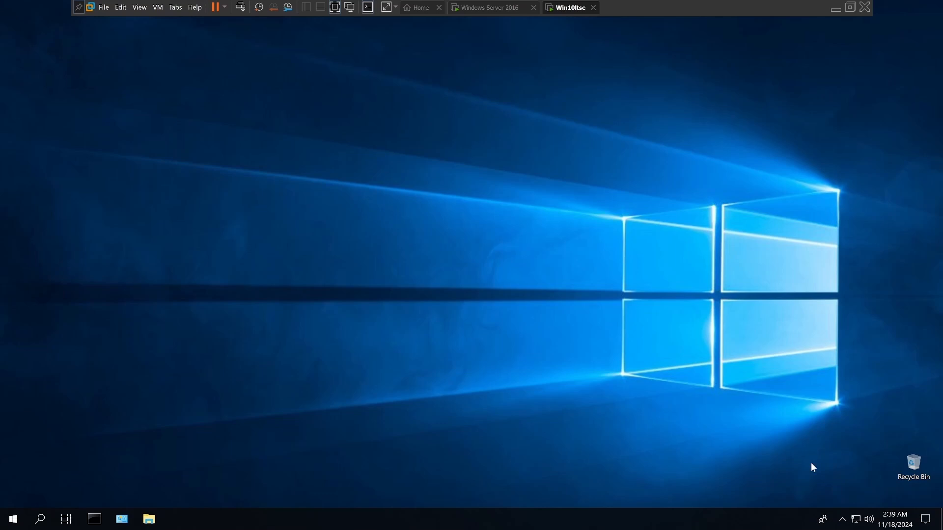
{"action": "right_click", "coordinate": [856, 524]}
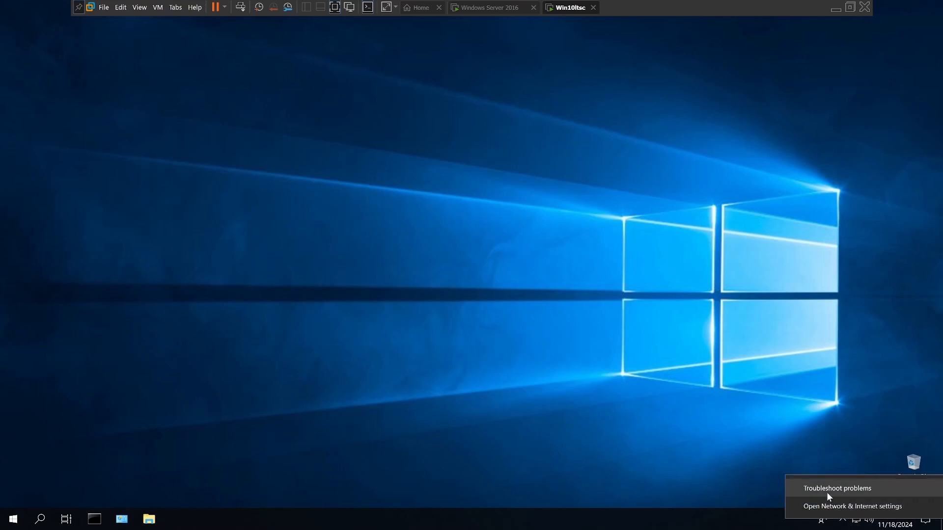
{"action": "left_click", "coordinate": [832, 505]}
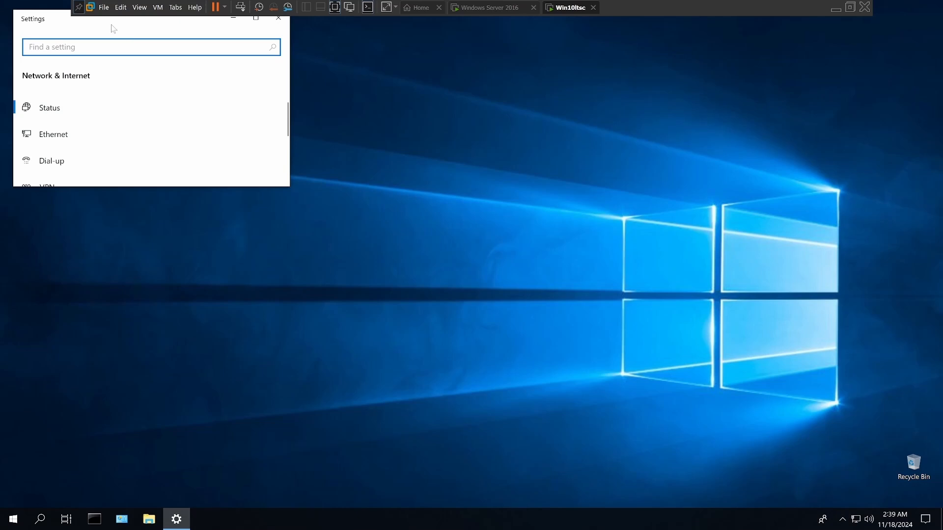
{"action": "left_click_drag", "start_coordinate": [112, 28], "coordinate": [319, 171]}
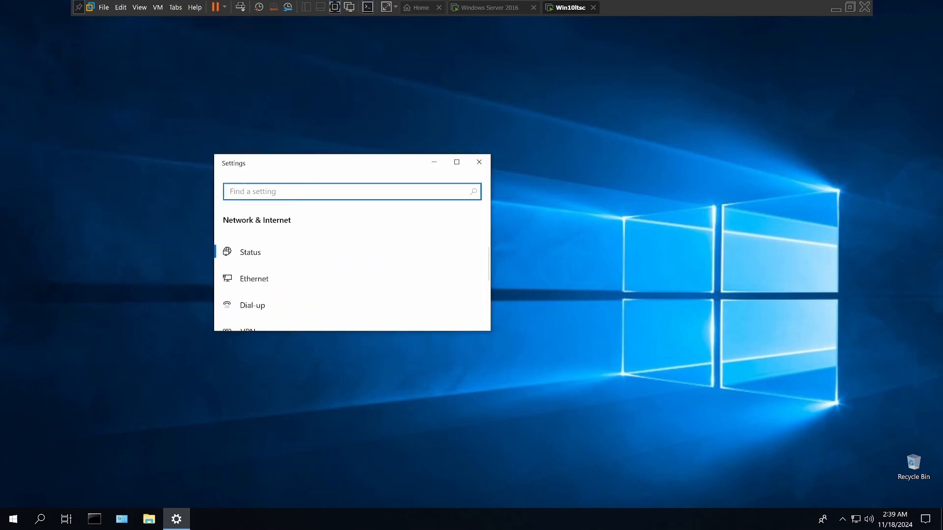
{"action": "left_click", "coordinate": [457, 162]}
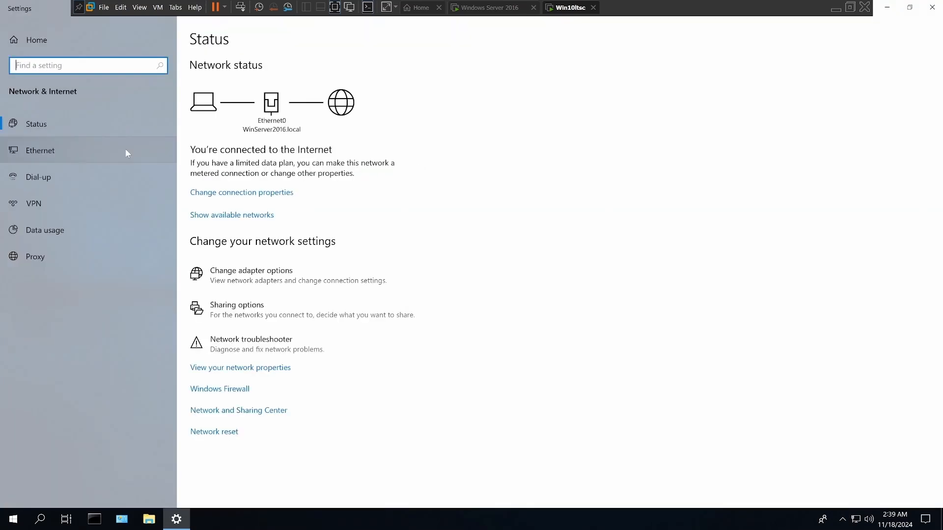
{"action": "left_click", "coordinate": [49, 152]}
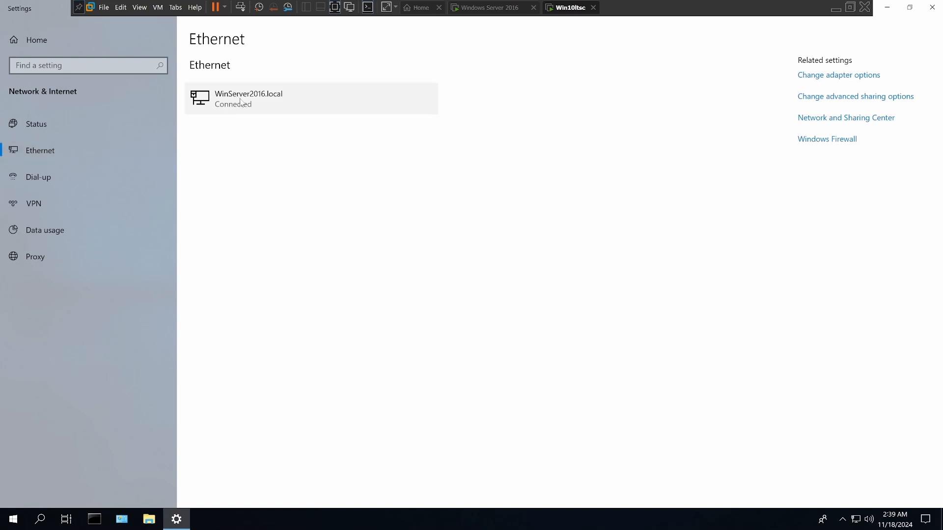
{"action": "left_click", "coordinate": [808, 77]}
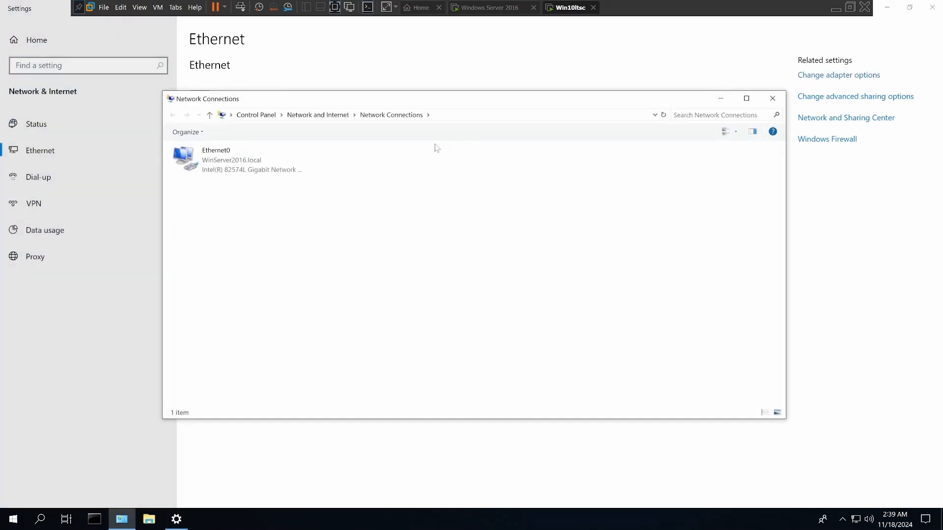
Step: Enable validation of settings upon exit in Ethernet0's IPv4 properties and apply the adapter changes
{"action": "right_click", "coordinate": [243, 163]}
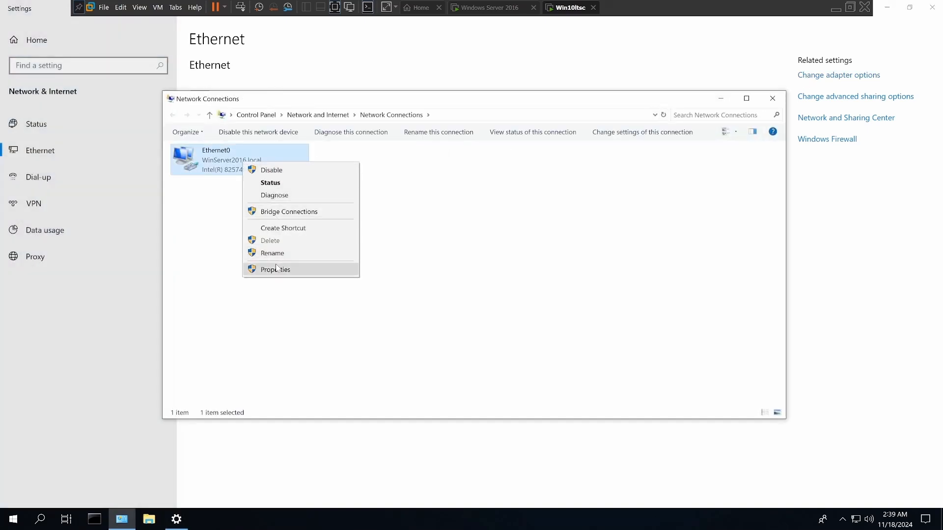
{"action": "left_click", "coordinate": [276, 269]}
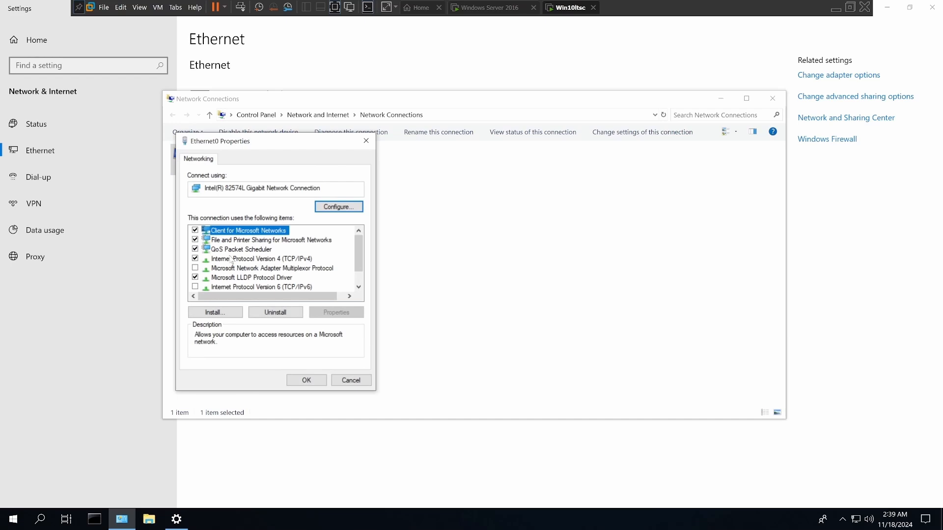
{"action": "double_click", "coordinate": [230, 259]}
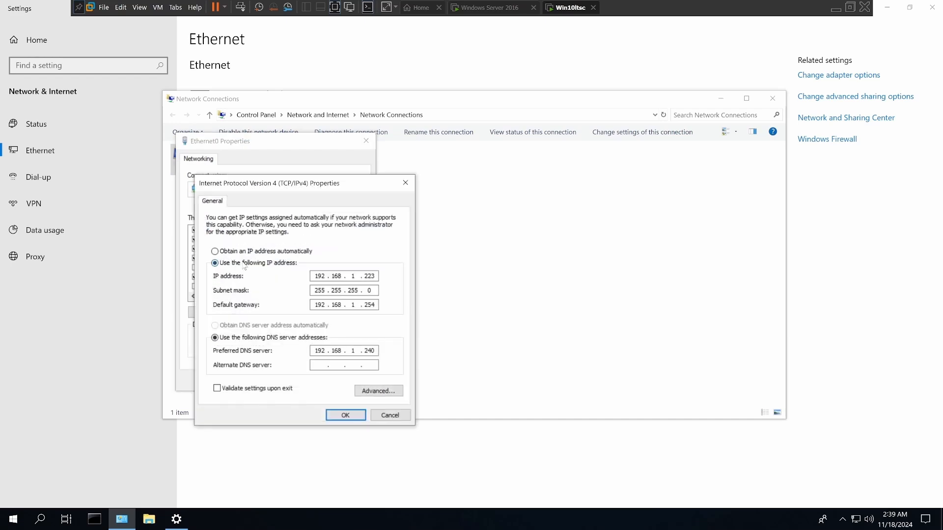
{"action": "left_click", "coordinate": [218, 388]}
{"action": "left_click", "coordinate": [343, 417]}
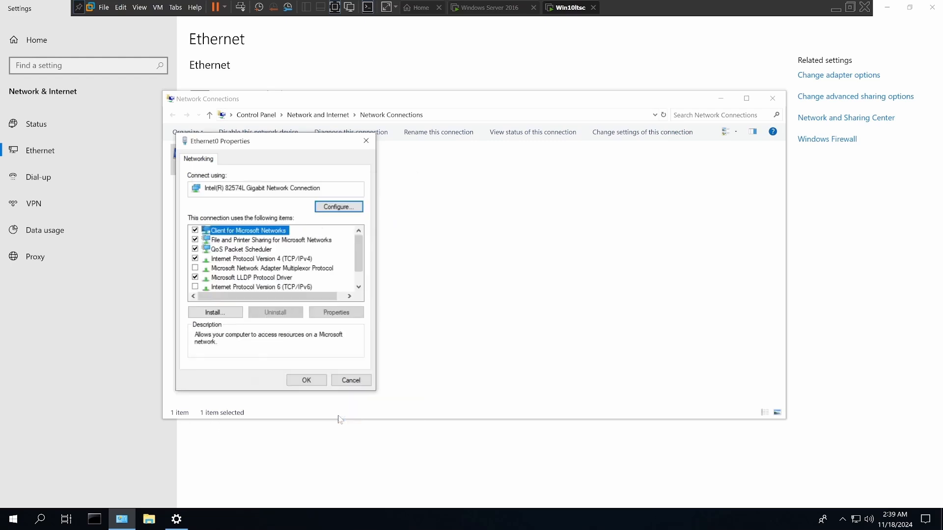
{"action": "left_click", "coordinate": [313, 383]}
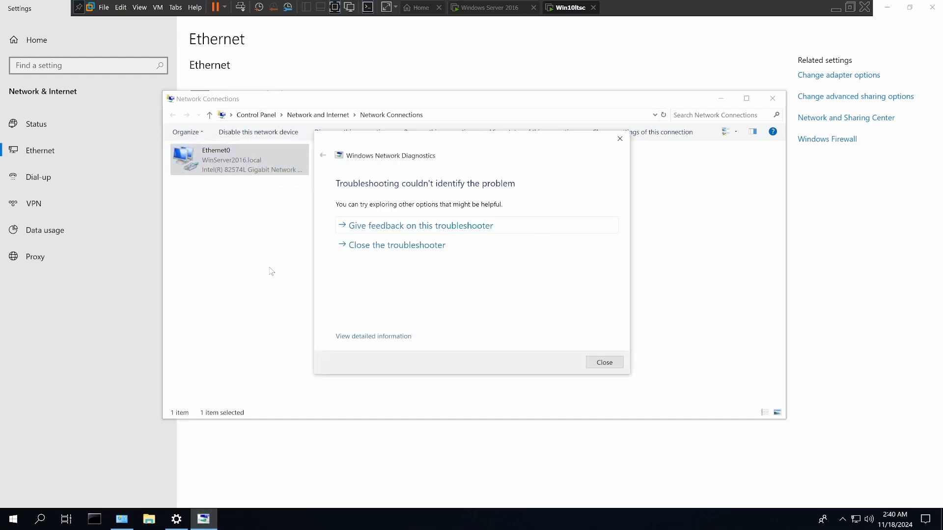
Step: Close the network diagnostics result, the Network Connections window and Settings
{"action": "left_click", "coordinate": [595, 363]}
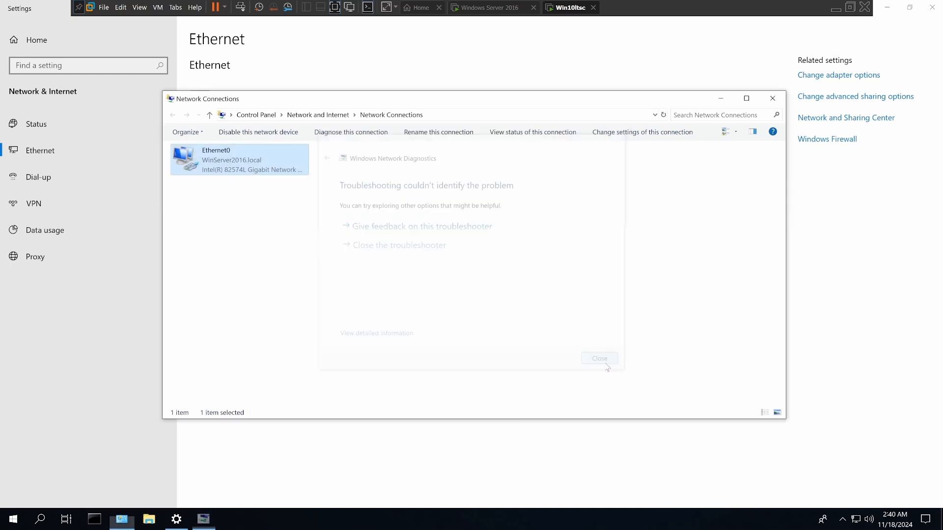
{"action": "left_click", "coordinate": [773, 99]}
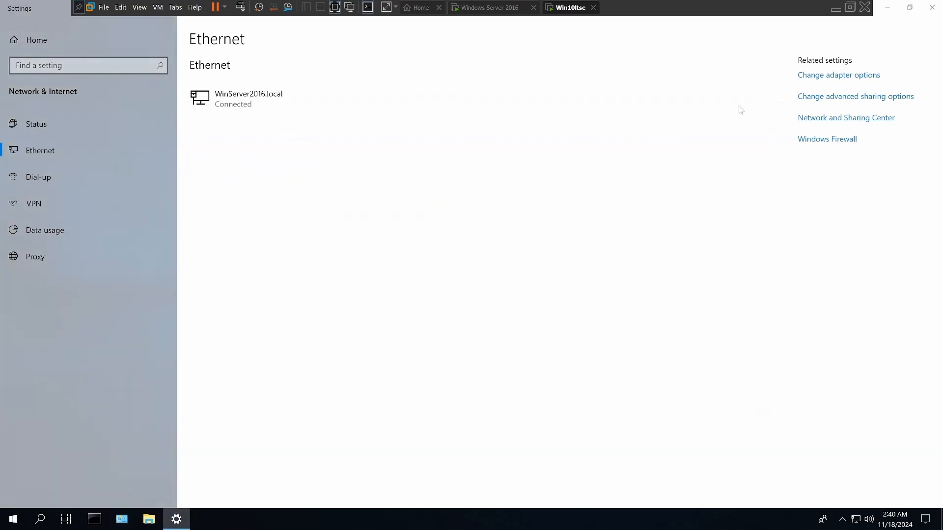
{"action": "left_click", "coordinate": [935, 11]}
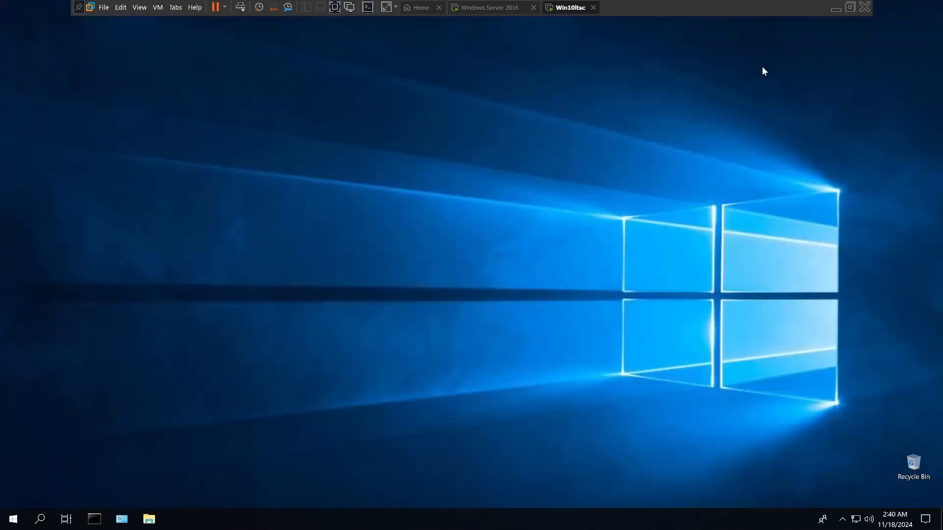
Step: Ping the server at 192.168.1.240 from a Command Prompt in the Windows 10 guest
{"action": "left_click", "coordinate": [97, 519]}
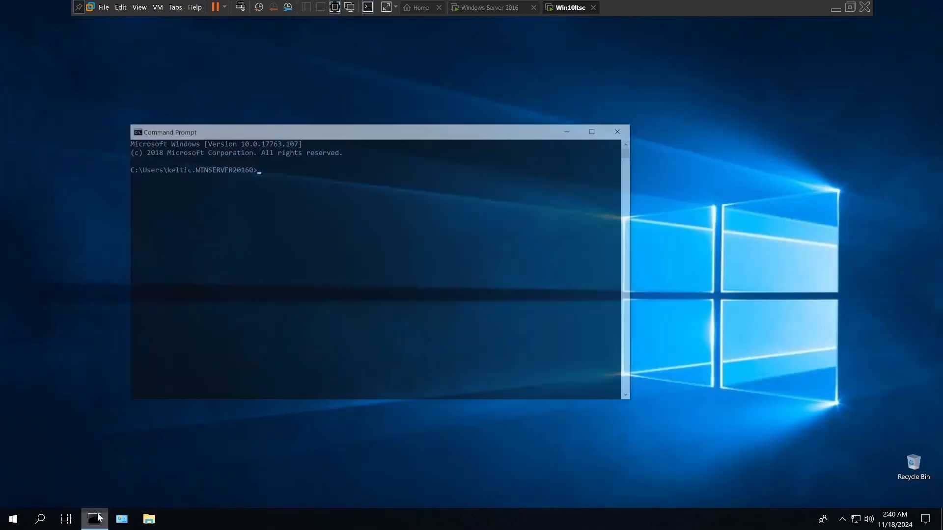
{"action": "left_click", "coordinate": [256, 167]}
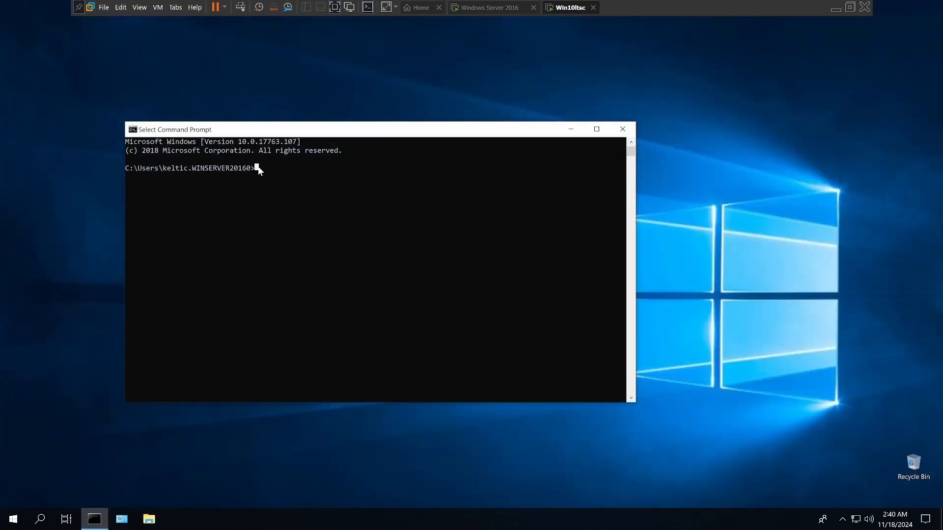
{"action": "key", "text": "Escape"}
{"action": "type", "text": "ping"}
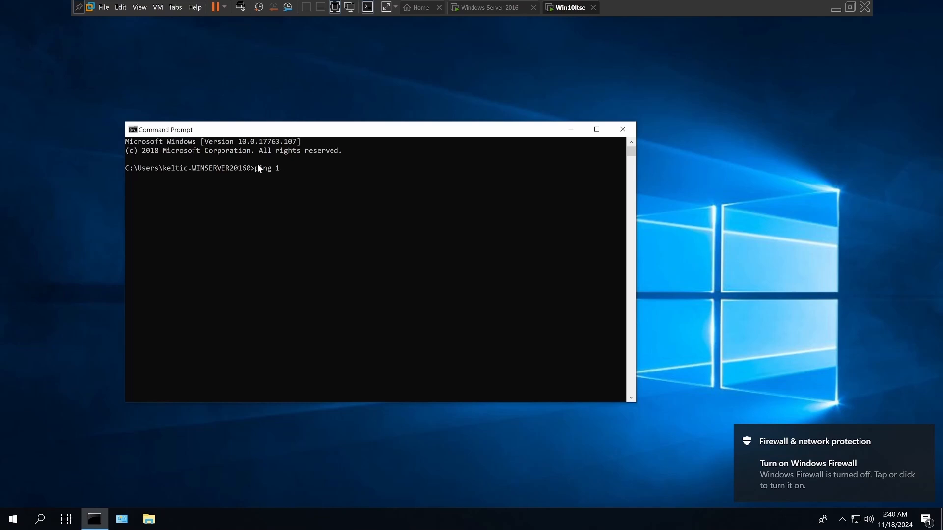
{"action": "type", "text": "19"}
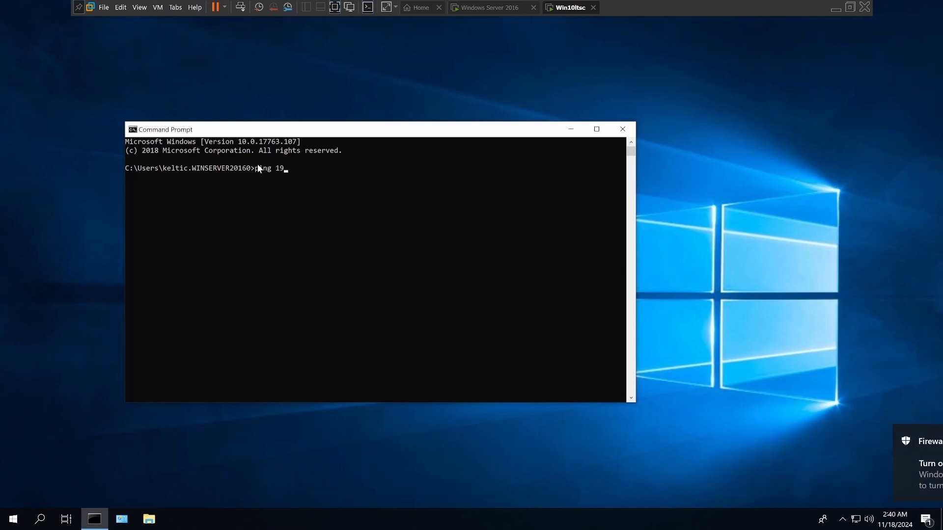
{"action": "type", "text": "2."}
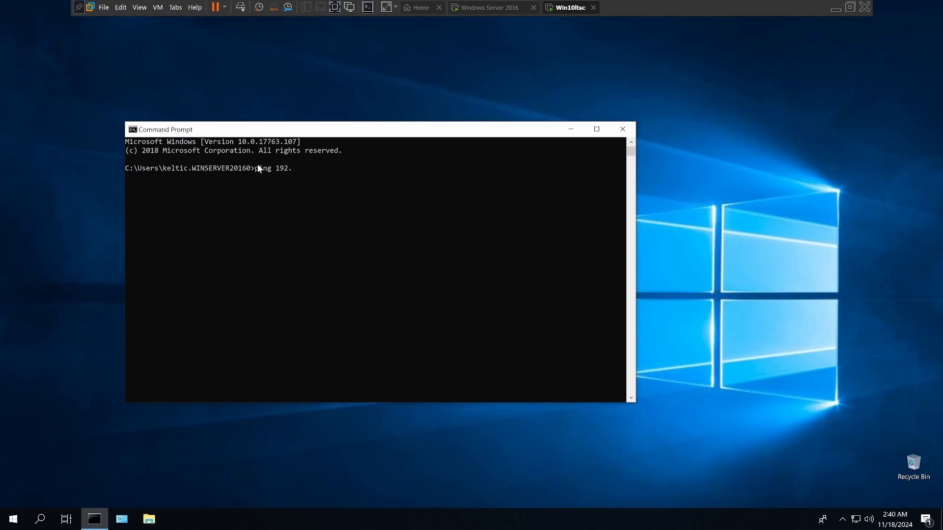
{"action": "type", "text": "168.1.240"}
{"action": "key", "text": "Return"}
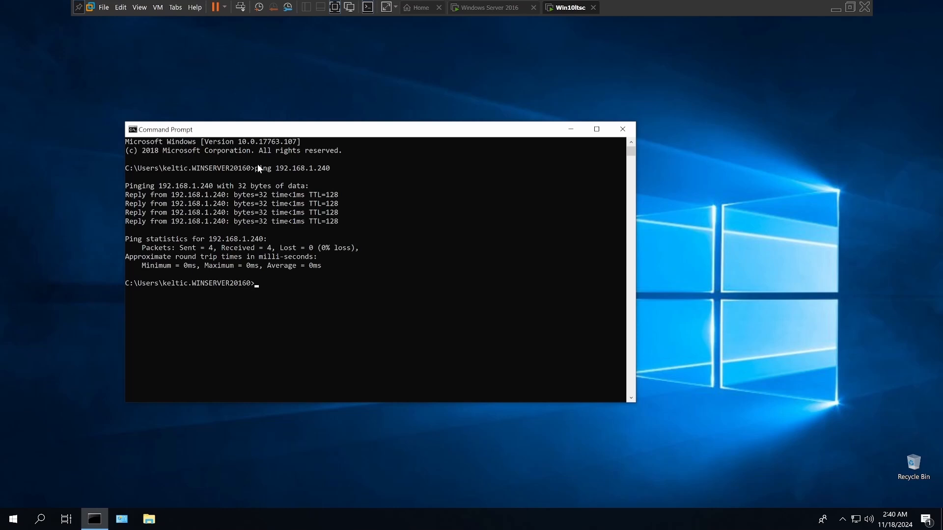
Step: Switch to the Windows Server 2016 virtual machine and ping the Windows 10 guest at 192.168.1.223 from its Command Prompt
{"action": "left_click", "coordinate": [493, 9]}
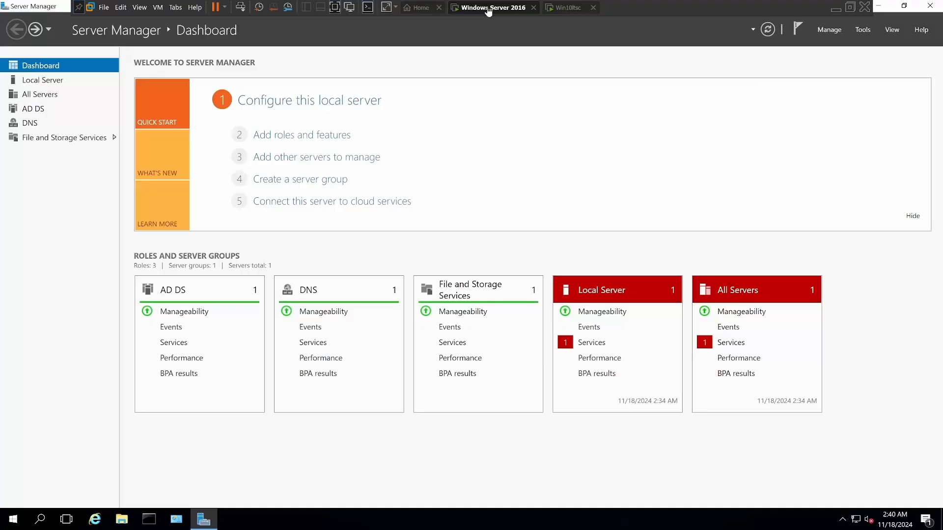
{"action": "left_click", "coordinate": [150, 521]}
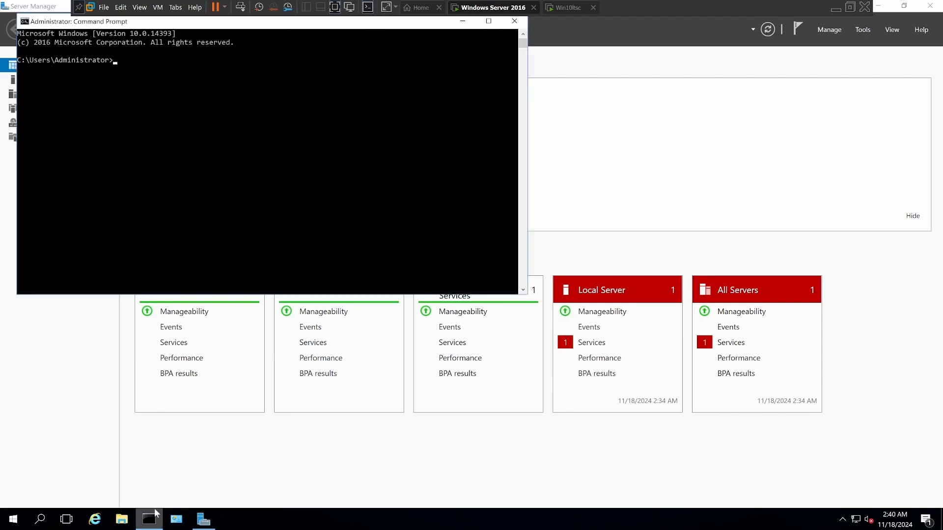
{"action": "left_click", "coordinate": [113, 64]}
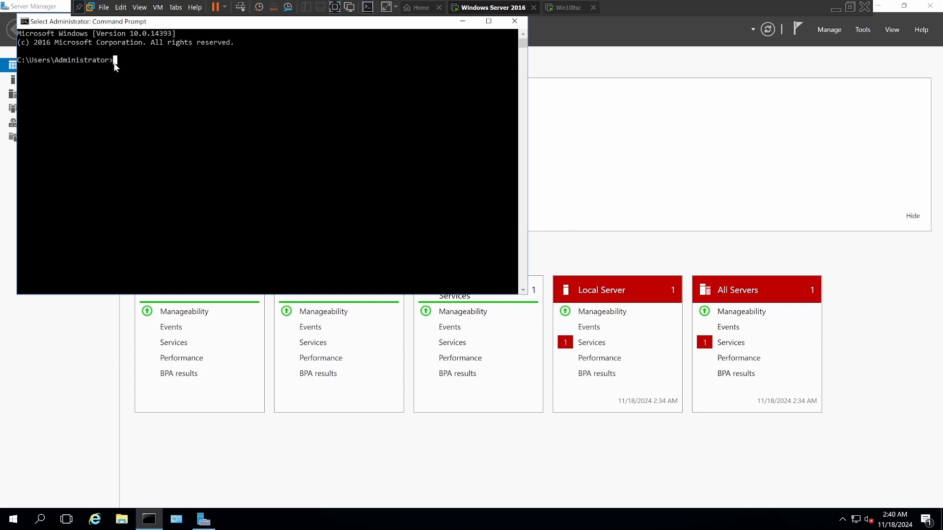
{"action": "type", "text": "ping 192.1"}
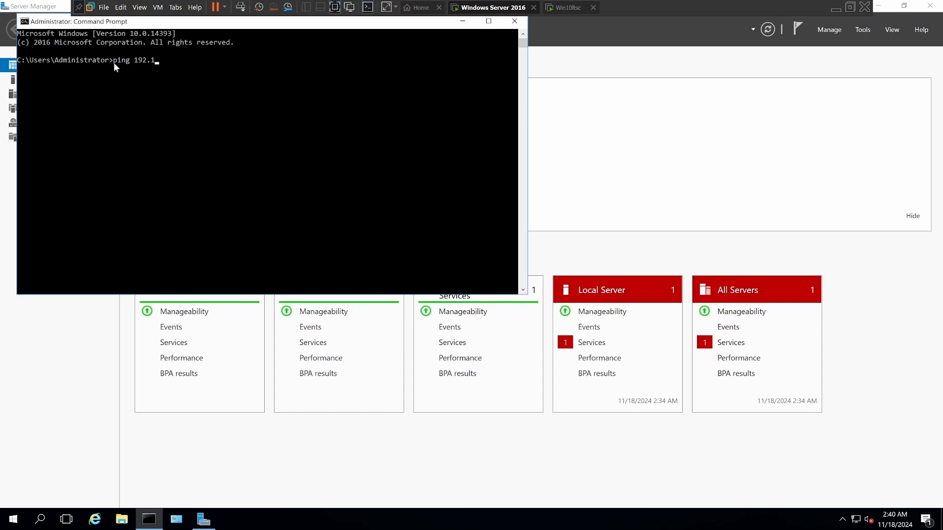
{"action": "type", "text": "68.1.223"}
{"action": "key", "text": "Return"}
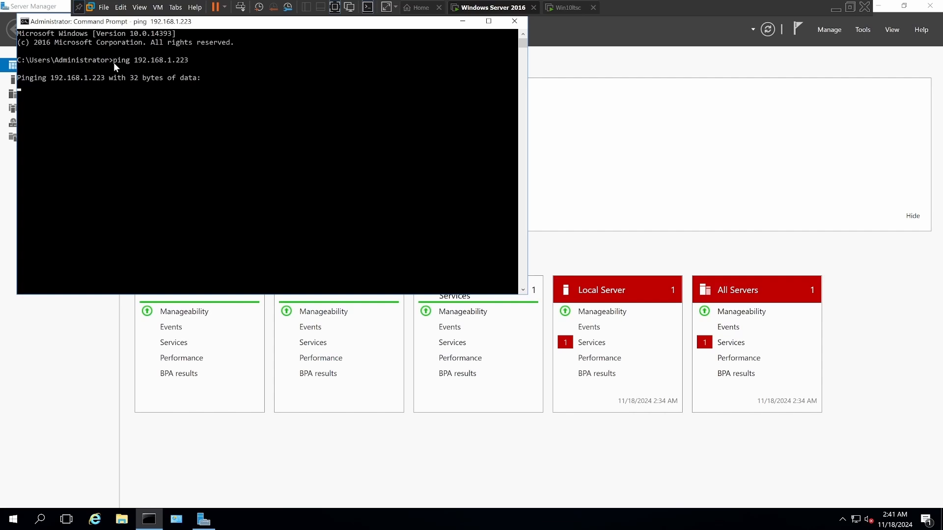
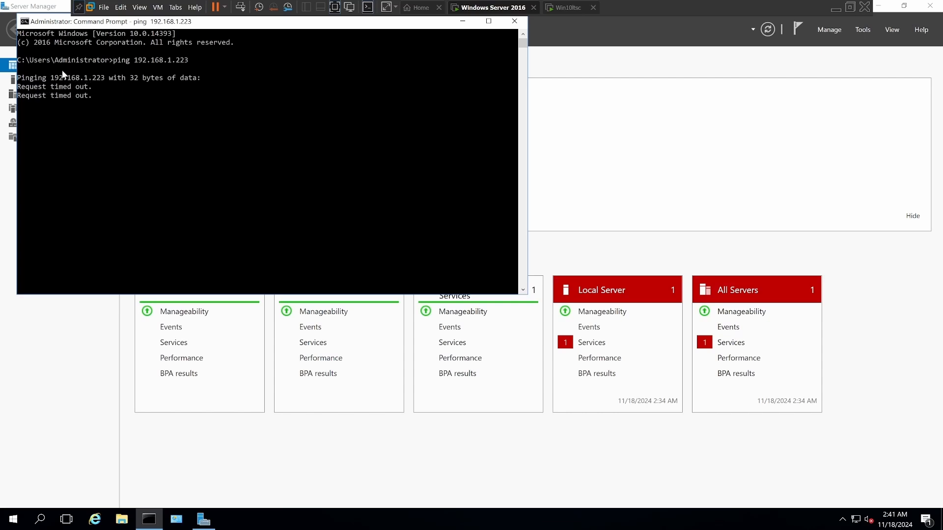
Step: Start the stopped Downloaded Maps Manager service from the Local Server services alert and close the detail view
{"action": "right_click", "coordinate": [589, 346]}
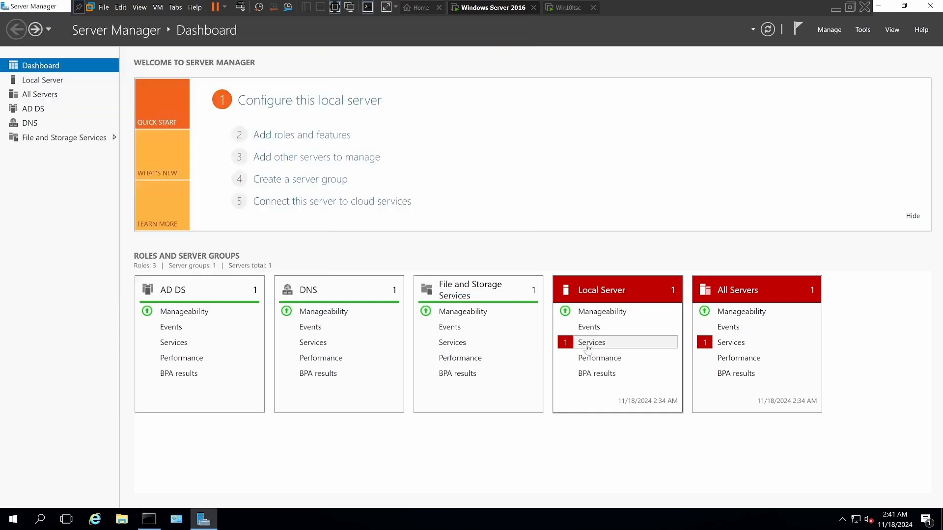
{"action": "left_click", "coordinate": [589, 344]}
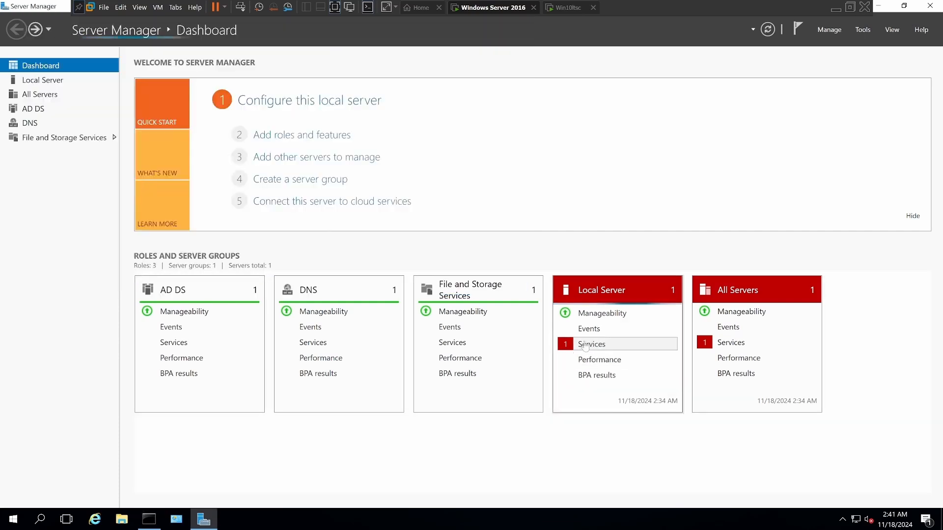
{"action": "right_click", "coordinate": [411, 235]}
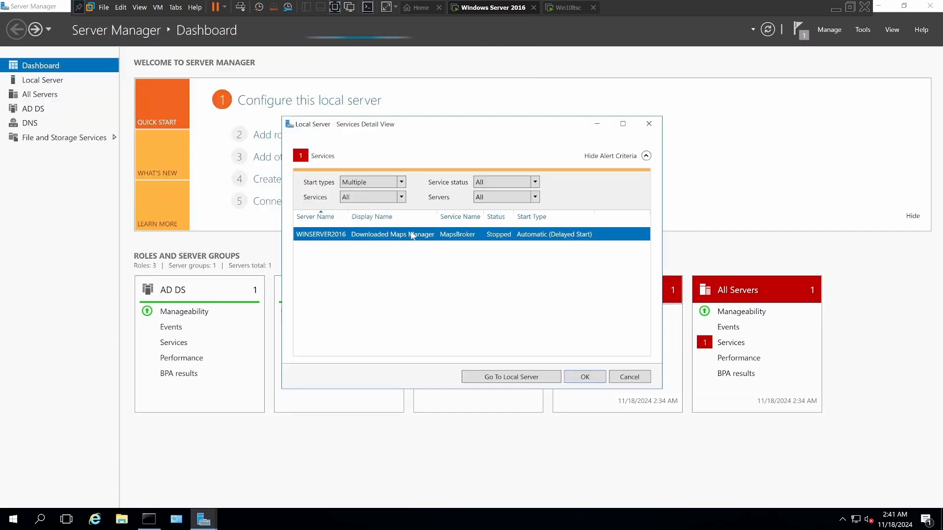
{"action": "left_click", "coordinate": [441, 241]}
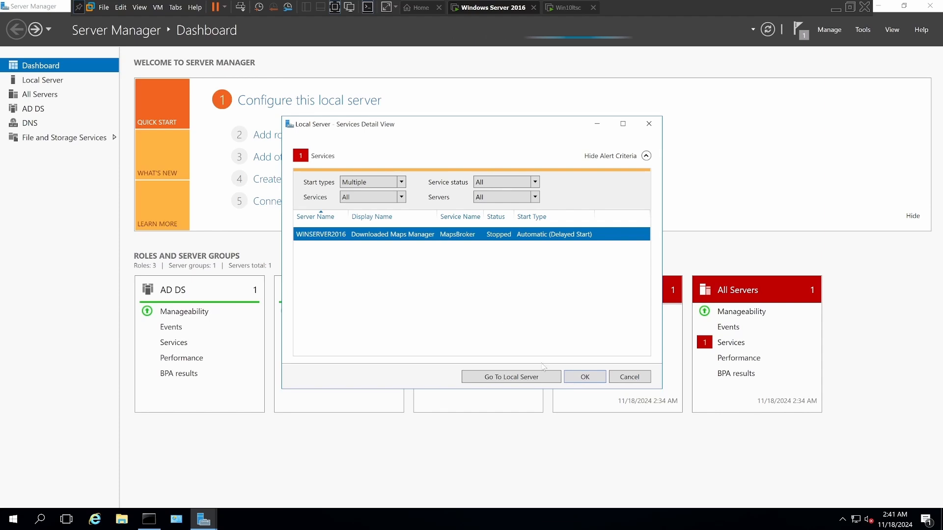
{"action": "left_click", "coordinate": [578, 378]}
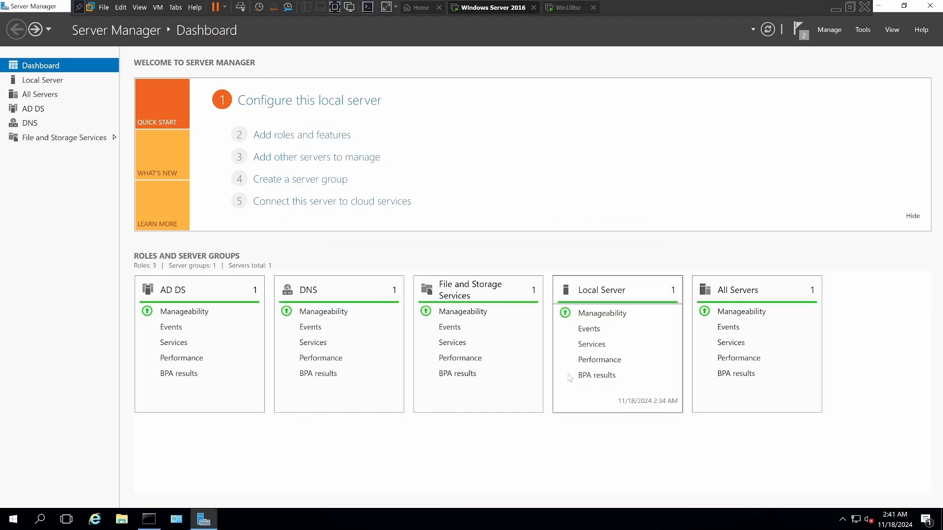
Step: Check the ping result, and turn off Windows Firewall for the domain network in the server's local properties
{"action": "left_click", "coordinate": [148, 519]}
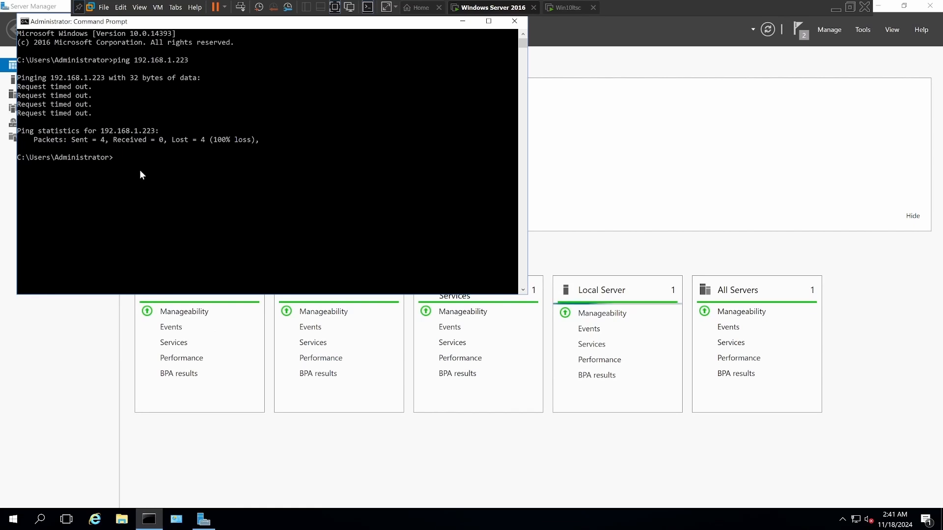
{"action": "left_click", "coordinate": [464, 23]}
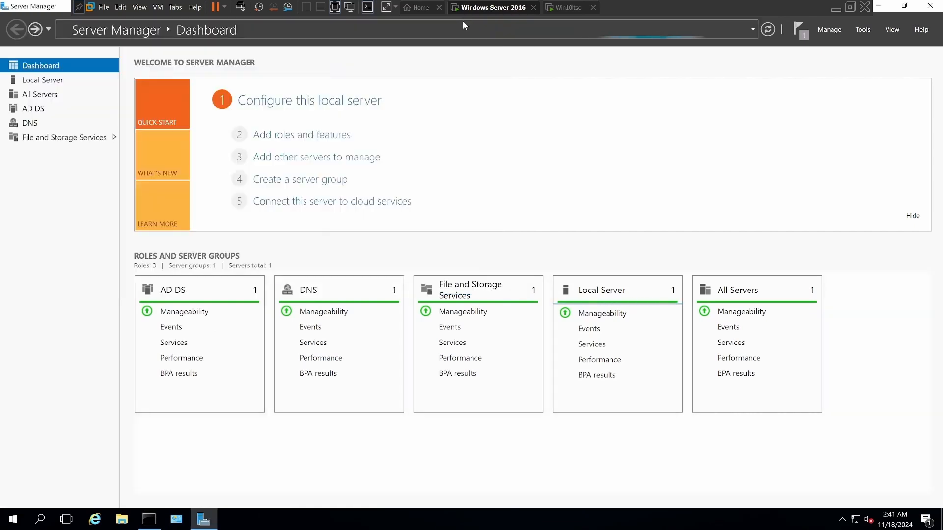
{"action": "left_click", "coordinate": [277, 109]}
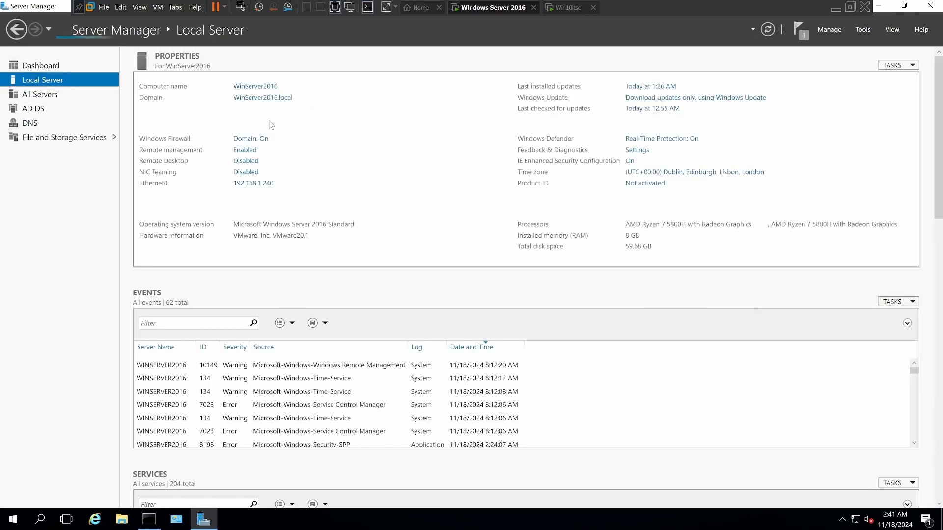
{"action": "left_click", "coordinate": [248, 142]}
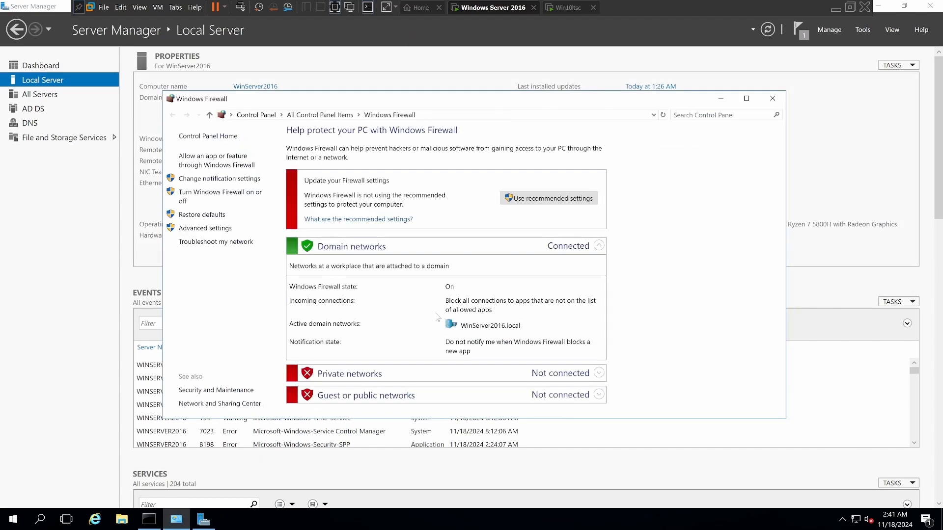
{"action": "left_click", "coordinate": [219, 198]}
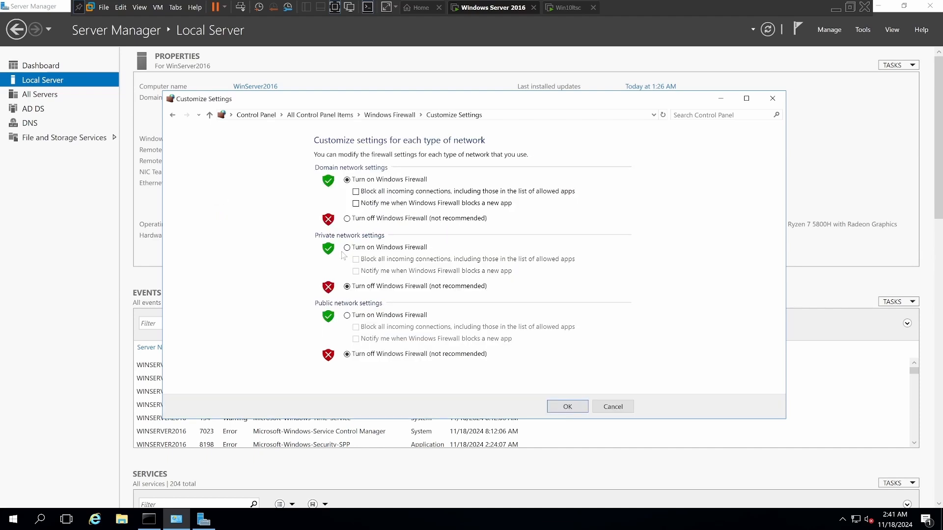
{"action": "left_click", "coordinate": [347, 219]}
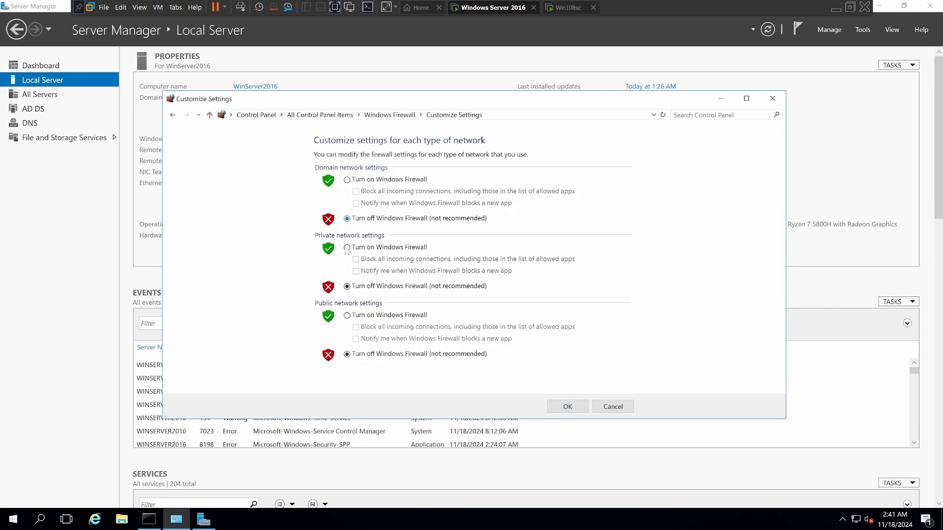
{"action": "left_click", "coordinate": [562, 406]}
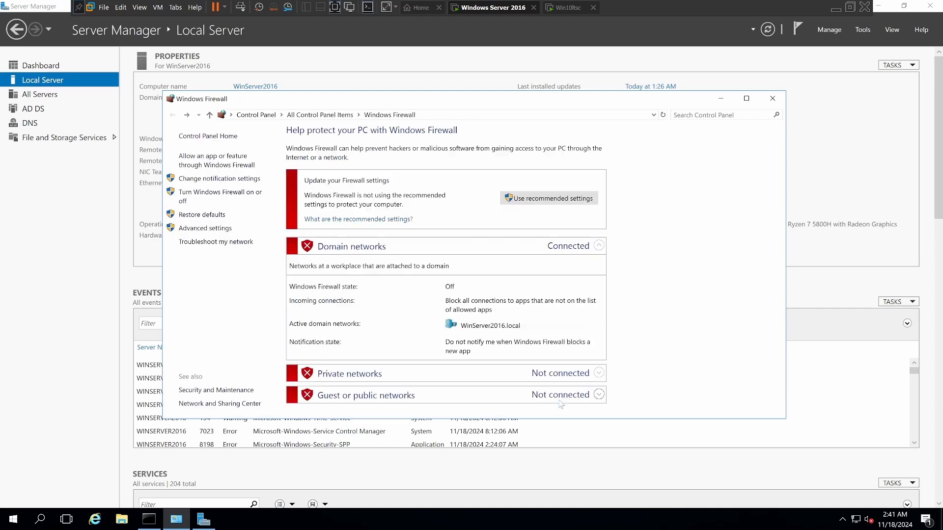
Step: Repeat the ping to 192.168.1.223 from the server's Command Prompt and minimize its window
{"action": "left_click", "coordinate": [148, 520]}
{"action": "left_click", "coordinate": [112, 160]}
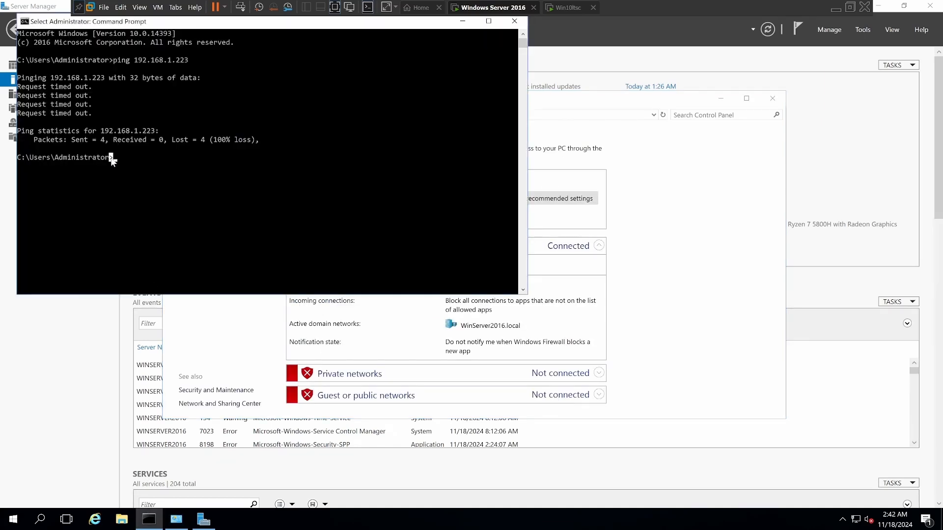
{"action": "key", "text": "Up"}
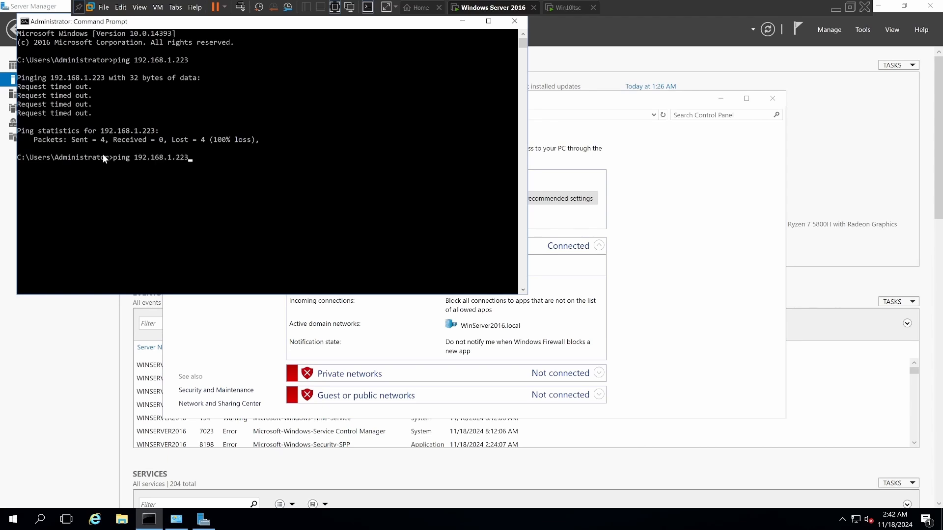
{"action": "key", "text": "Return"}
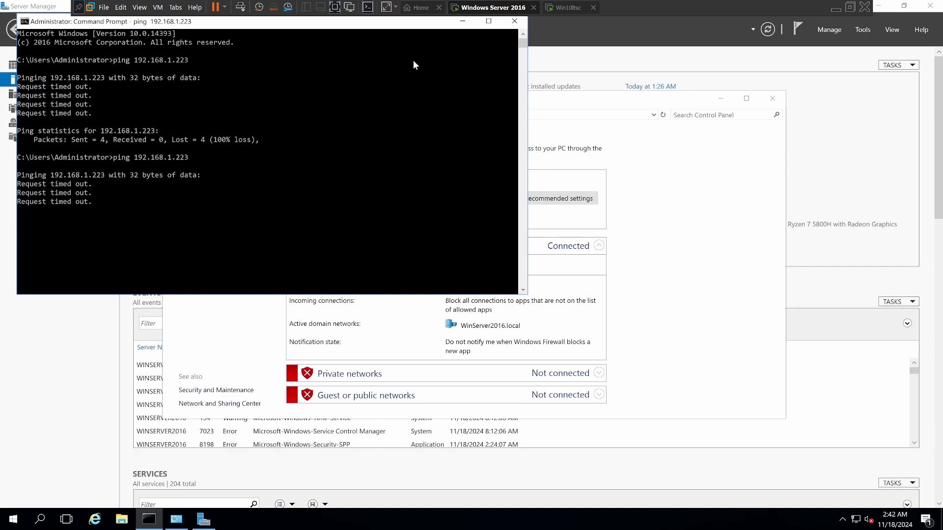
{"action": "left_click", "coordinate": [462, 20]}
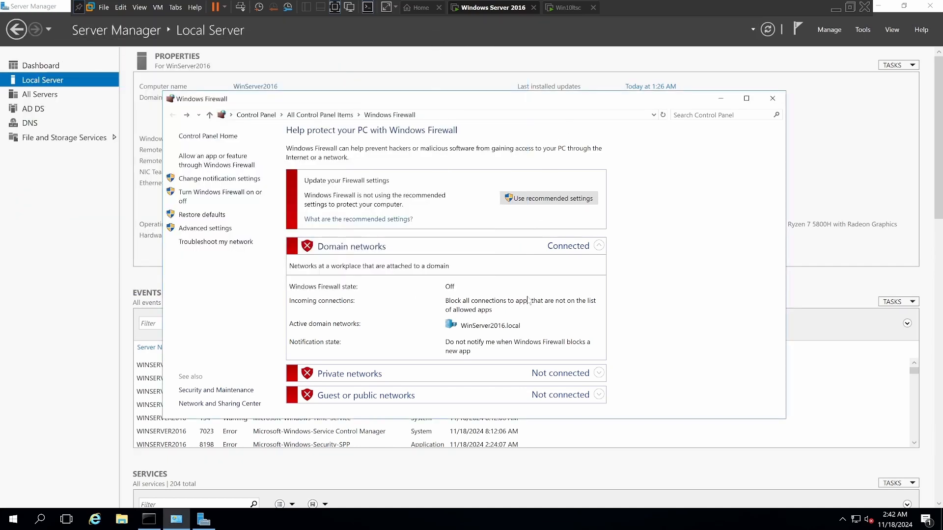
Step: Close Windows Firewall and turn off IE Enhanced Security Configuration for both Administrators and Users
{"action": "left_click", "coordinate": [773, 104]}
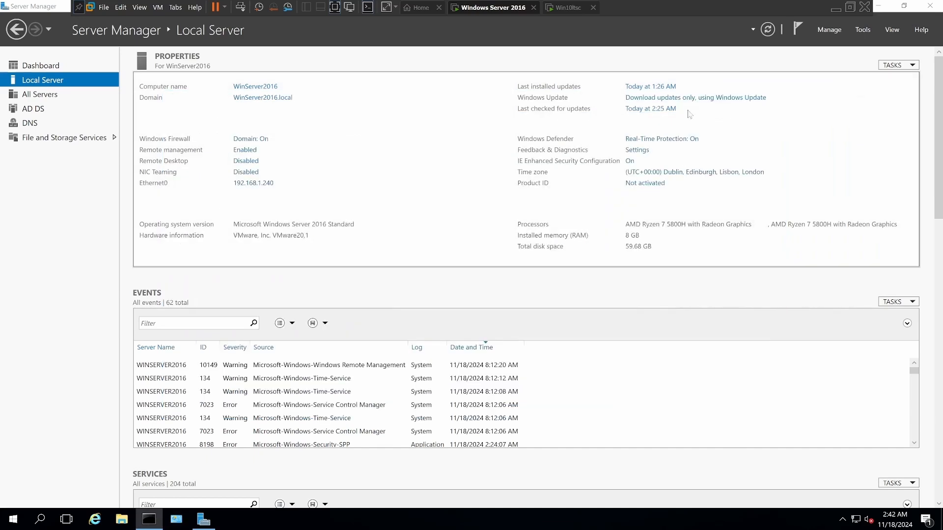
{"action": "left_click", "coordinate": [629, 162]}
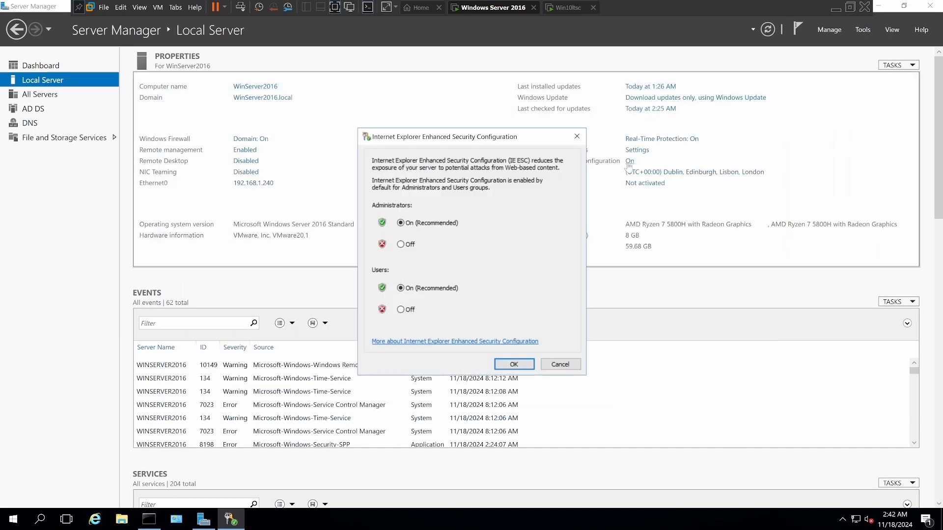
{"action": "left_click", "coordinate": [401, 245]}
{"action": "left_click", "coordinate": [401, 310]}
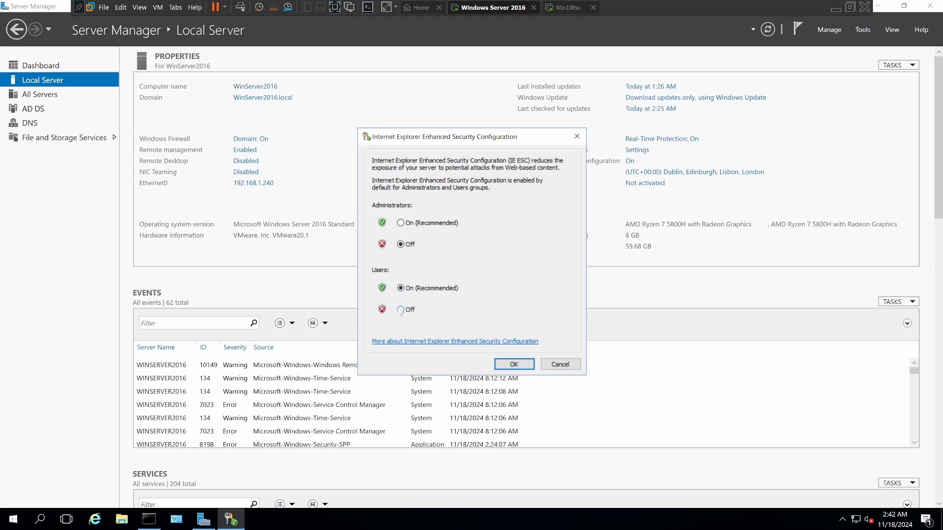
{"action": "left_click", "coordinate": [512, 365]}
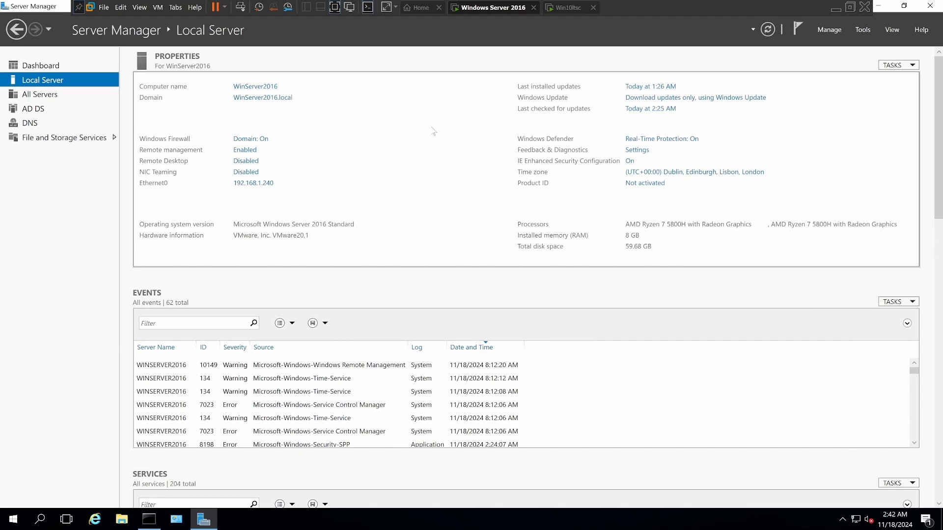
Step: Switch to the Win10ltsc virtual machine and open Windows Defender Firewall with Advanced Security
{"action": "left_click", "coordinate": [566, 13]}
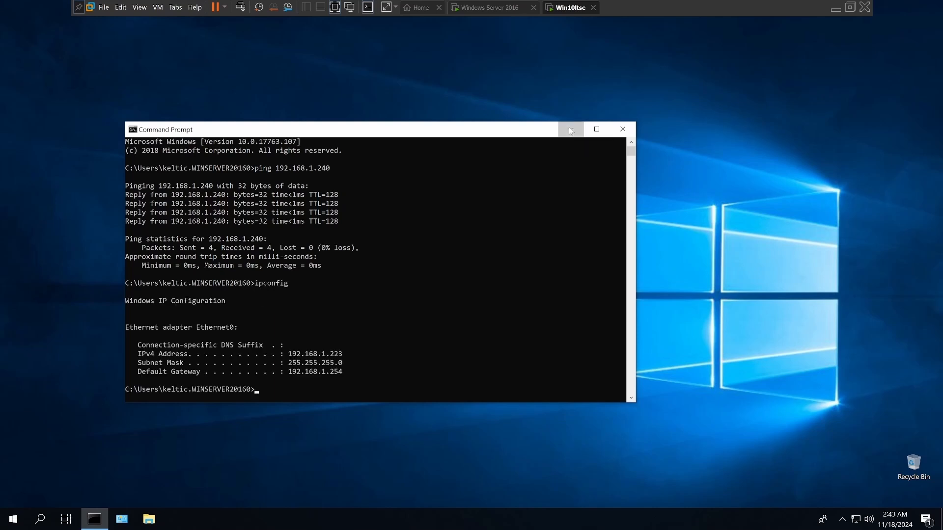
{"action": "left_click", "coordinate": [571, 129]}
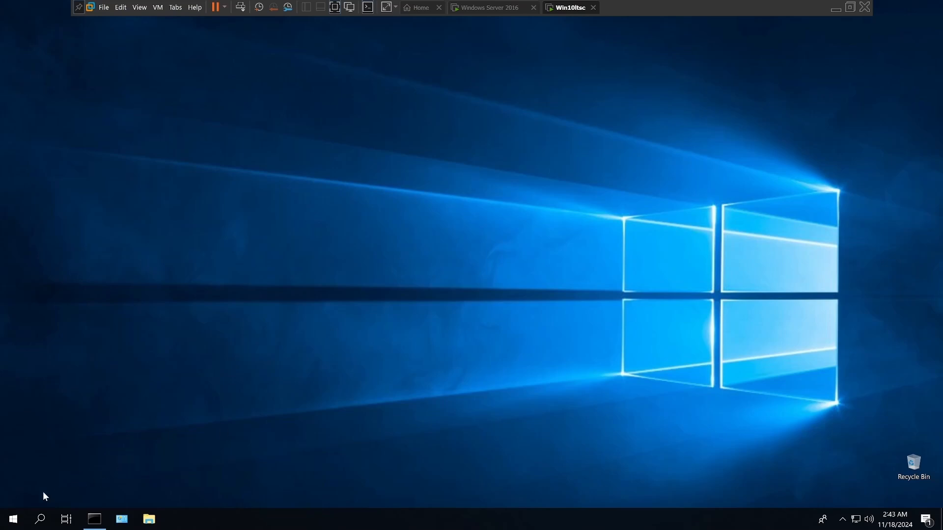
{"action": "left_click", "coordinate": [14, 519]}
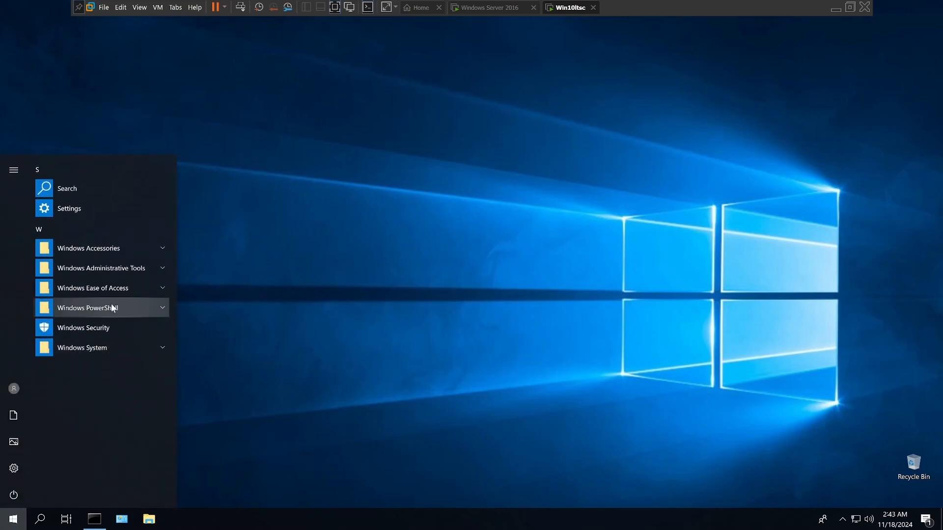
{"action": "left_click", "coordinate": [79, 268]}
{"action": "scroll", "coordinate": [80, 443], "scroll_direction": "down", "scroll_amount": 3}
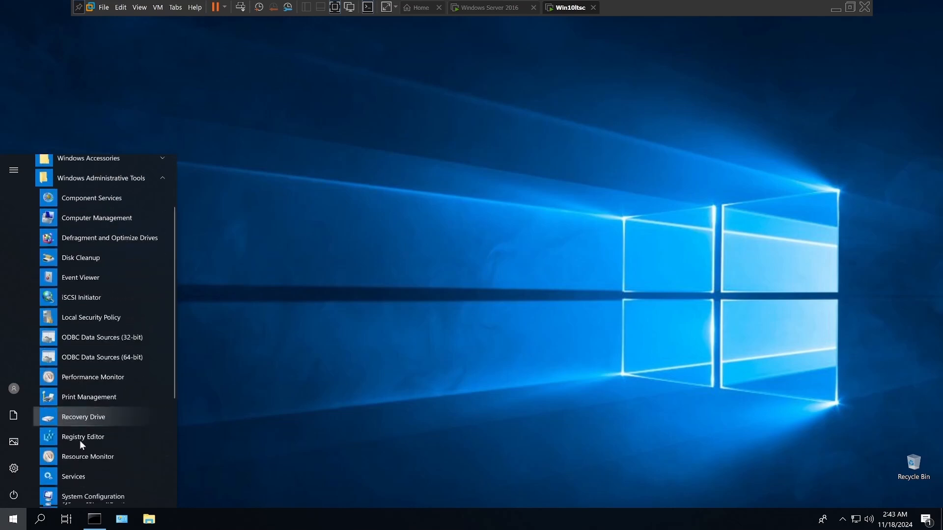
{"action": "scroll", "coordinate": [78, 443], "scroll_direction": "down", "scroll_amount": 3}
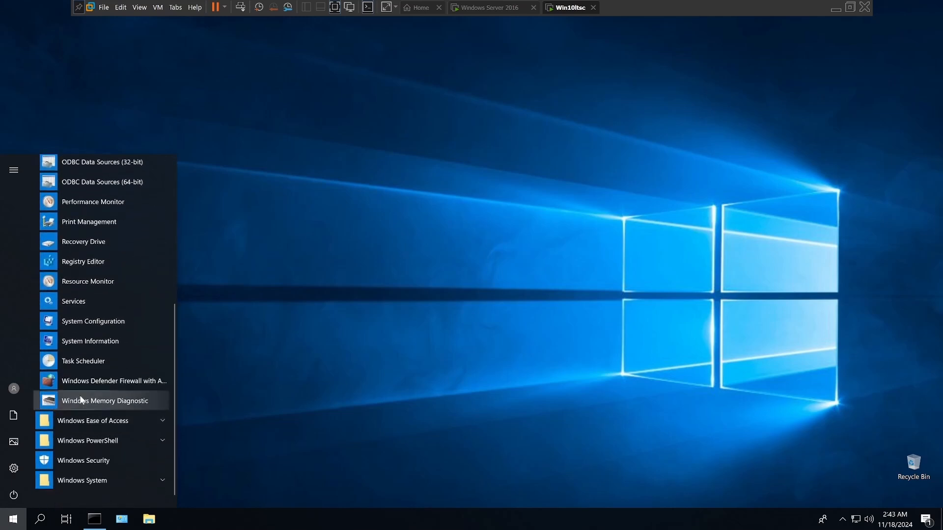
{"action": "left_click", "coordinate": [84, 382]}
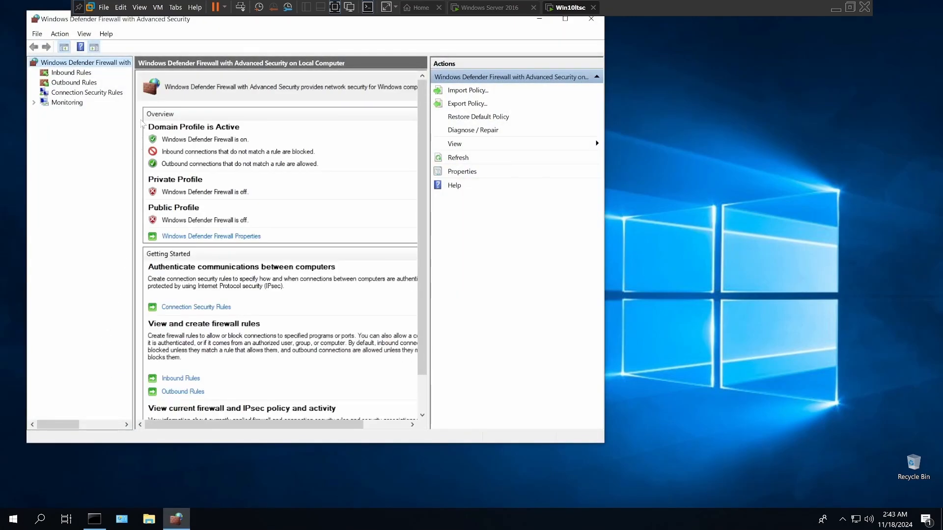
Step: Set the domain profile's firewall state to Off in the Windows Defender Firewall properties
{"action": "left_click", "coordinate": [477, 173]}
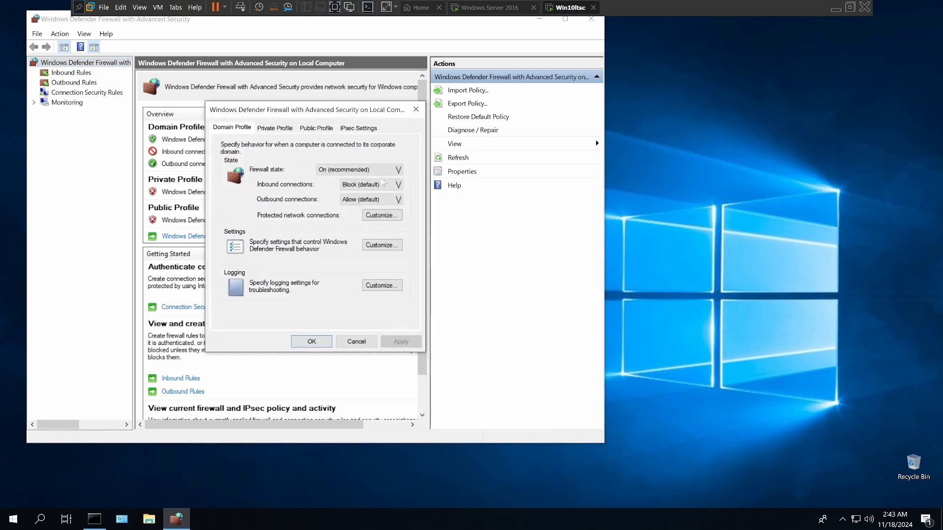
{"action": "left_click", "coordinate": [345, 170]}
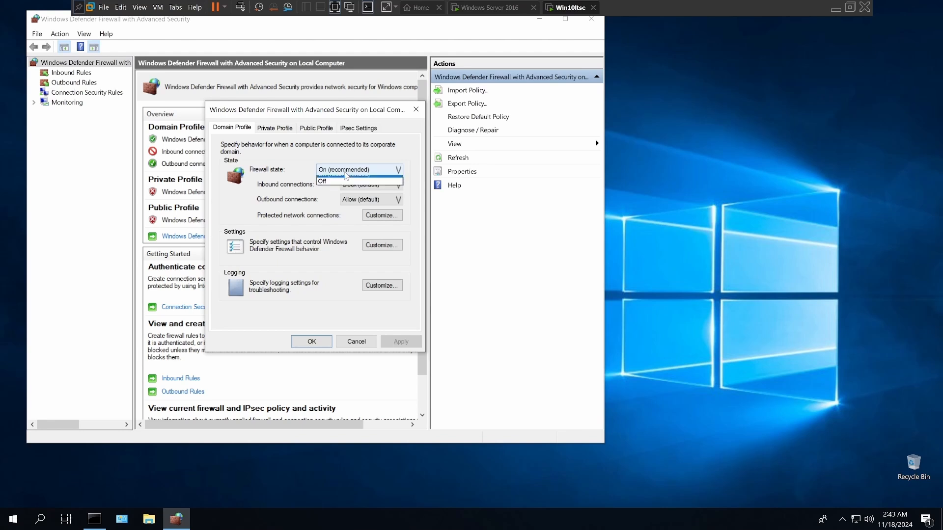
{"action": "left_click", "coordinate": [344, 187]}
{"action": "left_click", "coordinate": [311, 341]}
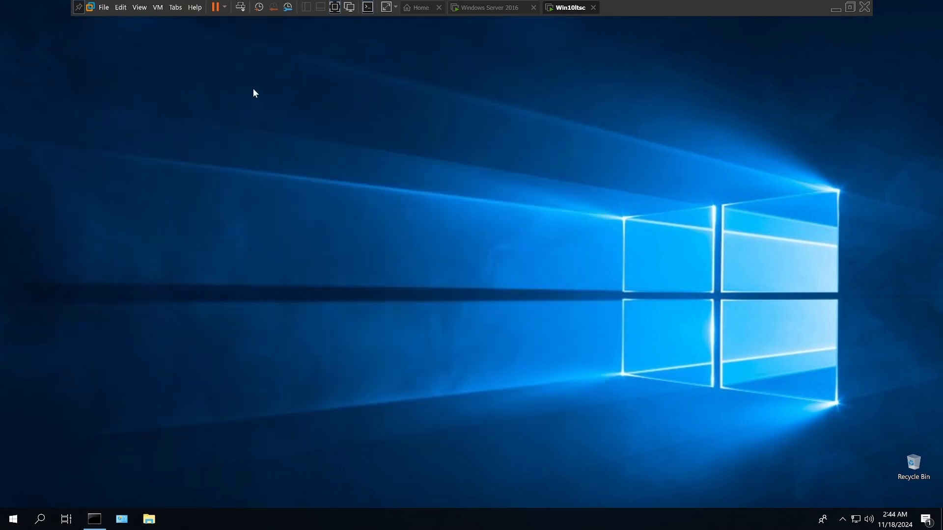
Step: Switch back to the Windows Server 2016 virtual machine, ping 192.168.1.223 again and close the Command Prompt
{"action": "left_click", "coordinate": [469, 14]}
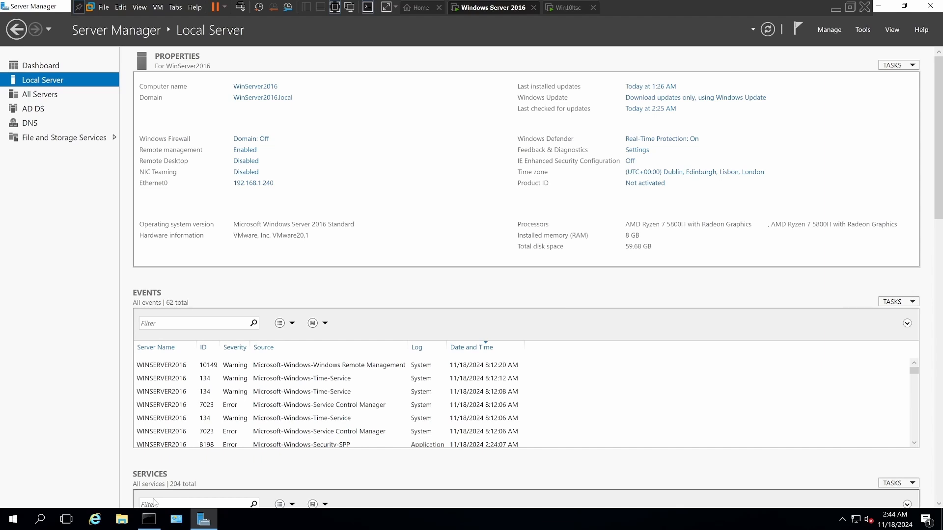
{"action": "left_click", "coordinate": [149, 521]}
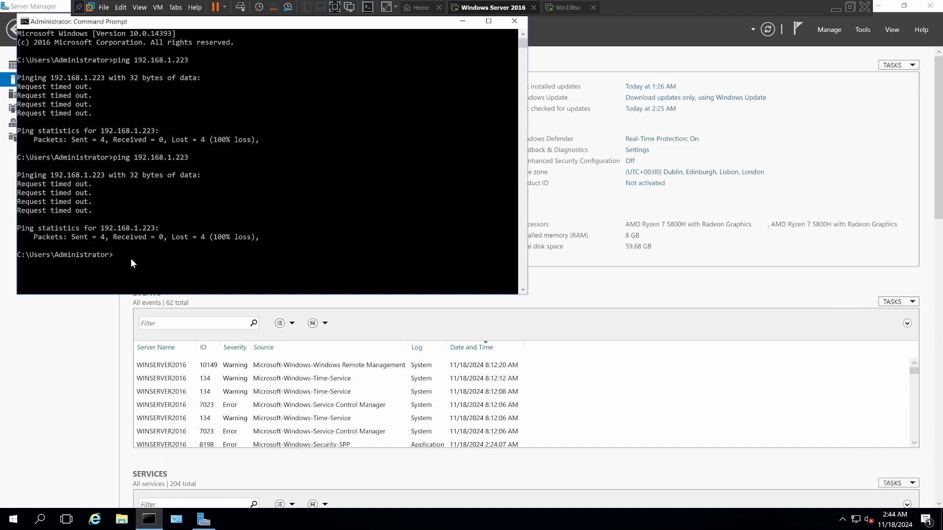
{"action": "left_click", "coordinate": [117, 256]}
{"action": "type", "text": "cls"}
{"action": "key", "text": "Up"}
{"action": "key", "text": "Return"}
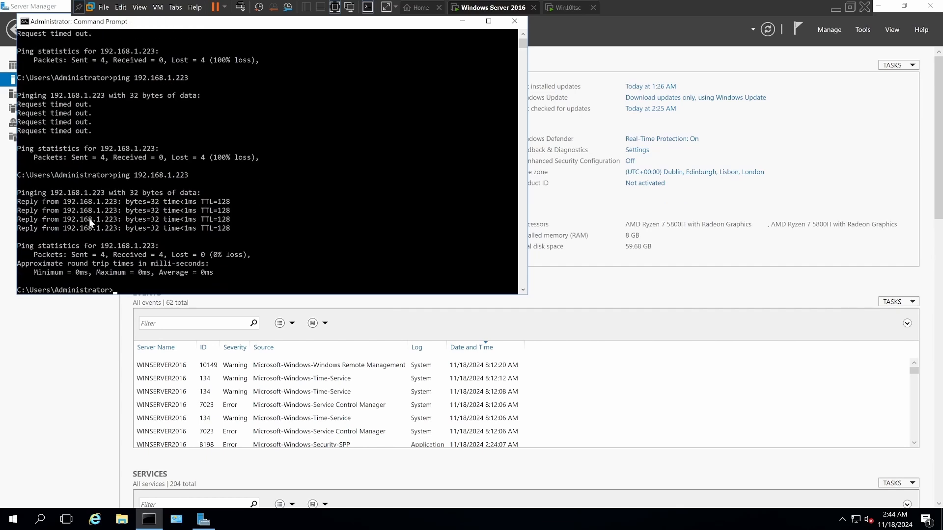
{"action": "left_click", "coordinate": [514, 22]}
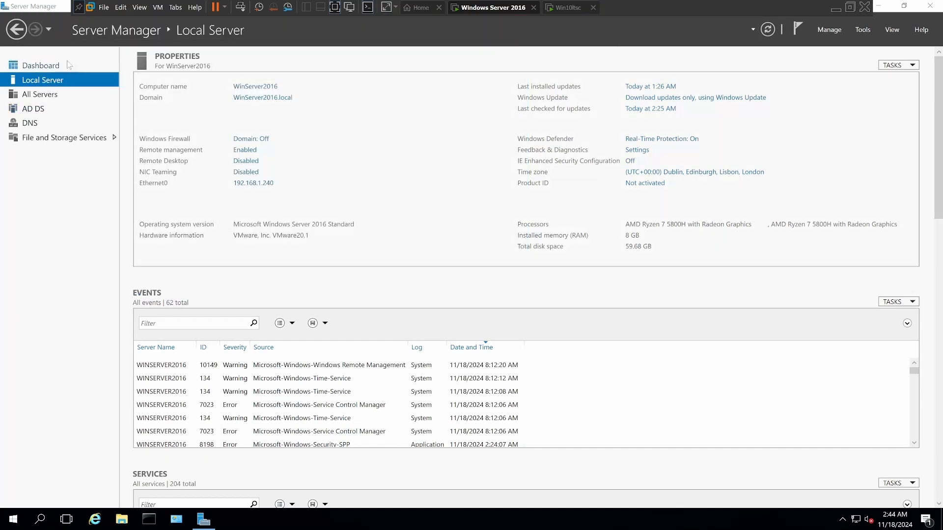
Step: Return Server Manager to its dashboard, minimize it and open the MSIWrapperDeployment folder on the desktop
{"action": "left_click", "coordinate": [18, 29]}
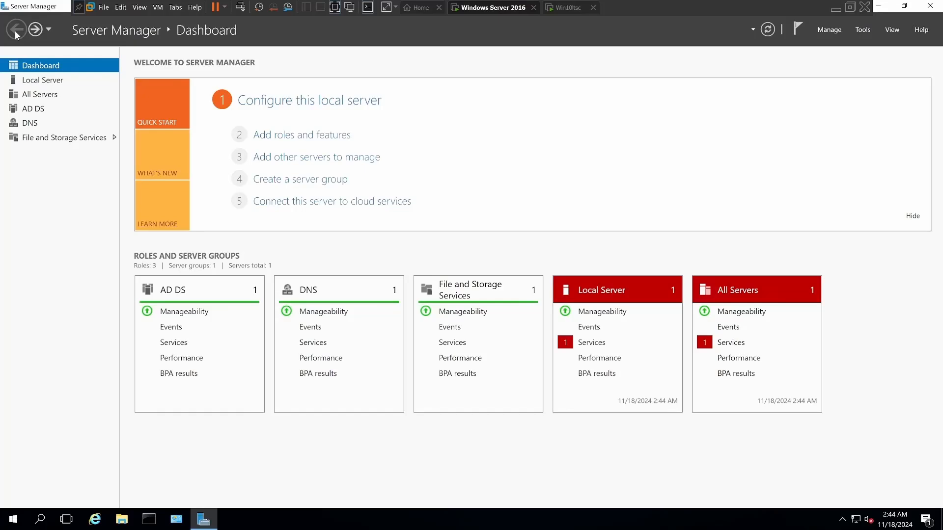
{"action": "left_click", "coordinate": [879, 5]}
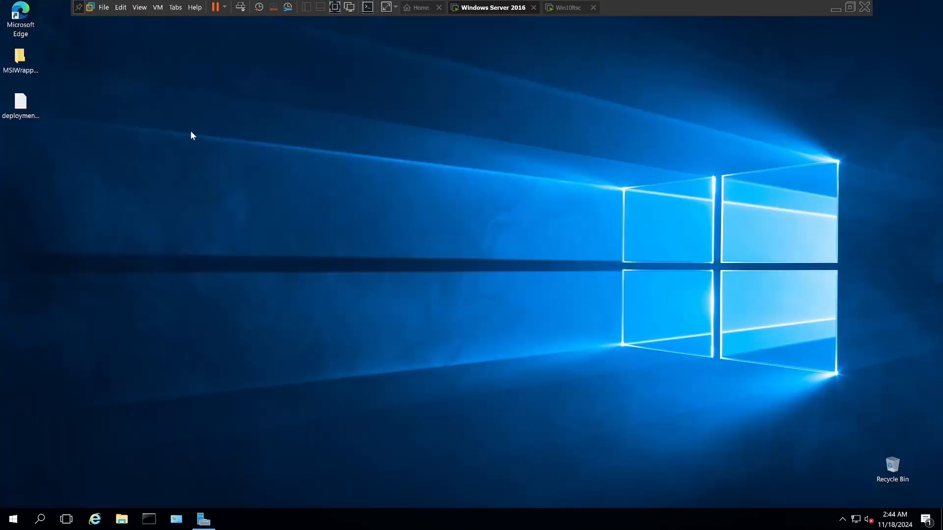
{"action": "left_click", "coordinate": [23, 61]}
{"action": "double_click", "coordinate": [23, 61]}
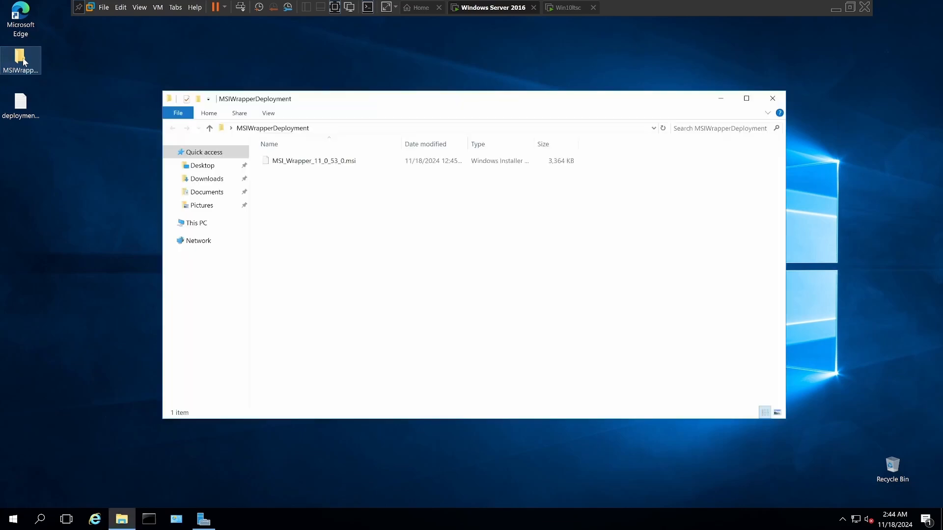
Step: Run MSI_Wrapper_11_0_53_0.msi, accept the license terms, install MSI Wrapper to the default folder, dismiss the app-choice prompt and finish the setup
{"action": "double_click", "coordinate": [298, 160]}
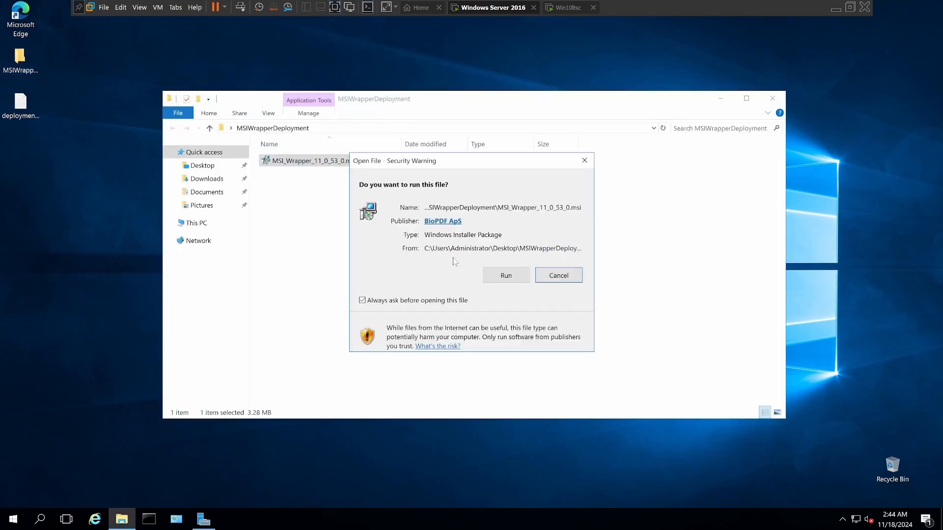
{"action": "left_click", "coordinate": [506, 276]}
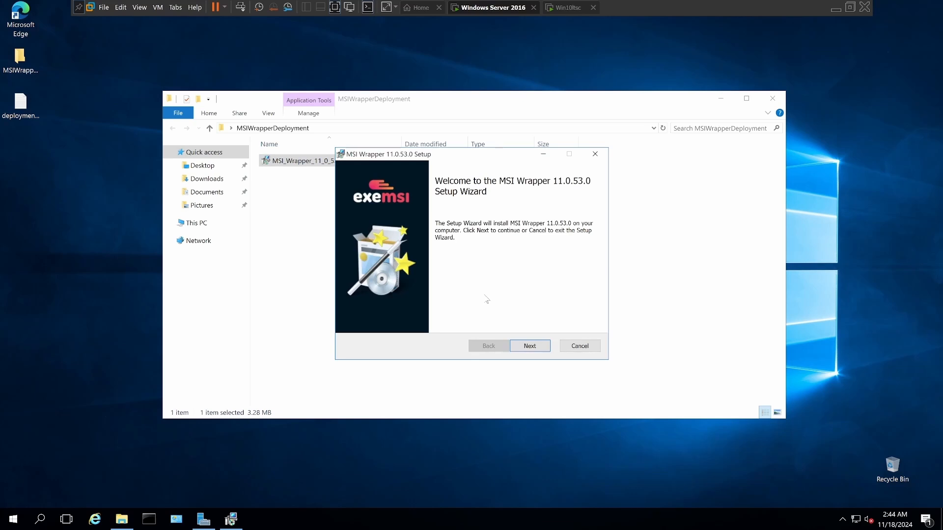
{"action": "left_click", "coordinate": [532, 346]}
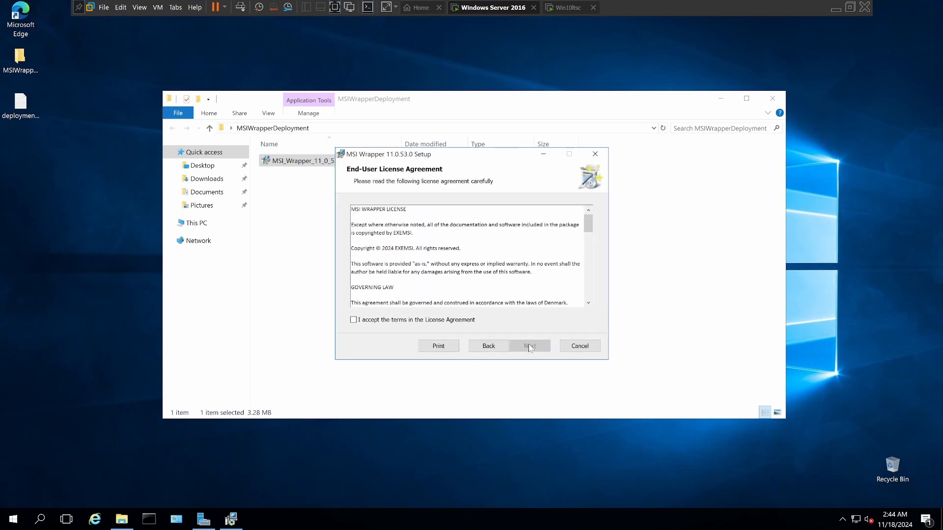
{"action": "left_click", "coordinate": [422, 321]}
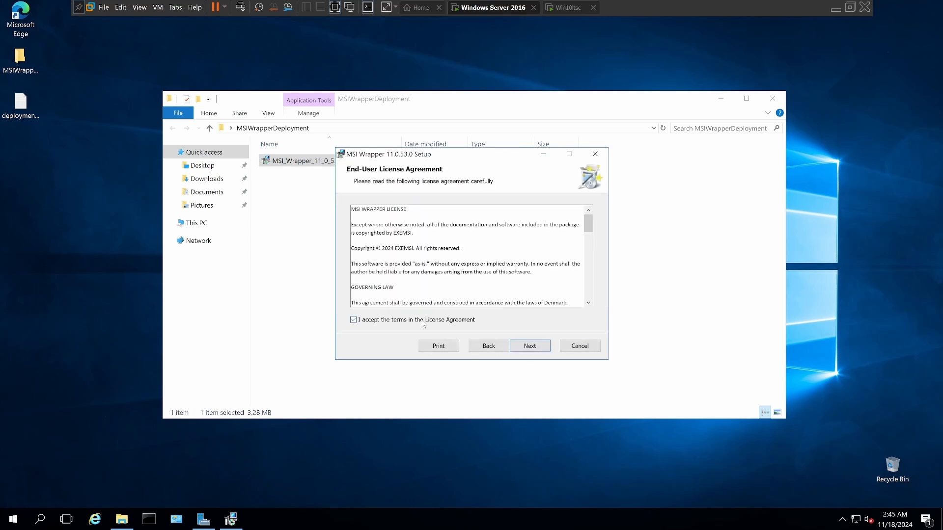
{"action": "left_click", "coordinate": [530, 347]}
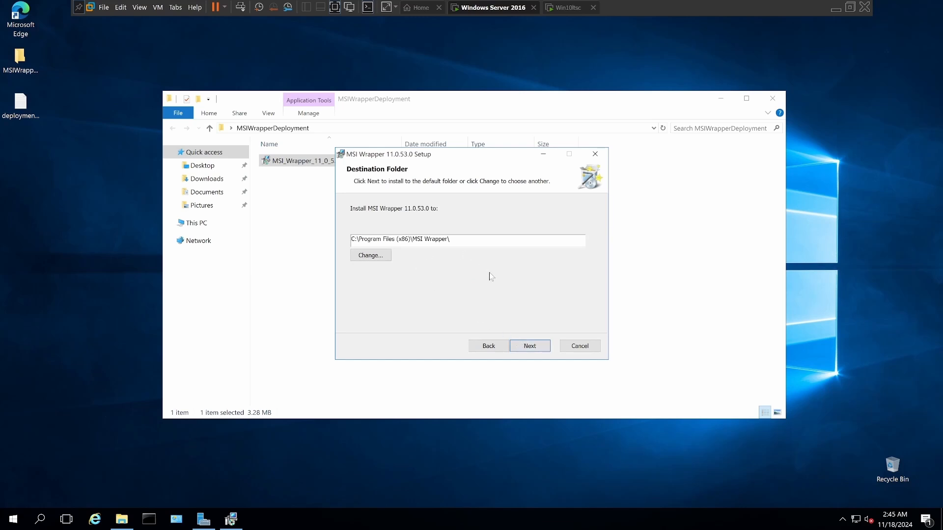
{"action": "left_click", "coordinate": [527, 346]}
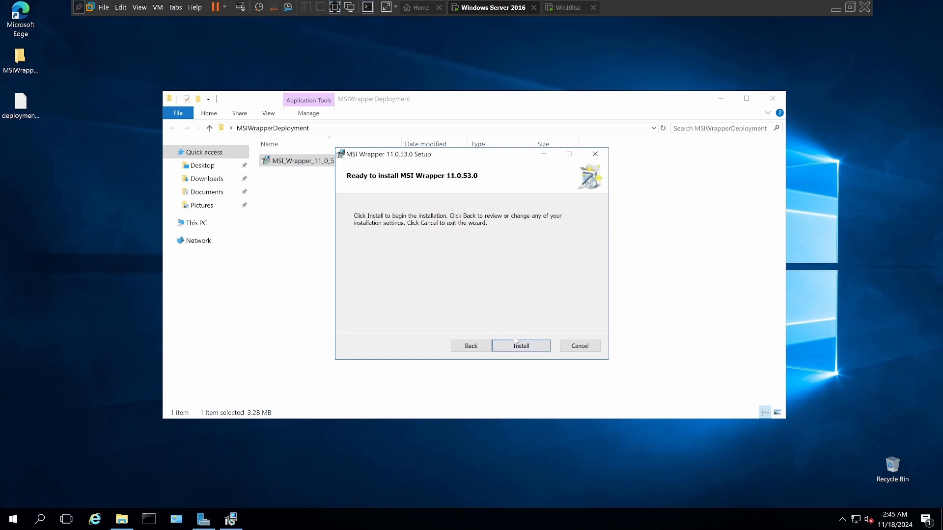
{"action": "left_click", "coordinate": [522, 346]}
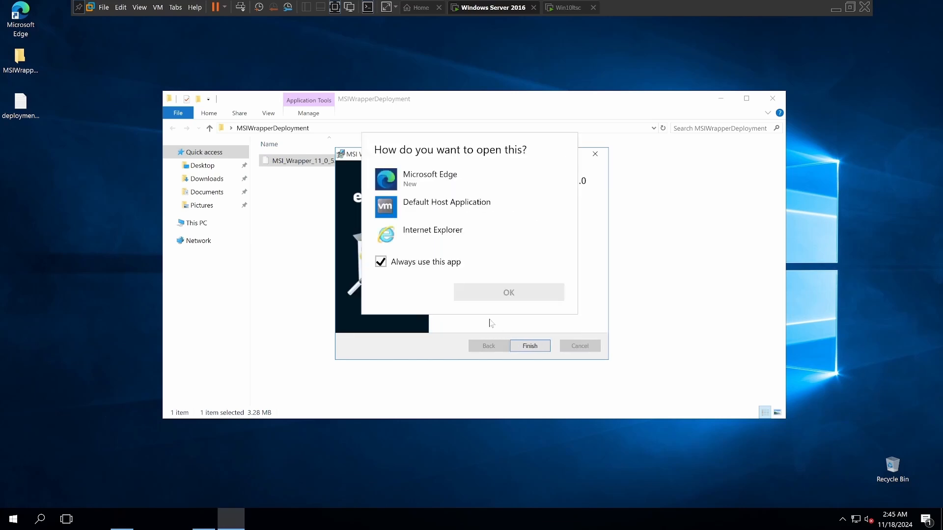
{"action": "left_click", "coordinate": [601, 228]}
{"action": "left_click", "coordinate": [535, 346]}
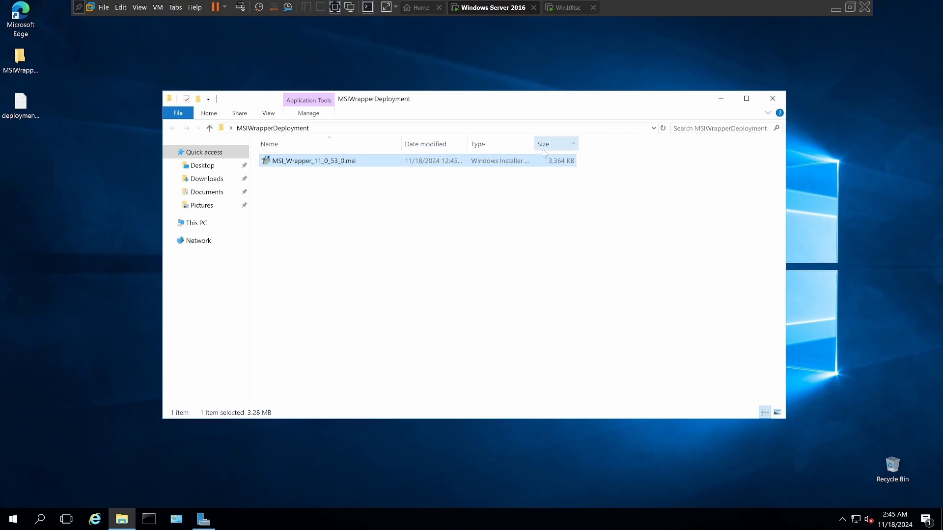
Step: Delete MSI_Wrapper_11_0_53_0.msi from the MSIWrapperDeployment folder and close the folder window
{"action": "right_click", "coordinate": [305, 167]}
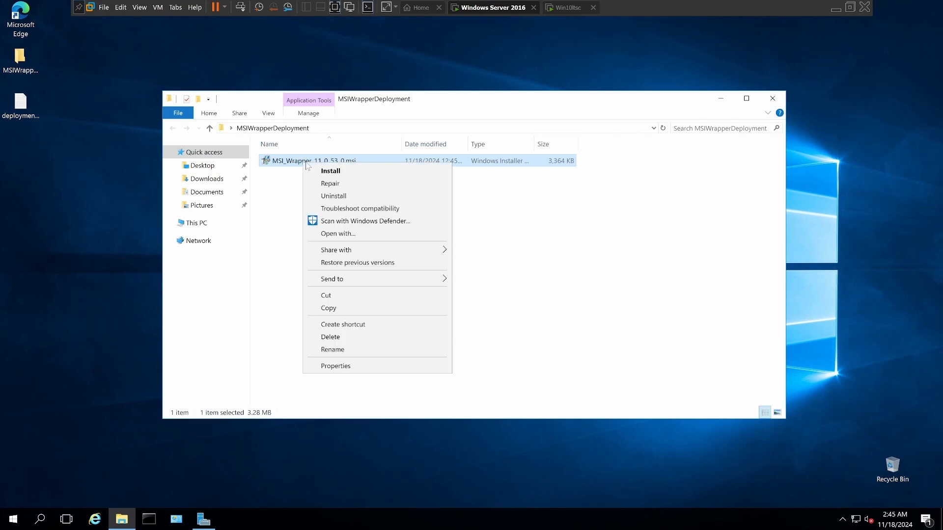
{"action": "left_click", "coordinate": [325, 337]}
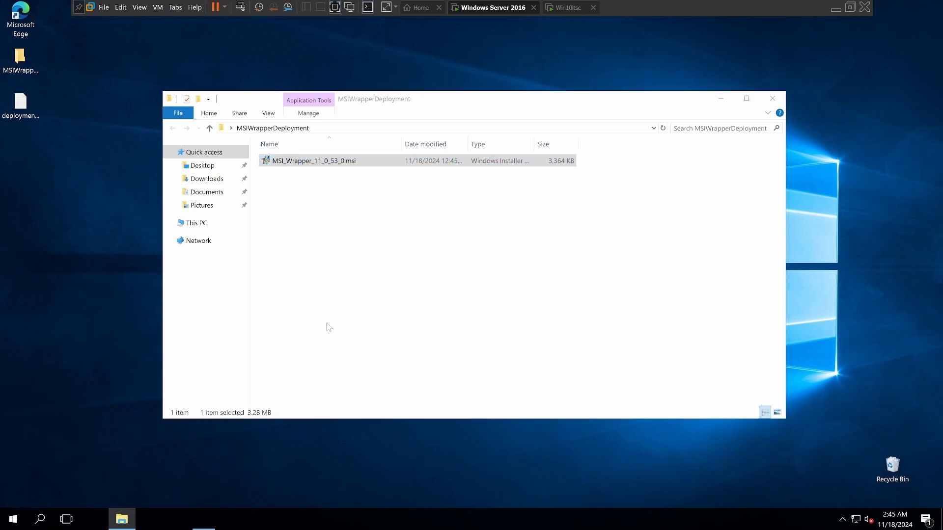
{"action": "left_click", "coordinate": [774, 103]}
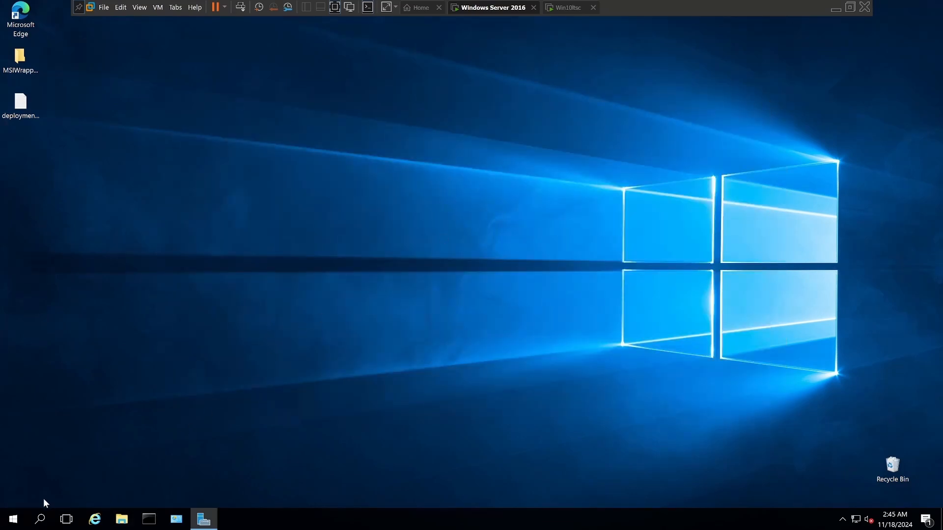
Step: Pin the installed MSI Wrapper application to the taskbar
{"action": "left_click", "coordinate": [14, 518]}
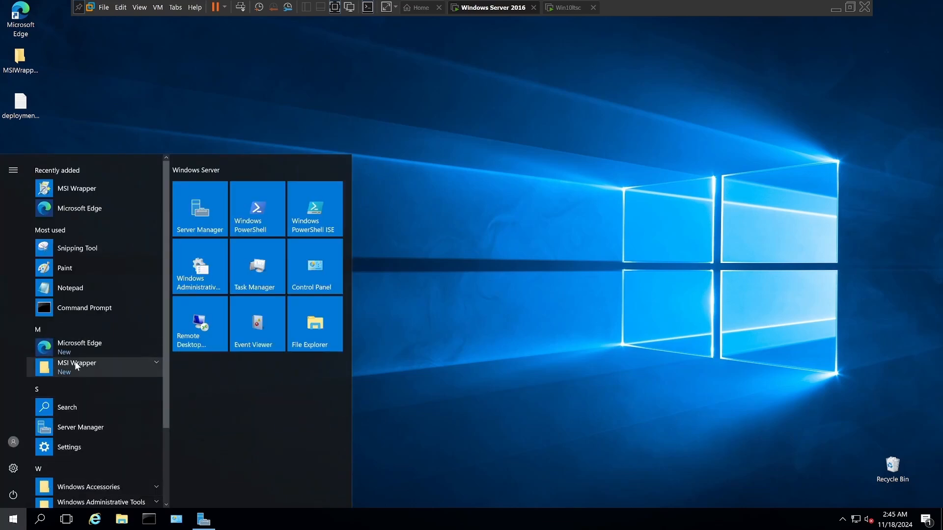
{"action": "left_click", "coordinate": [75, 364]}
{"action": "right_click", "coordinate": [70, 387]}
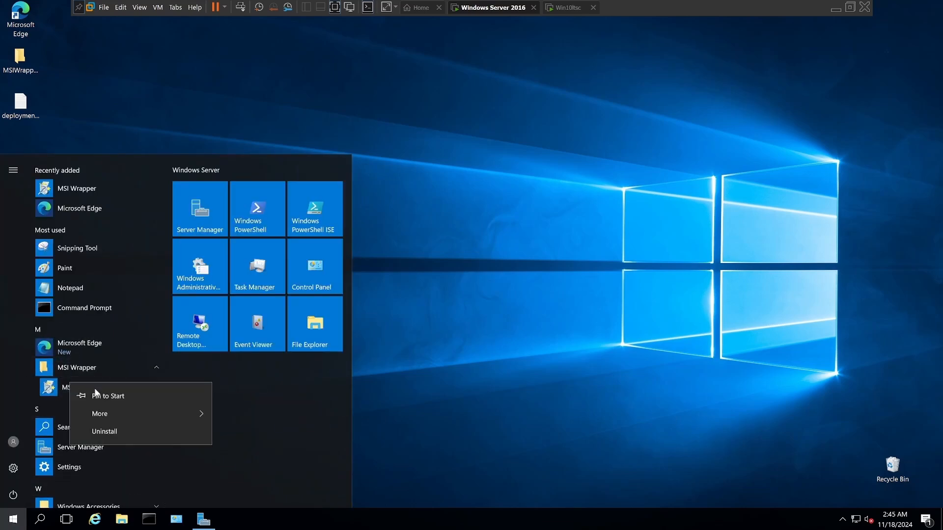
{"action": "mouse_move", "coordinate": [121, 416]}
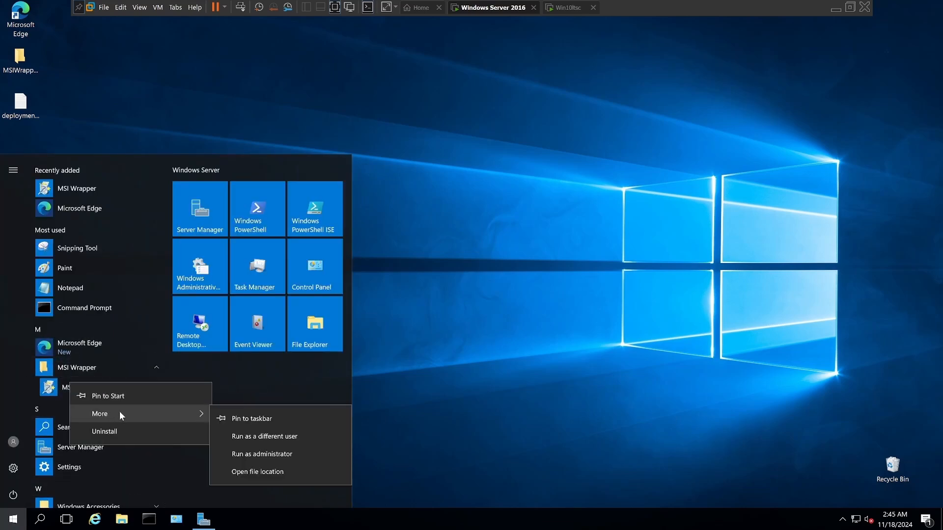
{"action": "left_click", "coordinate": [241, 419]}
{"action": "left_click", "coordinate": [473, 447]}
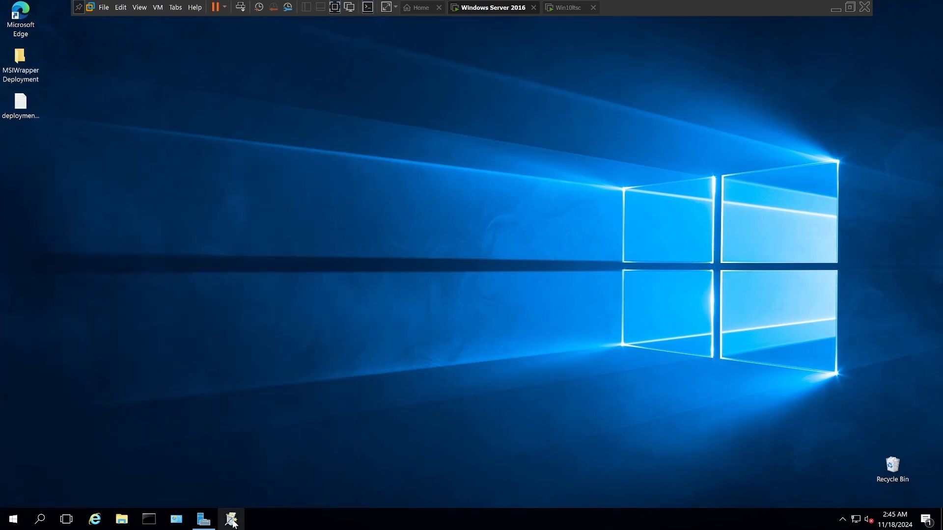
Step: Open the deployment text file from the desktop, then move and narrow its window to leave space for MSI Wrapper
{"action": "double_click", "coordinate": [22, 109]}
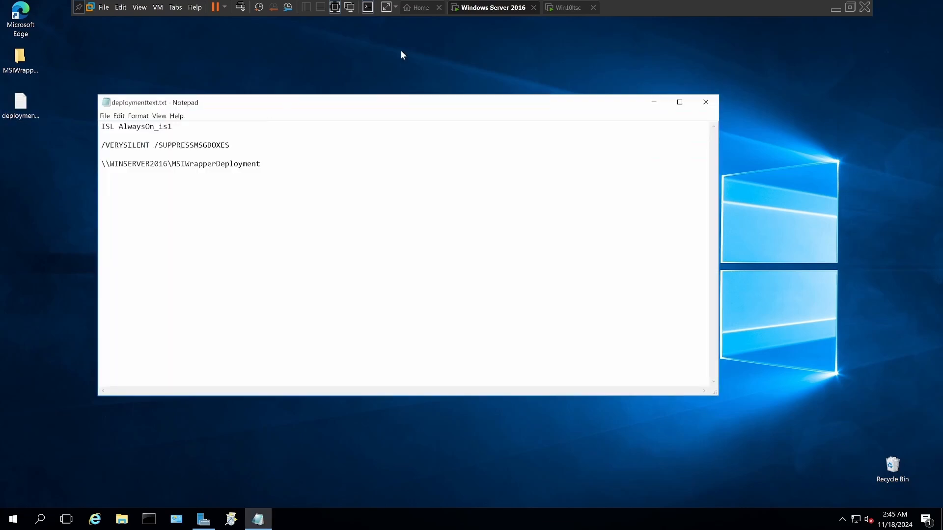
{"action": "left_click_drag", "start_coordinate": [330, 105], "coordinate": [545, 219]}
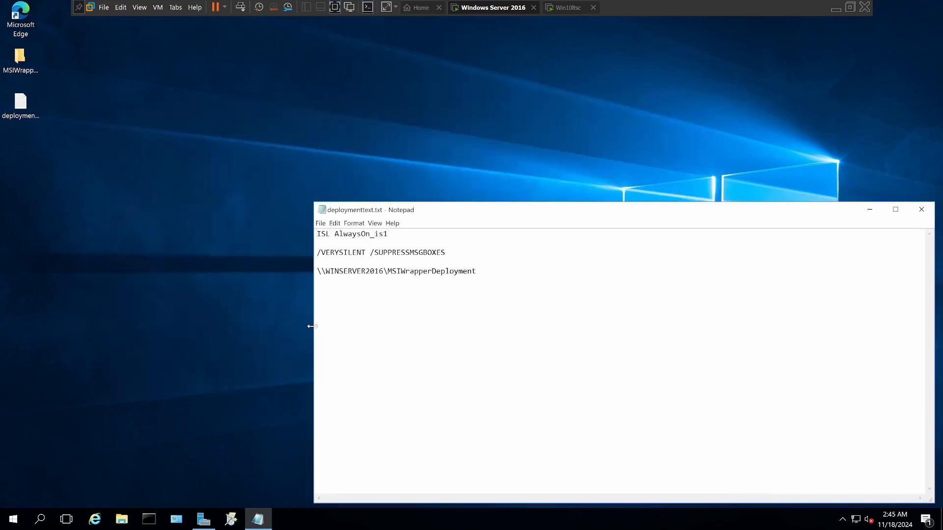
{"action": "left_click_drag", "start_coordinate": [313, 326], "coordinate": [581, 332]}
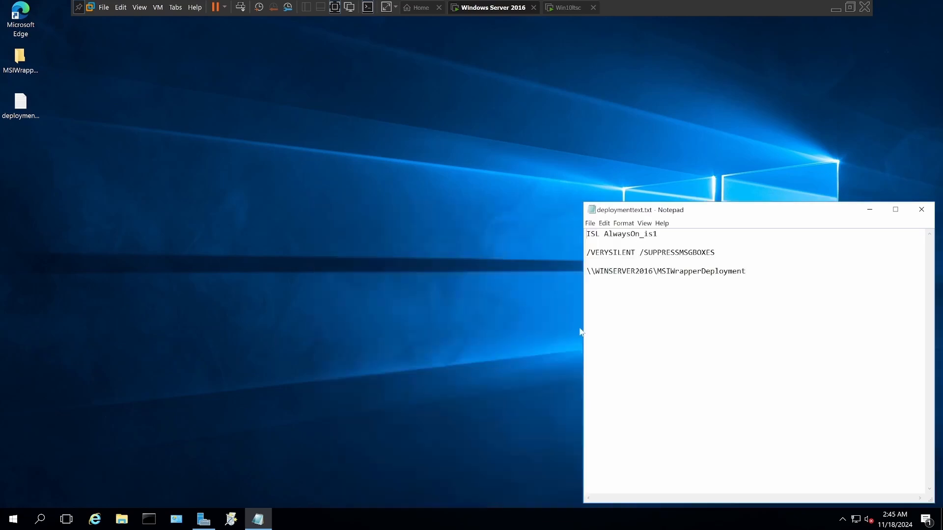
Step: Launch MSI Wrapper and choose Firefox Installer.exe from the Downloads folder as the setup executable to convert
{"action": "left_click", "coordinate": [231, 519]}
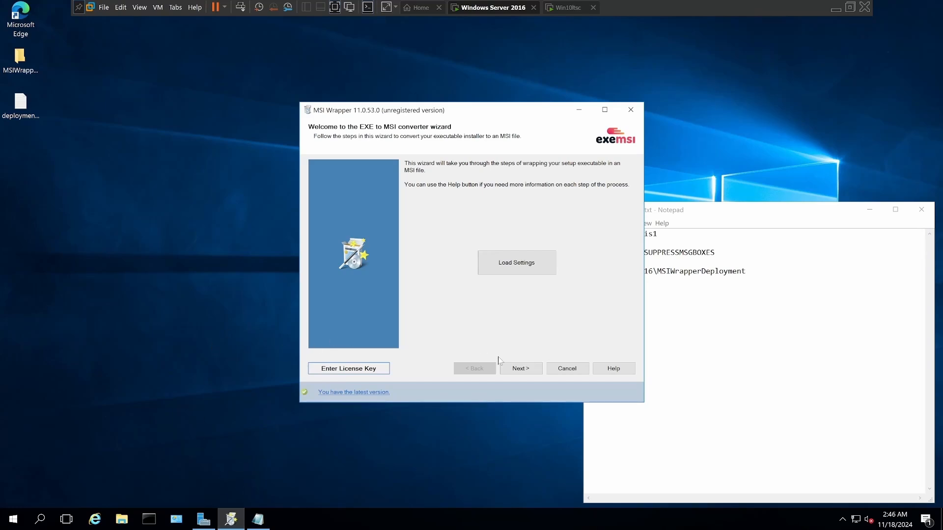
{"action": "left_click", "coordinate": [521, 372]}
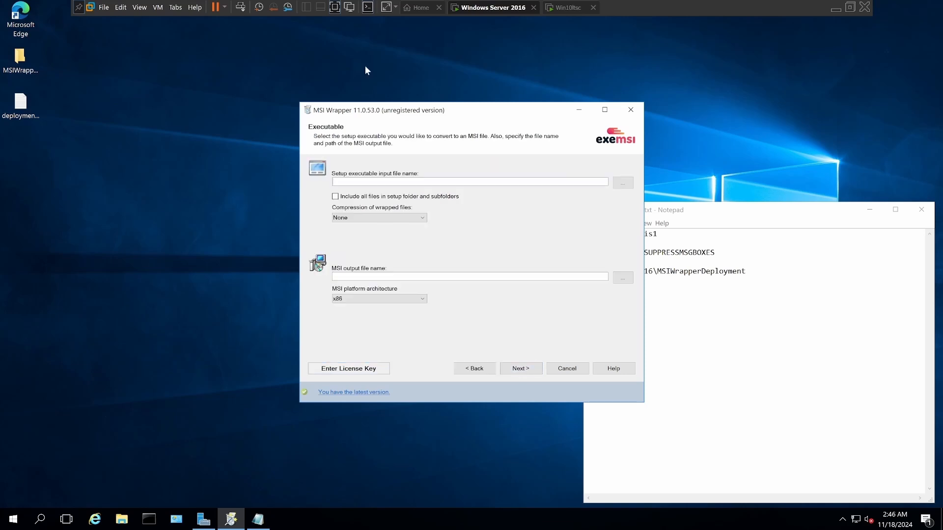
{"action": "left_click", "coordinate": [622, 186]}
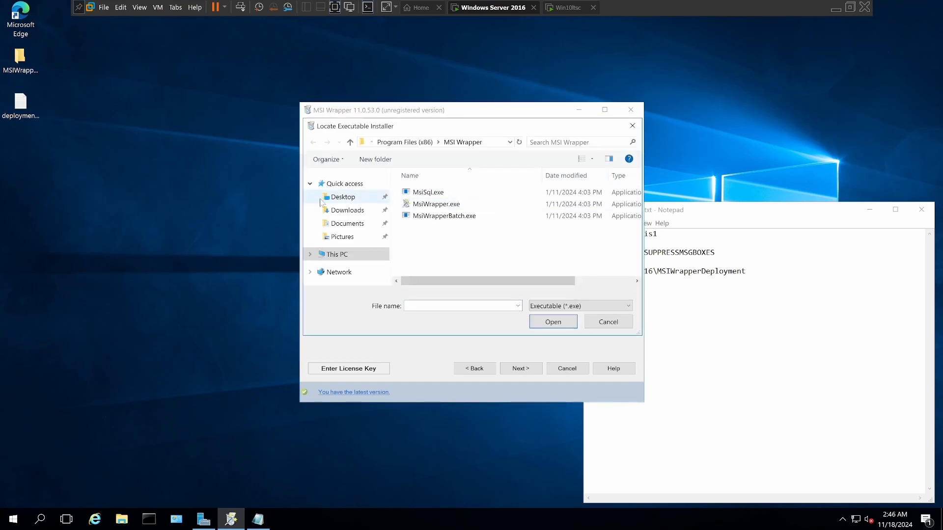
{"action": "left_click", "coordinate": [347, 211]}
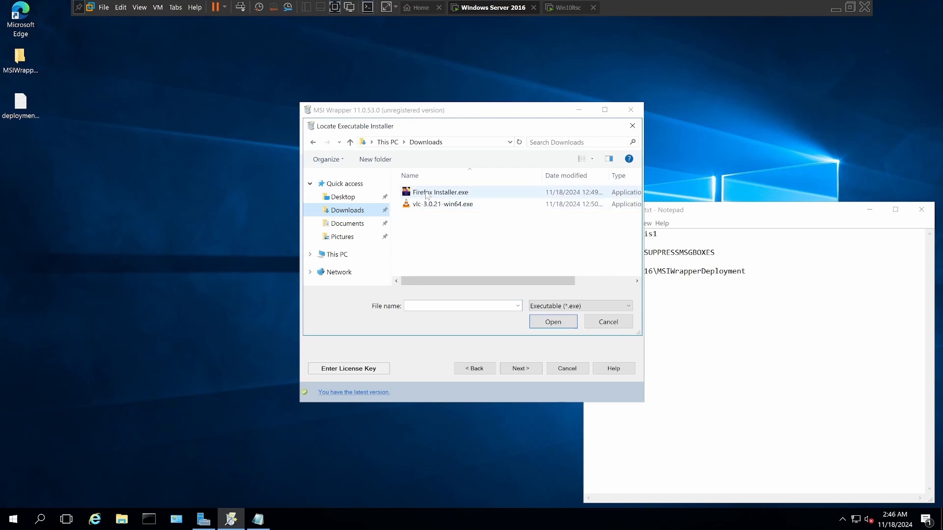
{"action": "left_click", "coordinate": [427, 195]}
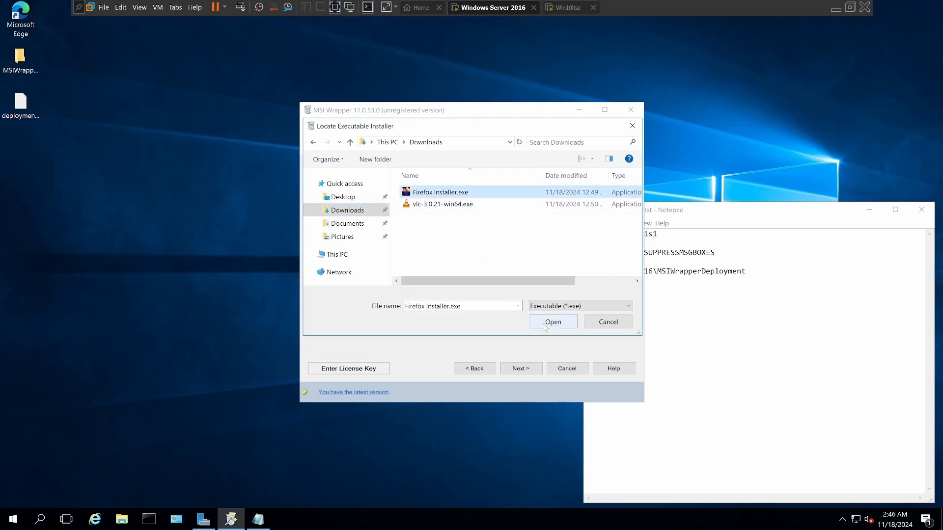
{"action": "left_click", "coordinate": [546, 322]}
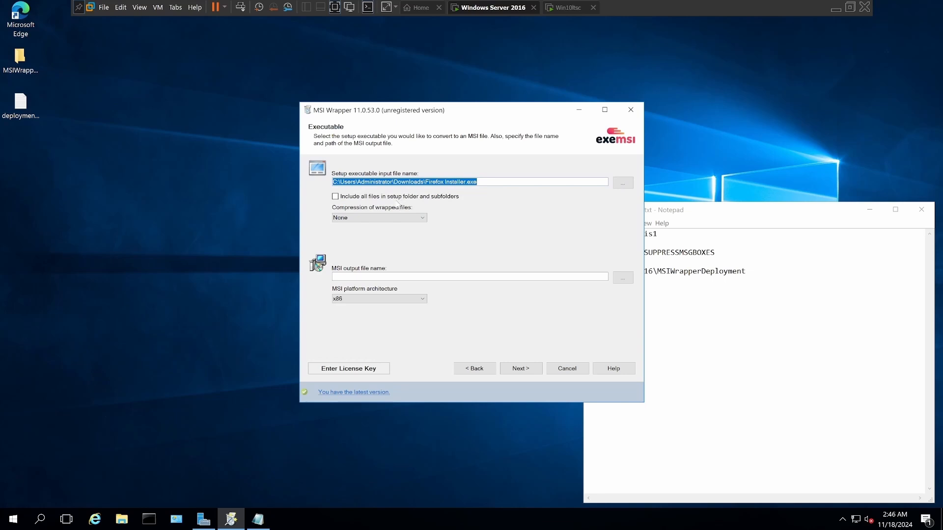
Step: Include all files in the setup folder and subfolders, and keep the compression of wrapped files at None
{"action": "left_click", "coordinate": [336, 197]}
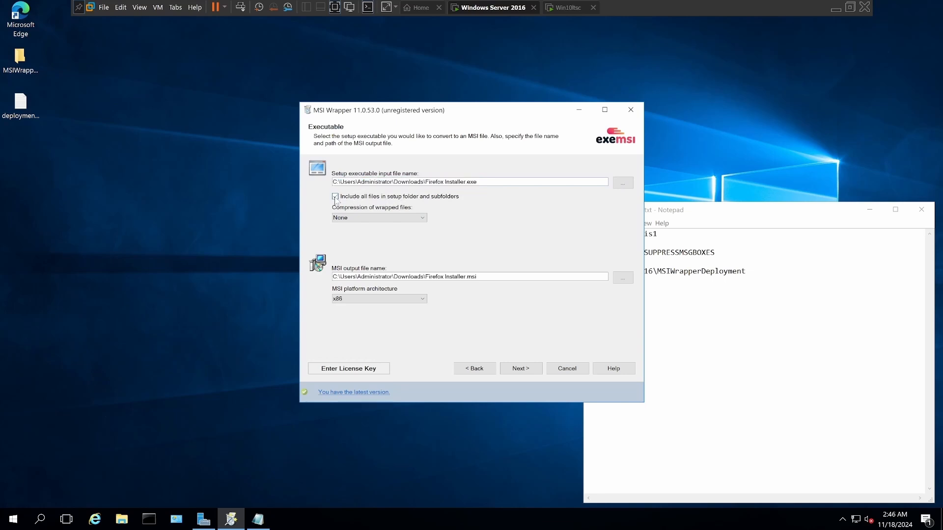
{"action": "left_click", "coordinate": [421, 221]}
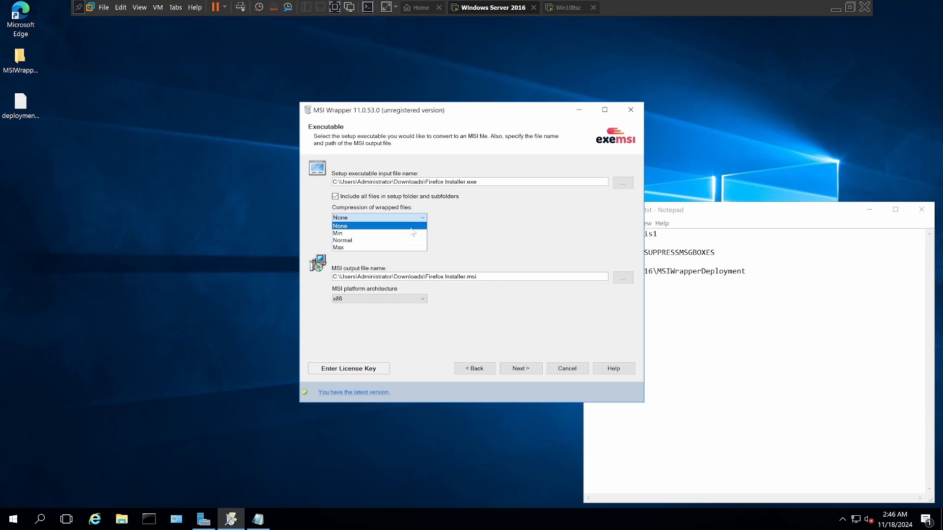
{"action": "left_click", "coordinate": [411, 228]}
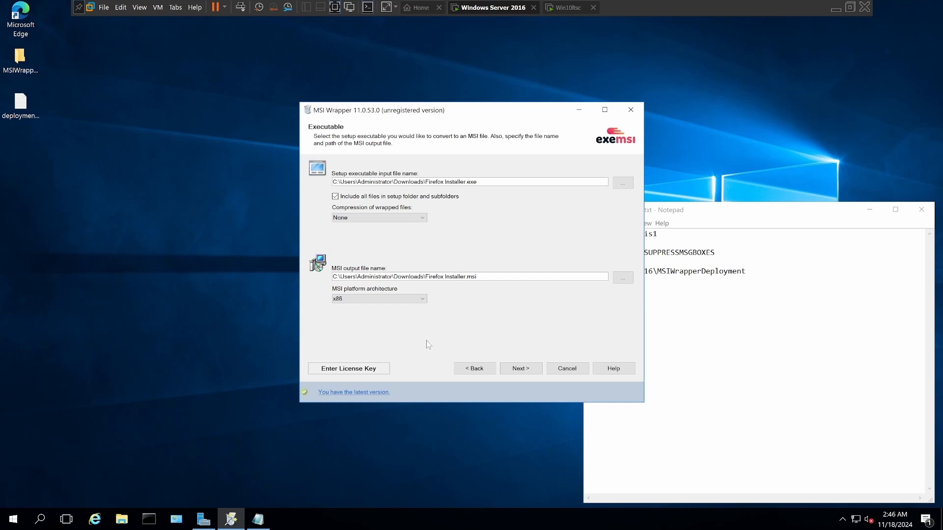
Step: Set the MSI output file to Firefox Installer.msi in the desktop's MSIWrapperDeployment folder
{"action": "left_click", "coordinate": [623, 278]}
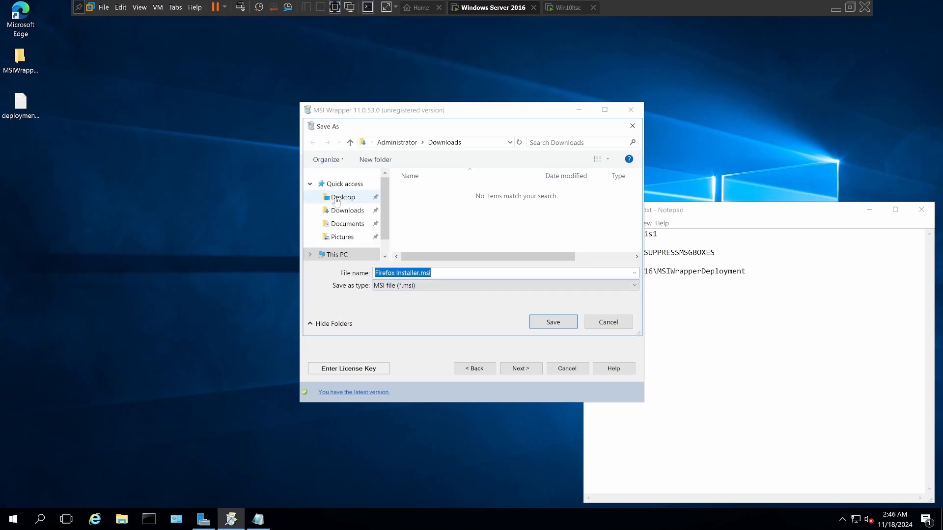
{"action": "left_click", "coordinate": [337, 198]}
{"action": "left_click", "coordinate": [420, 194]}
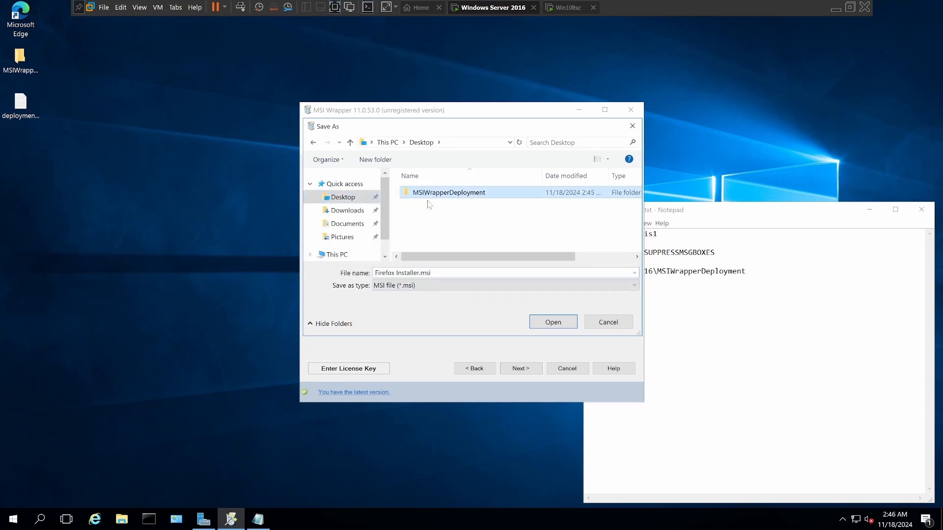
{"action": "left_click", "coordinate": [558, 323]}
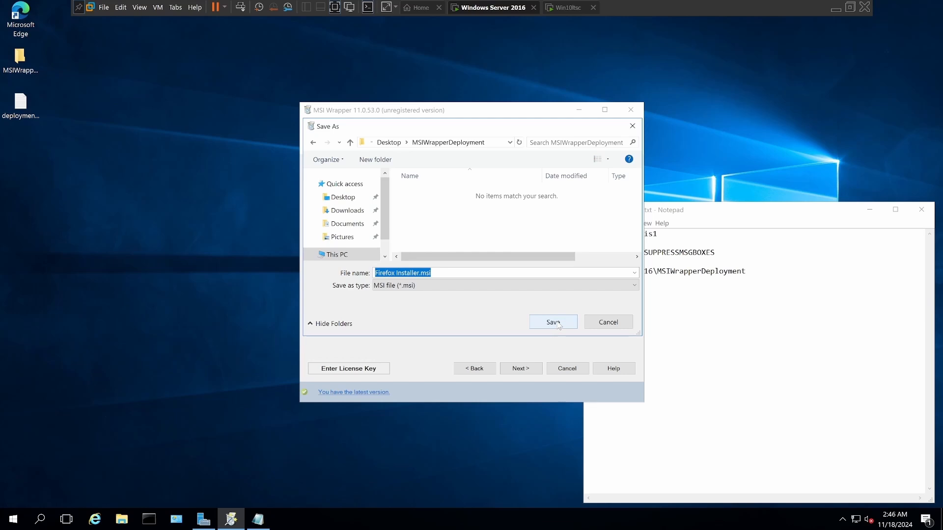
{"action": "left_click", "coordinate": [559, 323]}
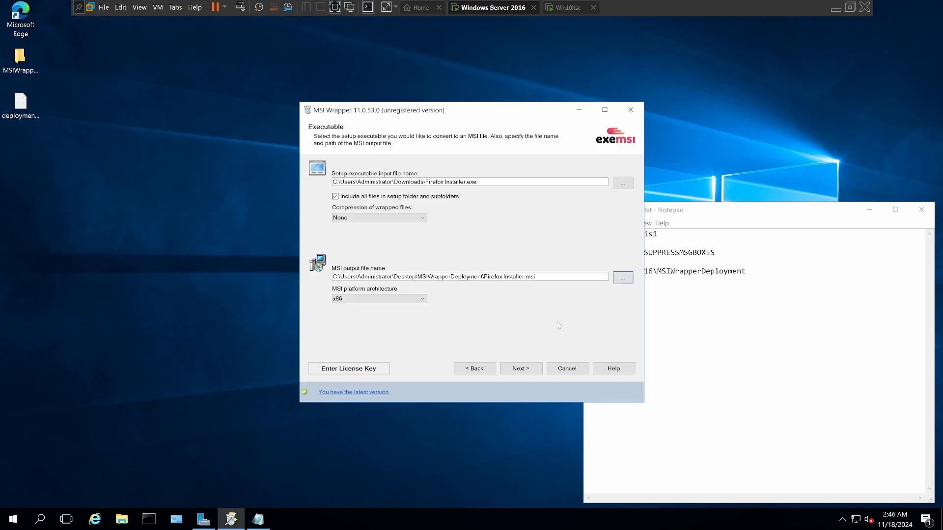
Step: Choose the MSI platform architecture and continue to the Apps & features visibility settings
{"action": "left_click", "coordinate": [422, 299]}
{"action": "left_click", "coordinate": [420, 315]}
{"action": "left_click", "coordinate": [521, 373]}
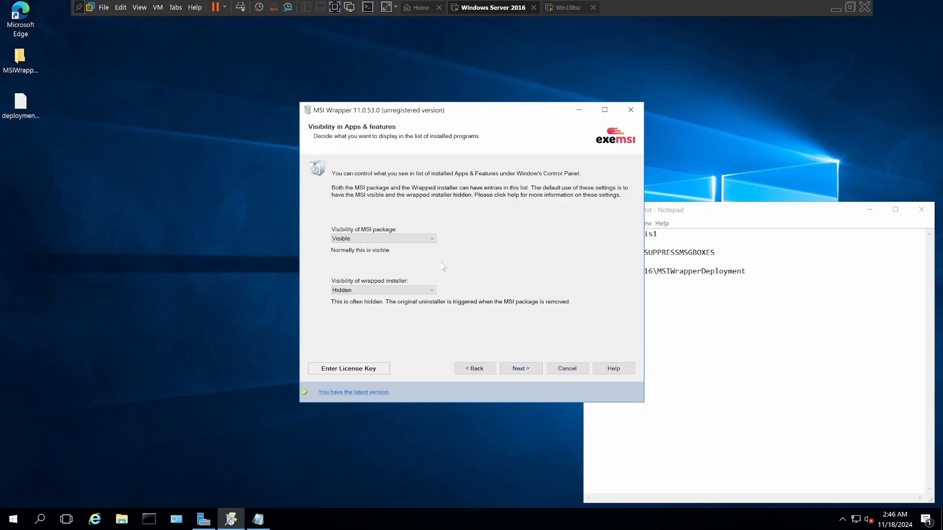
Step: Keep the MSI package visibility at Visible and continue to the security and user context settings
{"action": "left_click", "coordinate": [434, 241]}
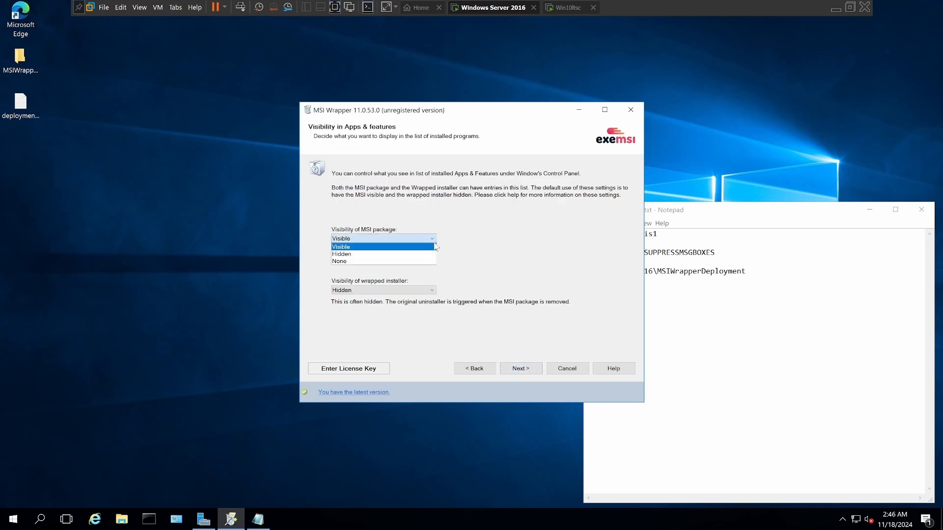
{"action": "left_click", "coordinate": [434, 246]}
{"action": "left_click", "coordinate": [521, 368]}
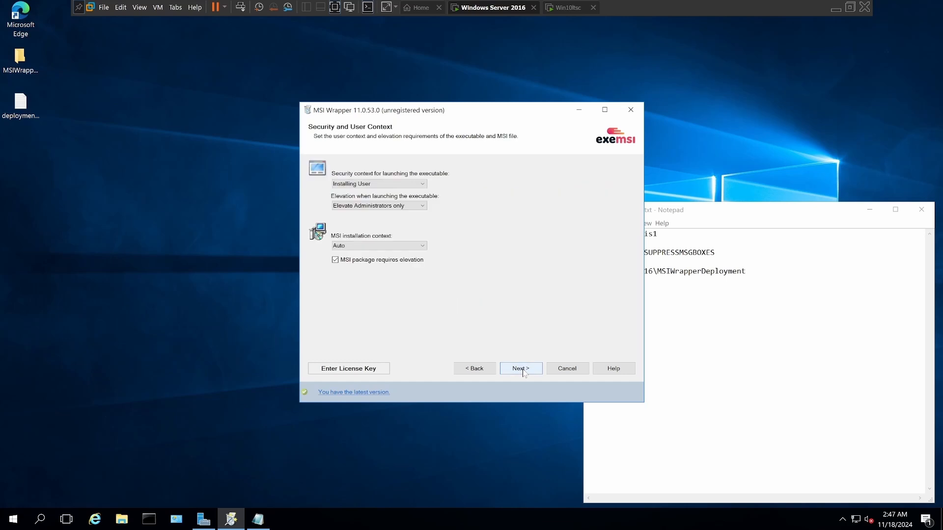
Step: Set the launch security context to Windows Installer and elevation to Always elevate, keep the MSI installation context at Auto, and continue
{"action": "left_click", "coordinate": [421, 185]}
{"action": "left_click", "coordinate": [417, 201]}
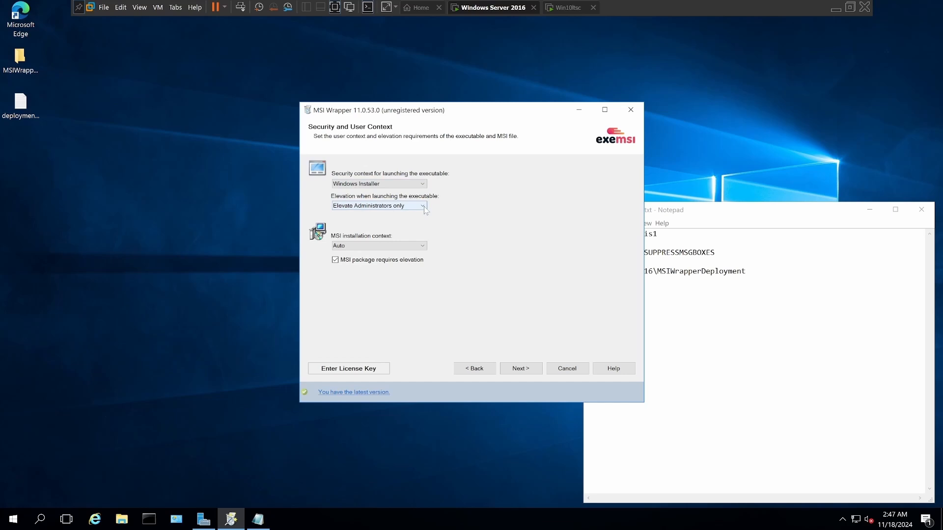
{"action": "left_click", "coordinate": [424, 206]}
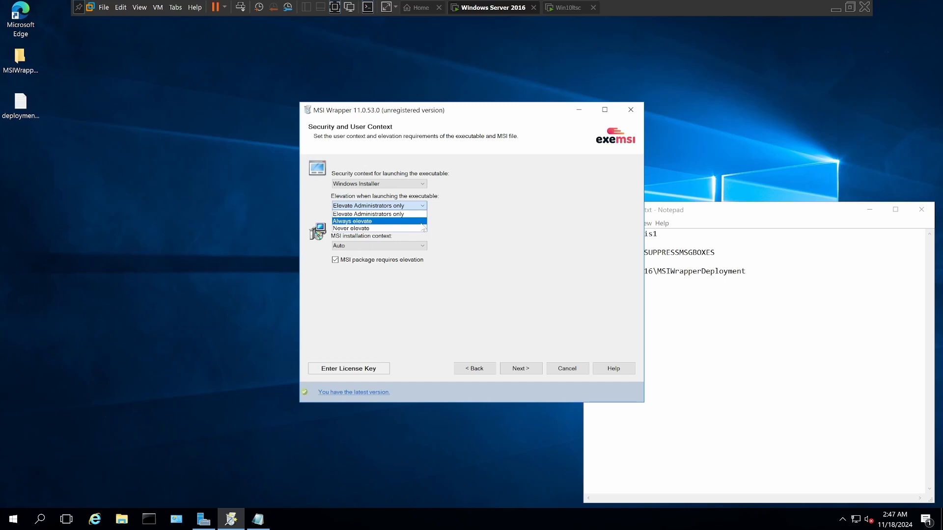
{"action": "left_click", "coordinate": [421, 224]}
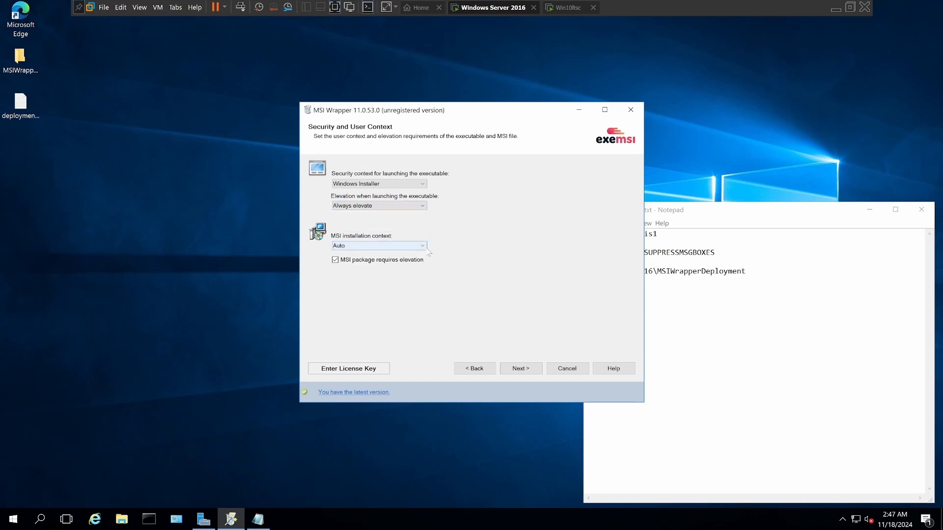
{"action": "left_click", "coordinate": [427, 249]}
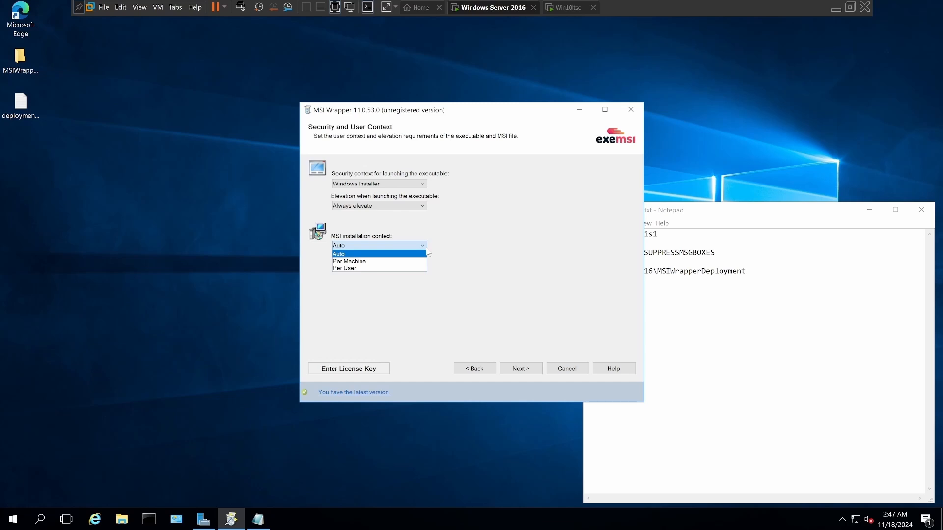
{"action": "left_click", "coordinate": [428, 249]}
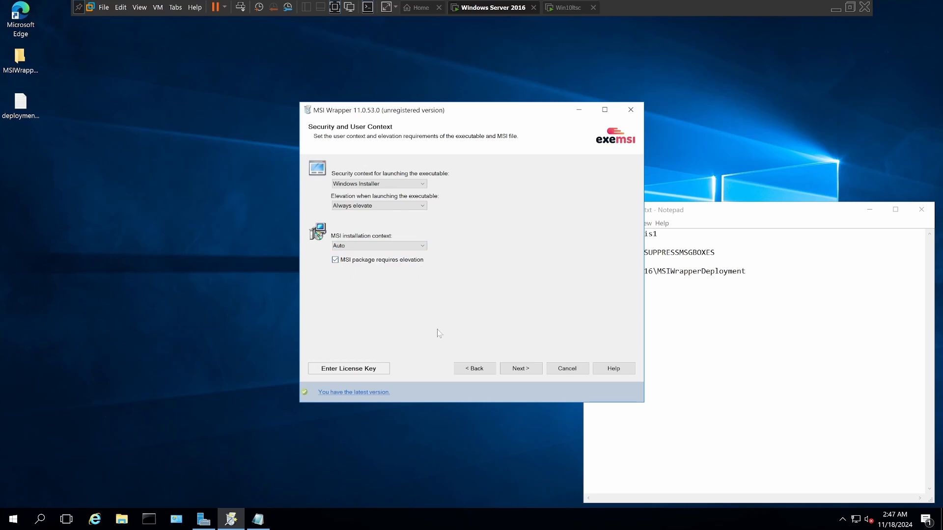
{"action": "left_click", "coordinate": [525, 371]}
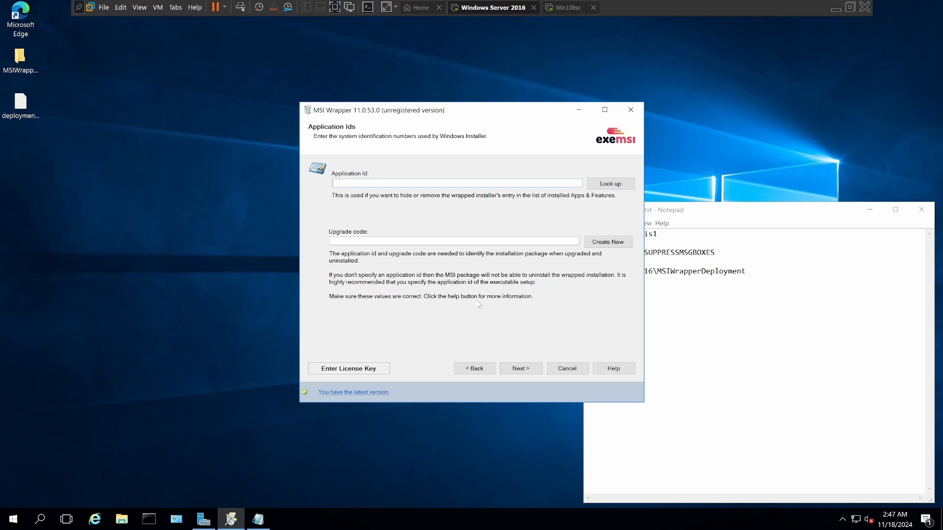
Step: Copy ISL AlwaysOn_is1 from the deploymenttext.txt notes into the Application Id
{"action": "left_click_drag", "start_coordinate": [526, 115], "coordinate": [446, 113]}
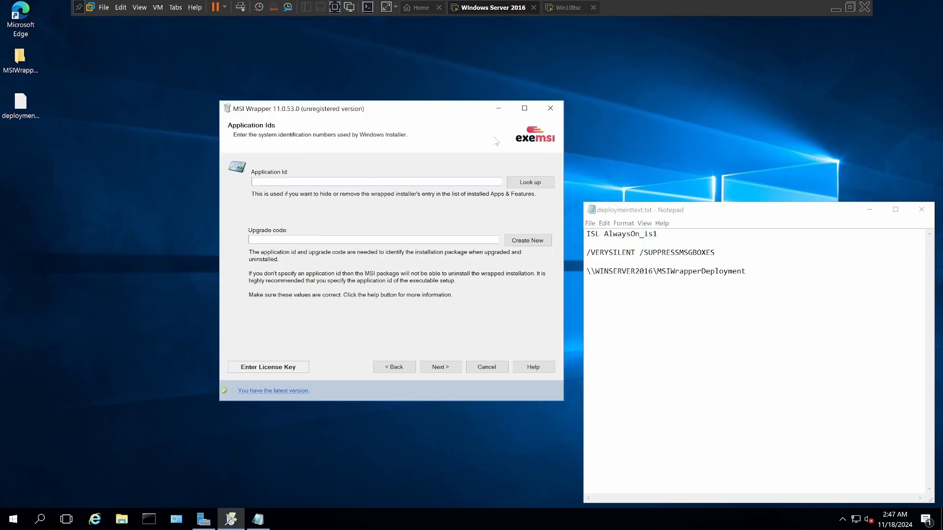
{"action": "left_click_drag", "start_coordinate": [658, 234], "coordinate": [587, 234]}
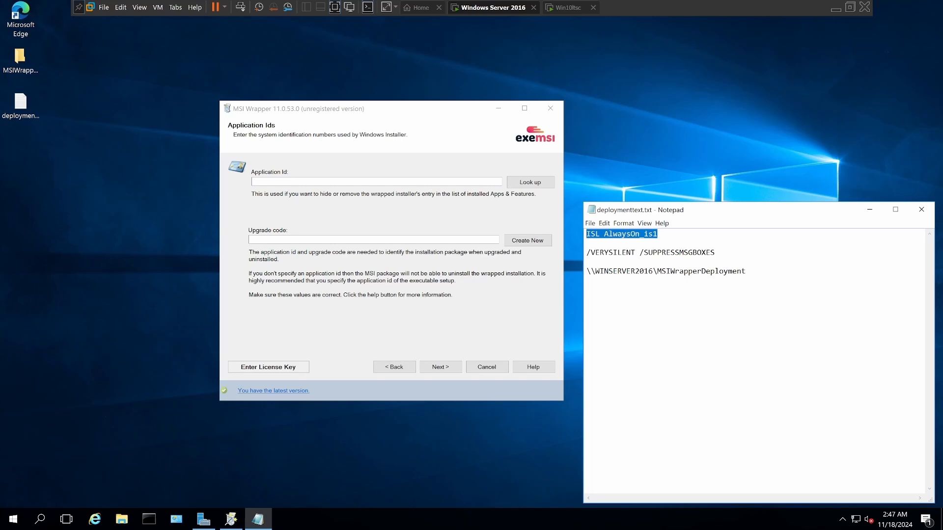
{"action": "right_click", "coordinate": [593, 232]}
{"action": "left_click", "coordinate": [622, 256]}
{"action": "left_click", "coordinate": [255, 182]}
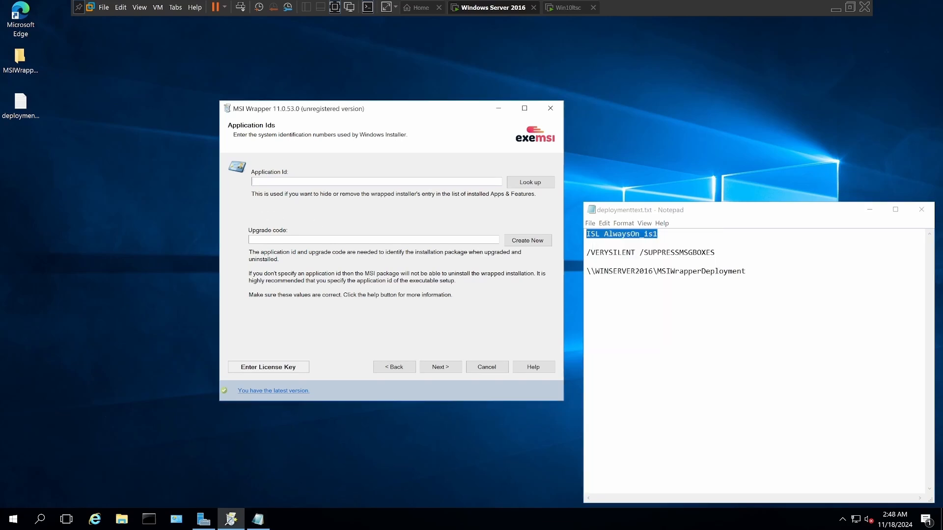
{"action": "right_click", "coordinate": [256, 181]}
{"action": "left_click", "coordinate": [287, 217]}
Step: Generate a new upgrade code and accept the default package properties, continuing to the installer parameters
{"action": "left_click", "coordinate": [513, 241]}
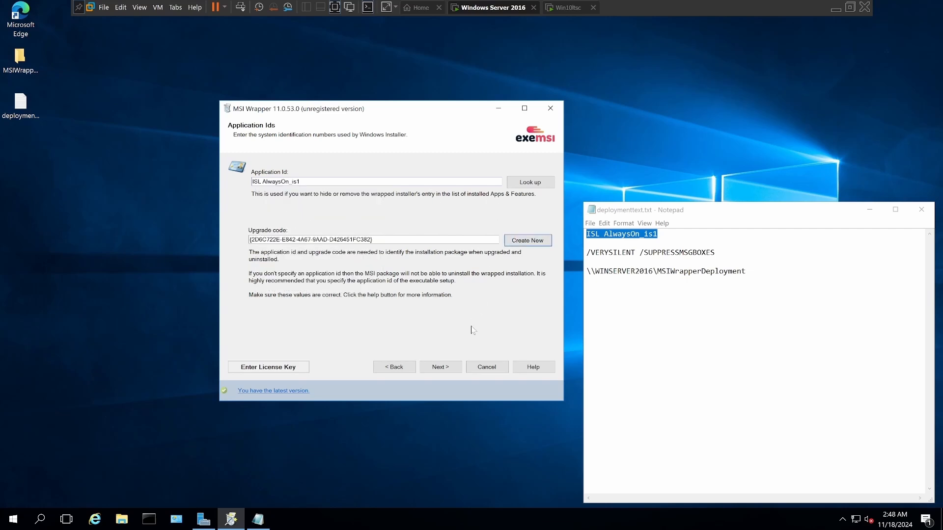
{"action": "left_click", "coordinate": [444, 368]}
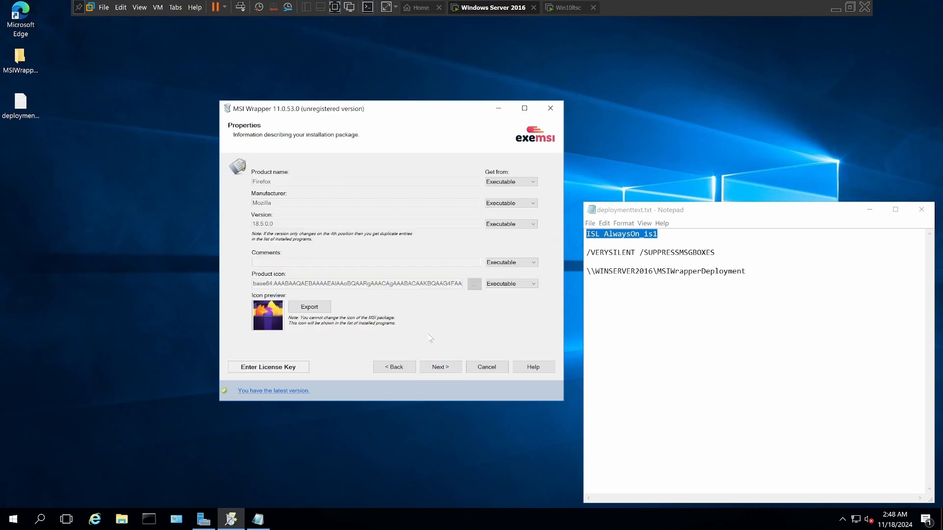
{"action": "left_click", "coordinate": [442, 370]}
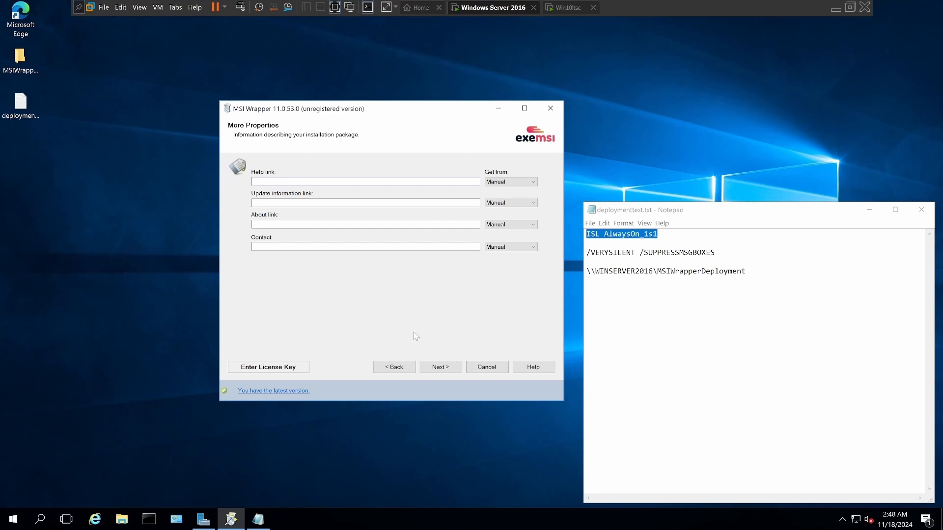
{"action": "left_click", "coordinate": [442, 367]}
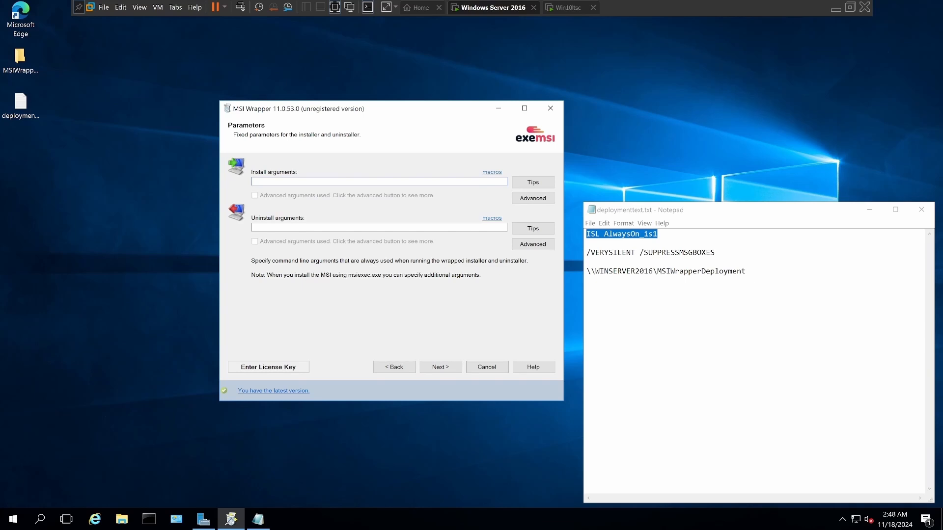
Step: Copy /VERYSILENT /SUPPRESSMSGBOXES from the notes into both the install and uninstall arguments, and continue to the actions settings
{"action": "left_click_drag", "start_coordinate": [716, 252], "coordinate": [586, 253]}
{"action": "right_click", "coordinate": [608, 253]}
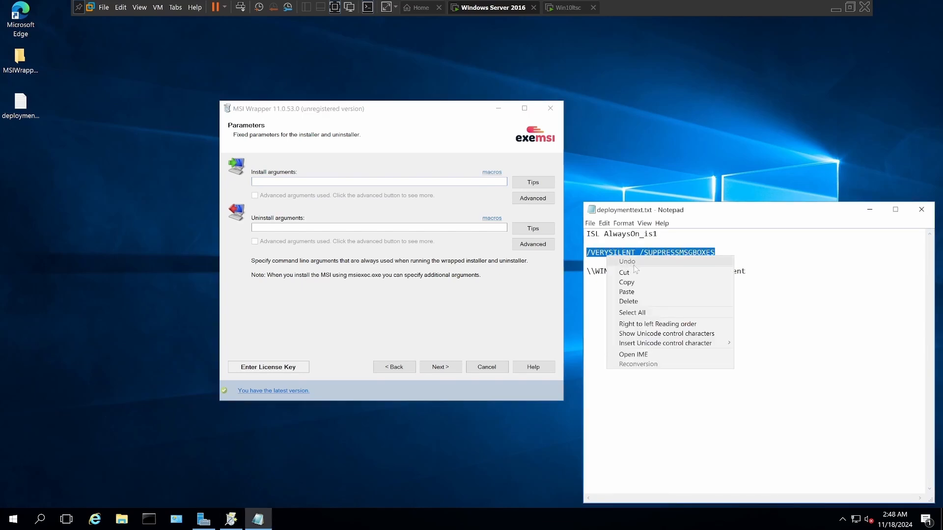
{"action": "left_click", "coordinate": [637, 280]}
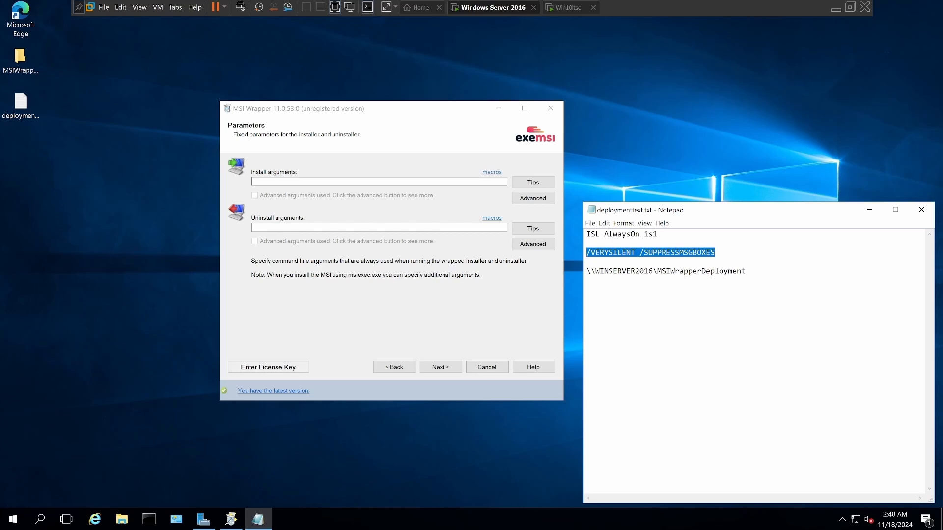
{"action": "left_click", "coordinate": [254, 182]}
{"action": "right_click", "coordinate": [254, 182]}
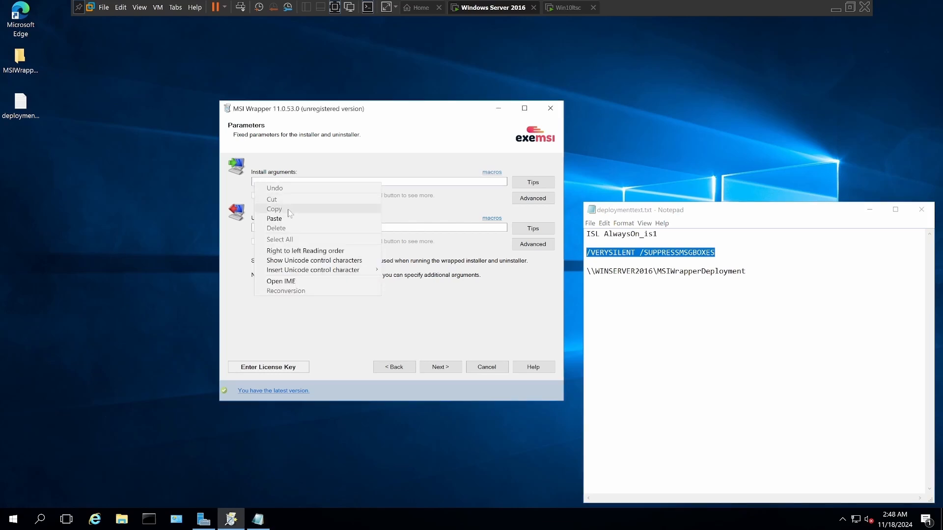
{"action": "left_click", "coordinate": [274, 219]}
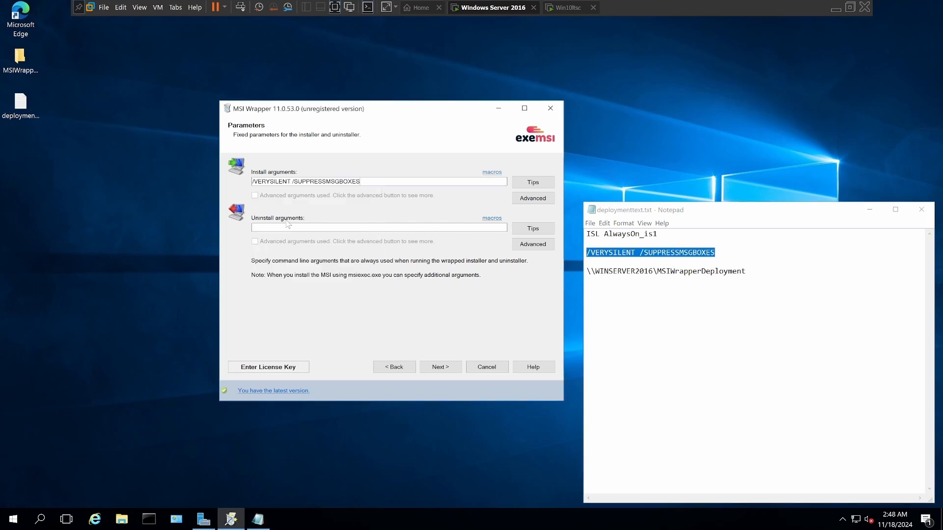
{"action": "right_click", "coordinate": [256, 228]}
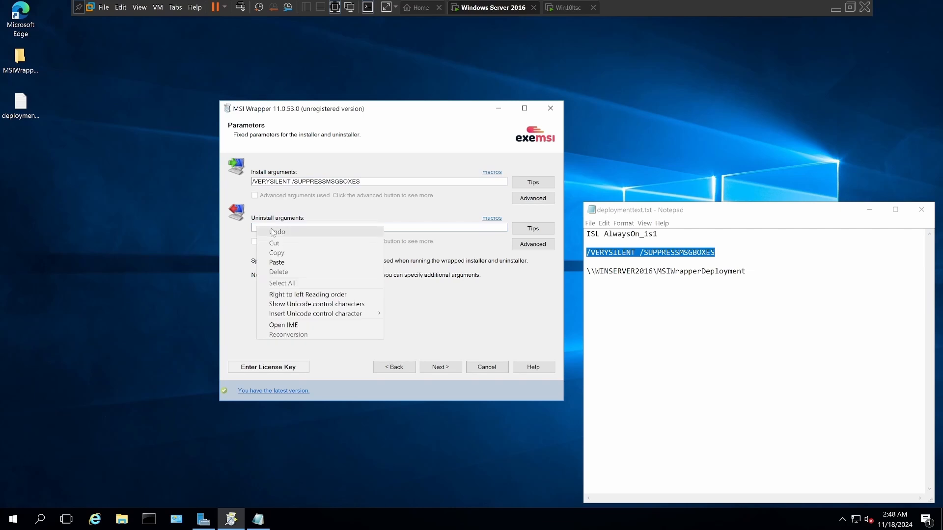
{"action": "left_click", "coordinate": [283, 264]}
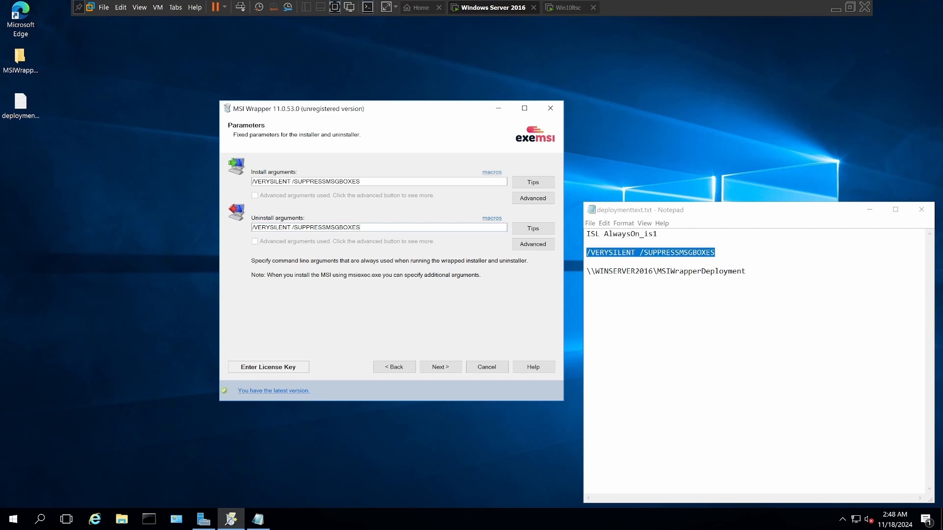
{"action": "left_click", "coordinate": [437, 369]}
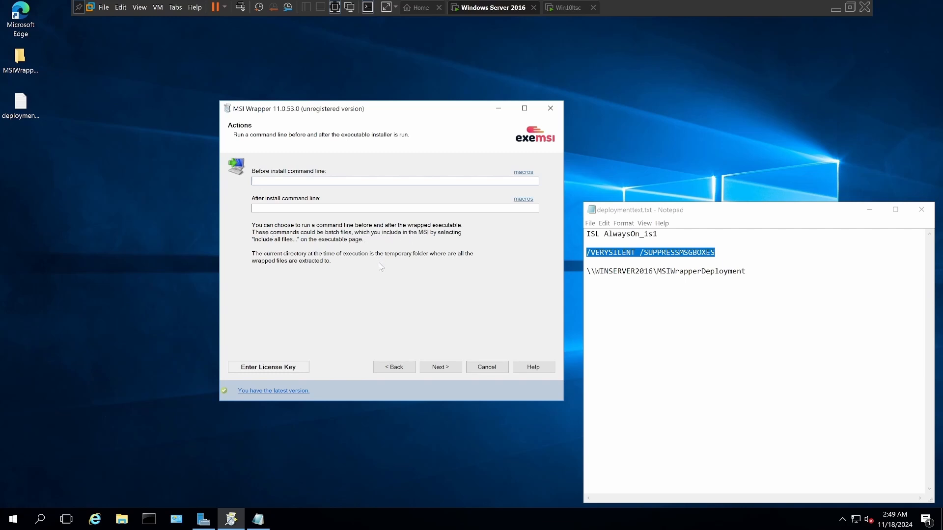
Step: Build the MSI package without before or after install commands, decline the registration information, and close MSI Wrapper
{"action": "left_click", "coordinate": [446, 369]}
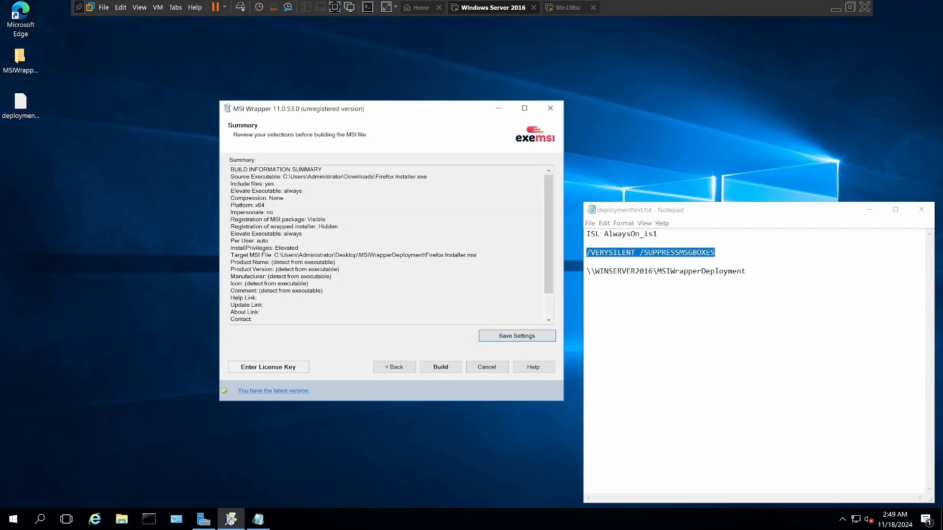
{"action": "left_click", "coordinate": [435, 370]}
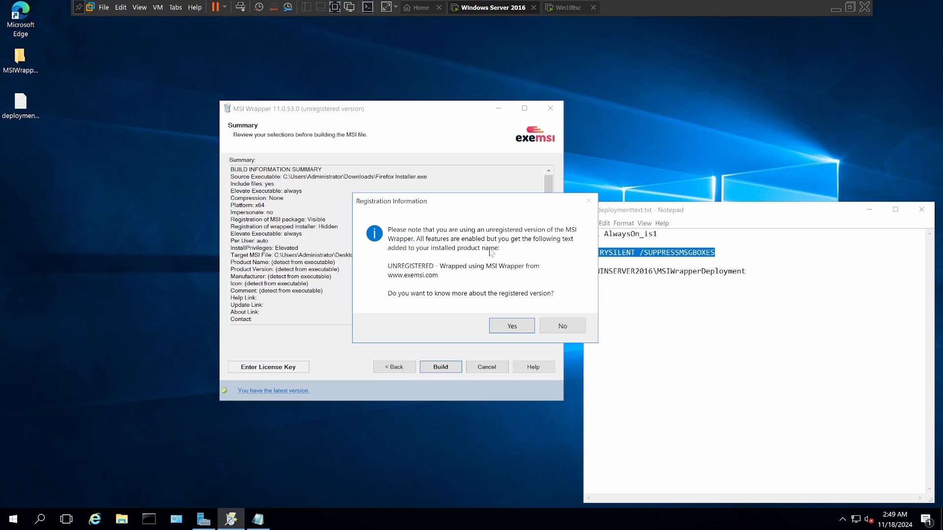
{"action": "left_click", "coordinate": [549, 331]}
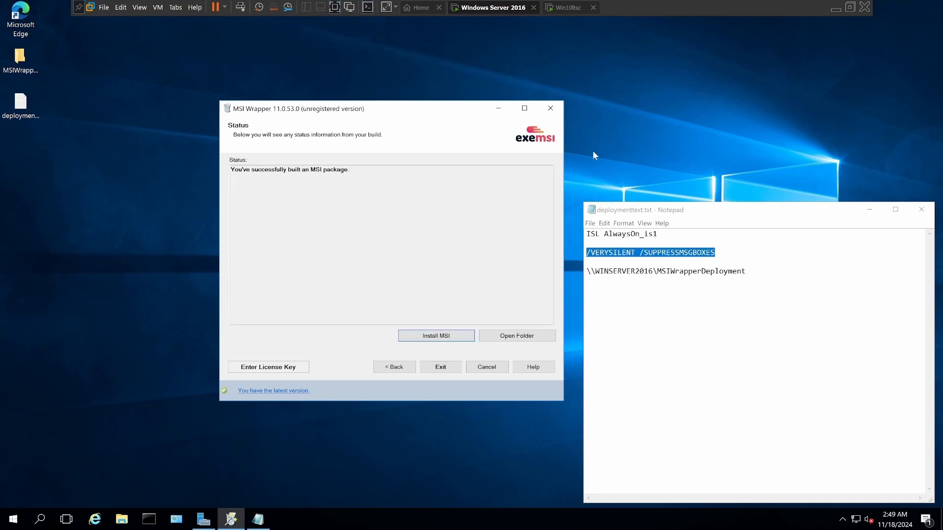
{"action": "left_click", "coordinate": [551, 109]}
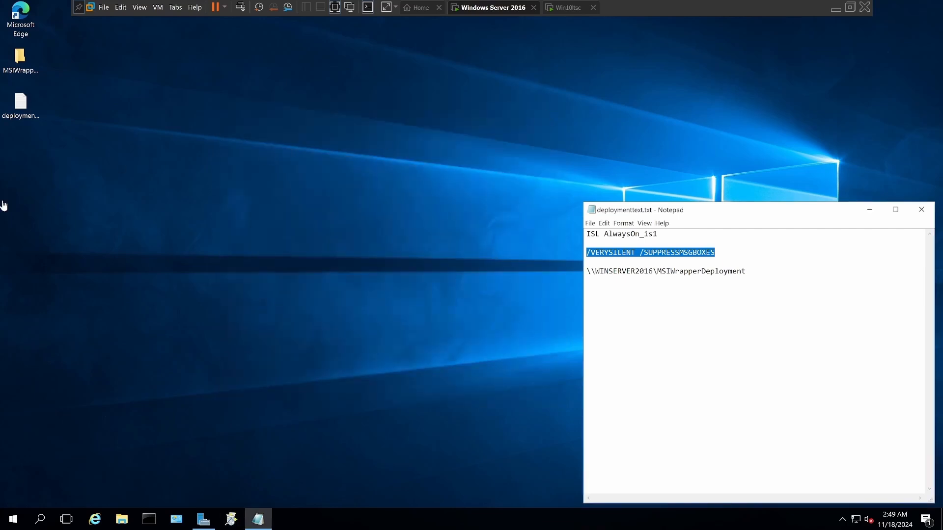
Step: Minimize the notes, switch to Server Manager, and start the Downloaded Maps Manager service on the local server
{"action": "left_click", "coordinate": [870, 212]}
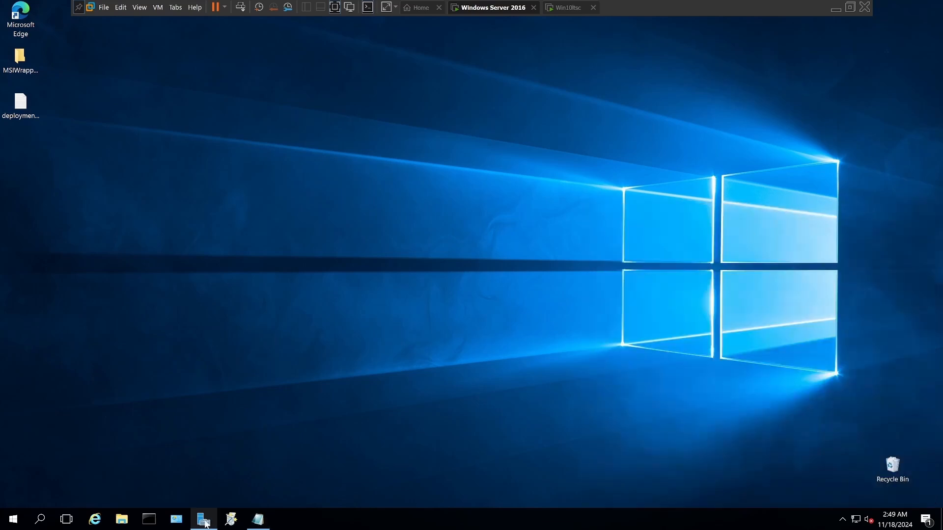
{"action": "left_click", "coordinate": [205, 522]}
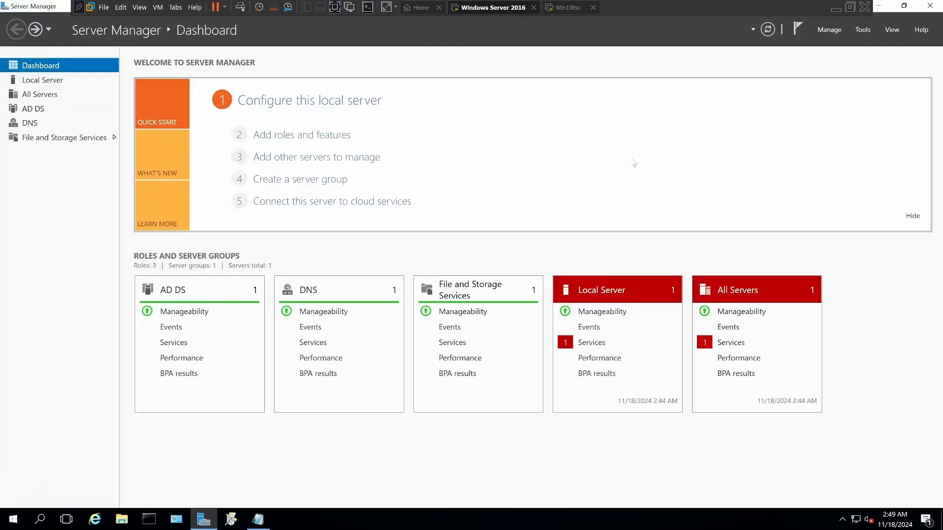
{"action": "right_click", "coordinate": [600, 343]}
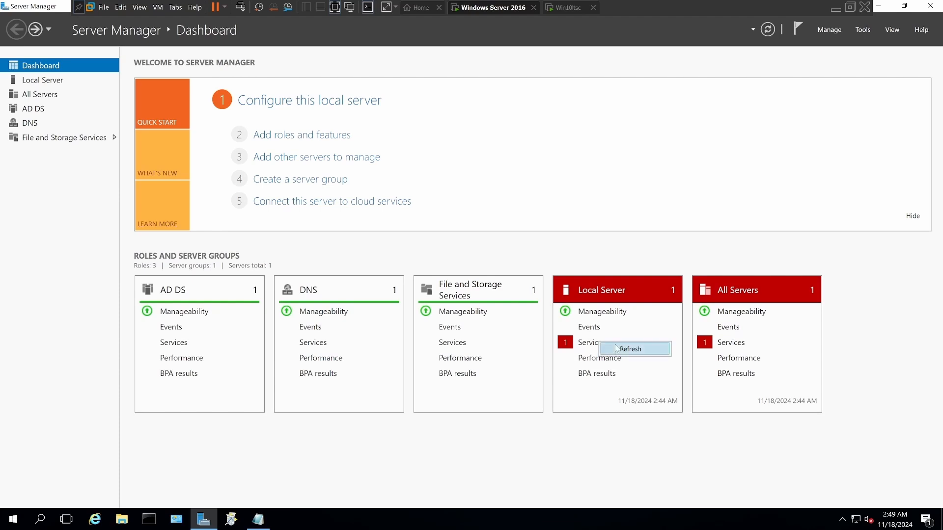
{"action": "left_click", "coordinate": [617, 349]}
{"action": "left_click", "coordinate": [620, 344]}
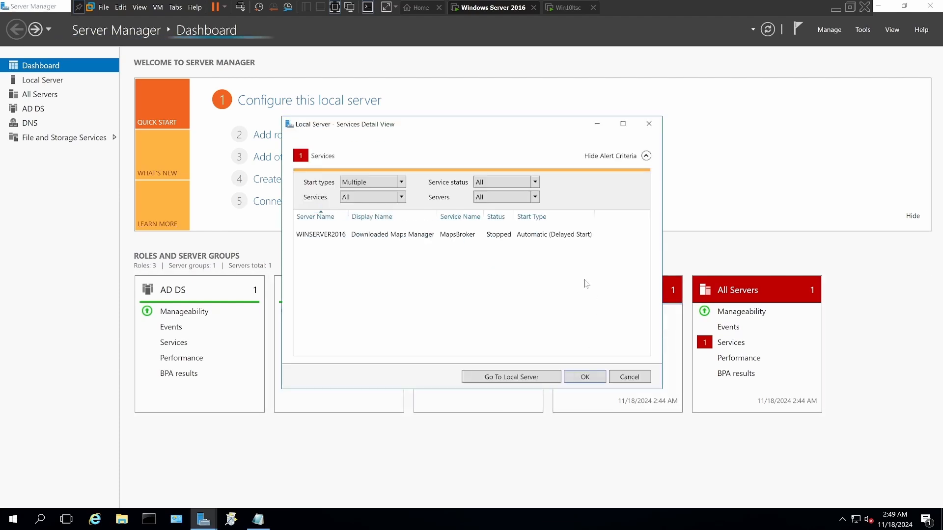
{"action": "right_click", "coordinate": [456, 237]}
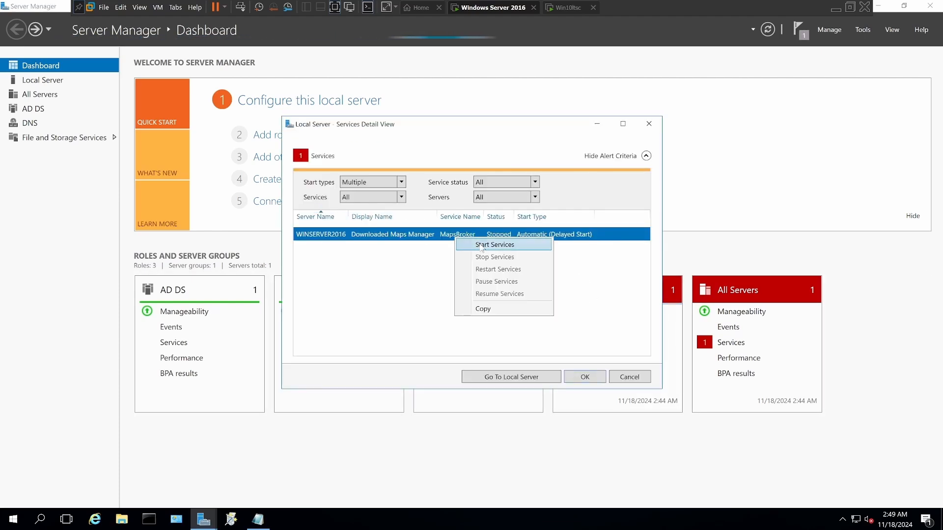
{"action": "left_click", "coordinate": [481, 246]}
{"action": "left_click", "coordinate": [582, 378]}
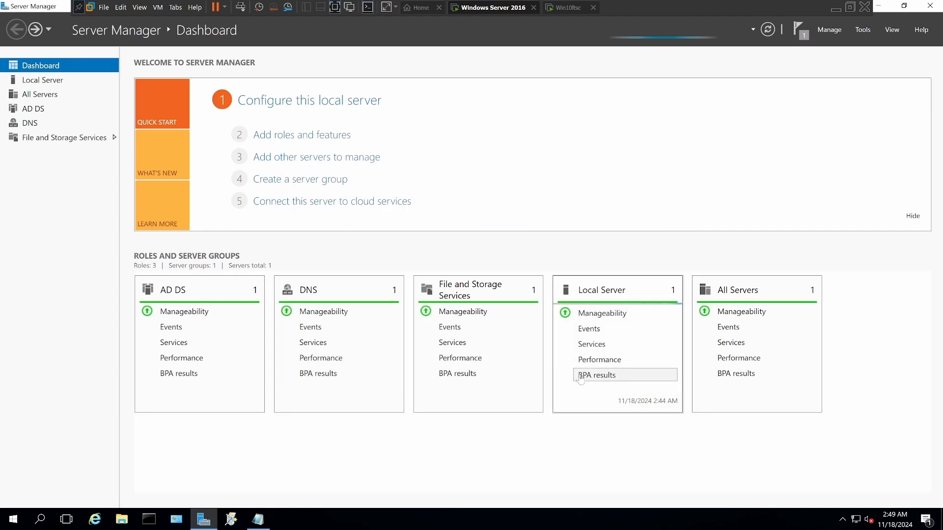
Step: Open Group Policy Management and expand the forest's domains down to the contents of WinServer2016.local
{"action": "left_click", "coordinate": [859, 31]}
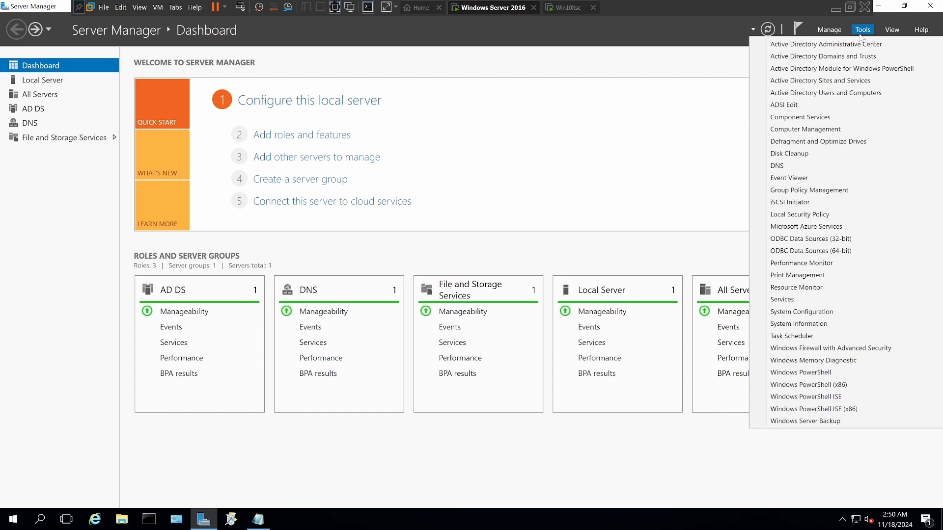
{"action": "left_click", "coordinate": [831, 192]}
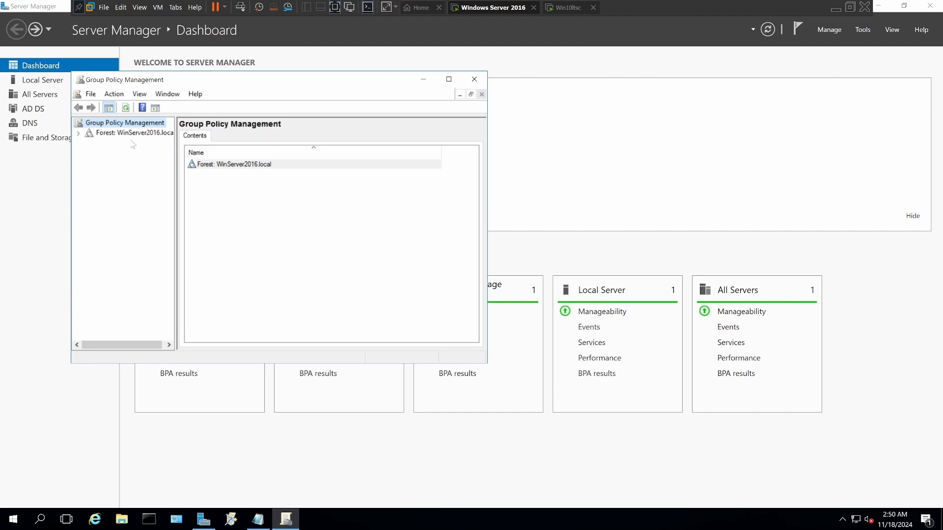
{"action": "left_click", "coordinate": [78, 133]}
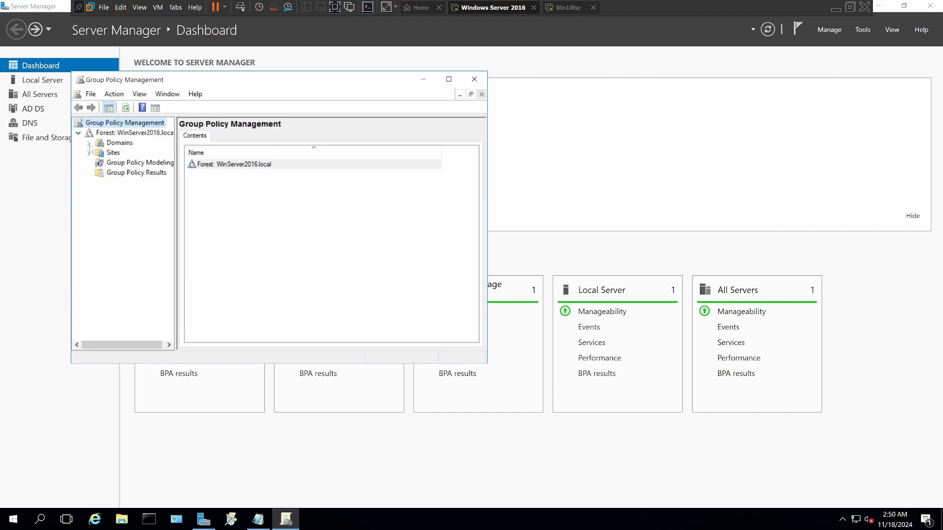
{"action": "left_click", "coordinate": [89, 143]}
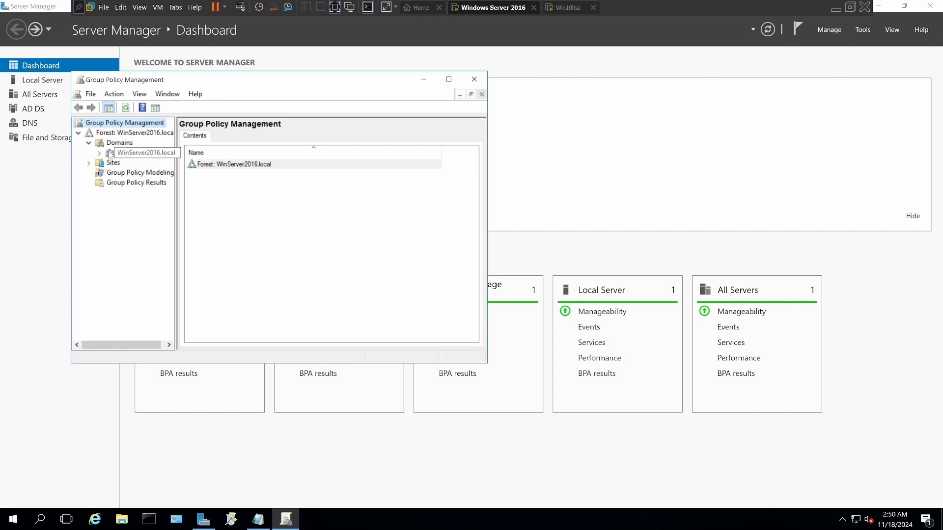
{"action": "left_click", "coordinate": [100, 153]}
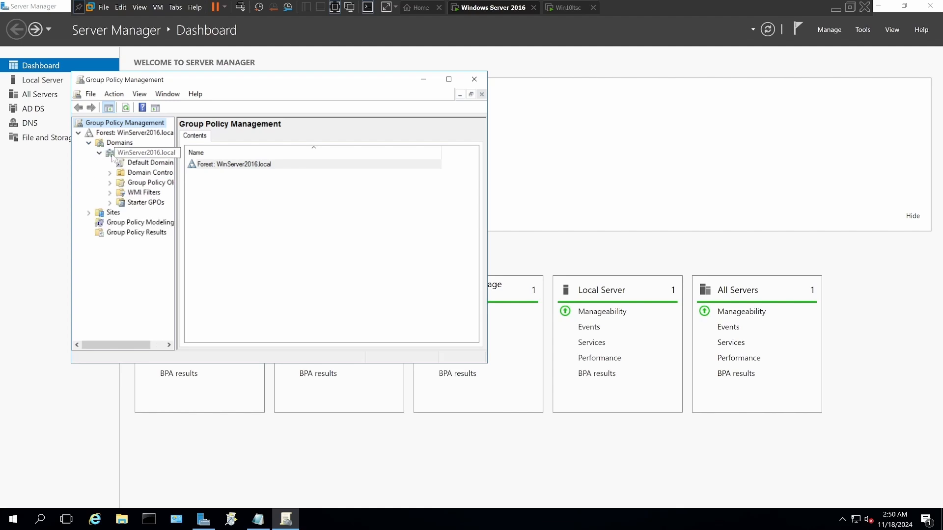
Step: Create a GPO named Firefox in the WinServer2016.local domain and link it there, without a source starter GPO
{"action": "right_click", "coordinate": [126, 154]}
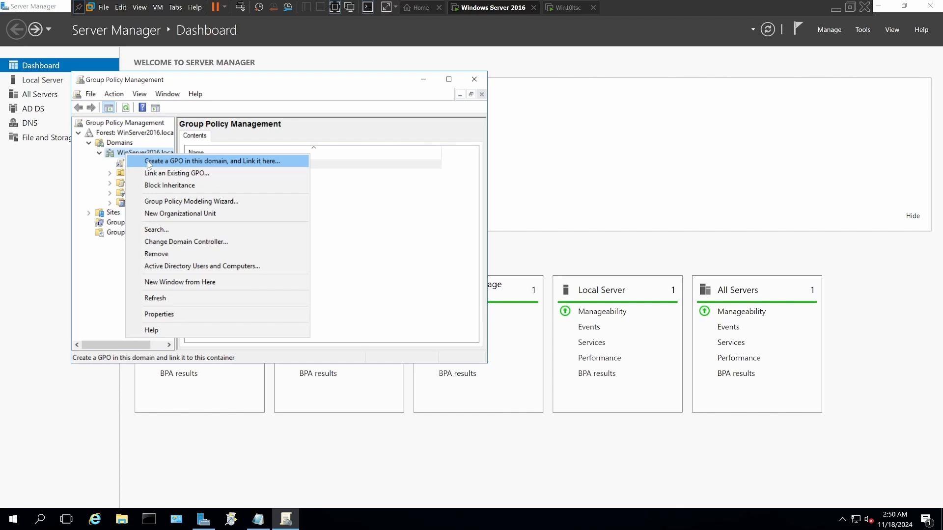
{"action": "left_click", "coordinate": [148, 162]}
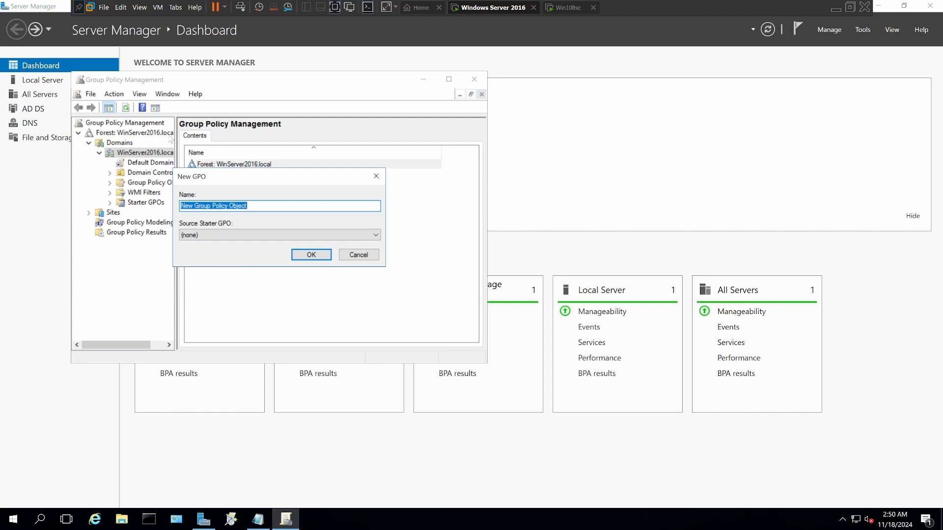
{"action": "type", "text": "Firefox"}
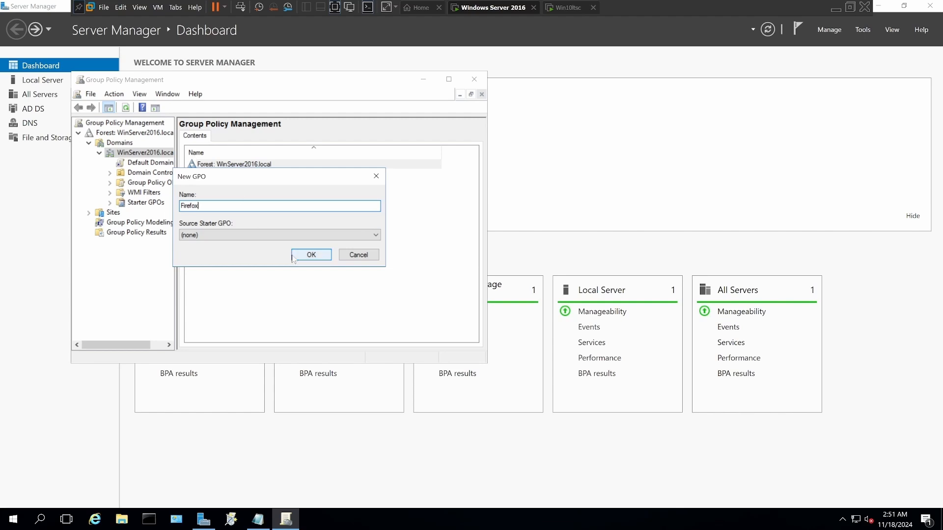
{"action": "left_click", "coordinate": [309, 256]}
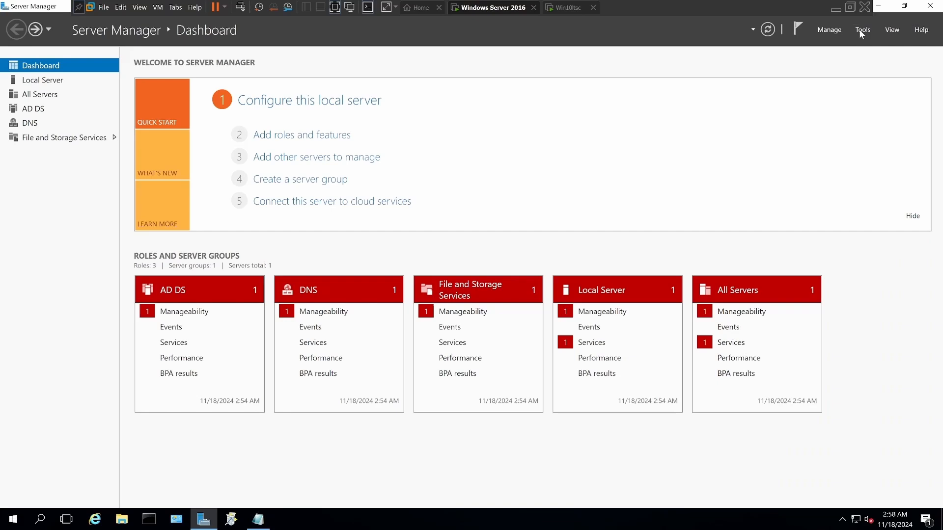
Step: Open Active Directory Users and Computers and display the contents of the Computers container
{"action": "left_click", "coordinate": [863, 29]}
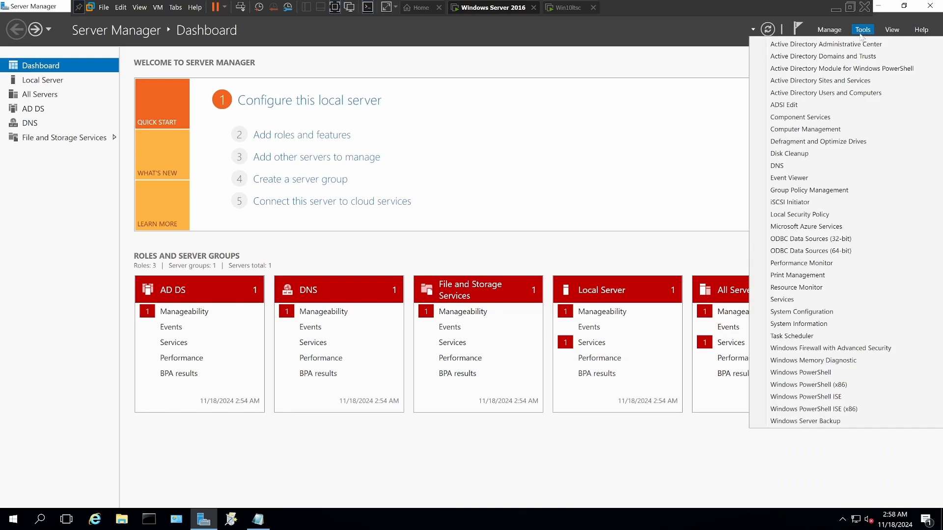
{"action": "left_click", "coordinate": [850, 93]}
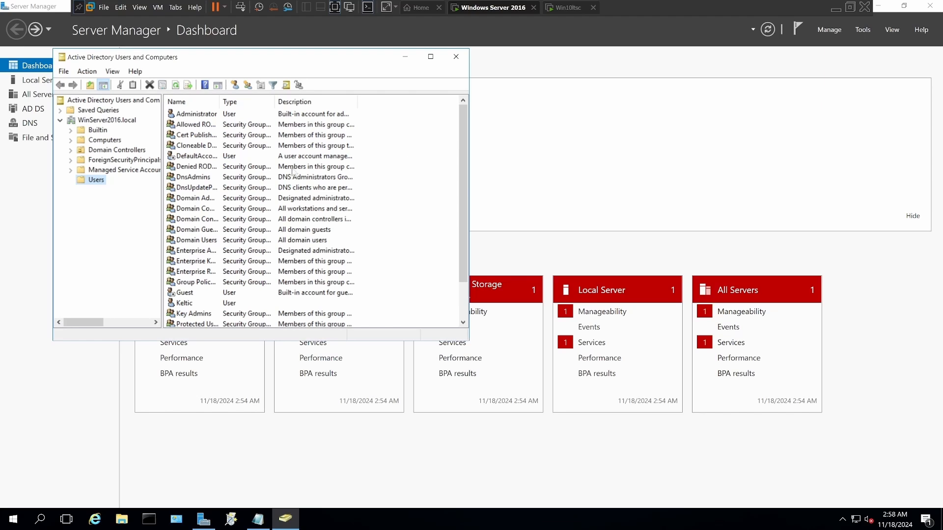
{"action": "left_click", "coordinate": [103, 141]}
Step: Create an organizational unit named firefoxclientdeployment in WinServer2016.local, without protection from accidental deletion
{"action": "right_click", "coordinate": [91, 120]}
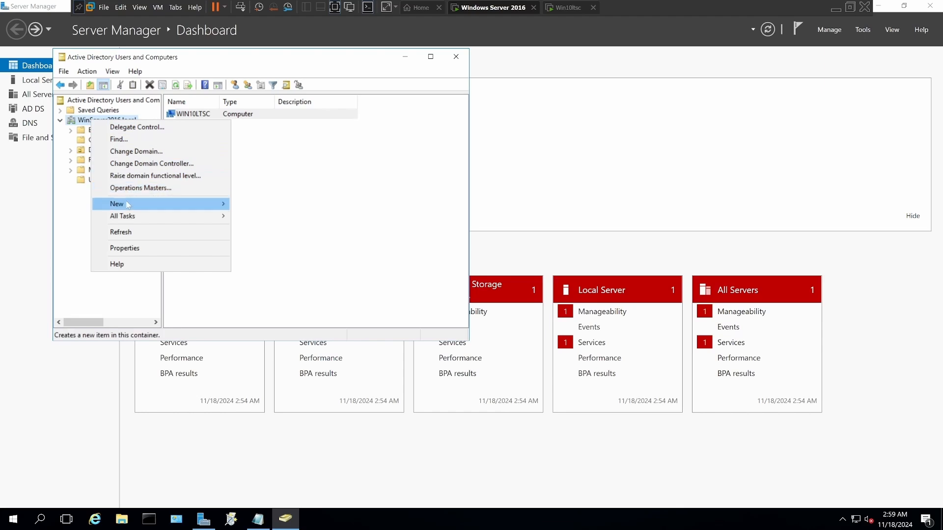
{"action": "mouse_move", "coordinate": [127, 204]}
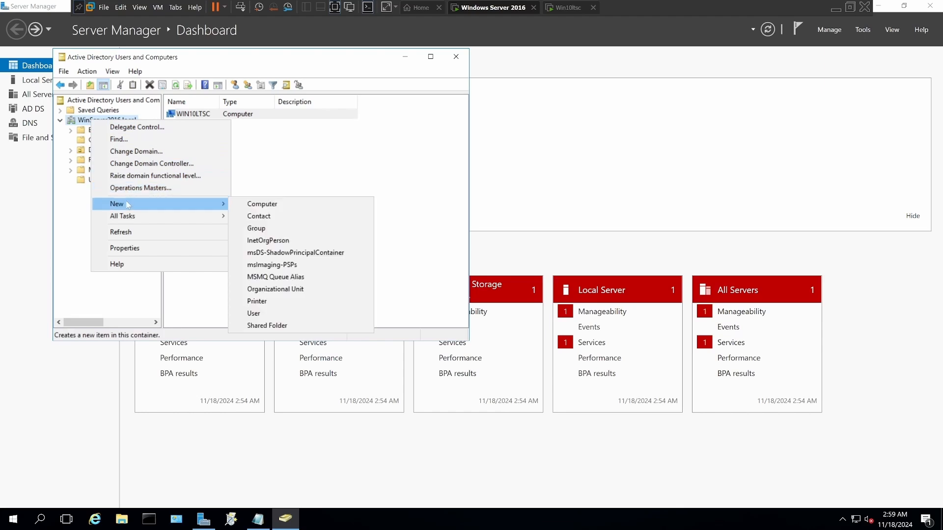
{"action": "left_click", "coordinate": [261, 289]}
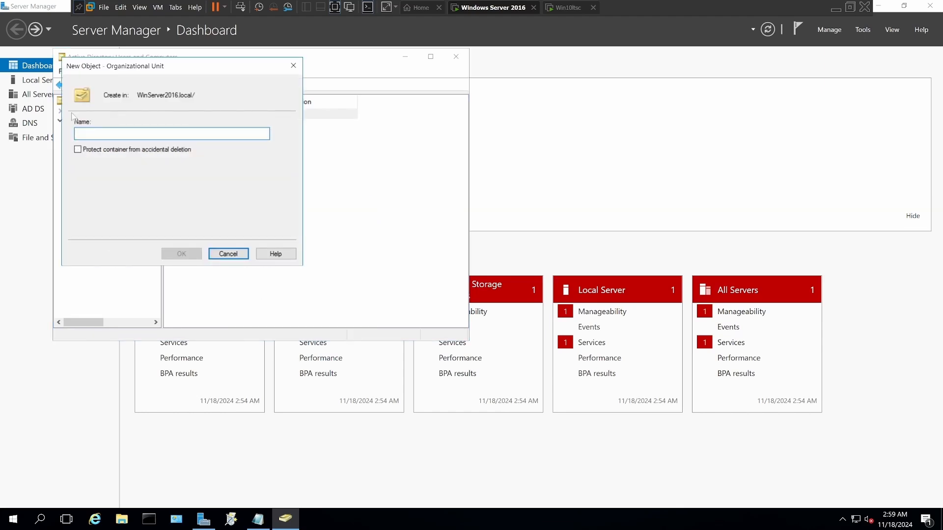
{"action": "type", "text": "f"}
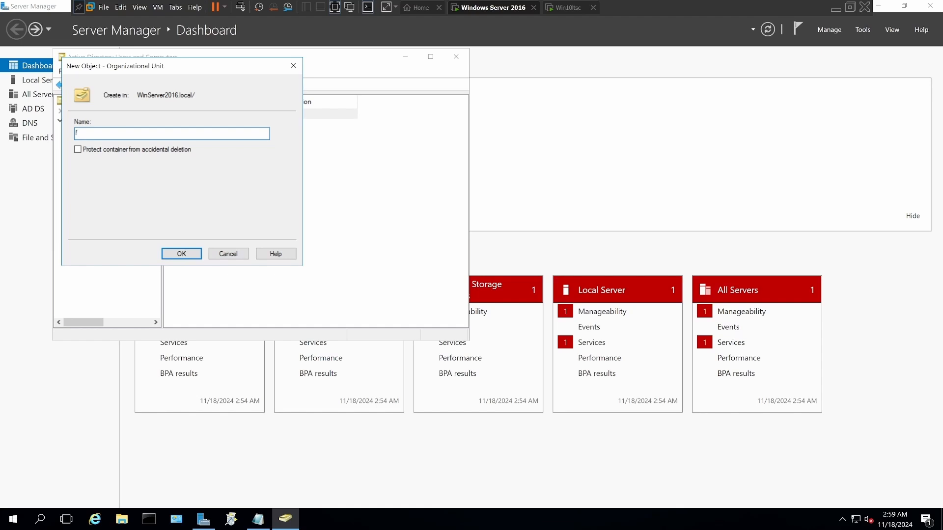
{"action": "type", "text": "irefoxclientdeployment"}
{"action": "left_click", "coordinate": [182, 254]}
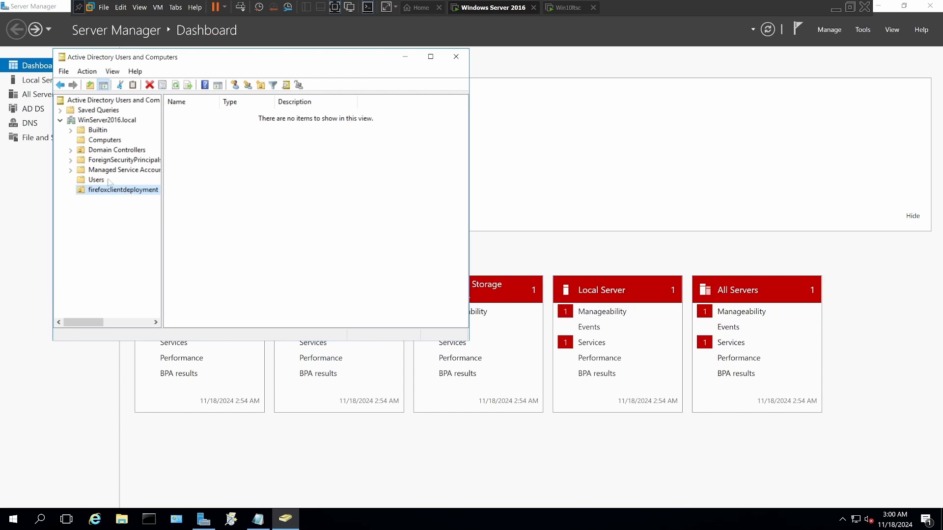
Step: Move the WIN10LTSC computer from the Computers container into the firefoxclientdeployment organizational unit
{"action": "left_click", "coordinate": [101, 142]}
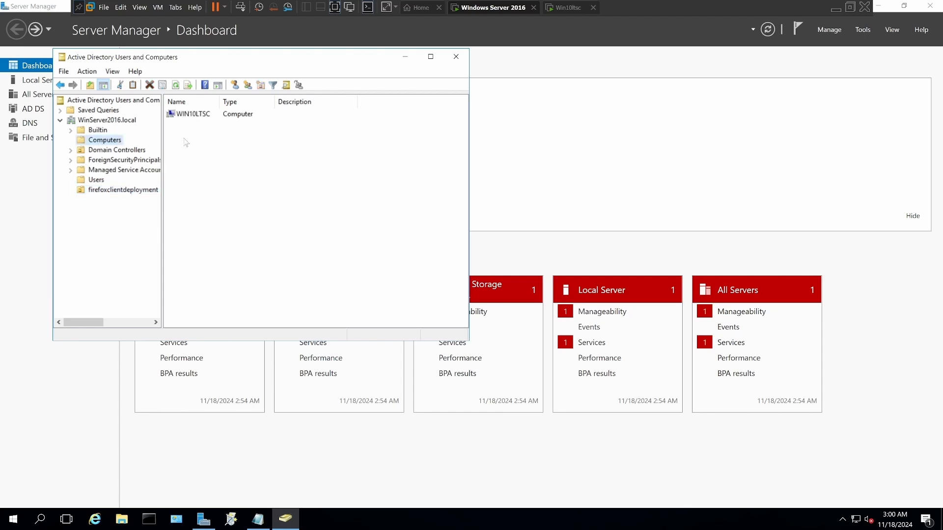
{"action": "right_click", "coordinate": [182, 118]}
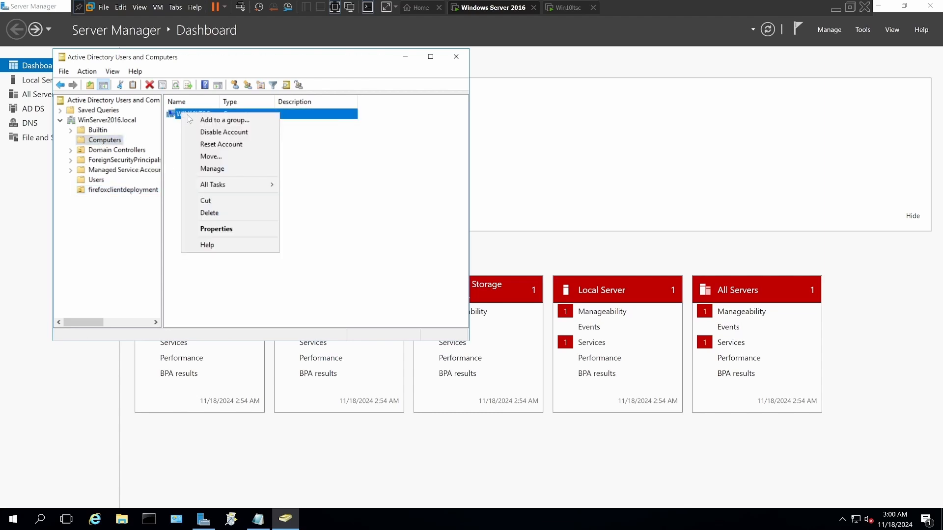
{"action": "left_click", "coordinate": [210, 156]}
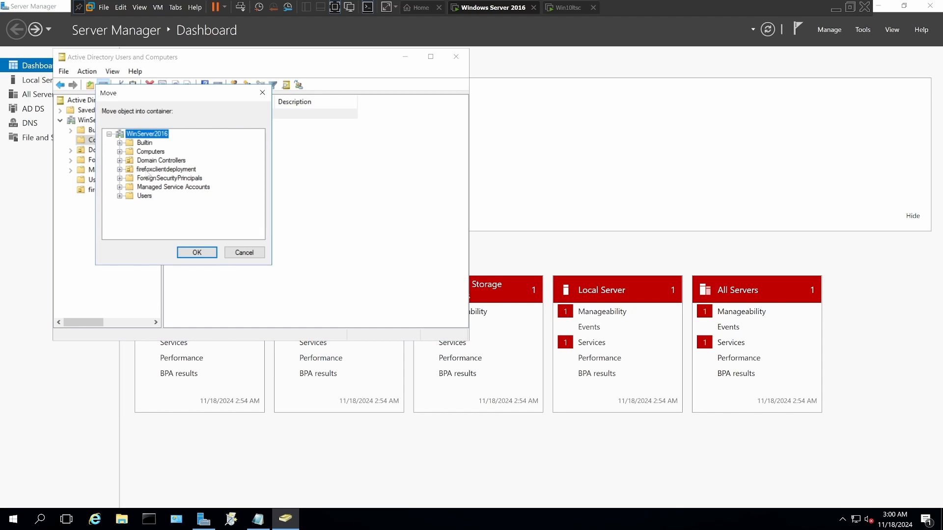
{"action": "left_click", "coordinate": [147, 170]}
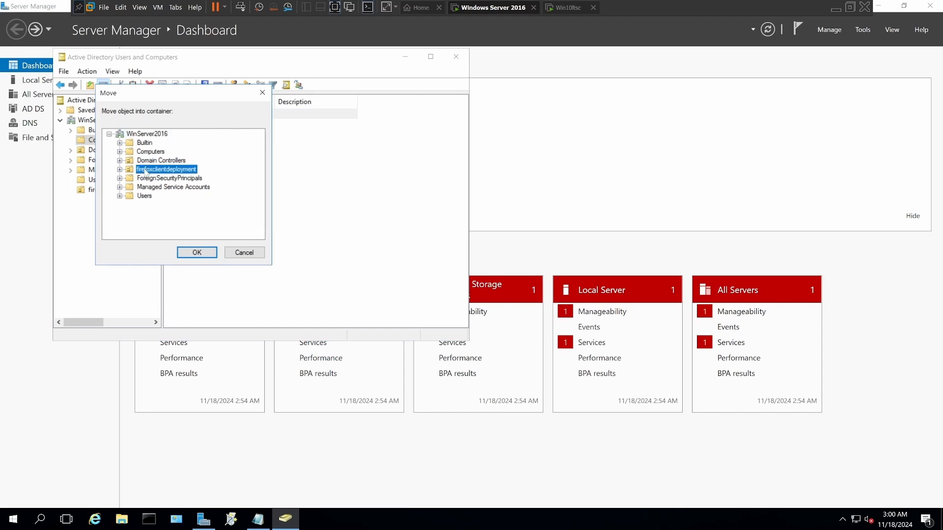
{"action": "left_click", "coordinate": [196, 252]}
Step: Reopen Group Policy Management and link the existing Firefox GPO to the firefoxclientdeployment organizational unit in WinServer2016.local
{"action": "left_click", "coordinate": [863, 29]}
{"action": "left_click", "coordinate": [815, 189]}
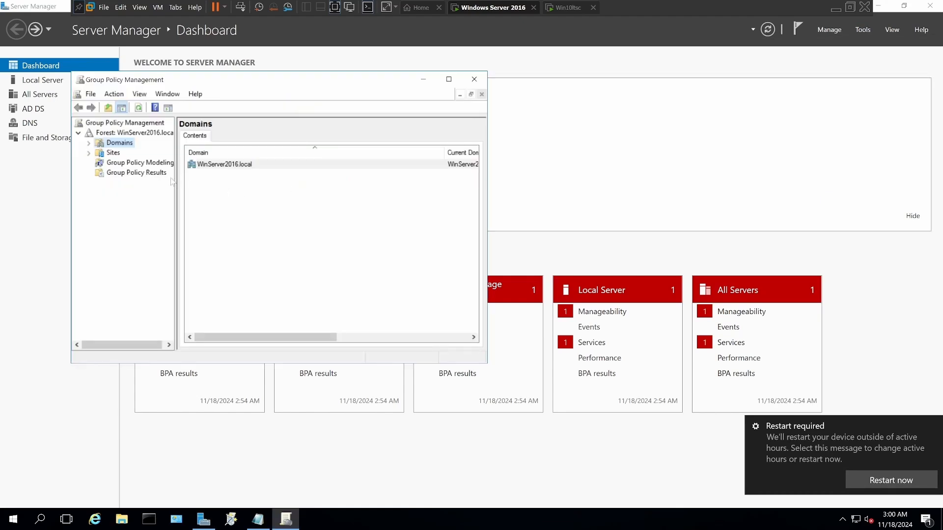
{"action": "left_click", "coordinate": [89, 145]}
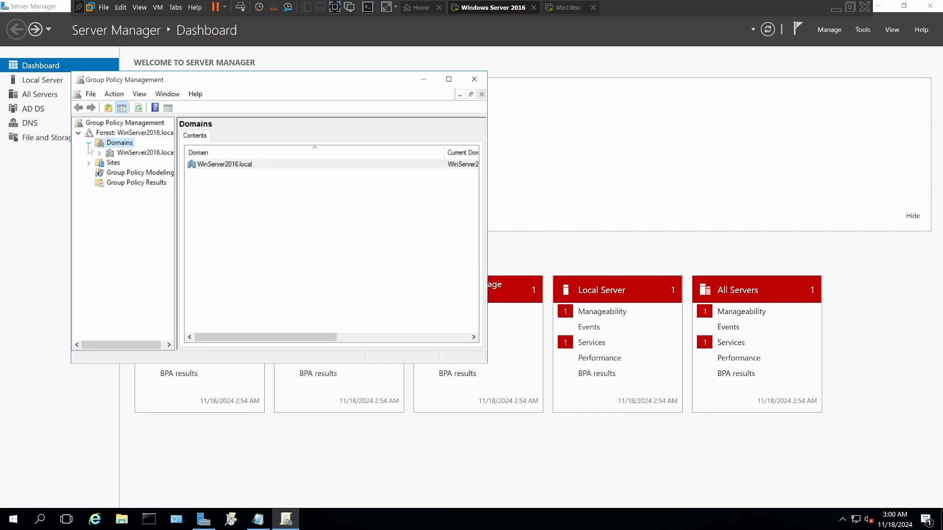
{"action": "left_click", "coordinate": [99, 154]}
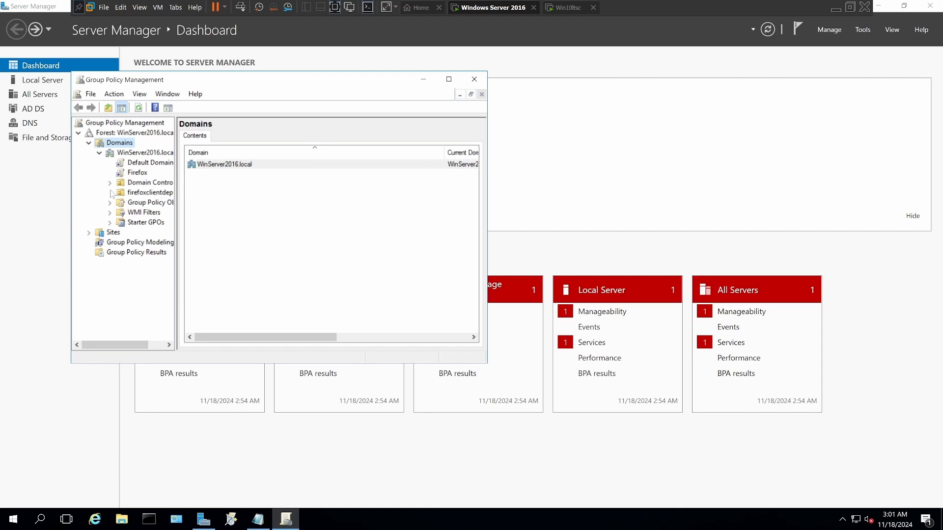
{"action": "right_click", "coordinate": [135, 176]}
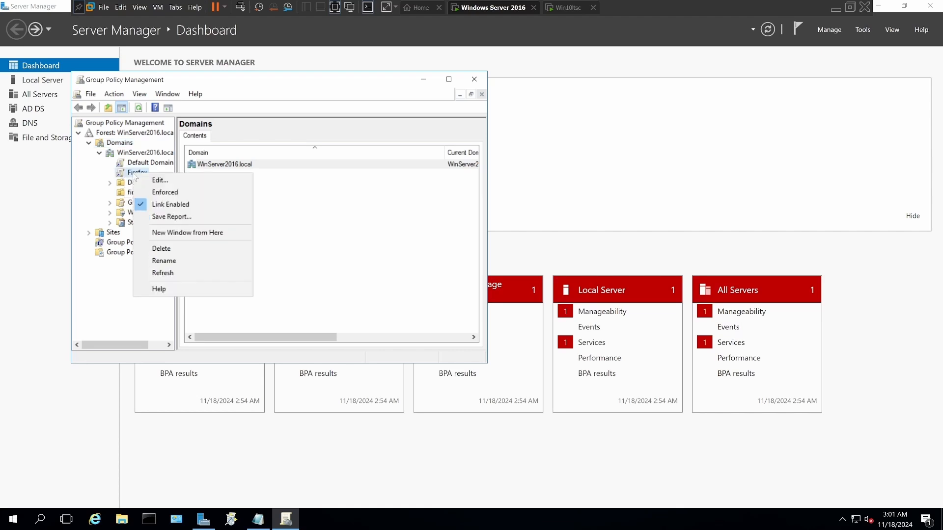
{"action": "left_click", "coordinate": [122, 192]}
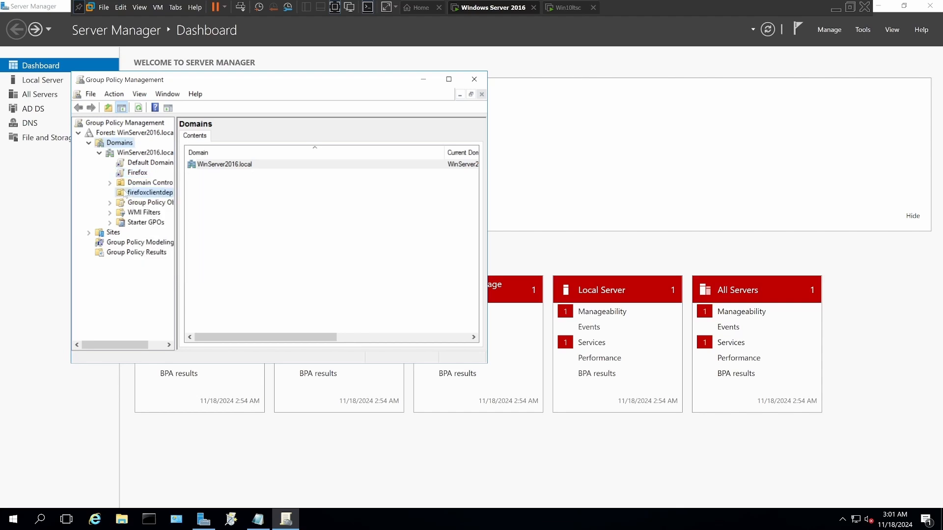
{"action": "right_click", "coordinate": [123, 192]}
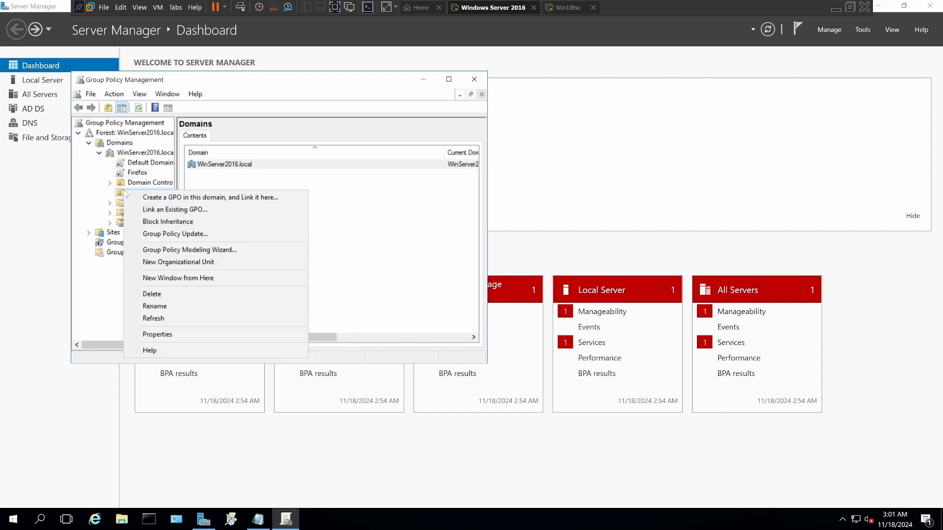
{"action": "left_click", "coordinate": [154, 210]}
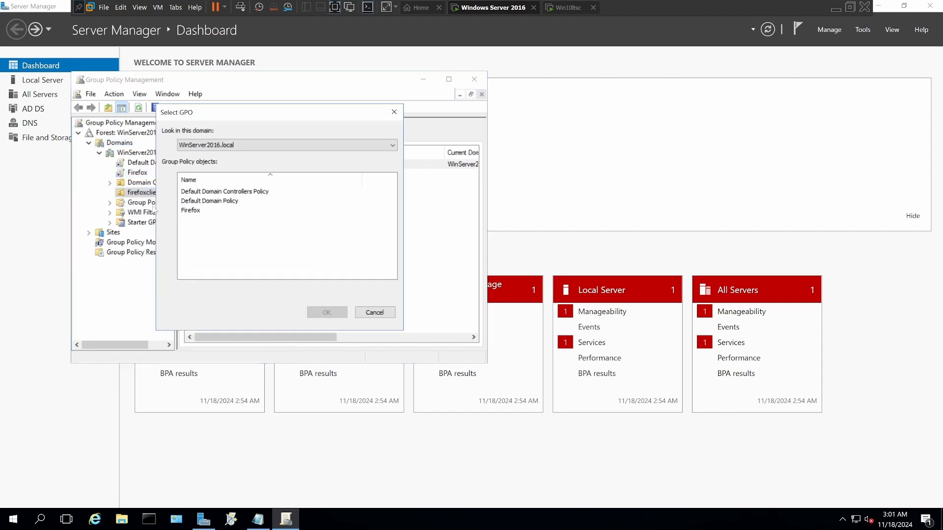
{"action": "left_click", "coordinate": [186, 212]}
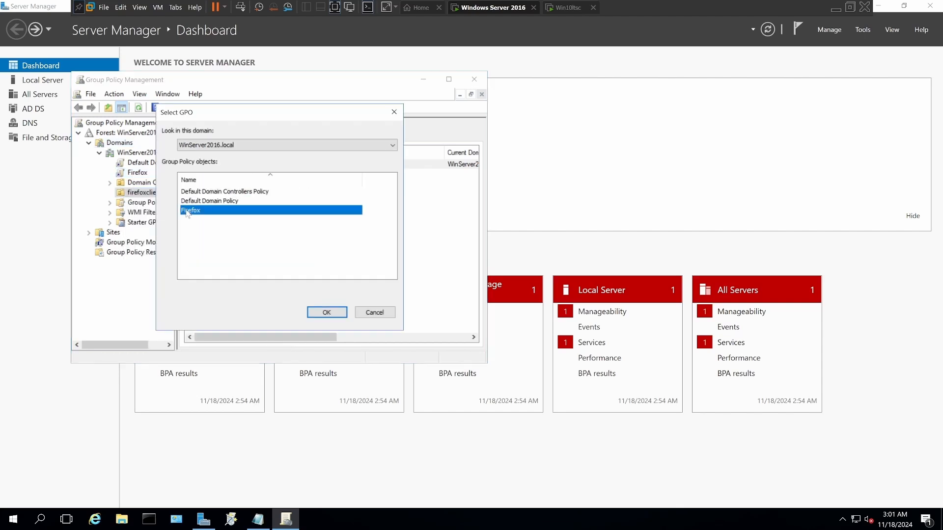
{"action": "left_click", "coordinate": [326, 313]}
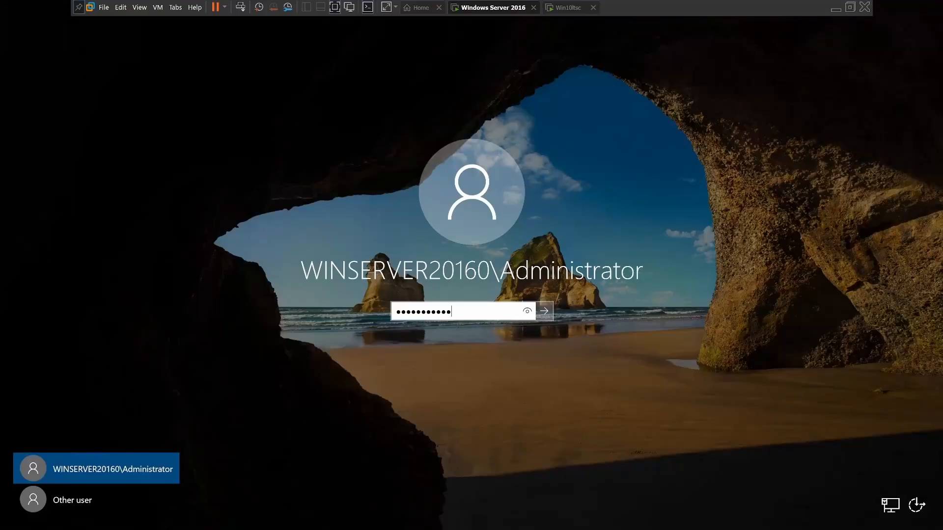
Step: Sign in to the server with the Administrator account password and expand WinServer2016.local in Group Policy Management
{"action": "key", "text": "Return"}
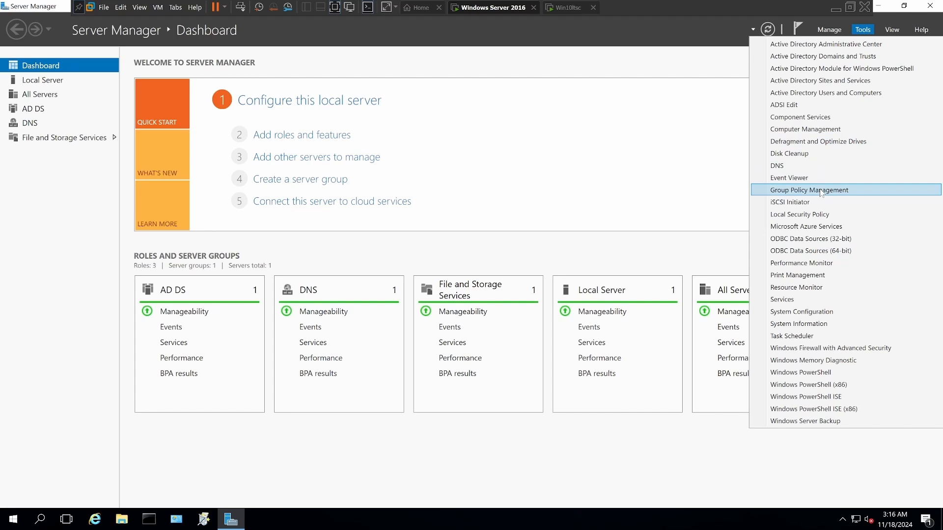
{"action": "left_click", "coordinate": [821, 192]}
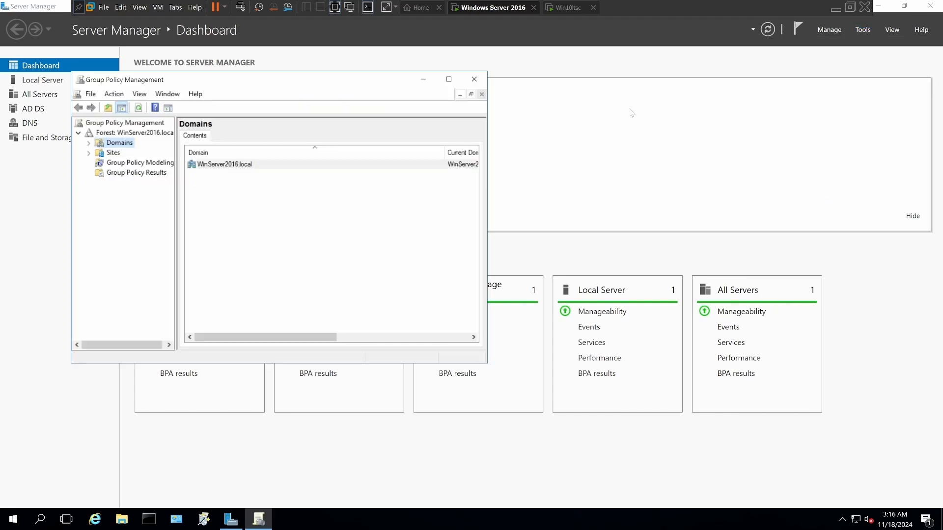
{"action": "double_click", "coordinate": [209, 165]}
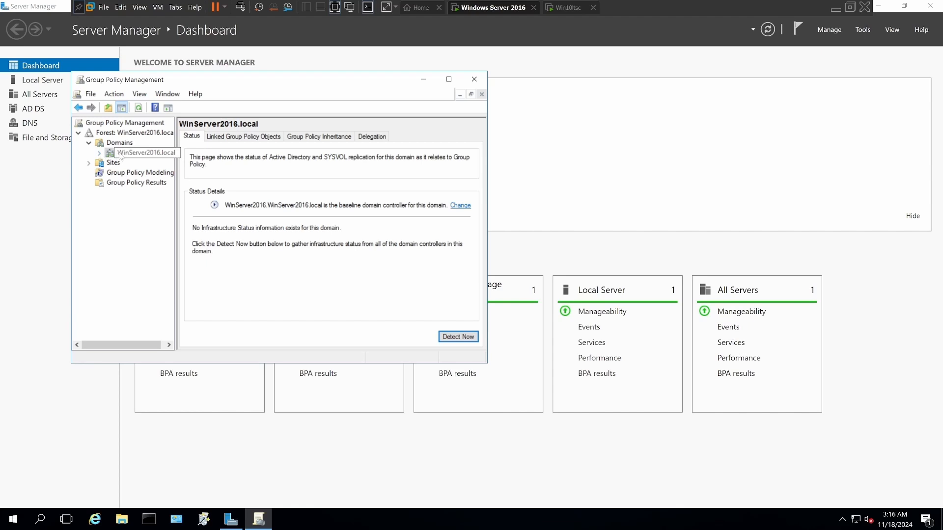
{"action": "left_click", "coordinate": [99, 154]}
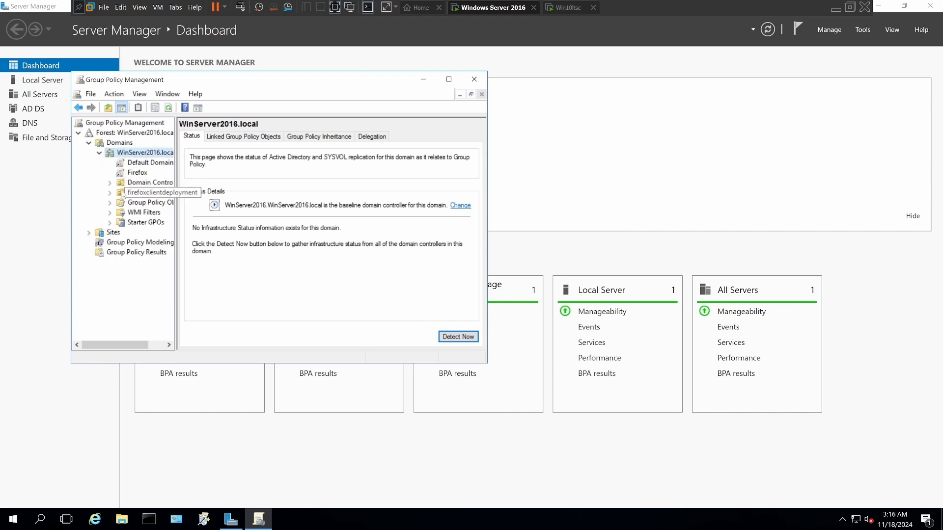
Step: Open the Firefox GPO linked to the domain for editing in the Group Policy Management Editor
{"action": "right_click", "coordinate": [130, 195]}
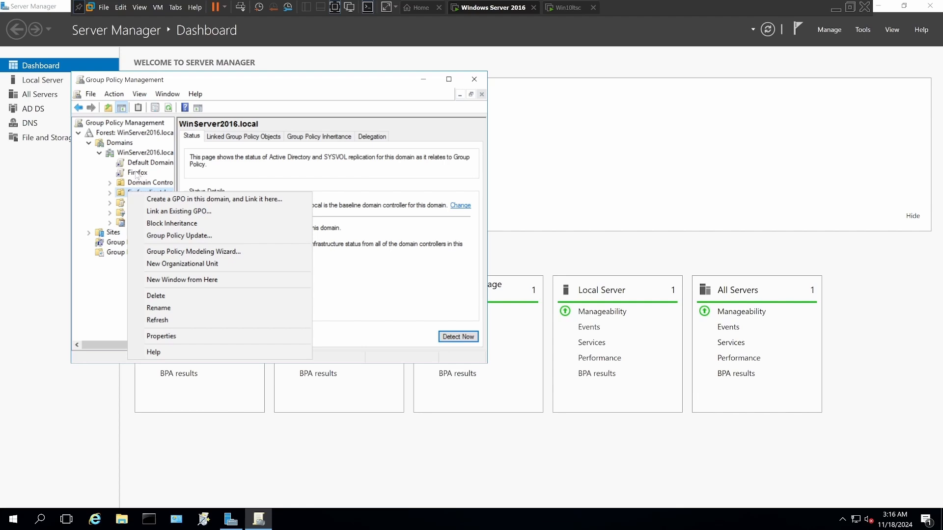
{"action": "right_click", "coordinate": [137, 174]}
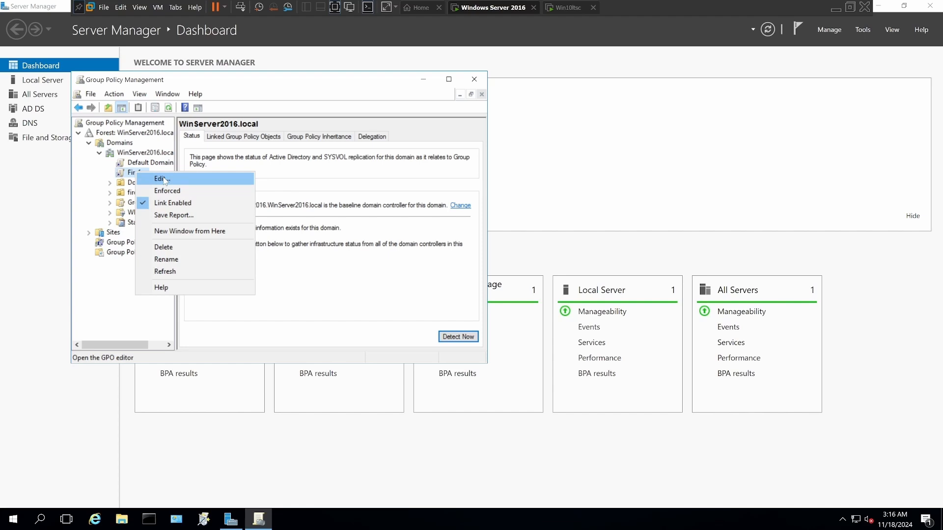
{"action": "left_click", "coordinate": [164, 179]}
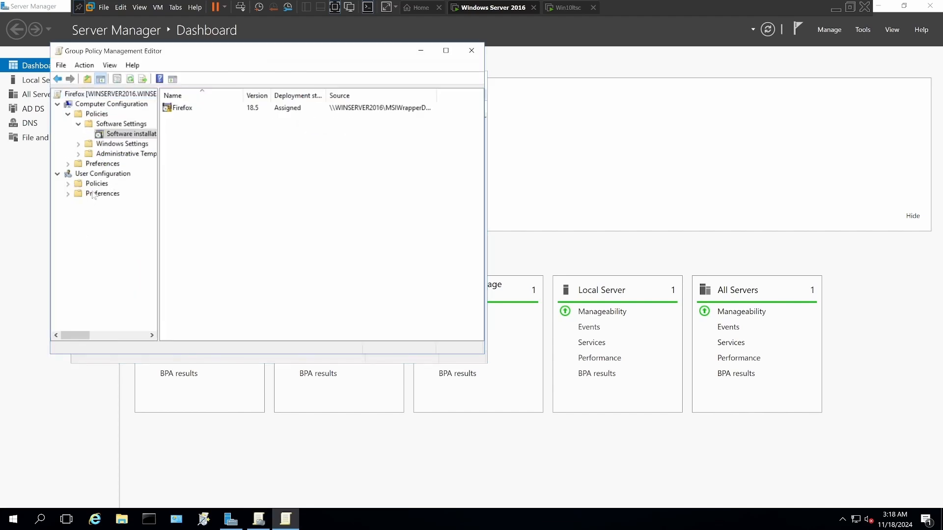
Step: Add Firefox Installer.msi from the MSIWrapperDeployment share as an Assigned software installation package under User Configuration policies
{"action": "double_click", "coordinate": [95, 184]}
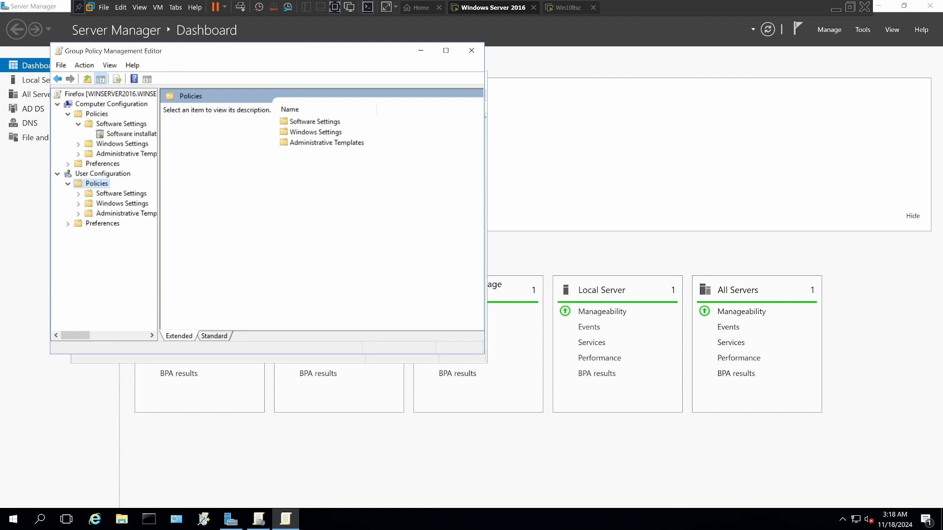
{"action": "double_click", "coordinate": [303, 123]}
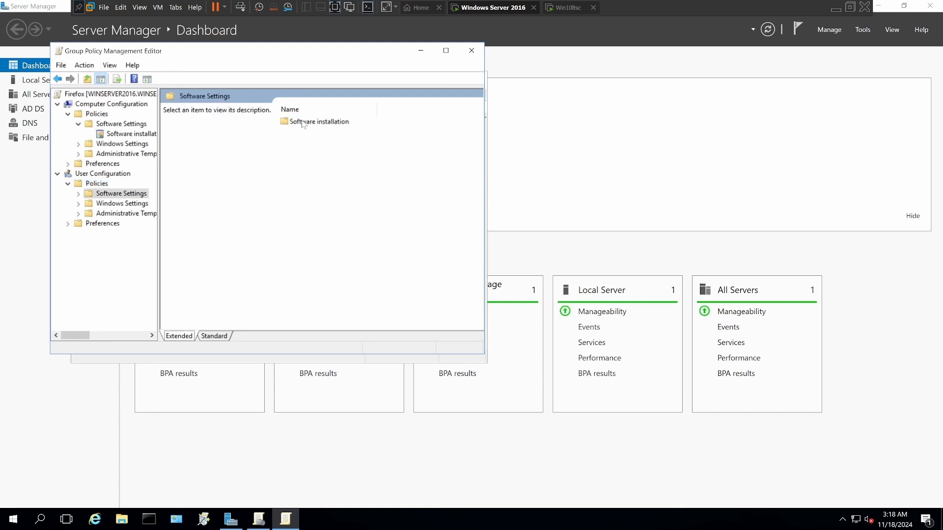
{"action": "double_click", "coordinate": [303, 123]}
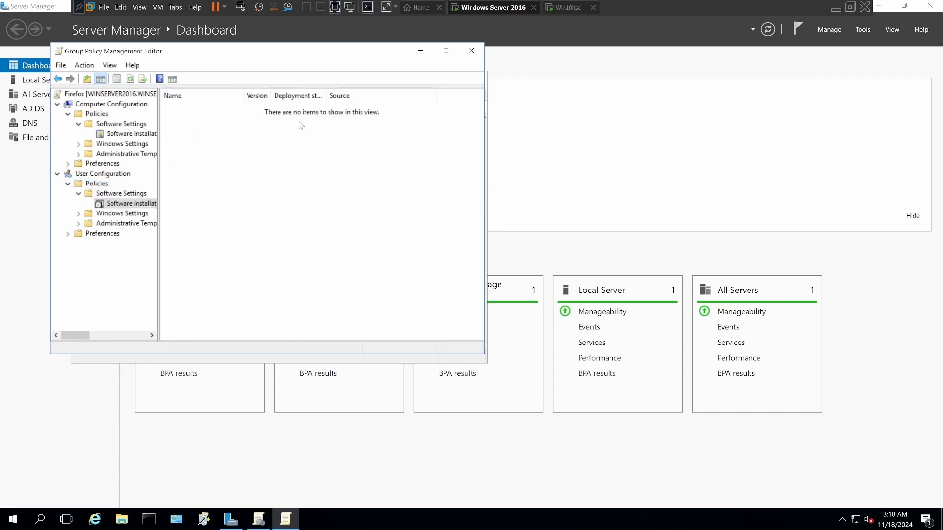
{"action": "right_click", "coordinate": [130, 203]}
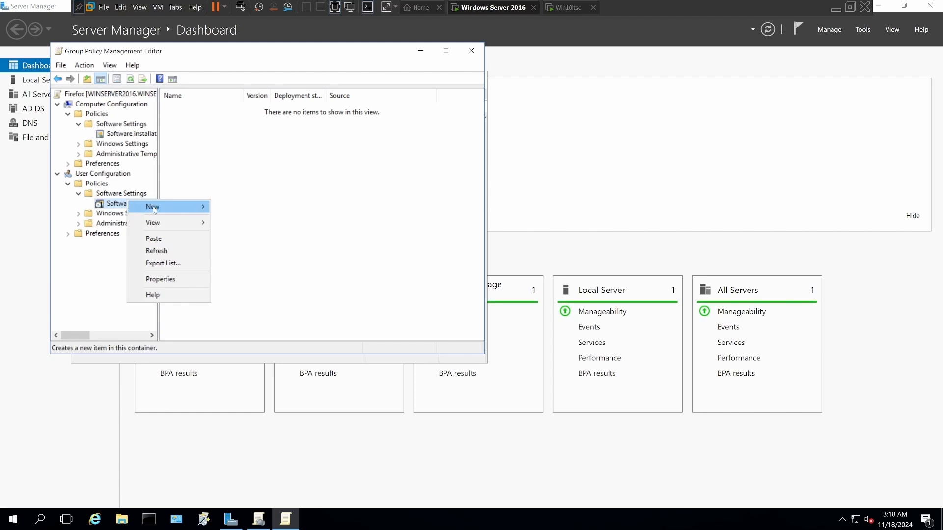
{"action": "mouse_move", "coordinate": [158, 209]}
{"action": "left_click", "coordinate": [231, 207]}
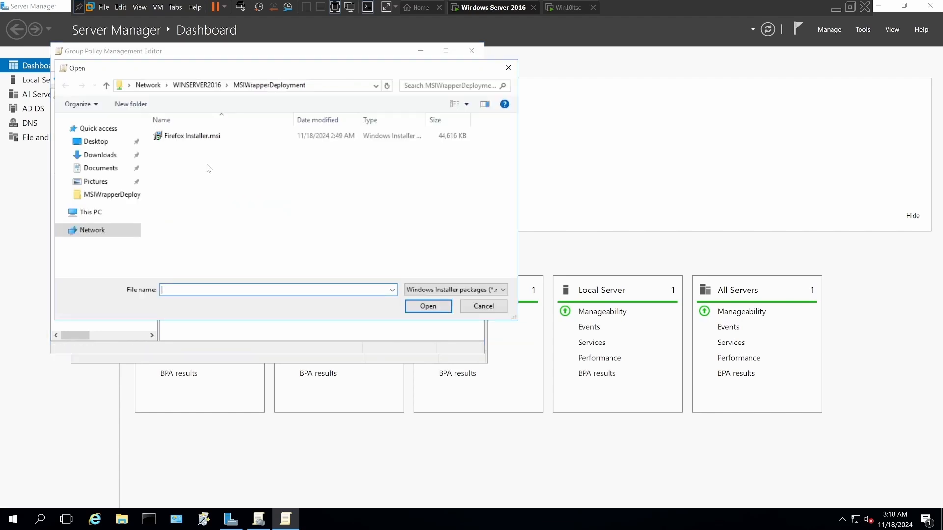
{"action": "left_click", "coordinate": [189, 137]}
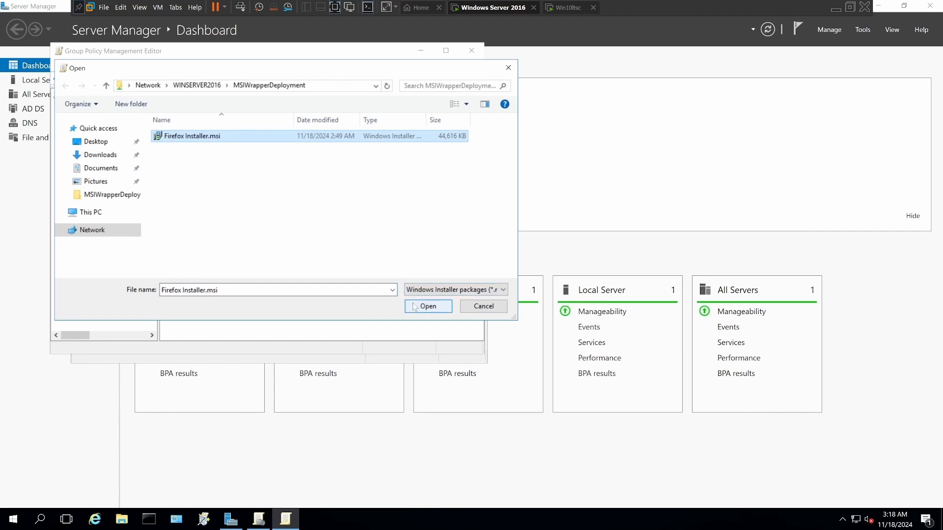
{"action": "left_click", "coordinate": [428, 306]}
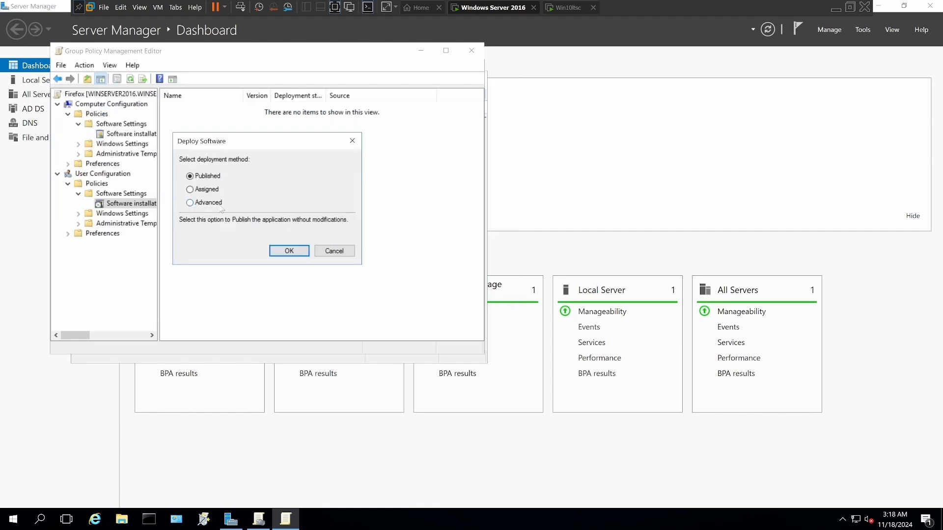
{"action": "left_click", "coordinate": [189, 203]}
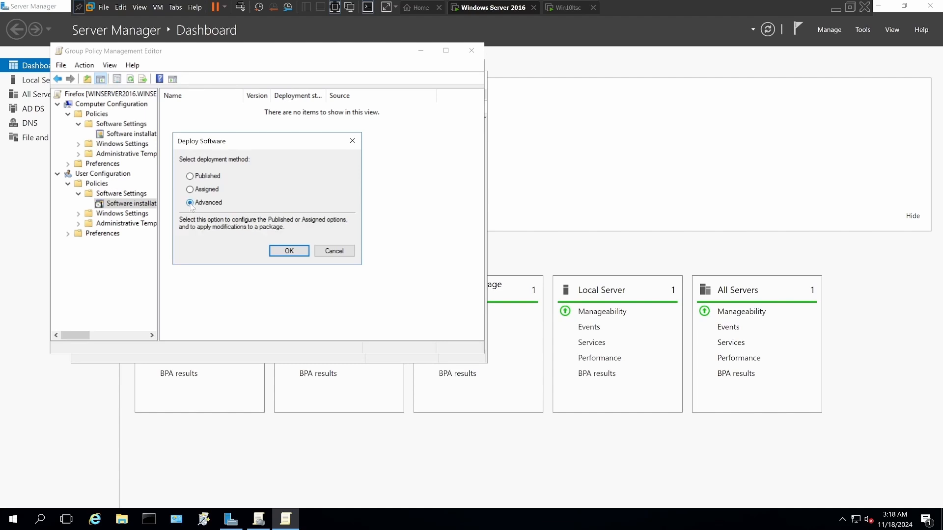
{"action": "left_click", "coordinate": [190, 190]}
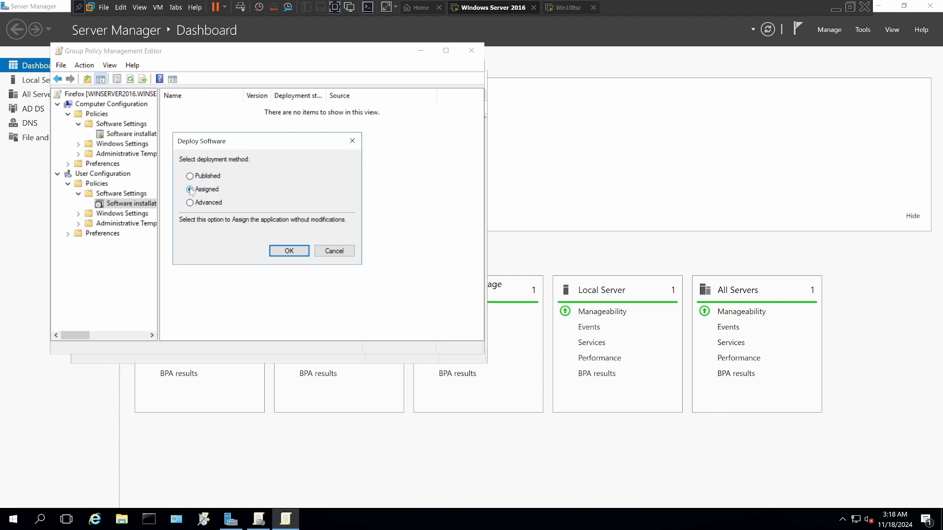
{"action": "left_click", "coordinate": [284, 251]}
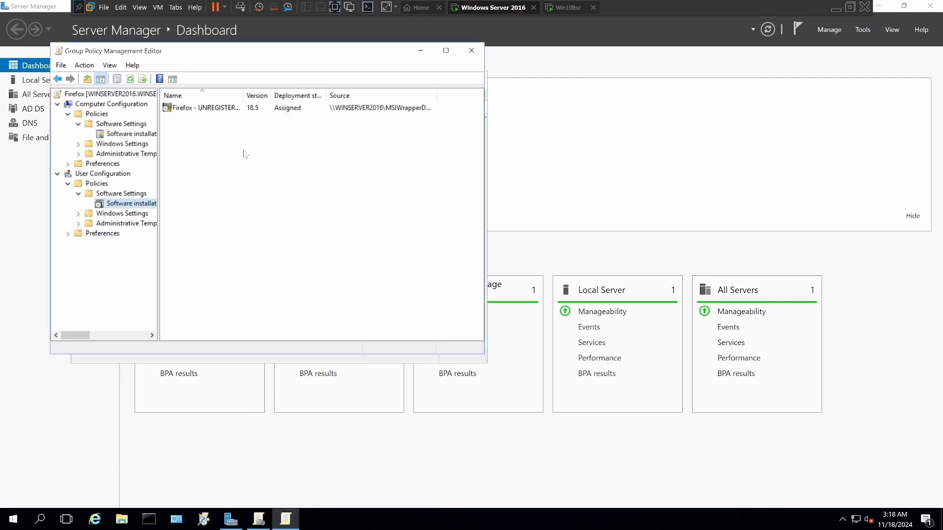
Step: Refresh the new user-assigned package and shorten its name to Firefox in its properties
{"action": "right_click", "coordinate": [186, 107]}
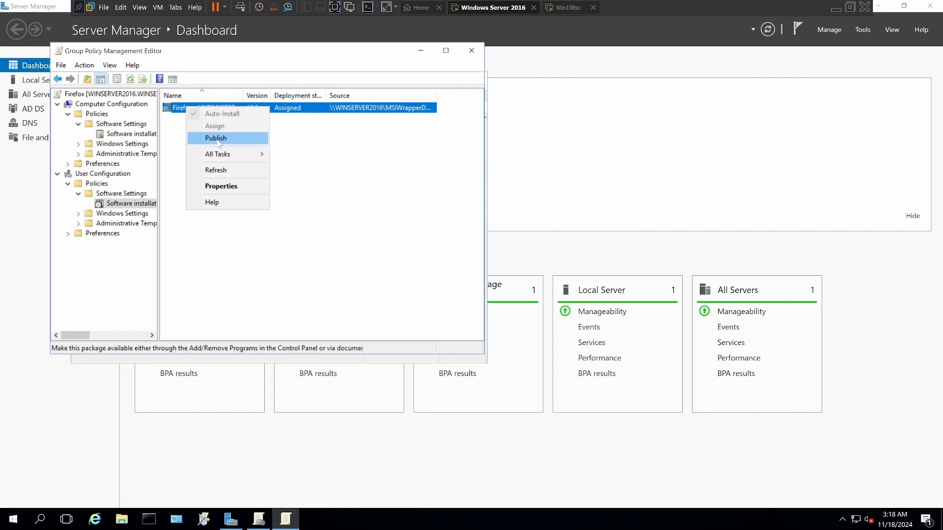
{"action": "left_click", "coordinate": [226, 172]}
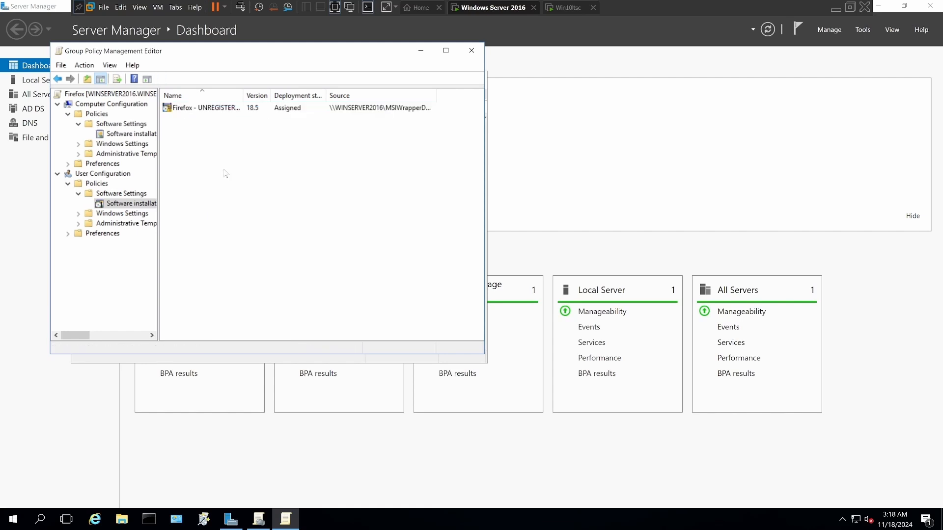
{"action": "right_click", "coordinate": [198, 115]}
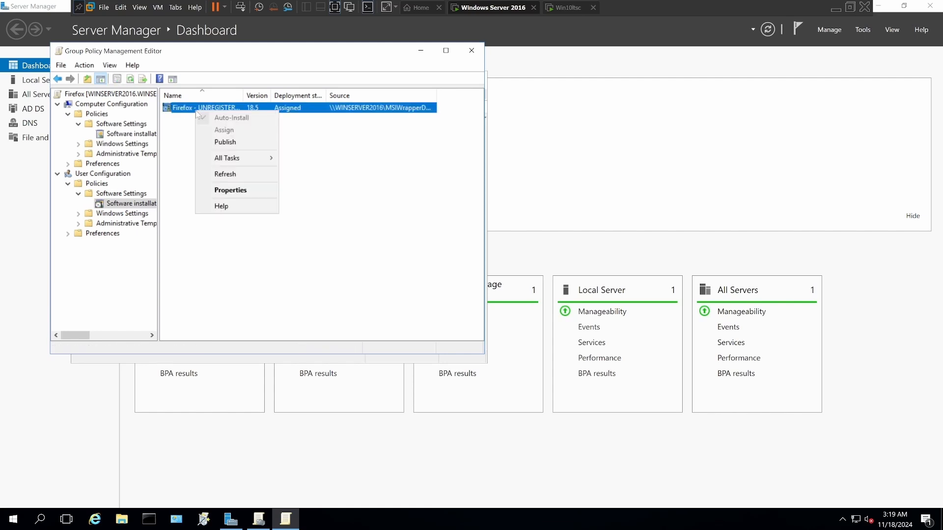
{"action": "left_click", "coordinate": [232, 191]}
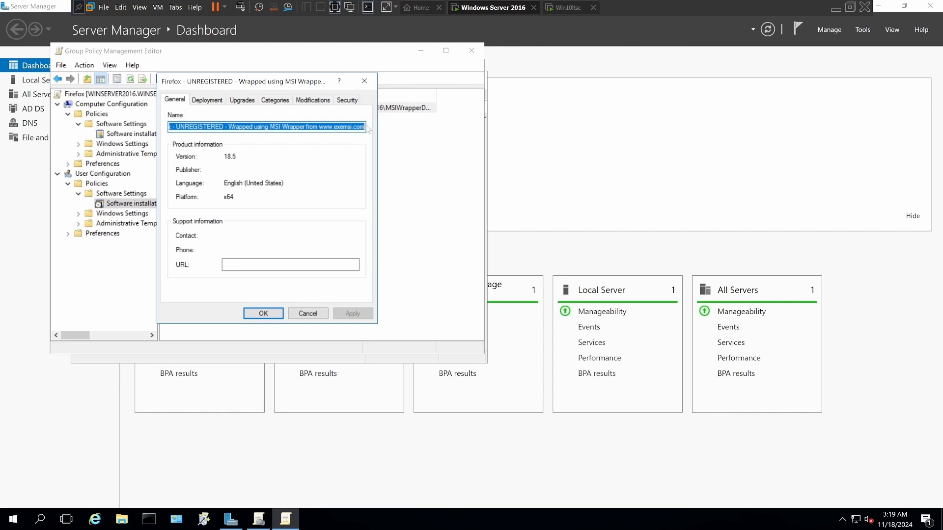
{"action": "left_click_drag", "start_coordinate": [366, 127], "coordinate": [187, 127]}
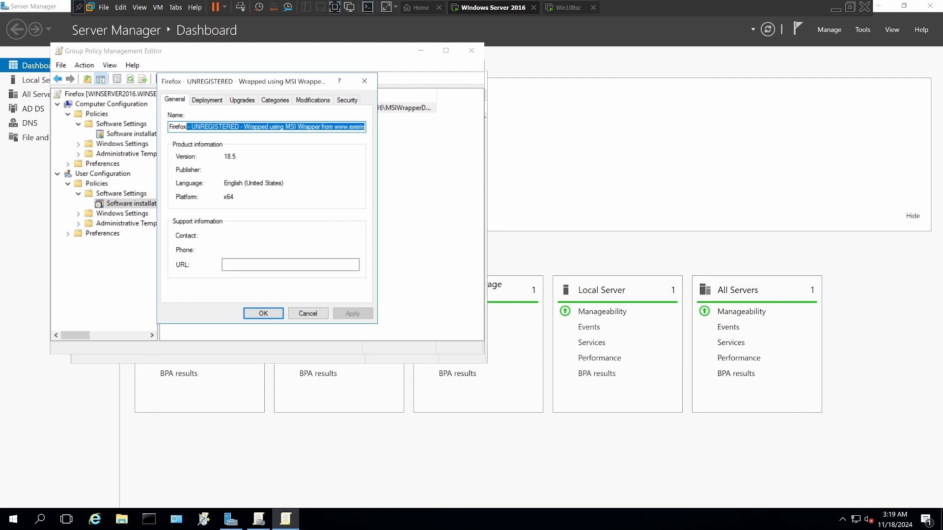
{"action": "key", "text": "BackSpace"}
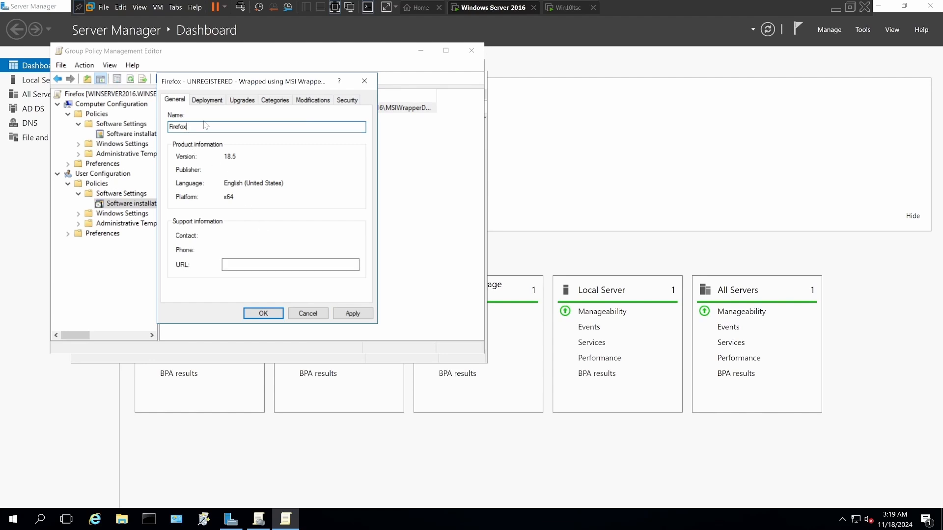
Step: Set the Firefox package to install at logon, review its security permissions and save the package properties
{"action": "left_click", "coordinate": [205, 100]}
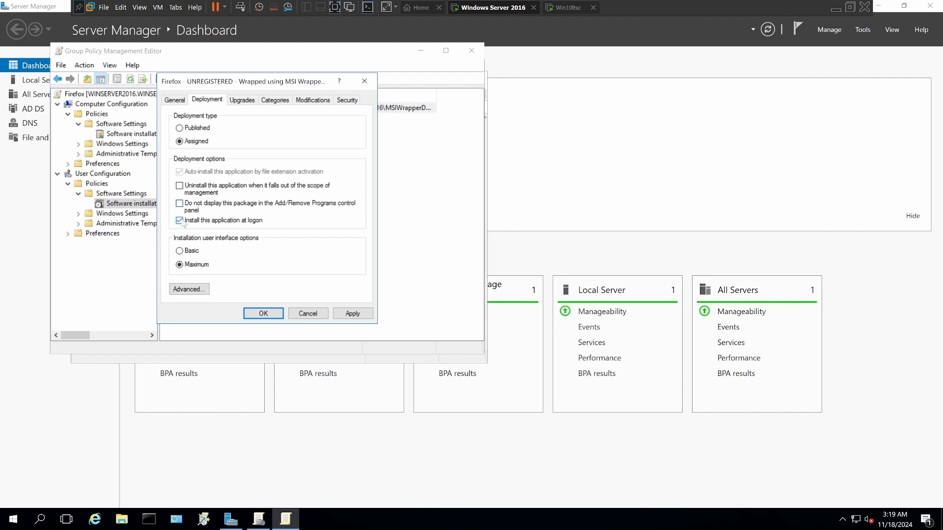
{"action": "left_click", "coordinate": [179, 220]}
{"action": "left_click", "coordinate": [347, 99]}
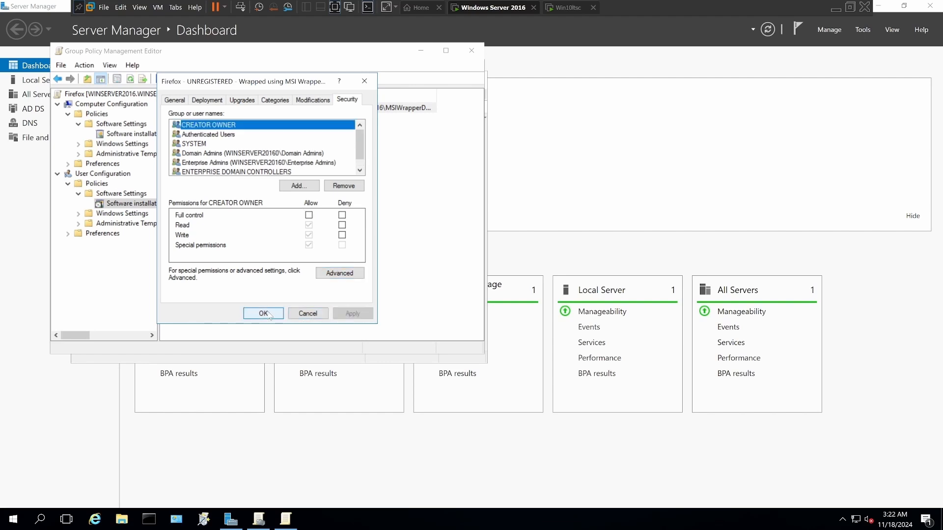
{"action": "left_click", "coordinate": [264, 313]}
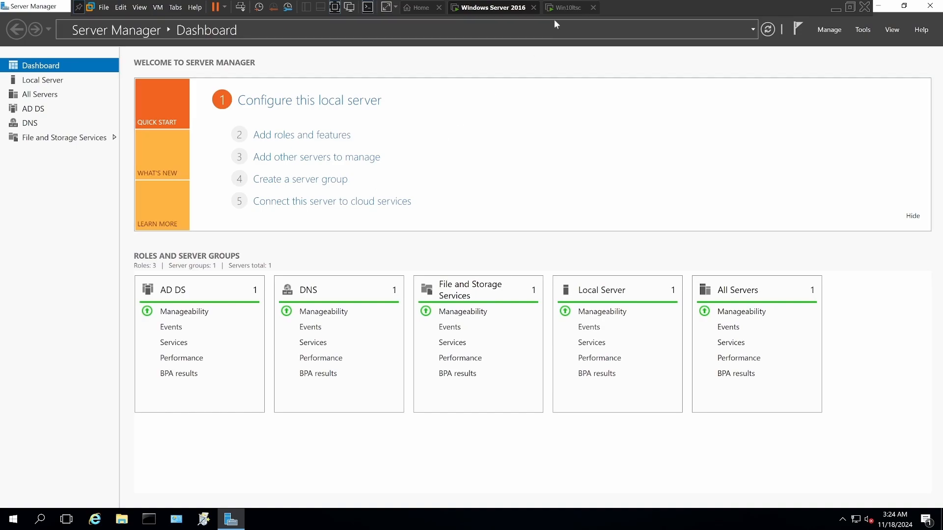
Step: Switch to the Win10ltsc virtual machine, run gpupdate /force in Command Prompt and accept the restart
{"action": "left_click", "coordinate": [567, 7]}
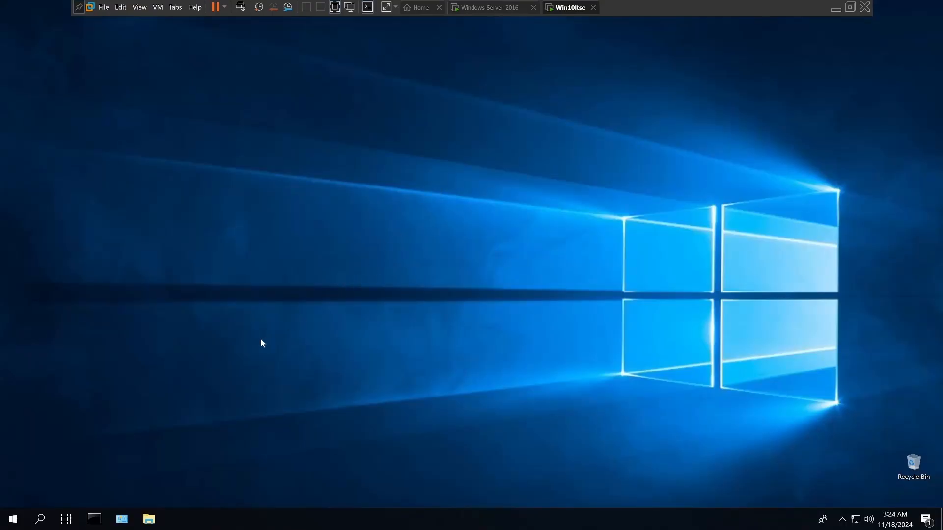
{"action": "left_click", "coordinate": [94, 519]}
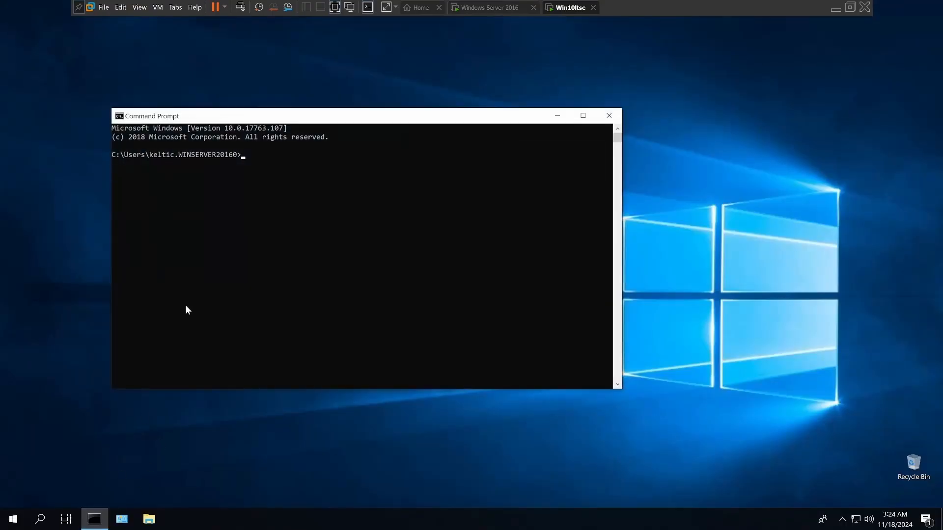
{"action": "left_click", "coordinate": [239, 155]}
{"action": "type", "text": "gp update /force"}
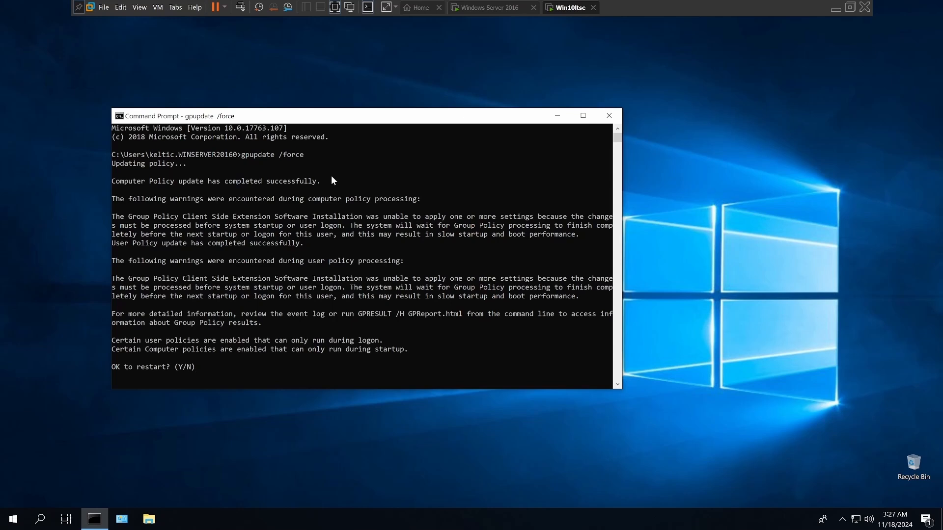
{"action": "type", "text": "y"}
{"action": "key", "text": "Return"}
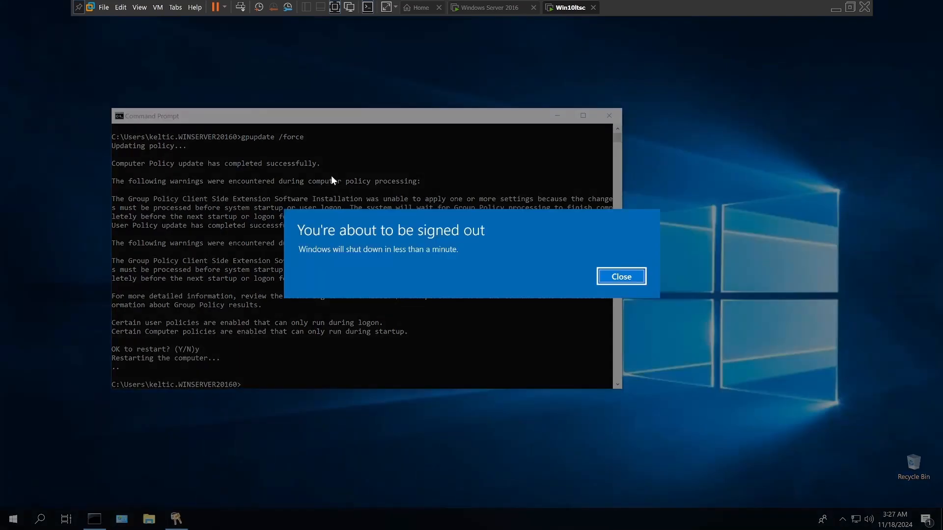
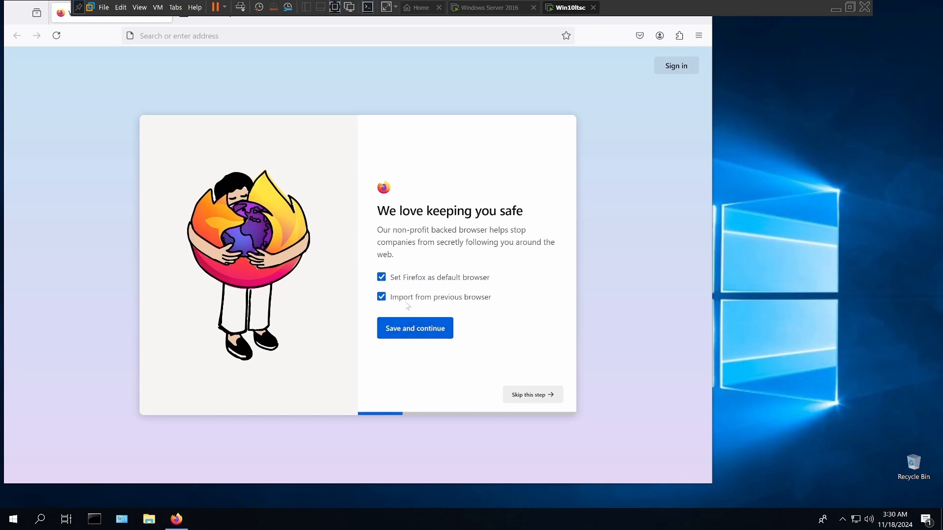
Step: Make Firefox the default browser without importing from the previous browser, and close the Default apps settings
{"action": "left_click", "coordinate": [386, 299]}
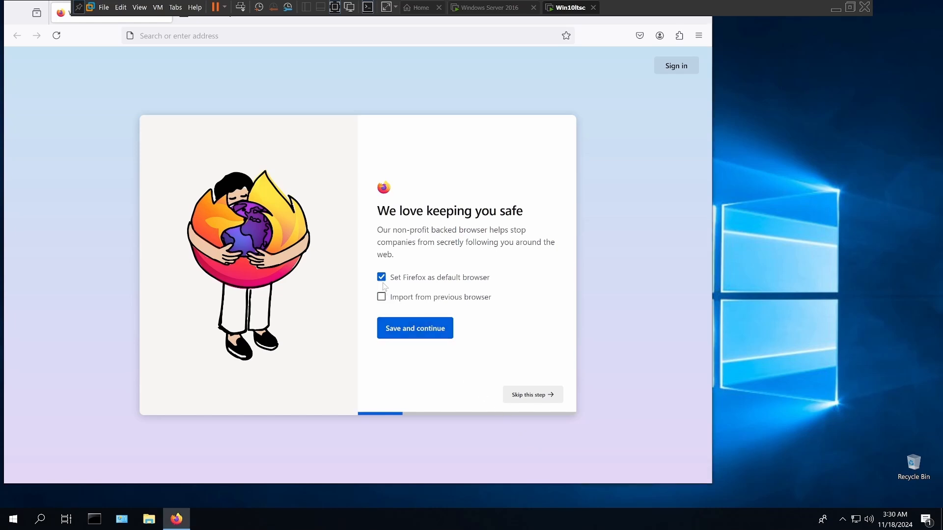
{"action": "left_click", "coordinate": [426, 325]}
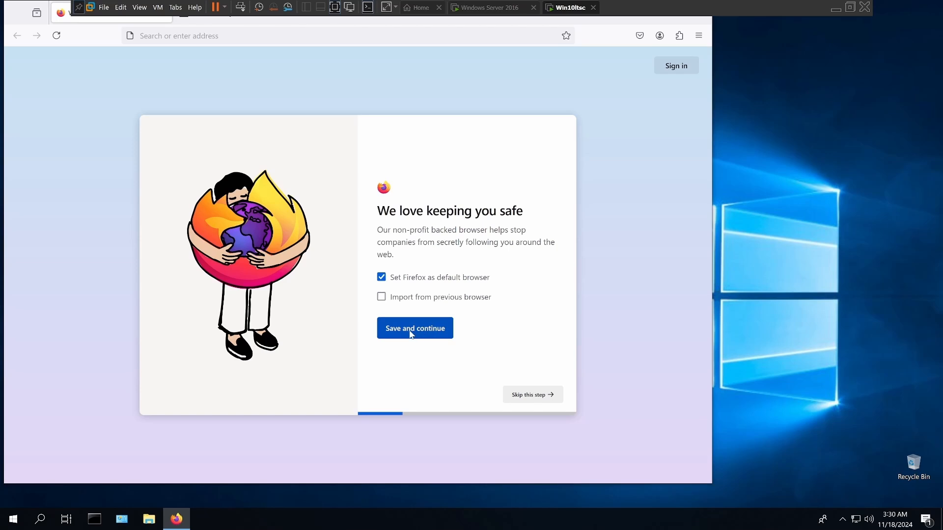
{"action": "left_click", "coordinate": [412, 333]}
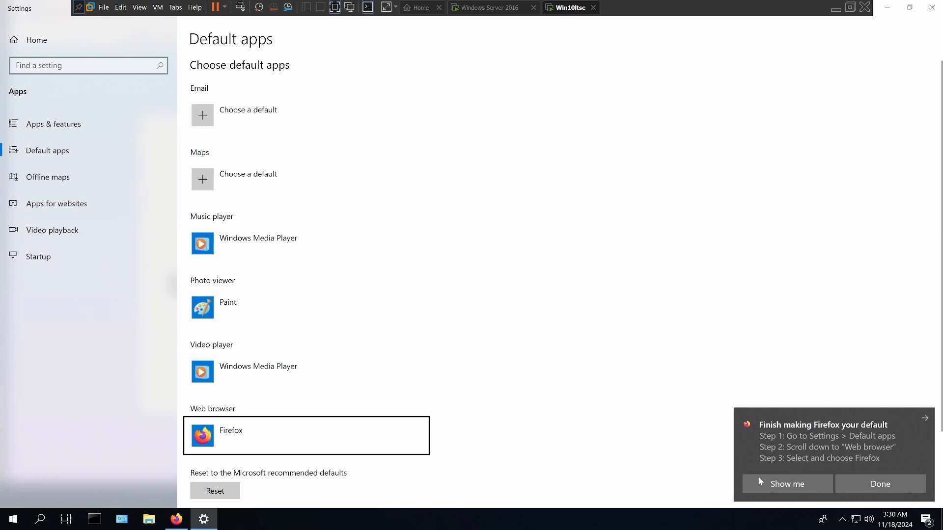
{"action": "left_click", "coordinate": [851, 484]}
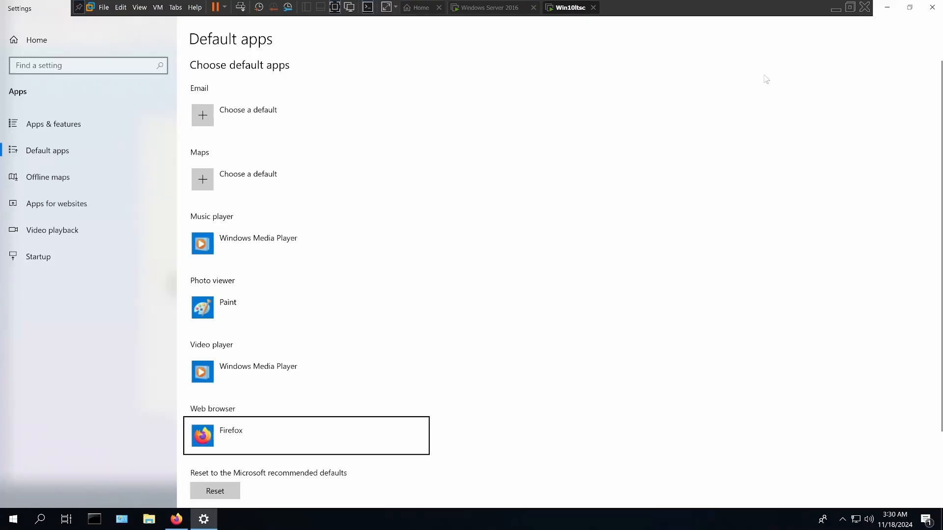
{"action": "left_click", "coordinate": [932, 7]}
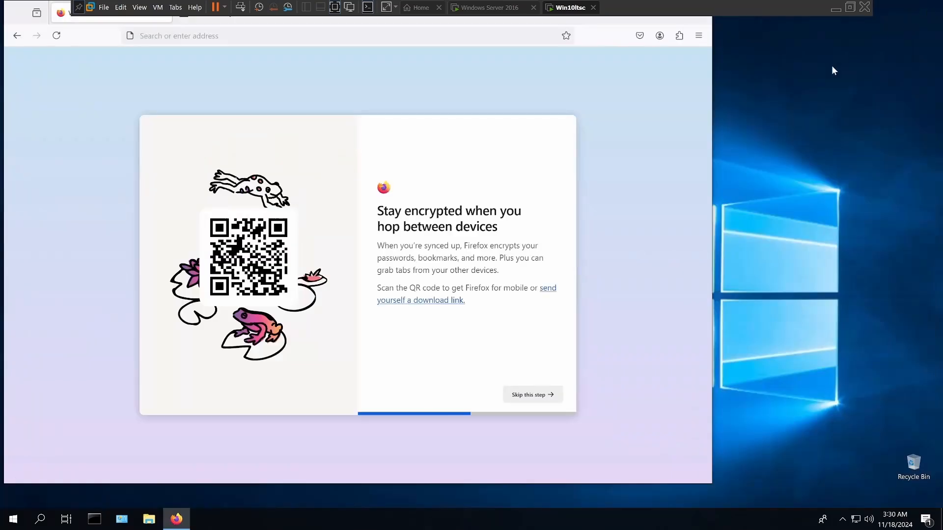
Step: Skip the remaining Firefox welcome pages, start browsing and close the Firefox window
{"action": "left_click", "coordinate": [526, 397]}
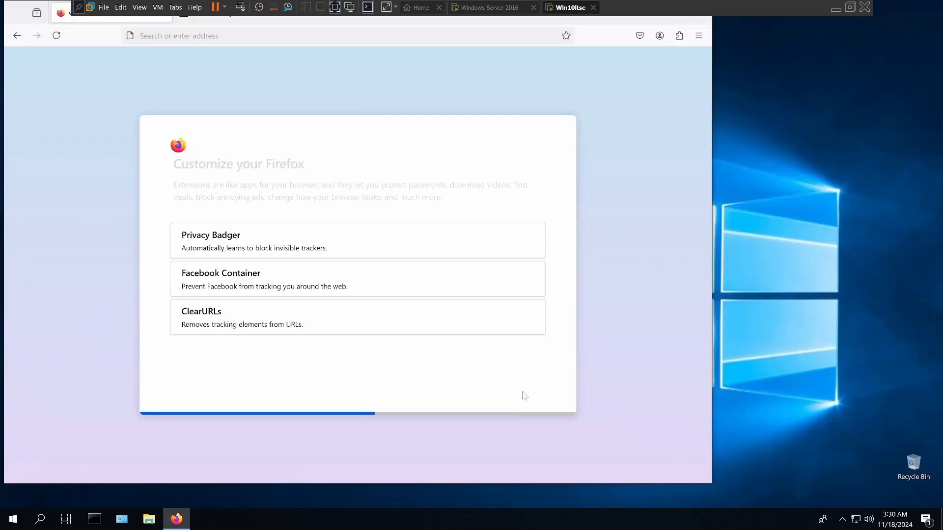
{"action": "left_click", "coordinate": [514, 380]}
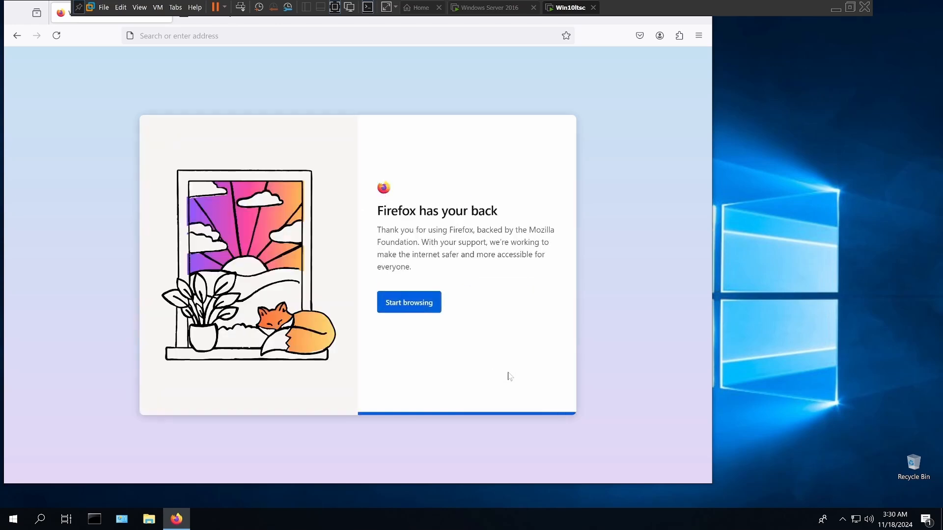
{"action": "left_click", "coordinate": [420, 305]}
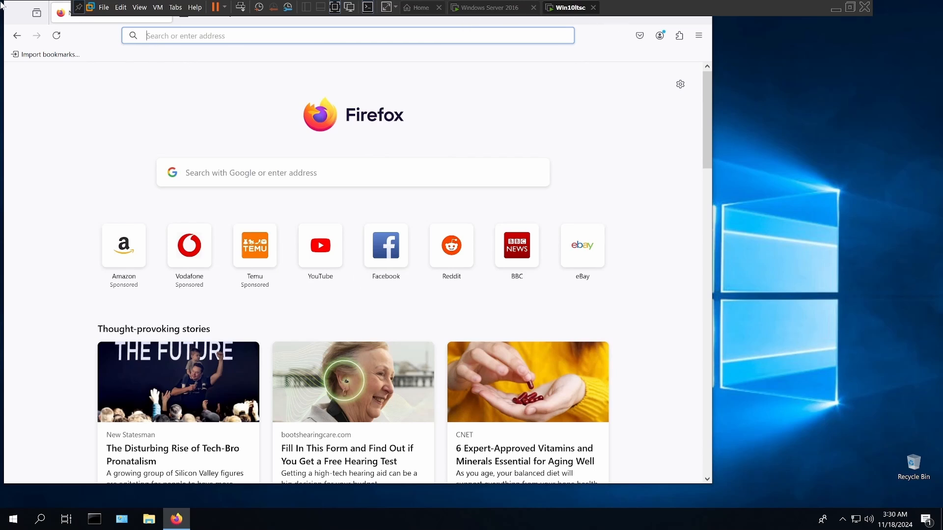
{"action": "left_click_drag", "start_coordinate": [16, 10], "coordinate": [187, 37]}
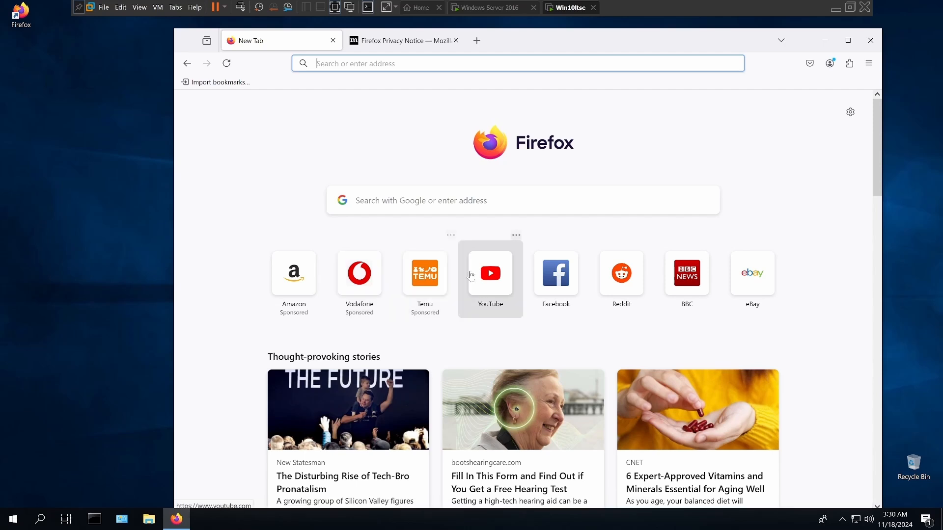
{"action": "left_click", "coordinate": [871, 40]}
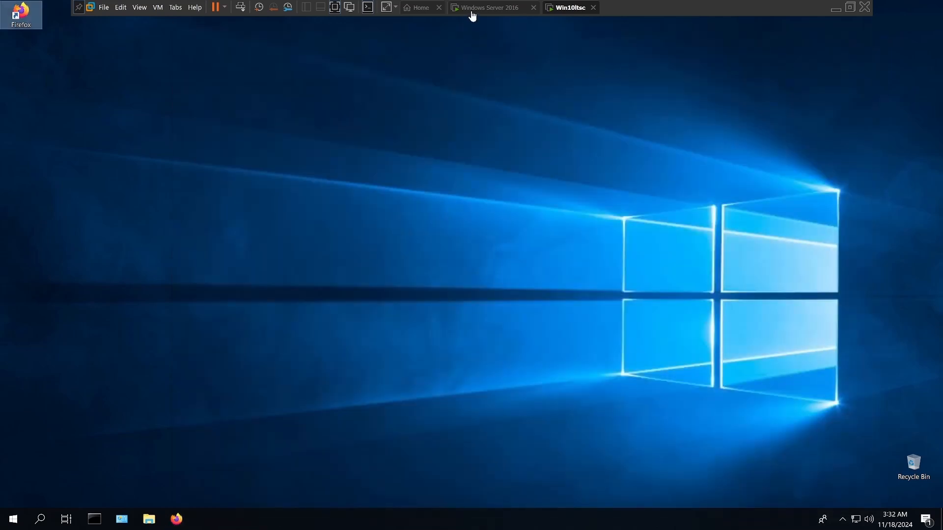
Step: Switch to the Windows Server 2016 virtual machine, install the pending Windows Defender update and close Settings
{"action": "left_click", "coordinate": [473, 10]}
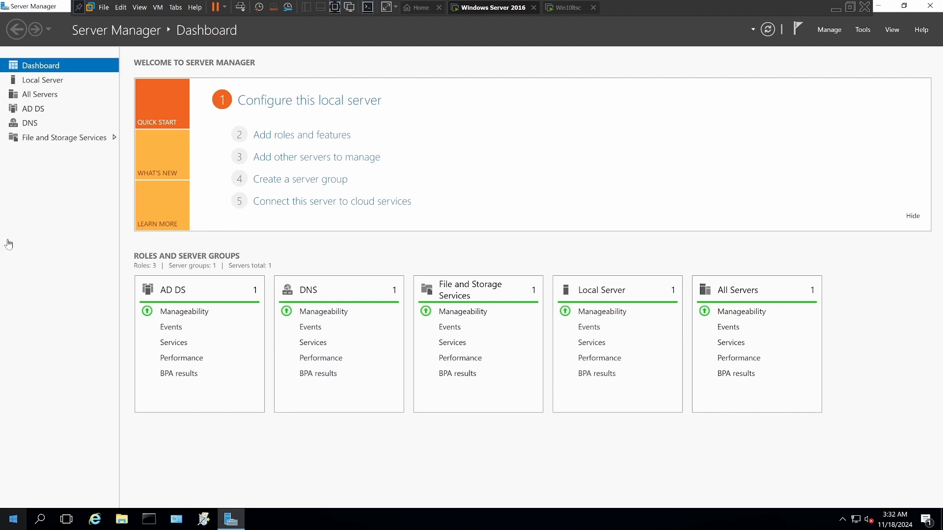
{"action": "left_click", "coordinate": [14, 519]}
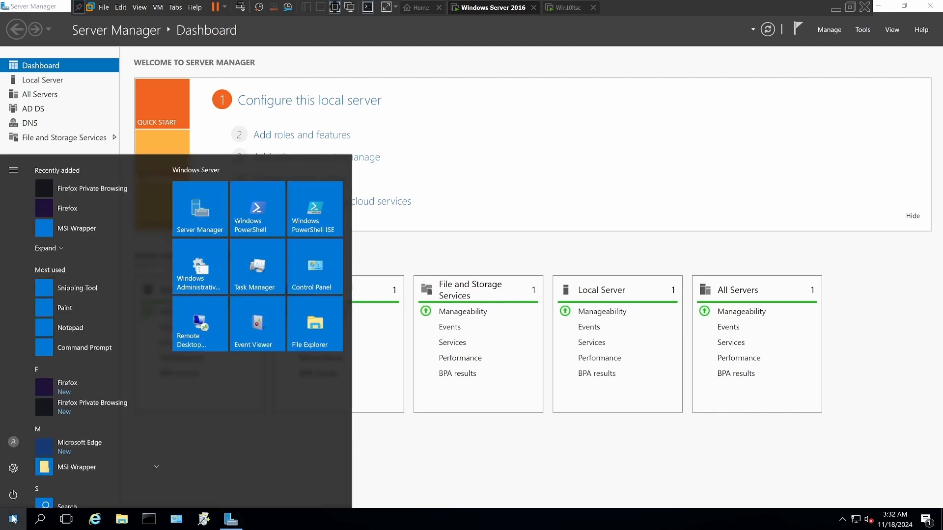
{"action": "left_click", "coordinate": [14, 469]}
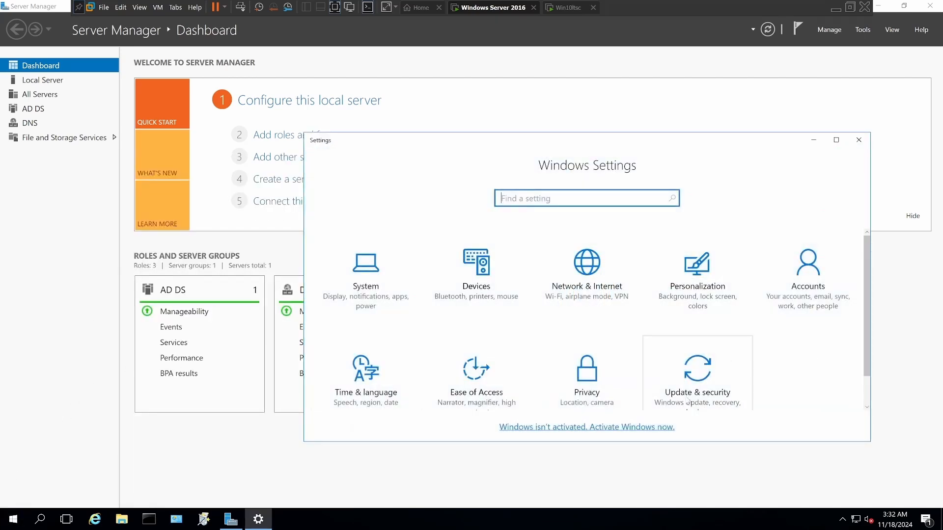
{"action": "left_click", "coordinate": [708, 367]}
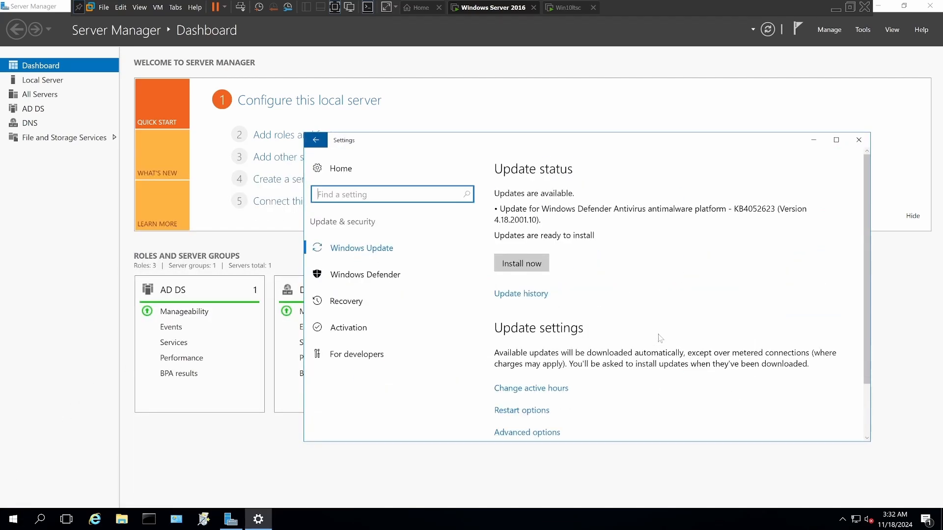
{"action": "left_click", "coordinate": [522, 268]}
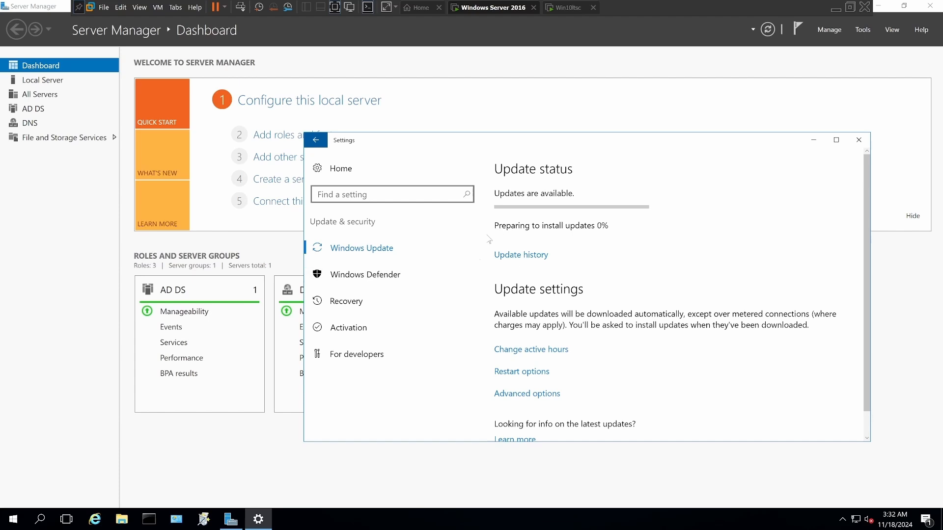
{"action": "left_click_drag", "start_coordinate": [497, 150], "coordinate": [554, 143]}
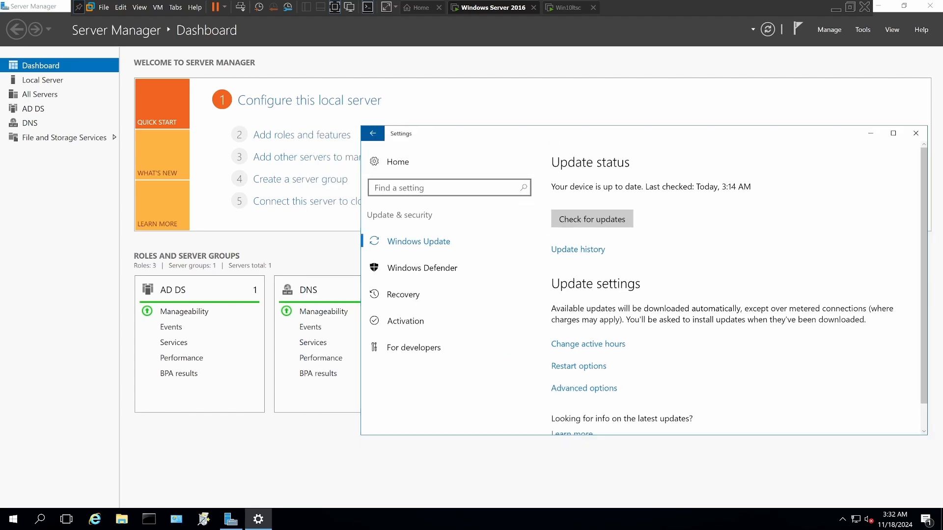
{"action": "left_click", "coordinate": [916, 133]}
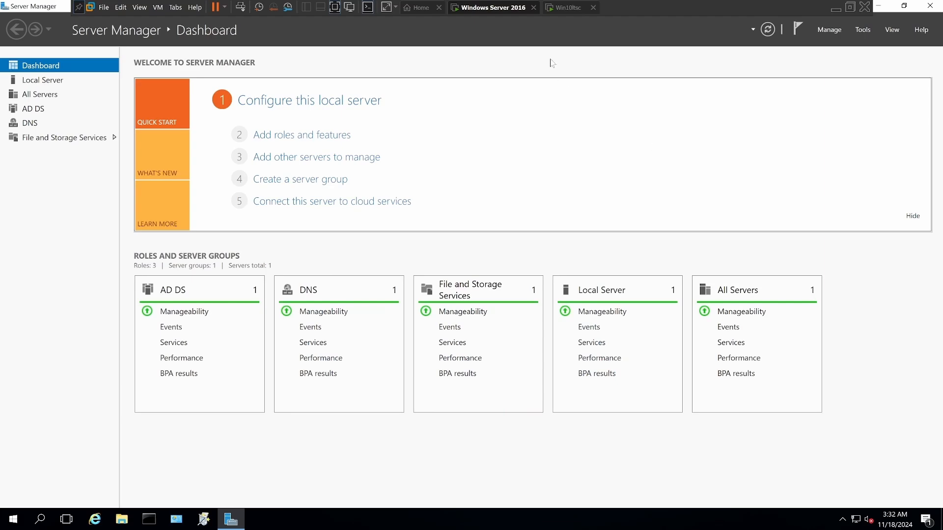
Step: Start a new MSI Wrapper conversion with vlc-3.0.21-win64.exe from Downloads as the setup executable and compression kept at None
{"action": "left_click", "coordinate": [559, 9]}
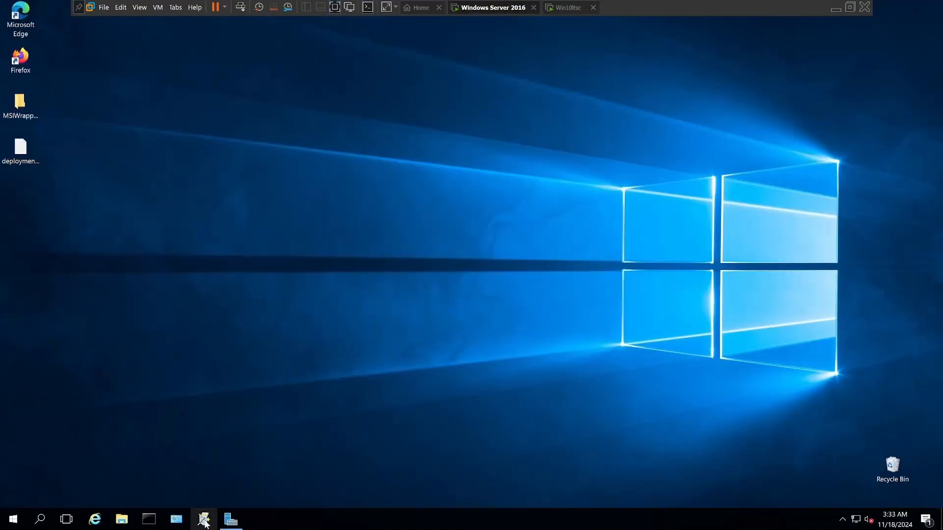
{"action": "left_click", "coordinate": [203, 521]}
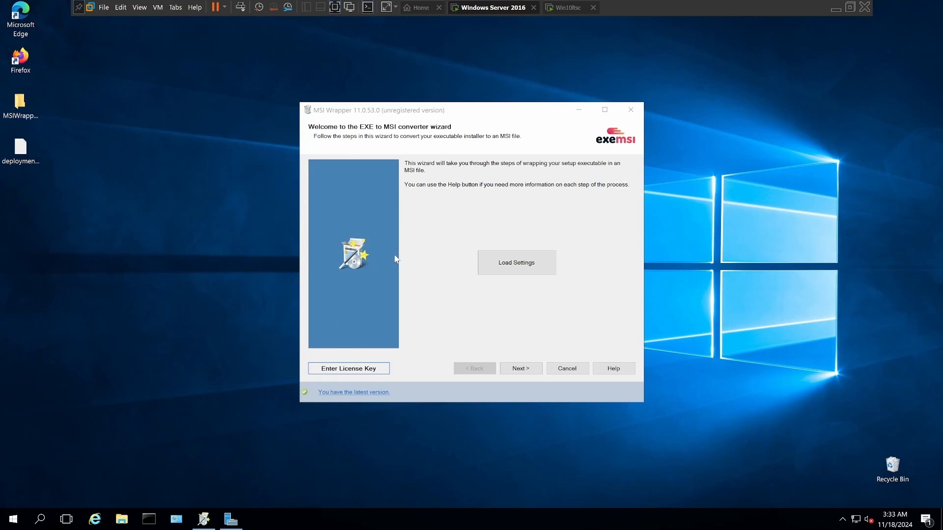
{"action": "left_click", "coordinate": [518, 369]}
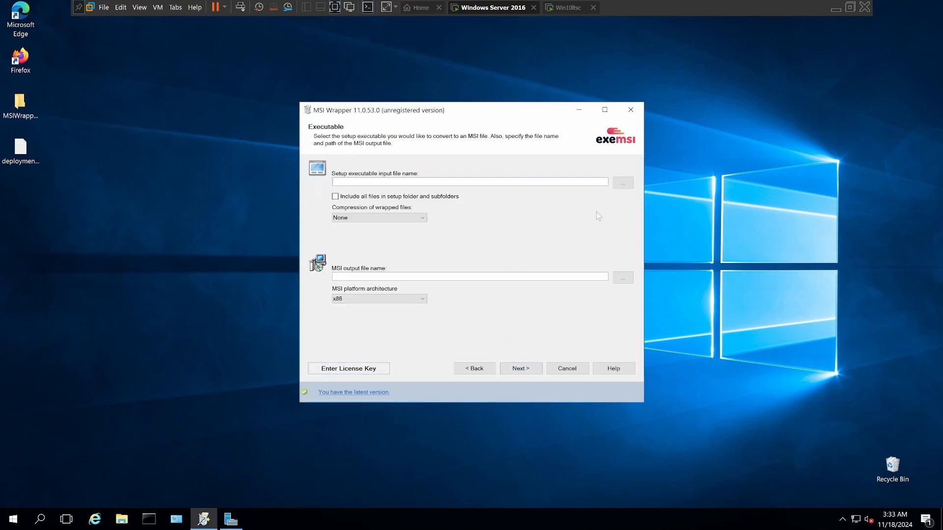
{"action": "left_click", "coordinate": [623, 186]}
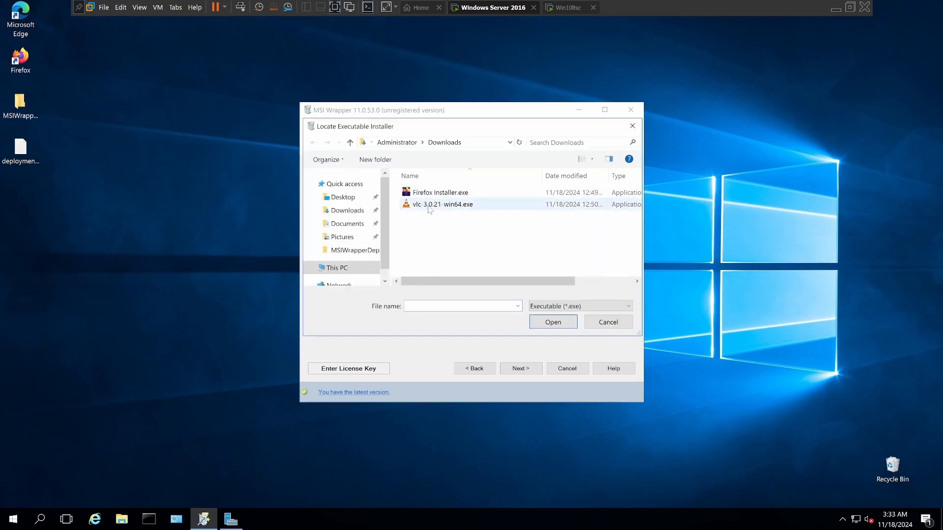
{"action": "left_click", "coordinate": [428, 207]}
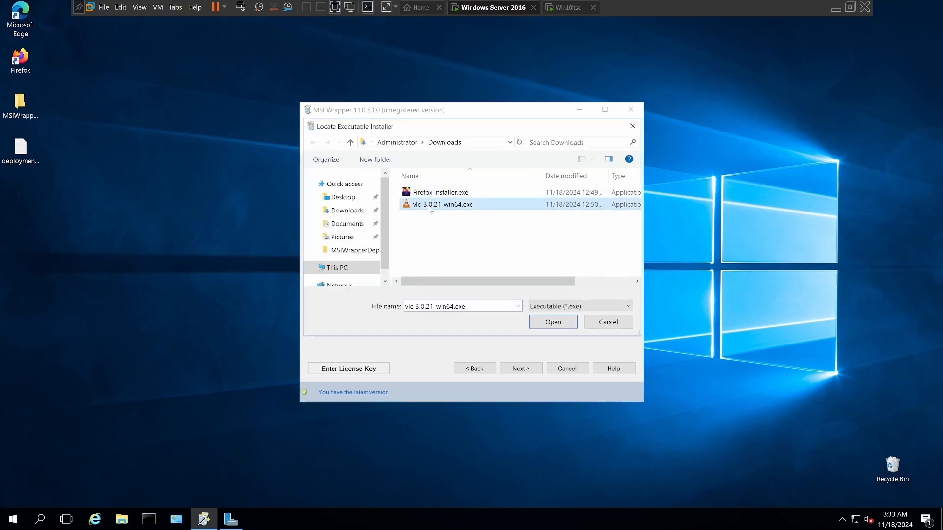
{"action": "left_click", "coordinate": [553, 323]}
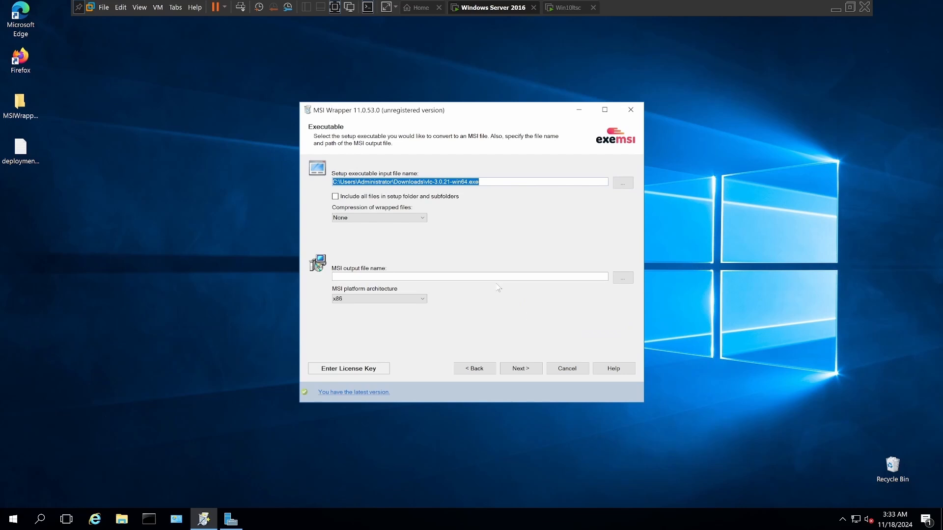
{"action": "left_click", "coordinate": [422, 219]}
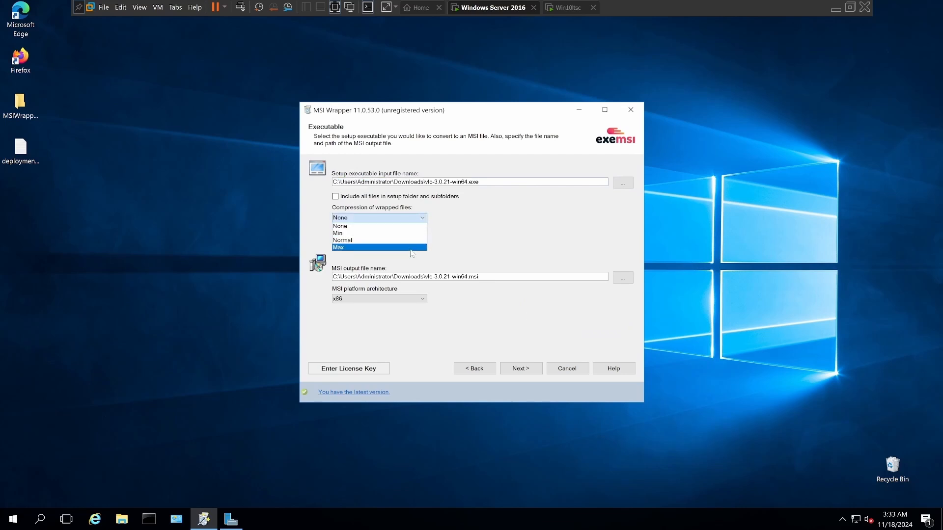
{"action": "left_click", "coordinate": [405, 227]}
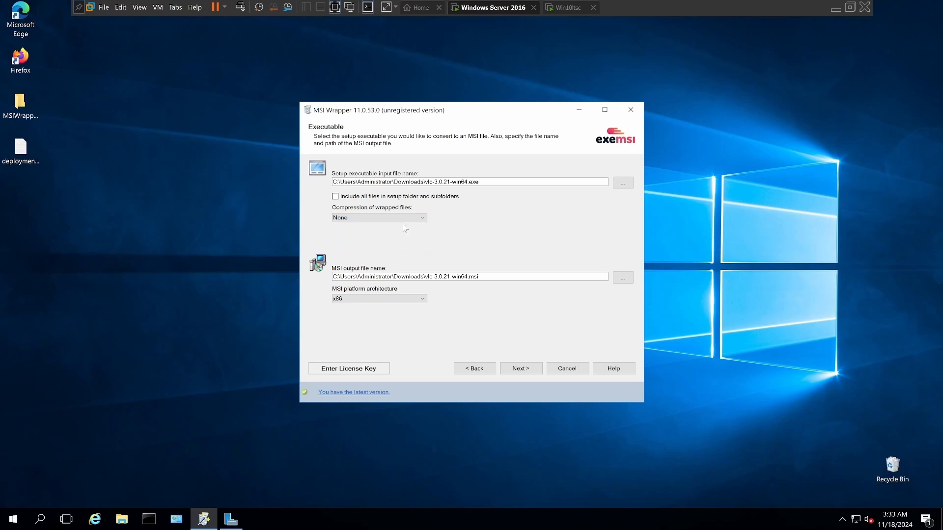
Step: Set the output to vlc-3.0.21-win64.msi in the desktop's MSIWrapperDeployment folder and choose the MSI platform architecture
{"action": "left_click", "coordinate": [620, 280]}
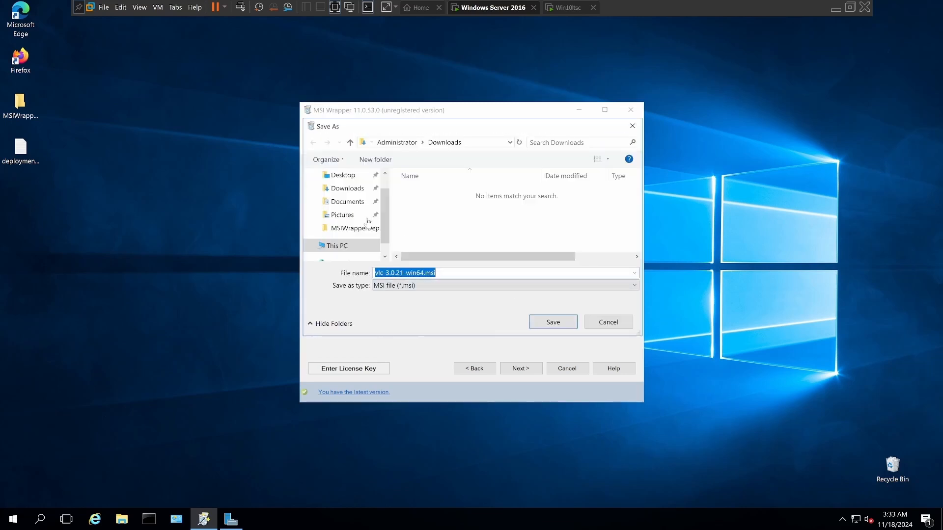
{"action": "left_click", "coordinate": [343, 180]}
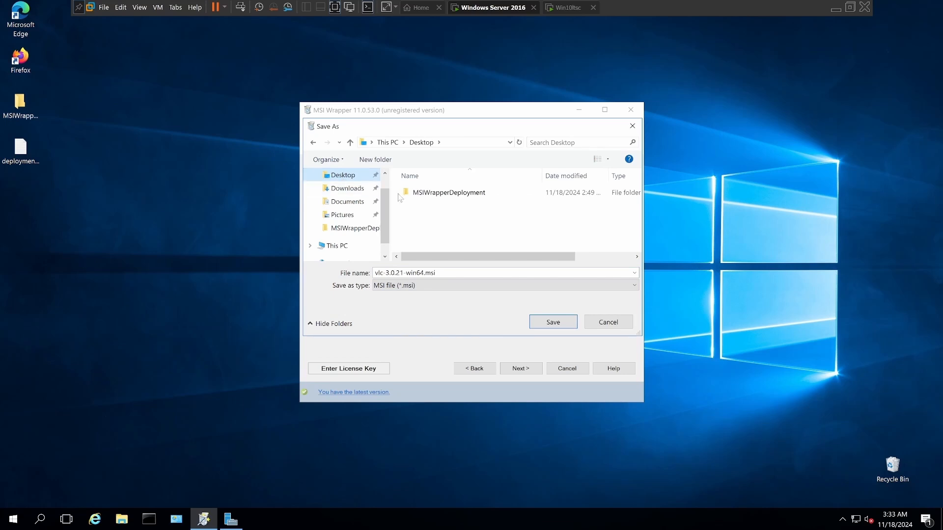
{"action": "left_click", "coordinate": [427, 196]}
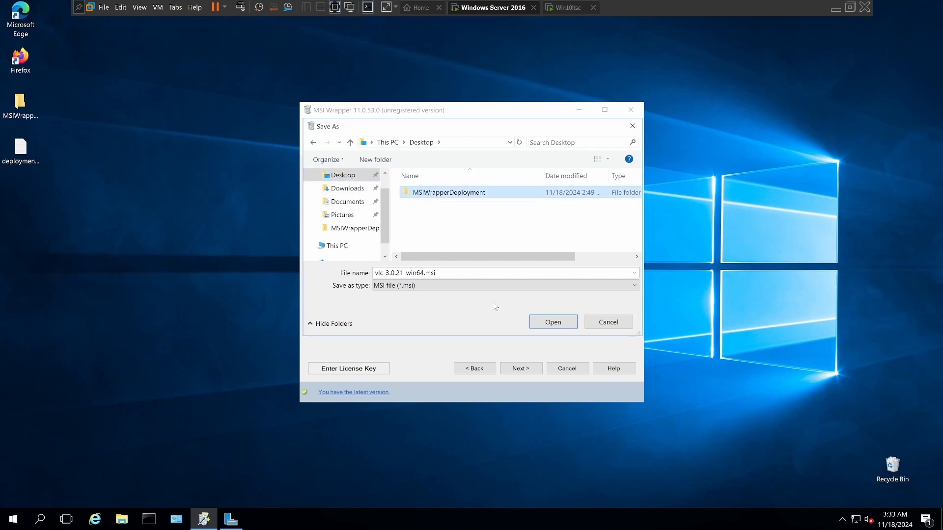
{"action": "left_click", "coordinate": [536, 324]}
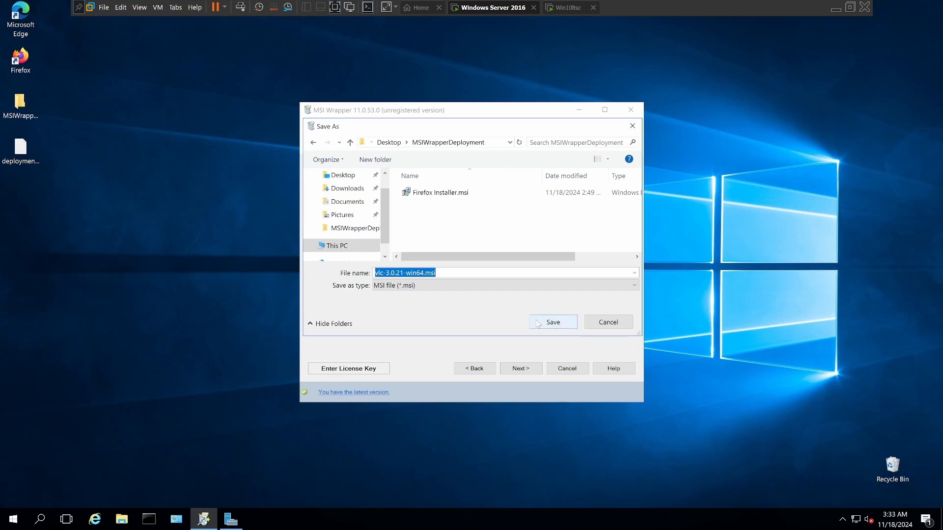
{"action": "left_click", "coordinate": [530, 322]}
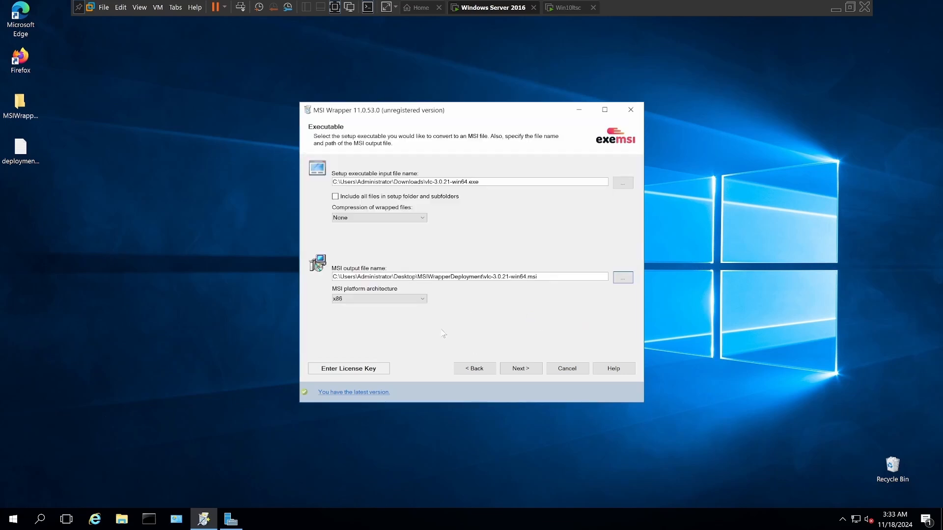
{"action": "left_click", "coordinate": [421, 299]}
{"action": "left_click", "coordinate": [421, 316]}
{"action": "left_click", "coordinate": [521, 369]}
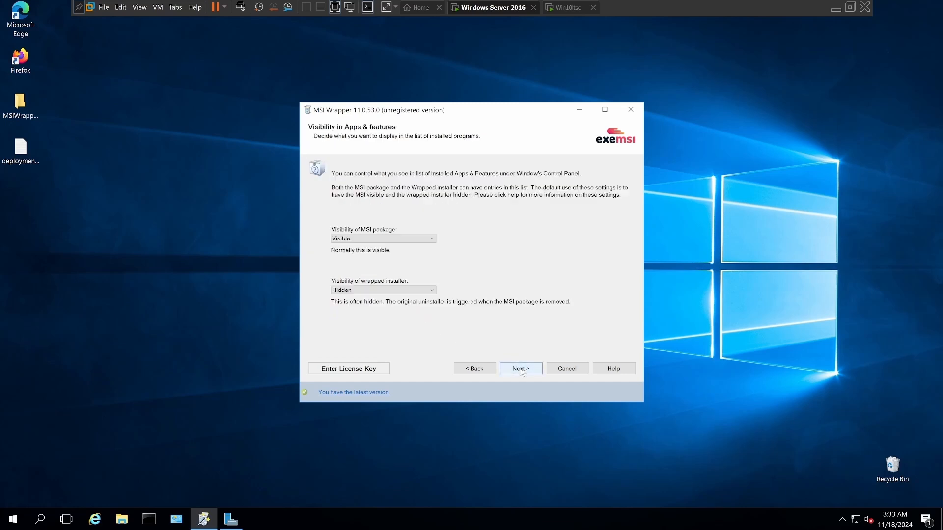
Step: Keep the MSI package Visible and the wrapped installer Hidden in Apps & features, and continue to the security settings
{"action": "left_click", "coordinate": [432, 241]}
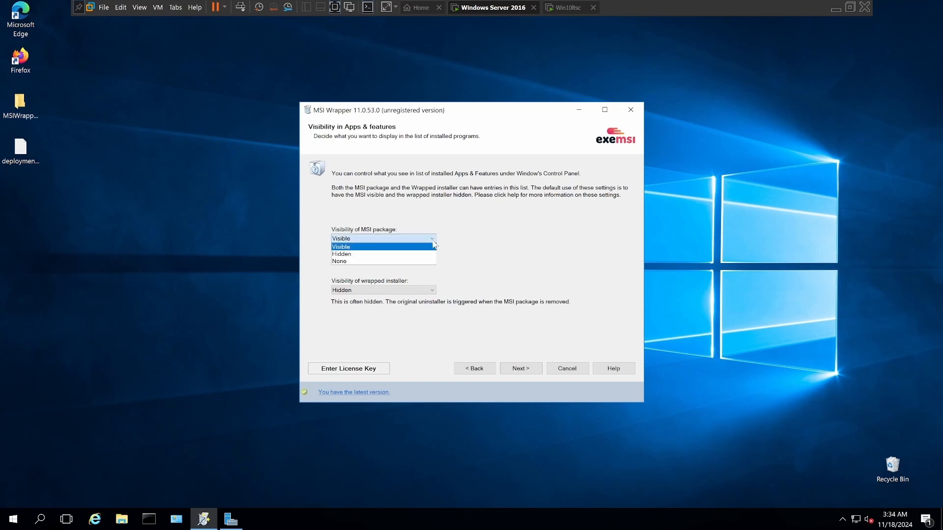
{"action": "left_click", "coordinate": [434, 244]}
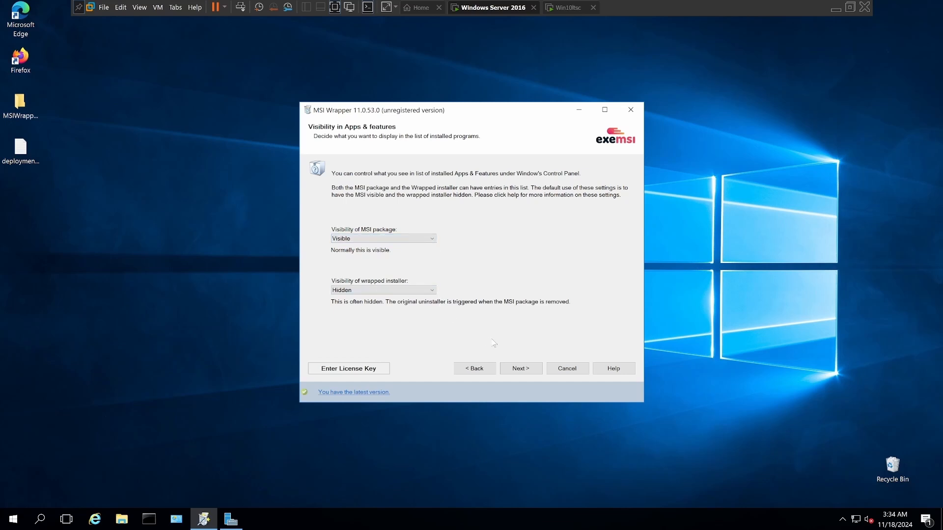
{"action": "left_click", "coordinate": [522, 369]}
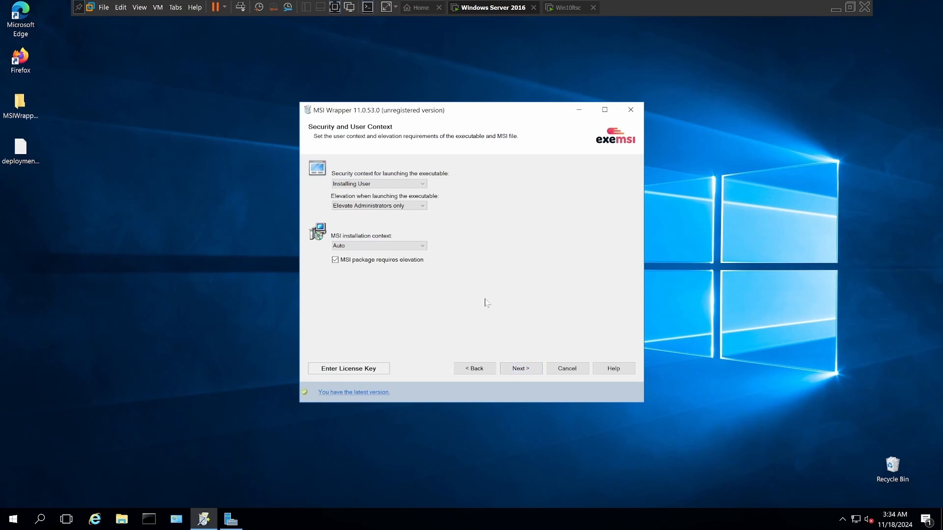
Step: Keep the security context at Installing User and elevation at Elevate Administrators only, and continue to the application IDs
{"action": "left_click", "coordinate": [423, 185]}
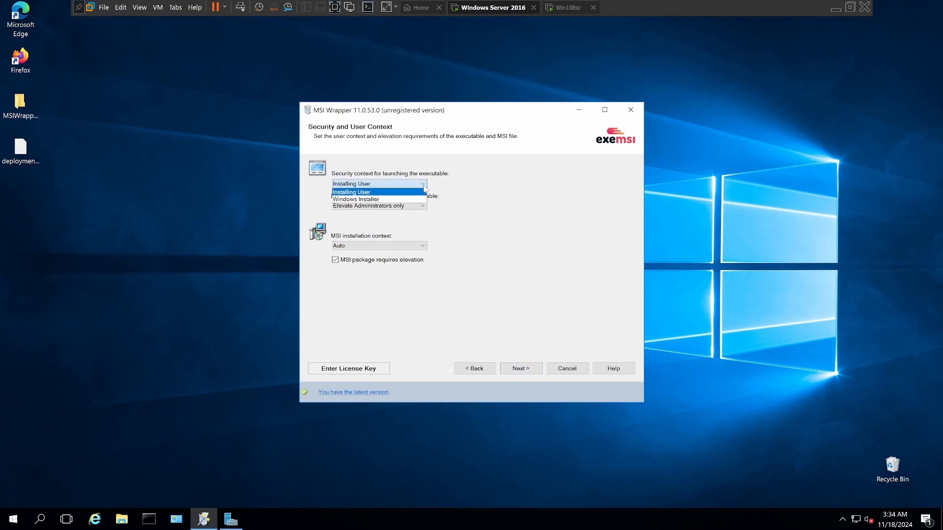
{"action": "left_click", "coordinate": [425, 214]}
{"action": "left_click", "coordinate": [424, 208]}
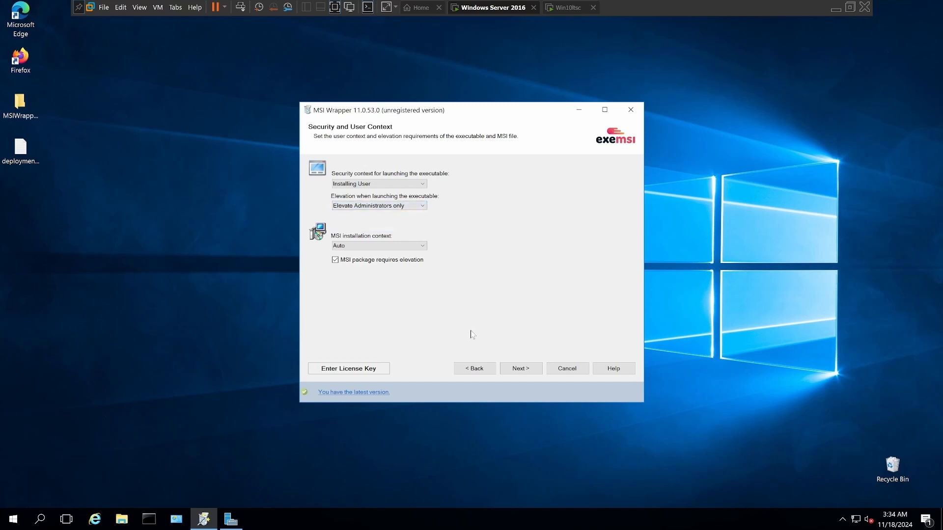
{"action": "left_click", "coordinate": [516, 369]}
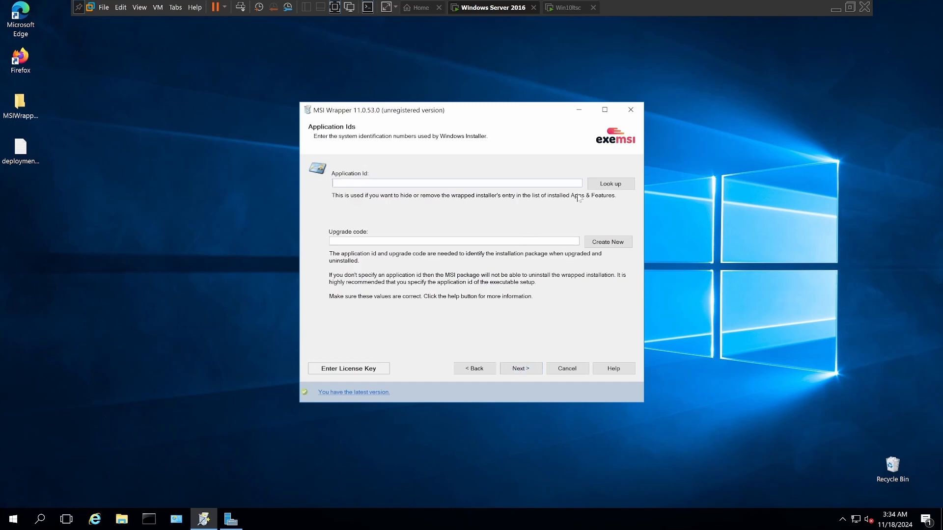
Step: Set the Application Id to ISL AlwaysOn_is1 copied from deploymenttext.txt, and create a new upgrade code
{"action": "double_click", "coordinate": [20, 154]}
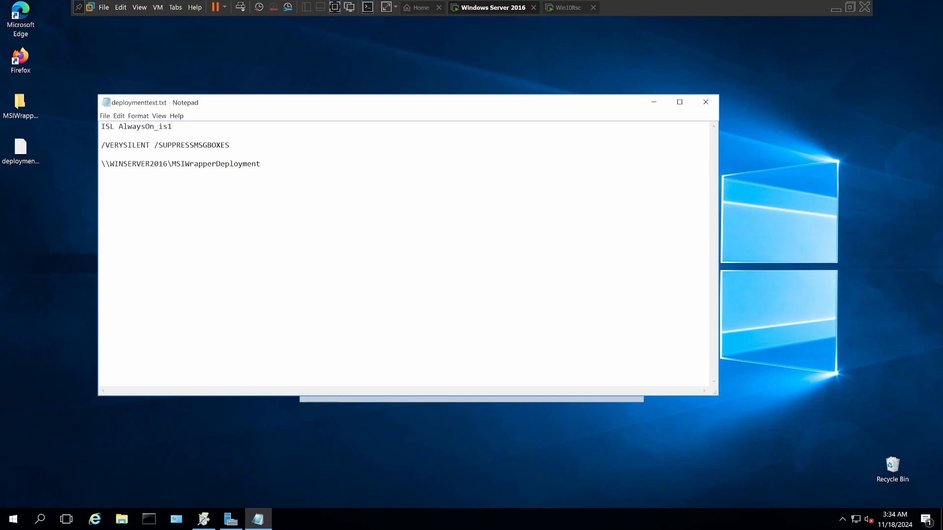
{"action": "left_click_drag", "start_coordinate": [173, 127], "coordinate": [101, 127]}
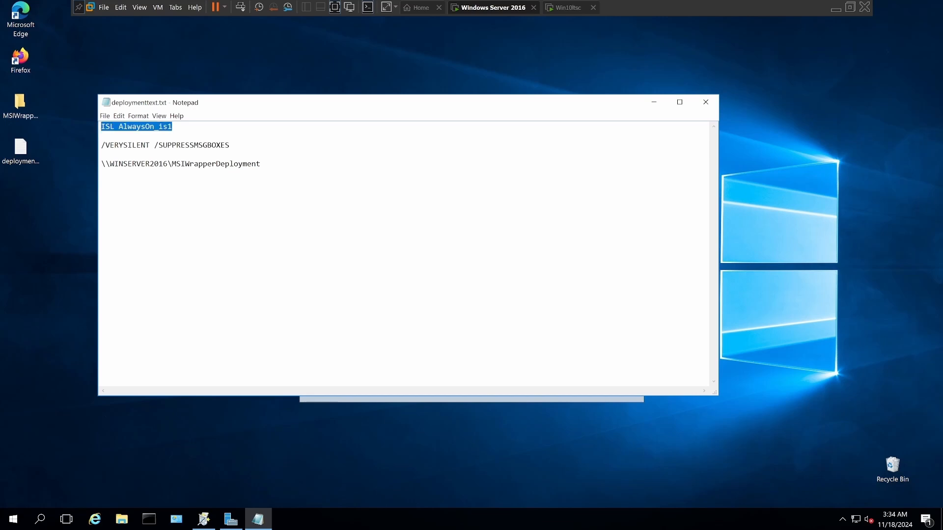
{"action": "right_click", "coordinate": [110, 128]}
{"action": "left_click", "coordinate": [137, 155]}
{"action": "left_click", "coordinate": [654, 102]}
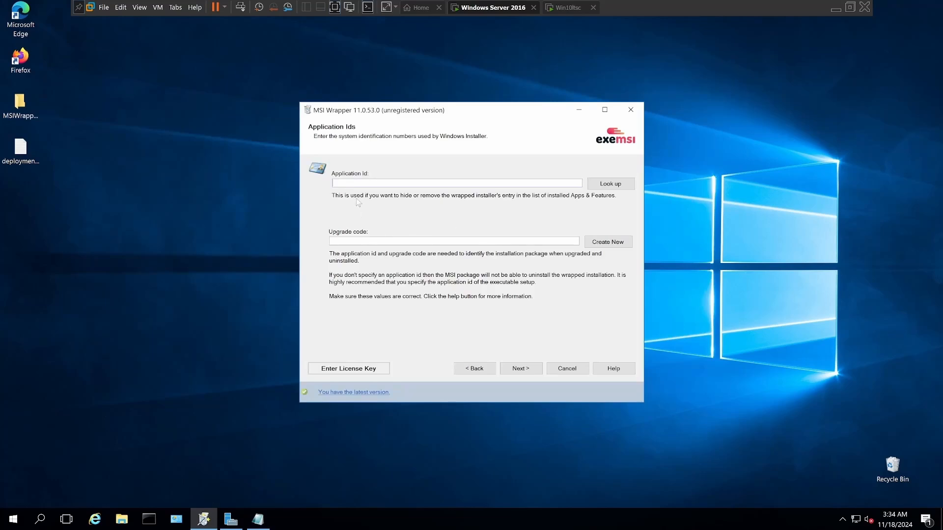
{"action": "right_click", "coordinate": [337, 183]}
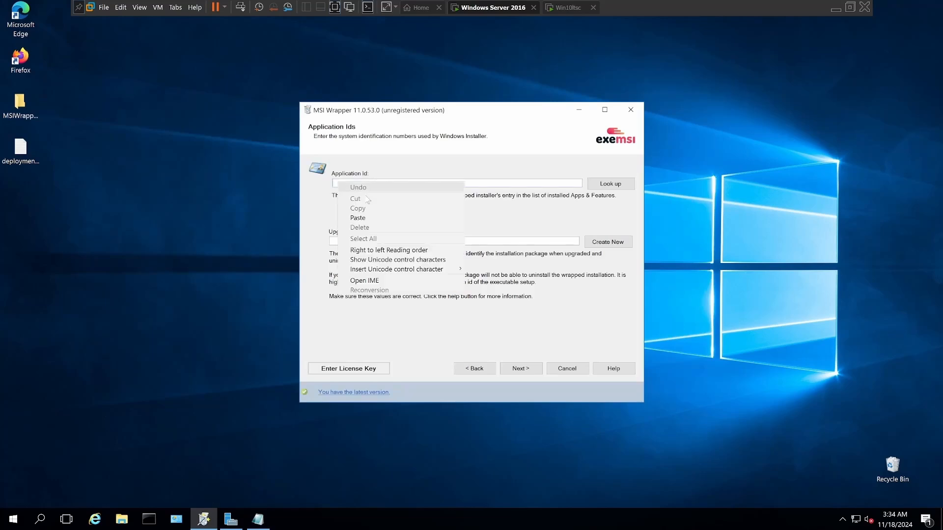
{"action": "left_click", "coordinate": [364, 217]}
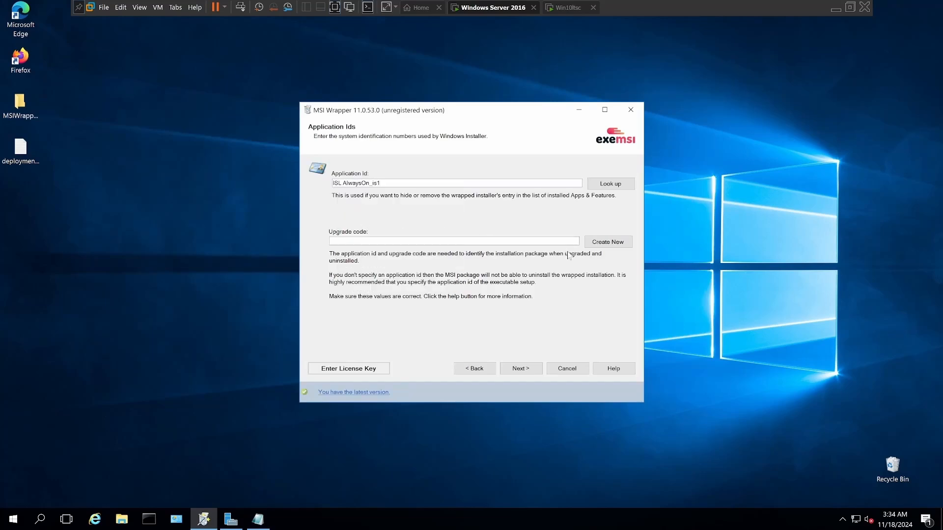
{"action": "left_click", "coordinate": [605, 243]}
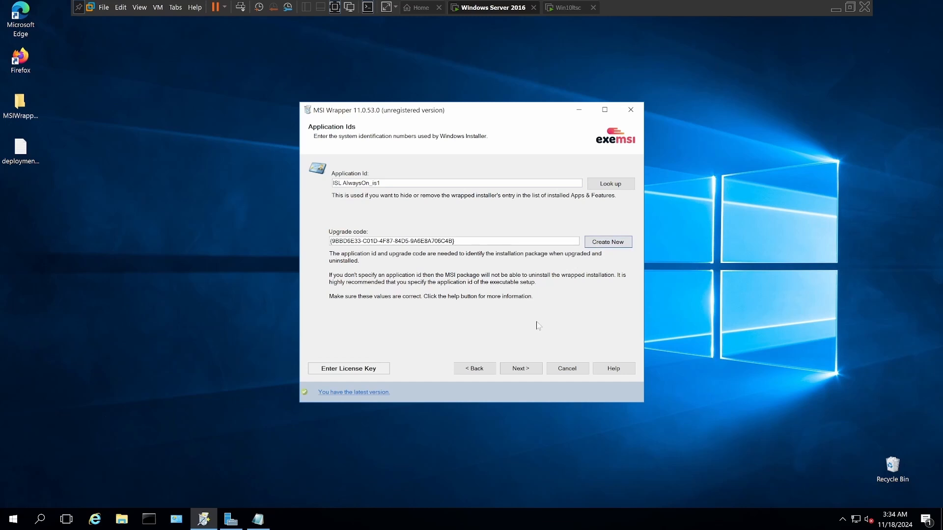
{"action": "left_click", "coordinate": [517, 371]}
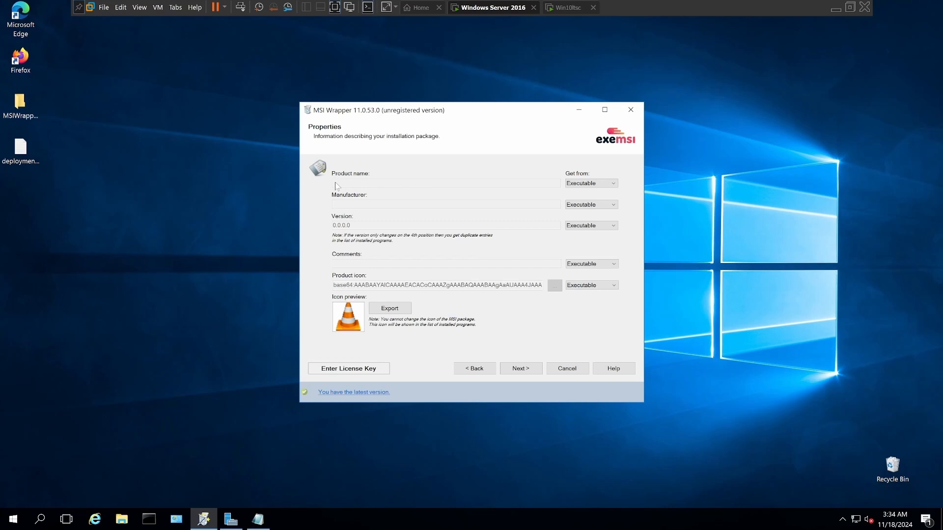
Step: Specify both the product name and the manufacturer manually as vlc, and leave the additional link and contact properties empty
{"action": "left_click", "coordinate": [613, 184]}
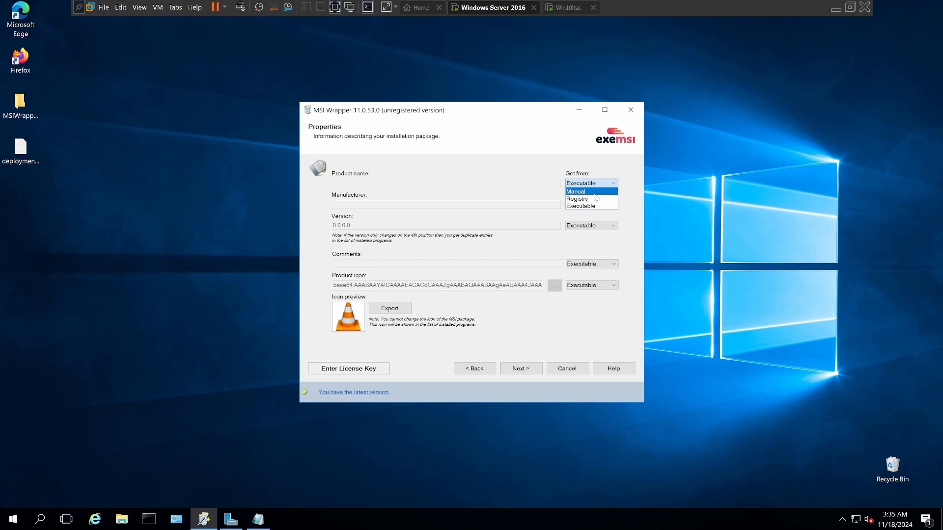
{"action": "left_click", "coordinate": [592, 192]}
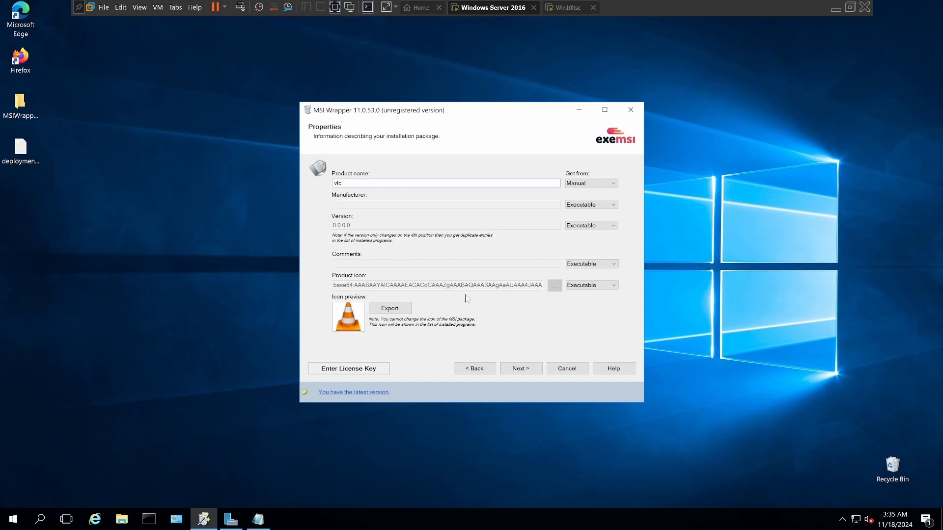
{"action": "left_click", "coordinate": [522, 368]}
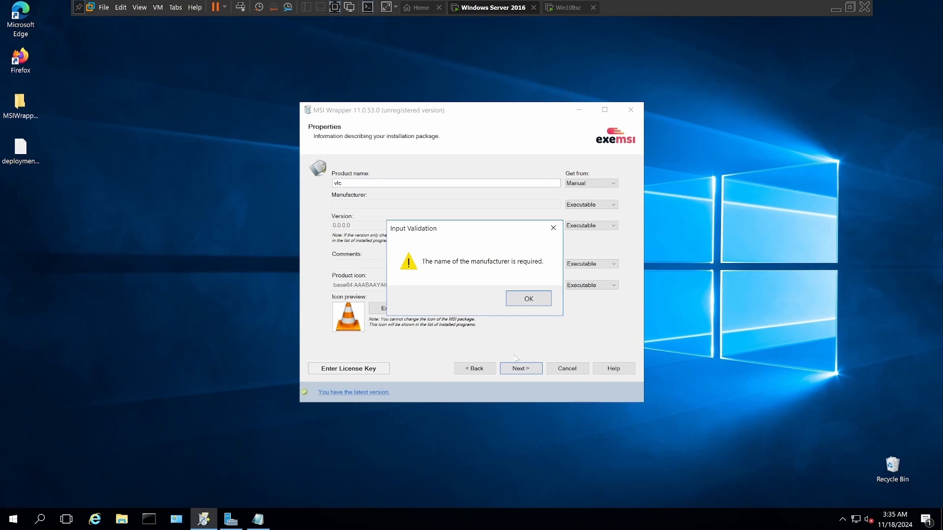
{"action": "left_click", "coordinate": [524, 299]}
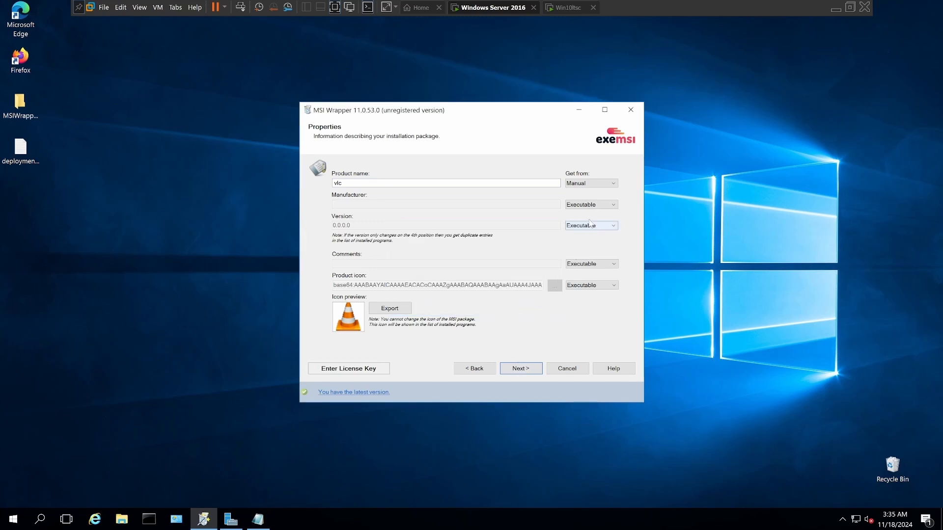
{"action": "left_click", "coordinate": [582, 204]}
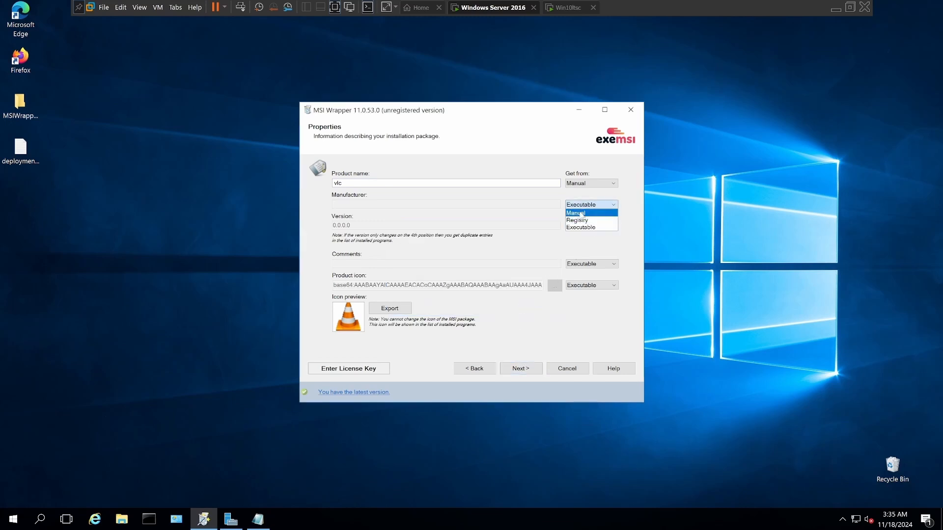
{"action": "left_click", "coordinate": [582, 214]}
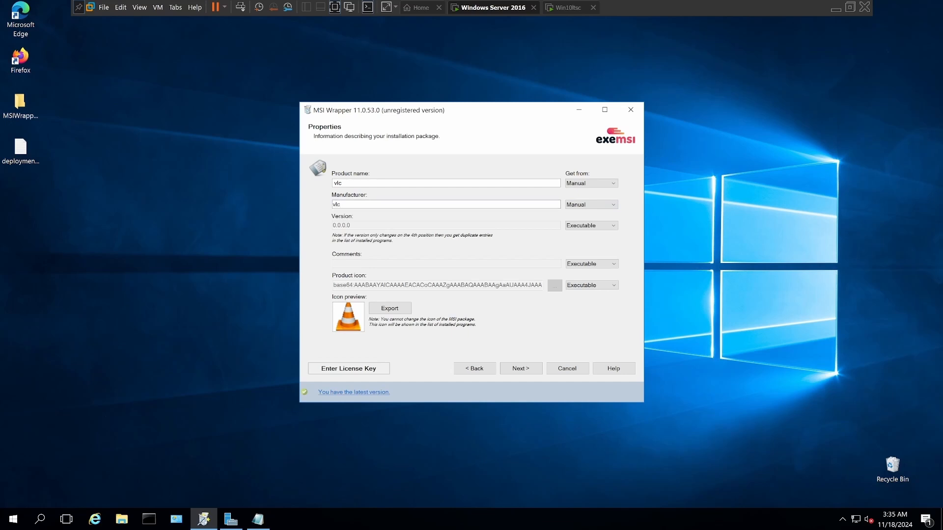
{"action": "left_click", "coordinate": [521, 371]}
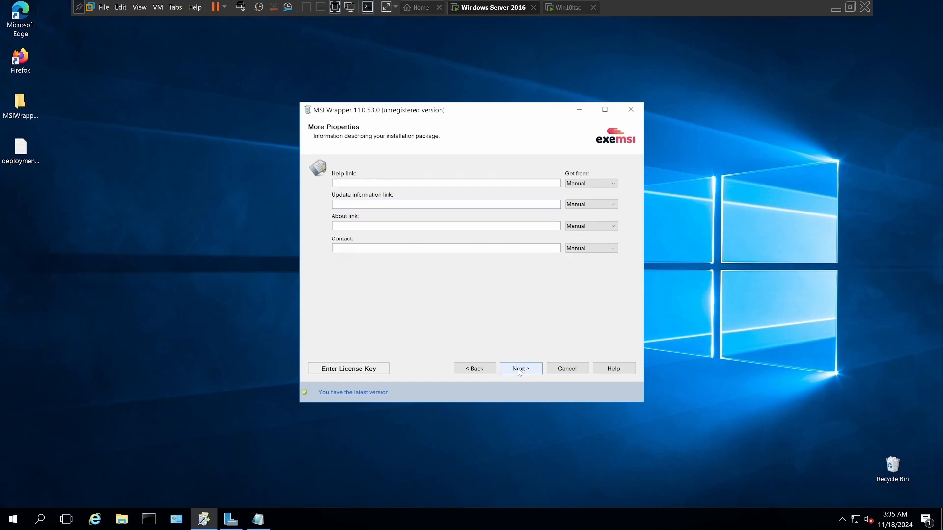
{"action": "left_click", "coordinate": [520, 371]}
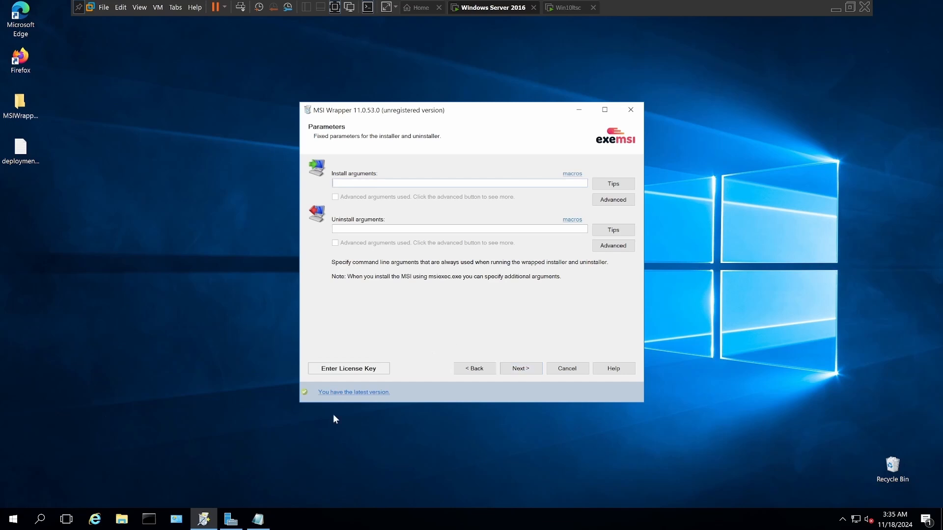
Step: Copy /VERYSILENT /SUPPRESSMSGBOXES from deploymenttext.txt into both the install and uninstall arguments
{"action": "left_click", "coordinate": [258, 519]}
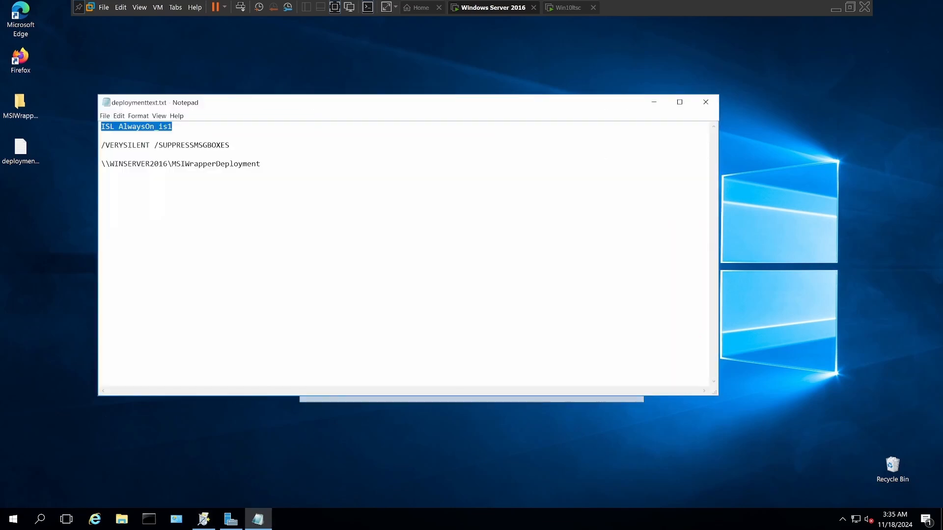
{"action": "left_click_drag", "start_coordinate": [229, 144], "coordinate": [102, 145]}
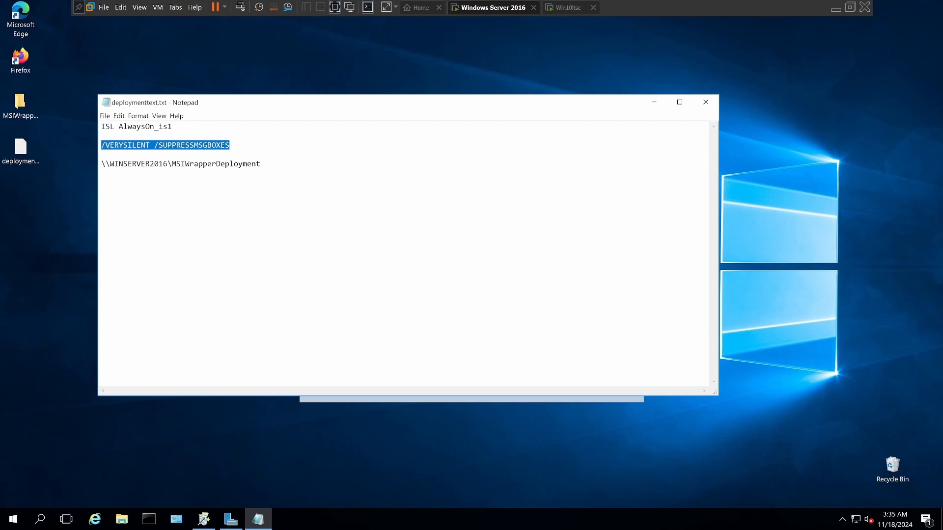
{"action": "right_click", "coordinate": [105, 146]}
{"action": "left_click", "coordinate": [118, 172]}
{"action": "left_click", "coordinate": [654, 102]}
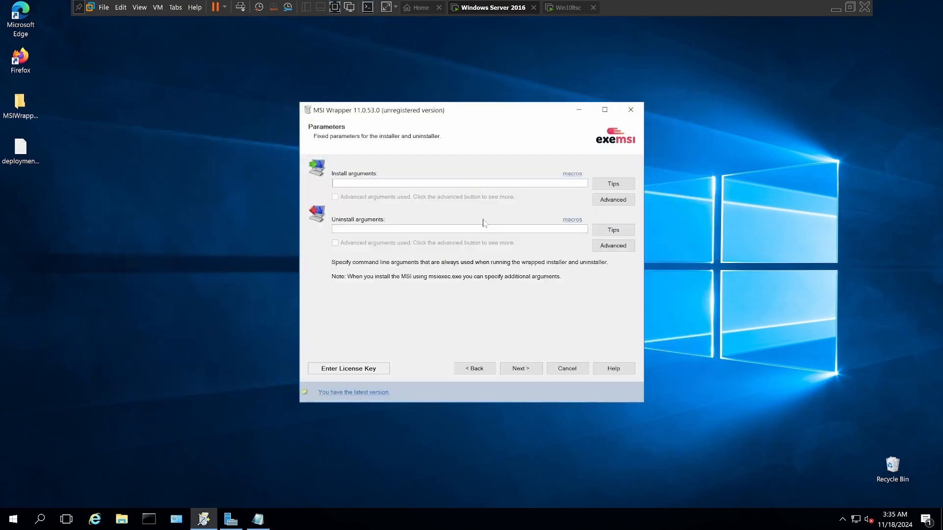
{"action": "left_click", "coordinate": [333, 183]}
{"action": "right_click", "coordinate": [334, 183]}
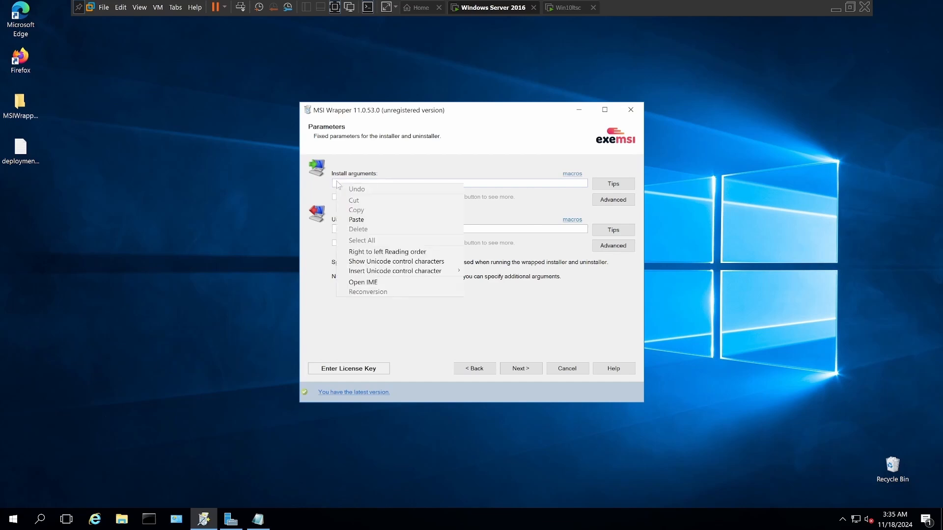
{"action": "left_click", "coordinate": [360, 219]}
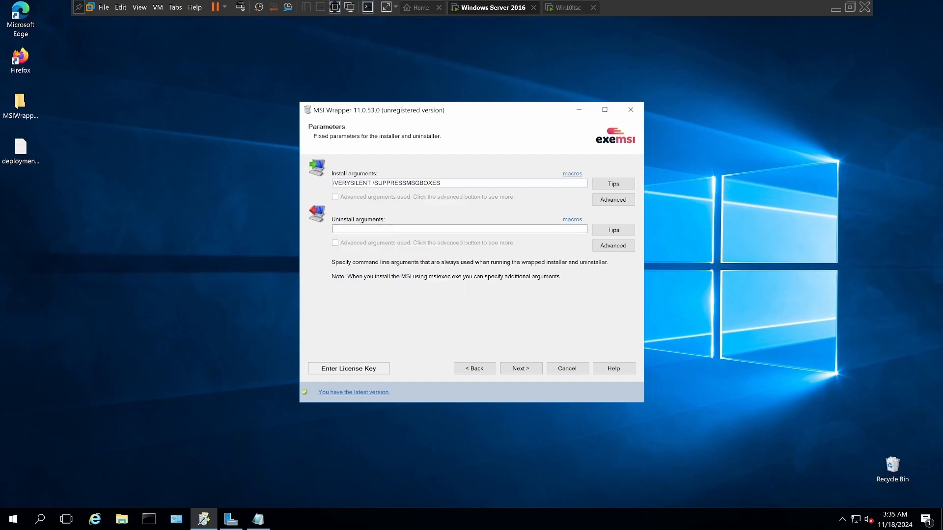
{"action": "right_click", "coordinate": [337, 229]}
{"action": "left_click", "coordinate": [360, 265]}
{"action": "left_click", "coordinate": [516, 371]}
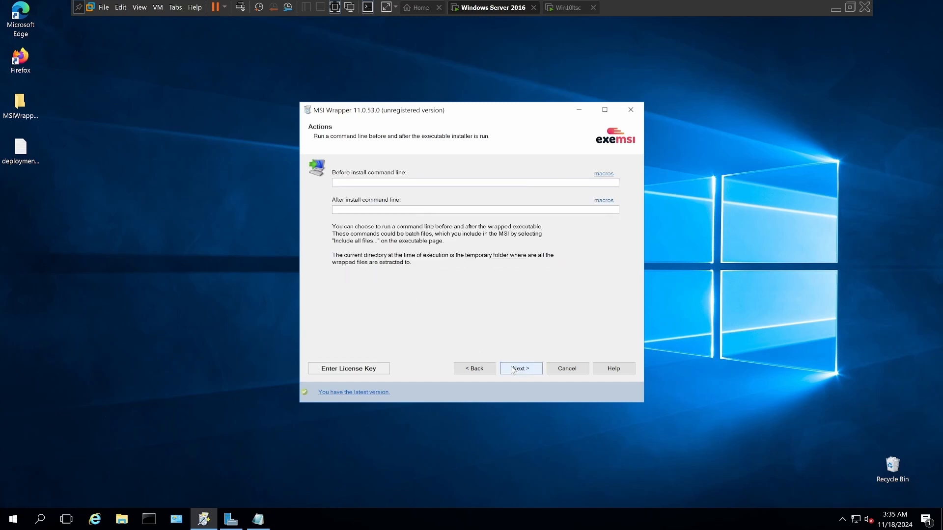
Step: Build the VLC MSI package without before or after install commands, declining information about the registered version
{"action": "left_click", "coordinate": [513, 370]}
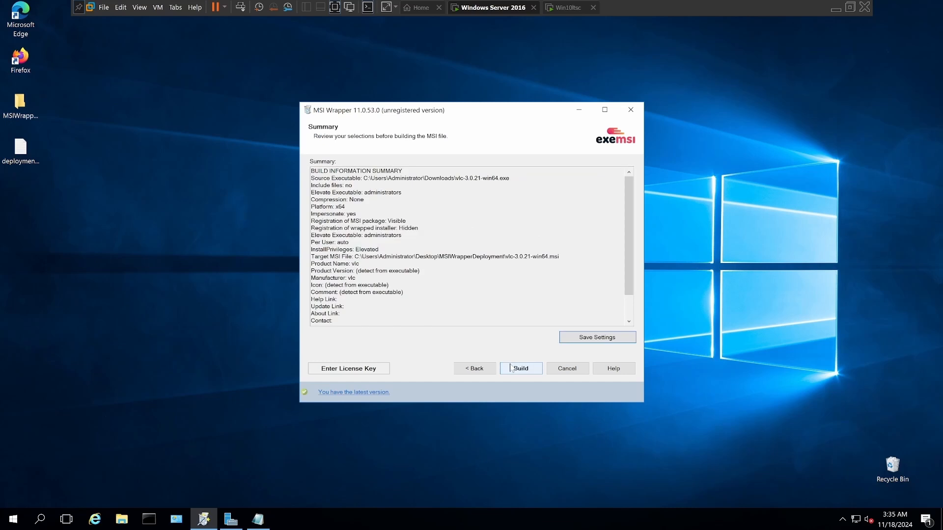
{"action": "left_click", "coordinate": [517, 369]}
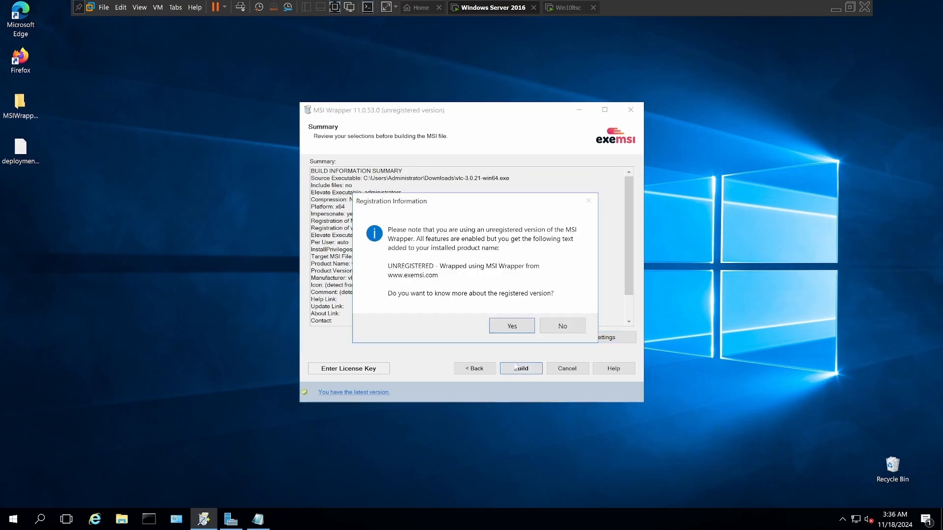
{"action": "left_click", "coordinate": [561, 327]}
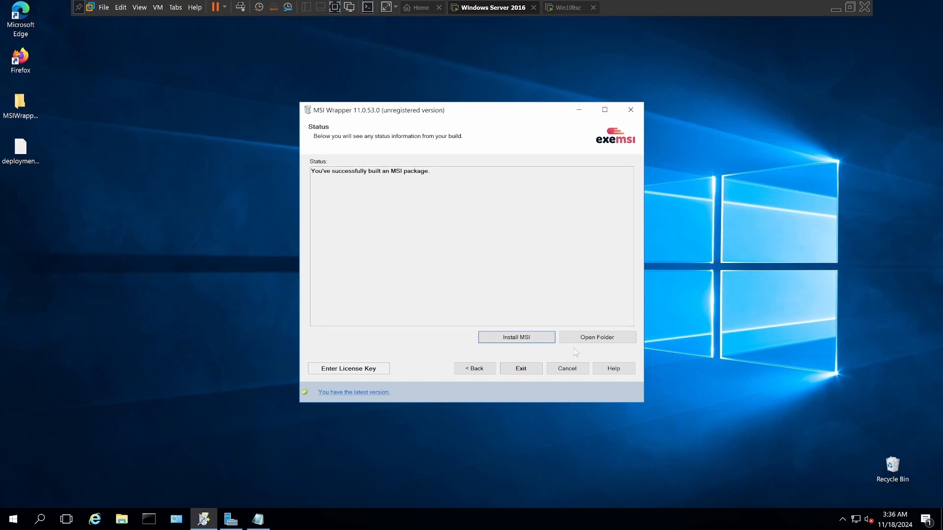
Step: Check the built package in the MSIWrapperDeployment folder, and close the folder, MSI Wrapper and deploymenttext.txt
{"action": "left_click", "coordinate": [596, 339]}
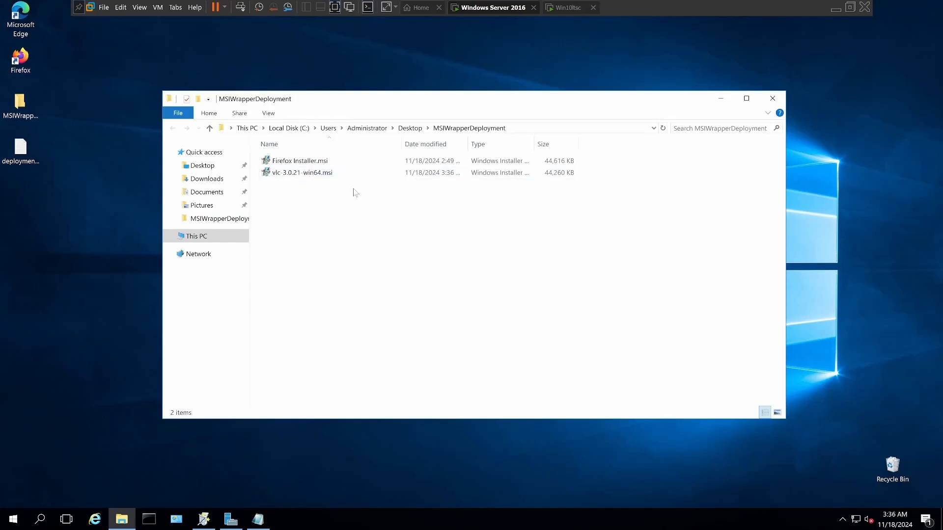
{"action": "left_click", "coordinate": [773, 101]}
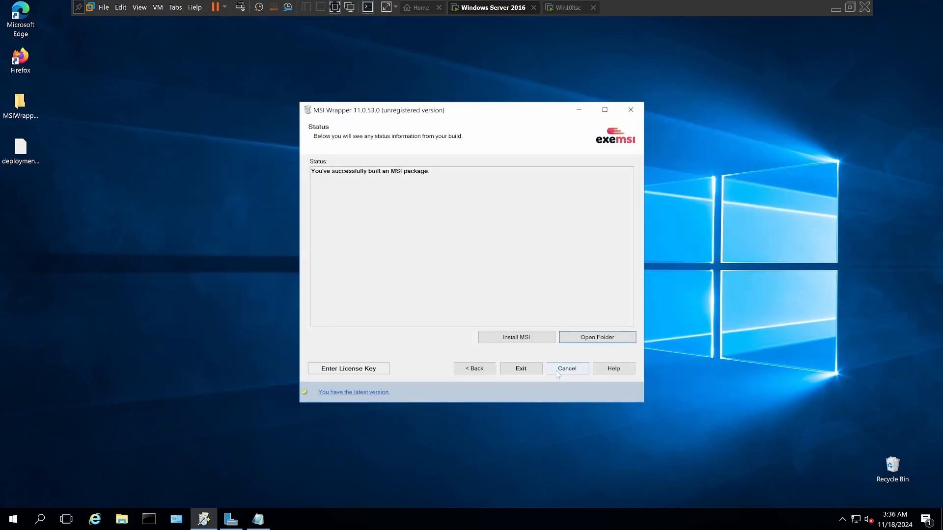
{"action": "left_click", "coordinate": [529, 369]}
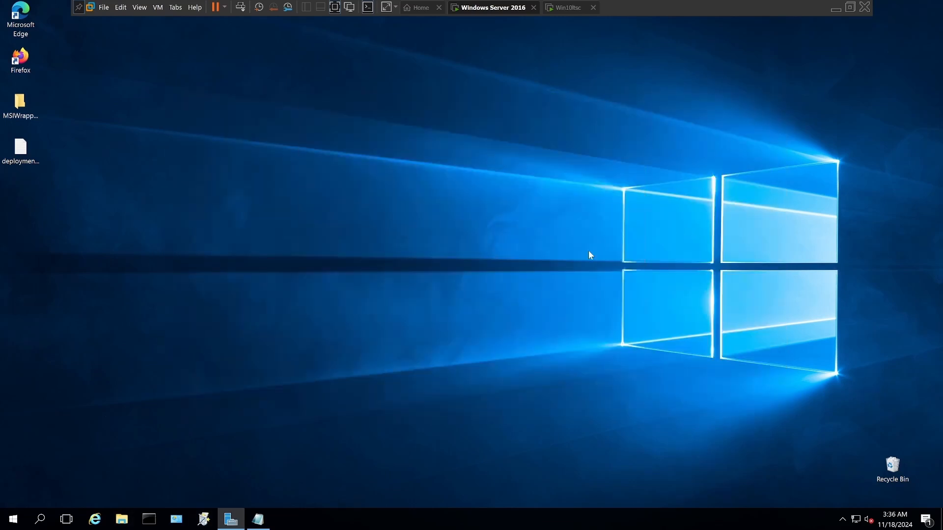
{"action": "right_click", "coordinate": [261, 525]}
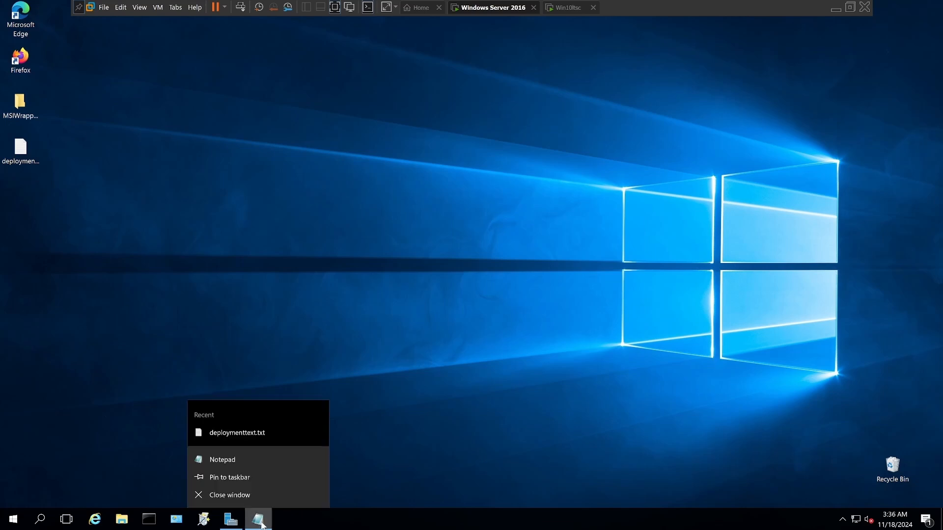
{"action": "left_click", "coordinate": [245, 501]}
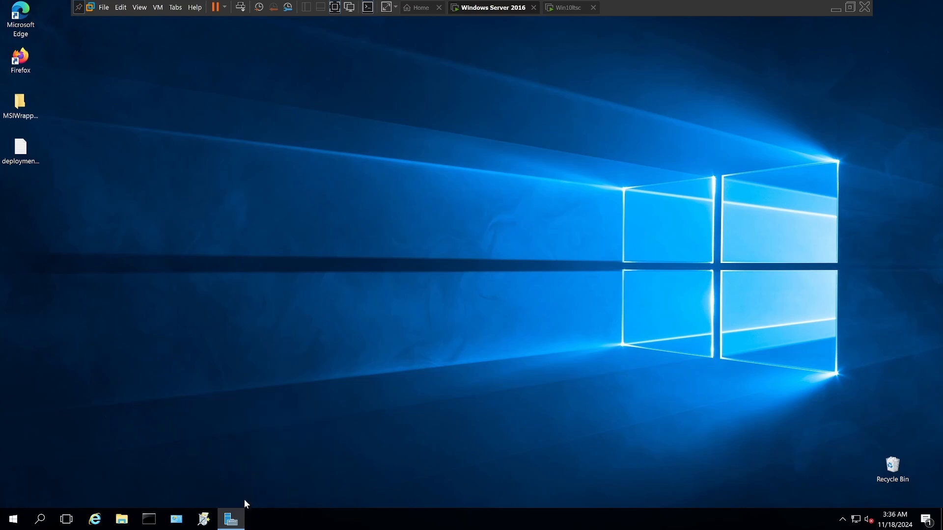
Step: Switch to Server Manager and open Group Policy Management
{"action": "left_click", "coordinate": [236, 525]}
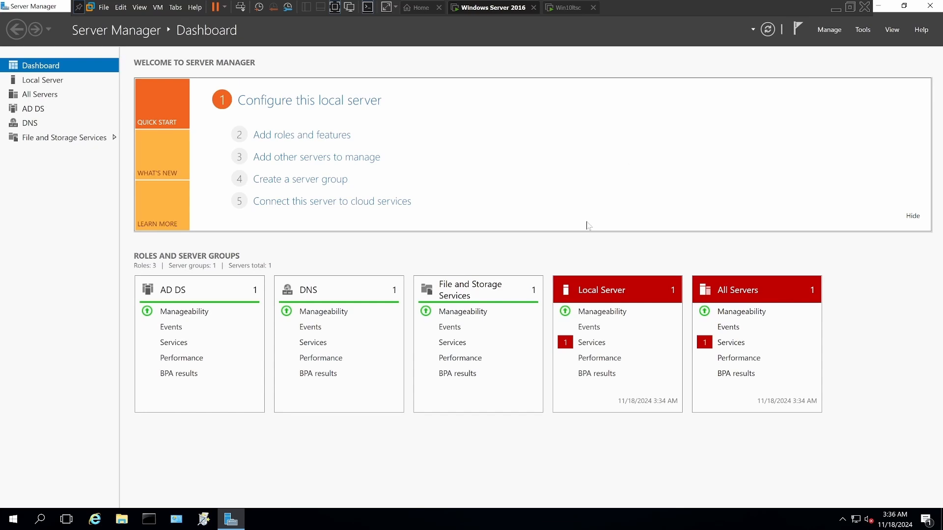
{"action": "left_click", "coordinate": [862, 30]}
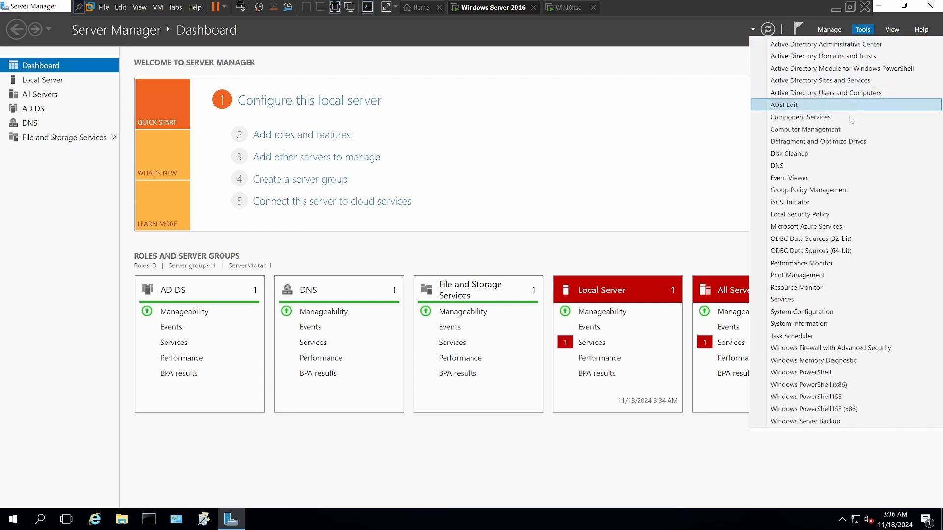
{"action": "left_click", "coordinate": [835, 190]}
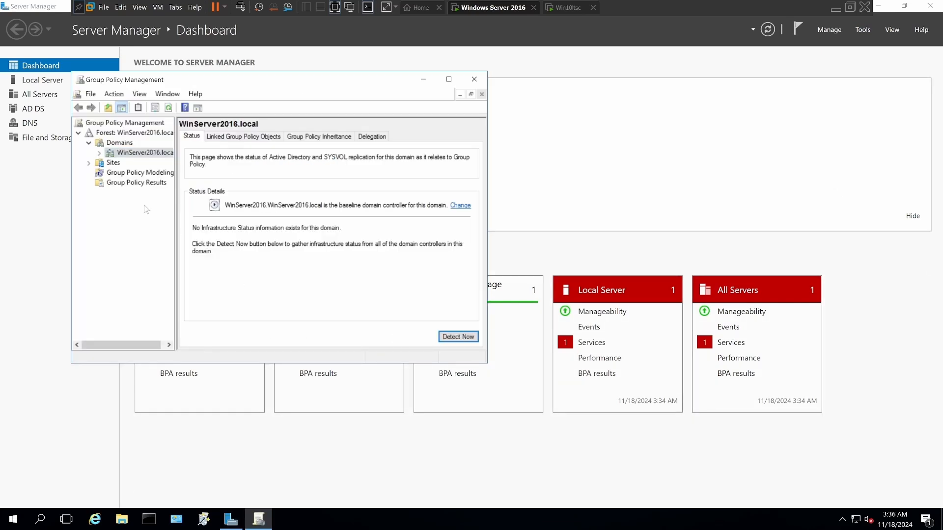
Step: Create a GPO named VLCclientInstall in the WinServer2016.local domain and link it there
{"action": "left_click", "coordinate": [99, 153]}
{"action": "right_click", "coordinate": [131, 153]}
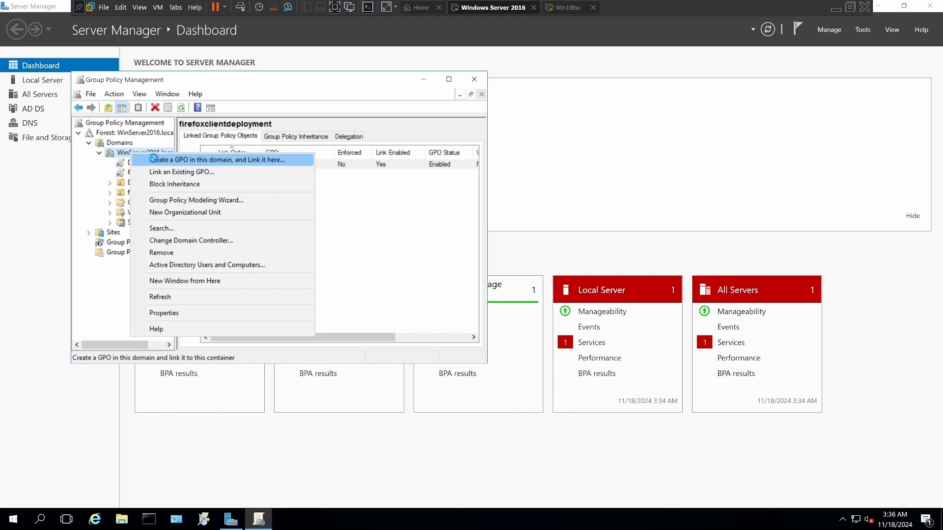
{"action": "left_click", "coordinate": [154, 161]}
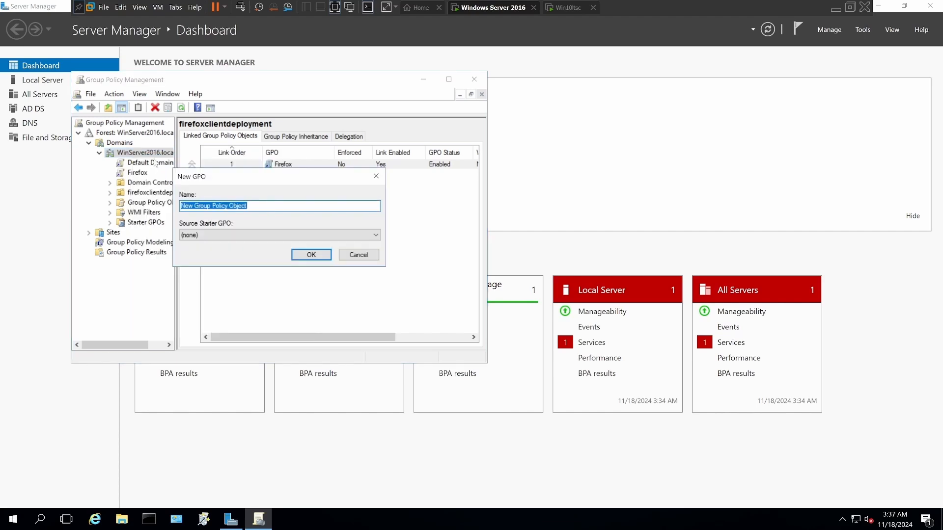
{"action": "type", "text": "V"}
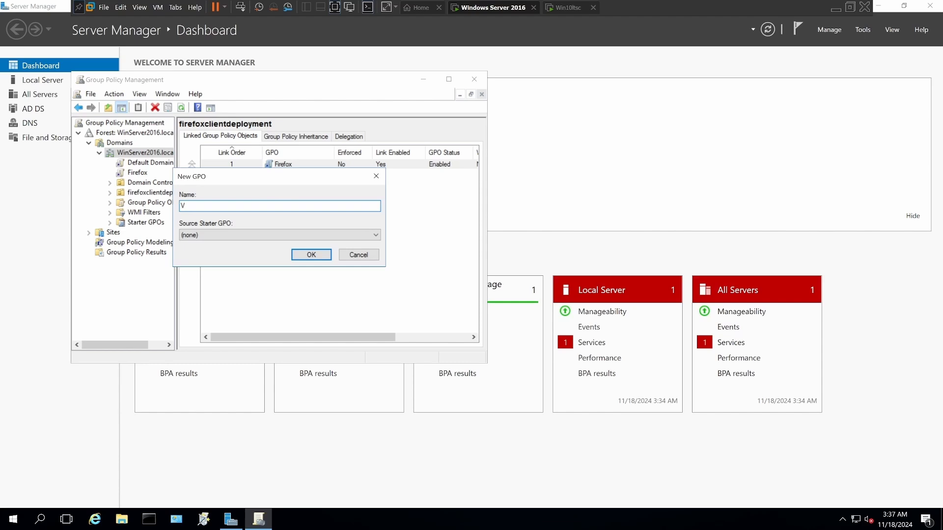
{"action": "type", "text": "LCclientInstall"}
{"action": "left_click", "coordinate": [297, 261]}
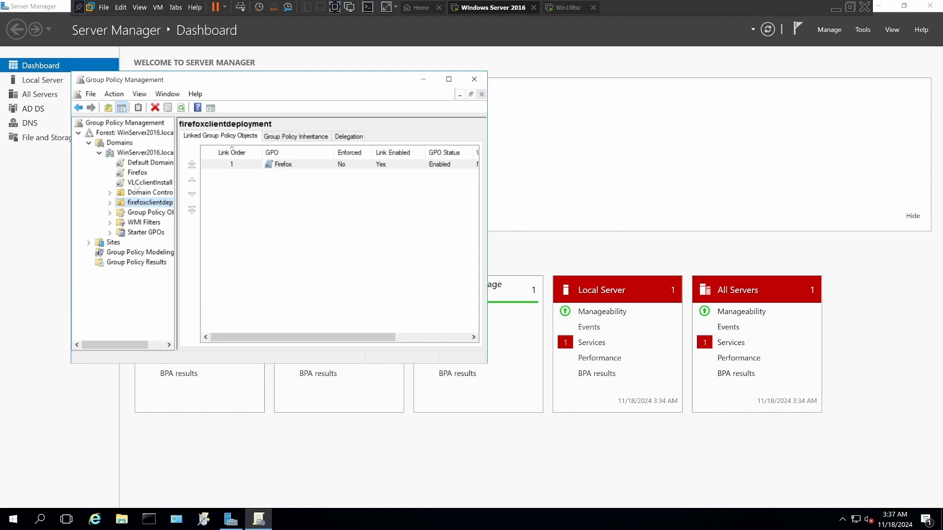
Step: Open the VLCclientInstall GPO for editing and go to Software installation under the User Configuration policies
{"action": "right_click", "coordinate": [137, 185]}
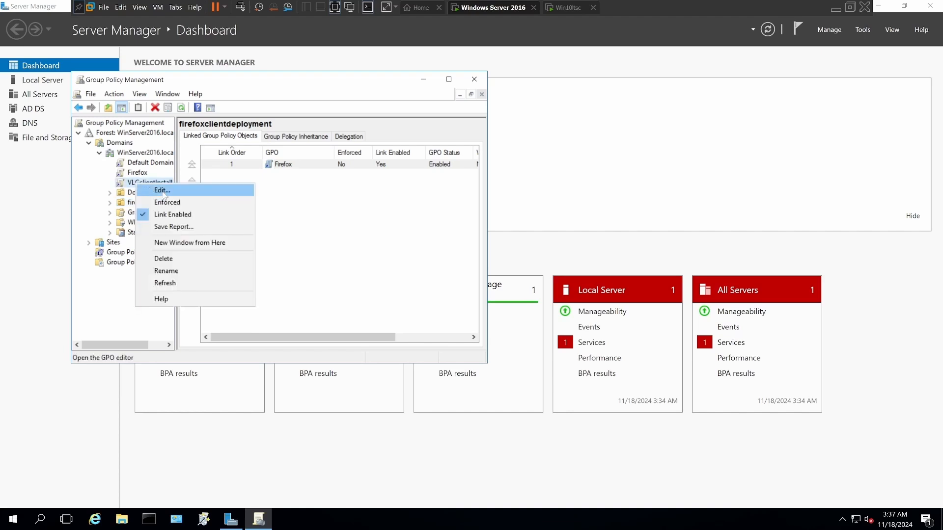
{"action": "left_click", "coordinate": [163, 191]}
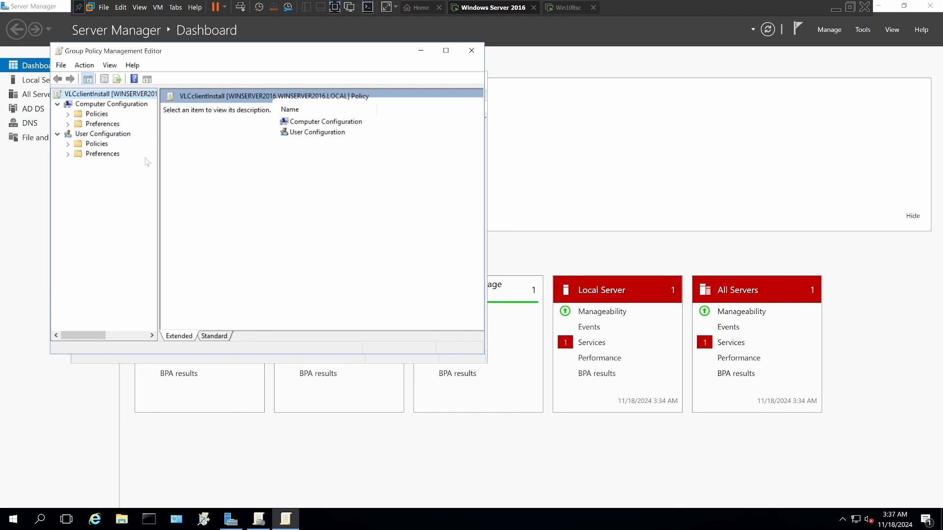
{"action": "left_click", "coordinate": [97, 143]}
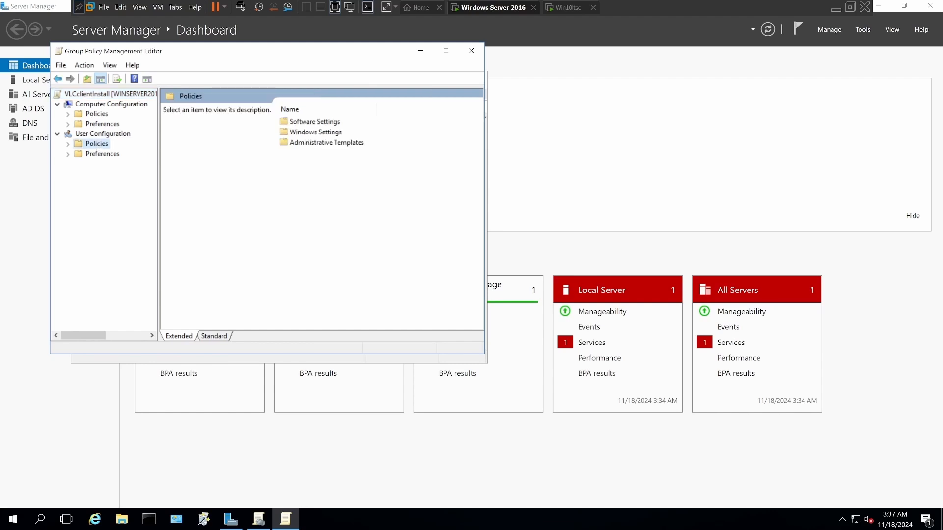
{"action": "double_click", "coordinate": [302, 122]}
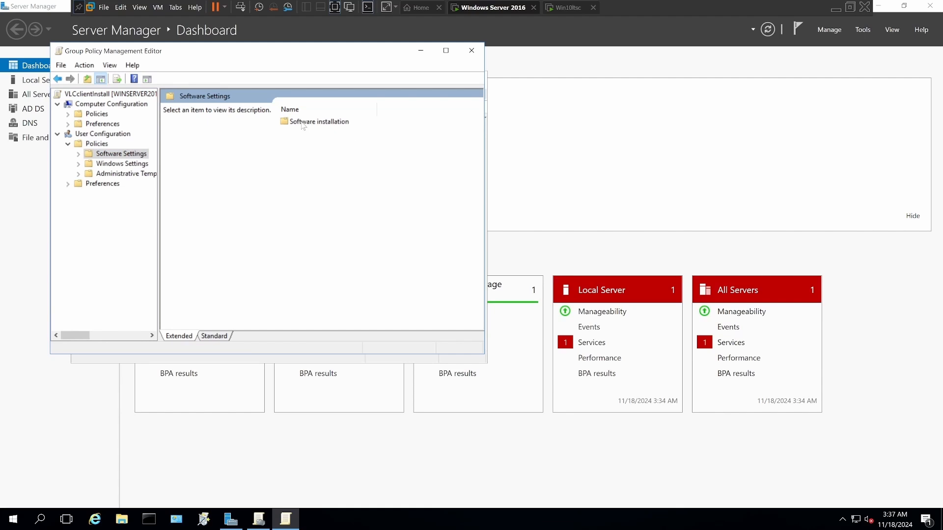
{"action": "double_click", "coordinate": [302, 122]}
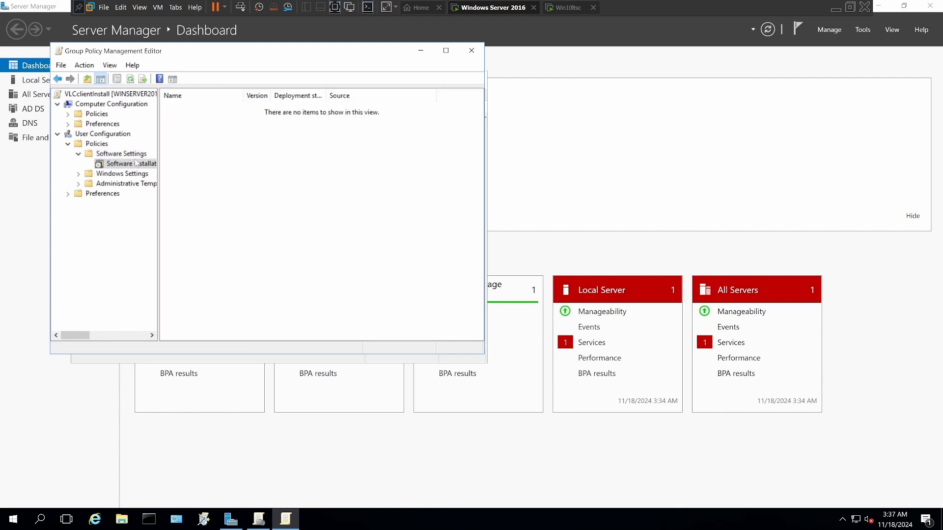
Step: Add vlc-3.0.21-win64.msi from the MSIWrapperDeployment share as a new software package with the Assigned deployment method
{"action": "right_click", "coordinate": [118, 168]}
{"action": "mouse_move", "coordinate": [146, 178]}
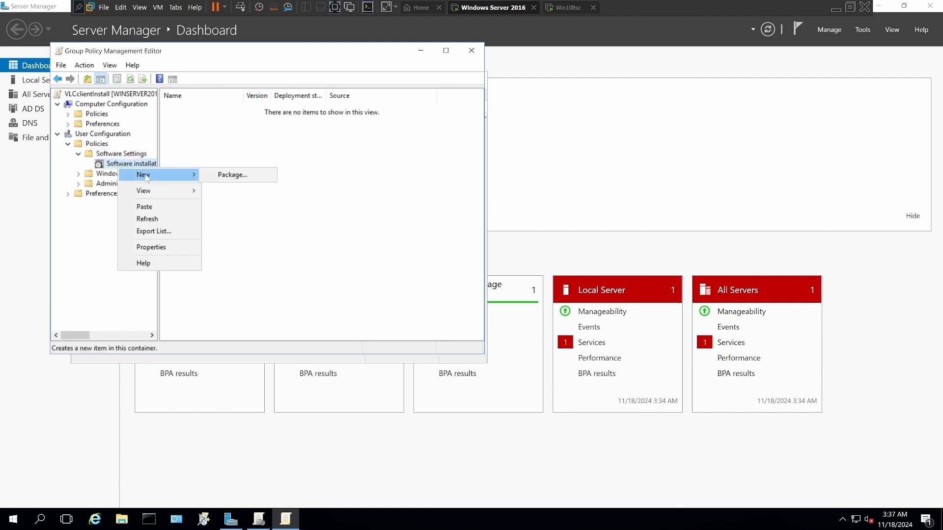
{"action": "left_click", "coordinate": [216, 176]}
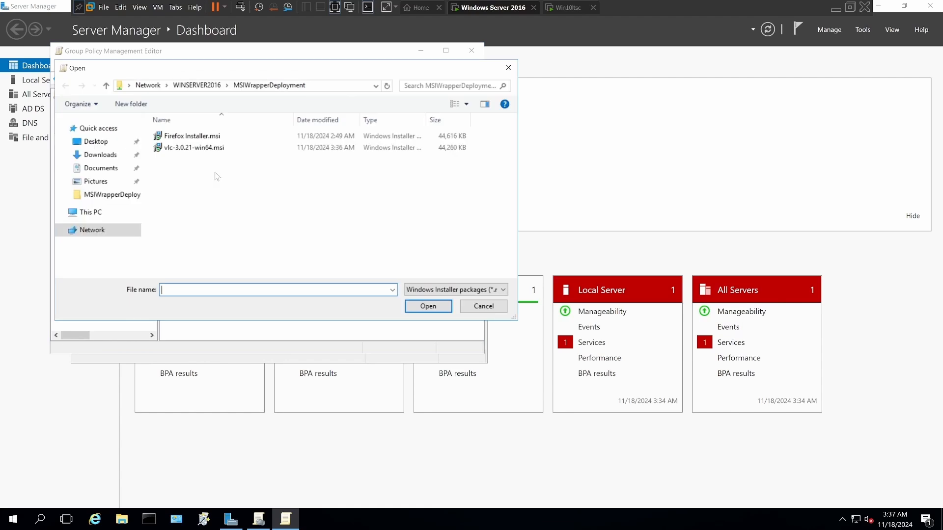
{"action": "left_click", "coordinate": [177, 149]}
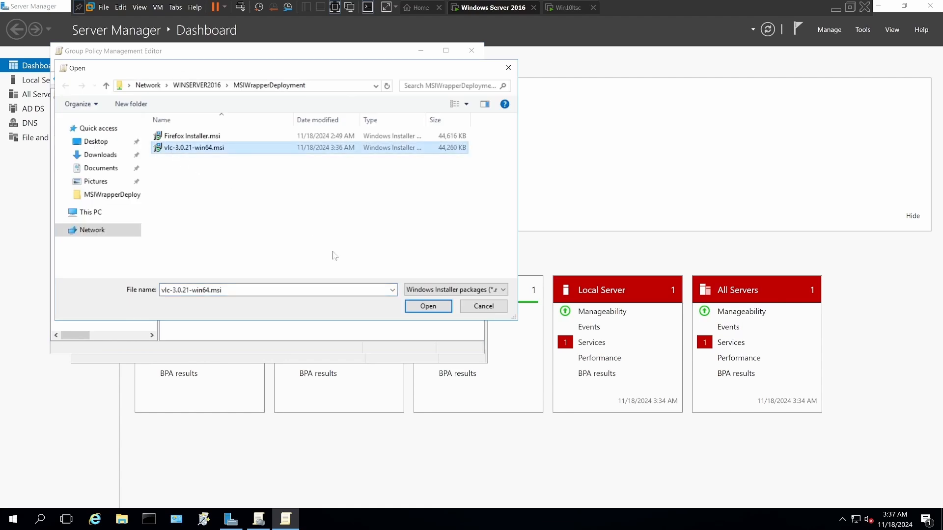
{"action": "left_click", "coordinate": [414, 307]}
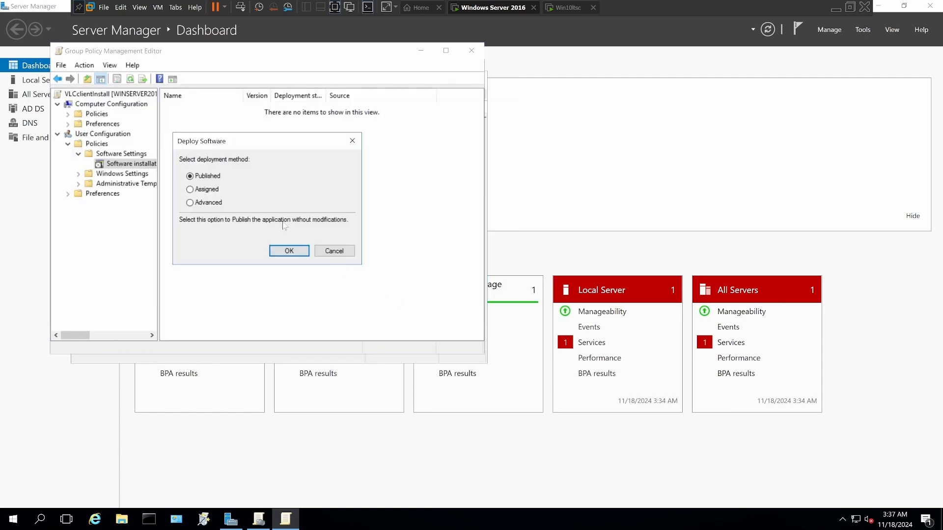
{"action": "left_click", "coordinate": [209, 193]}
{"action": "left_click", "coordinate": [289, 251]}
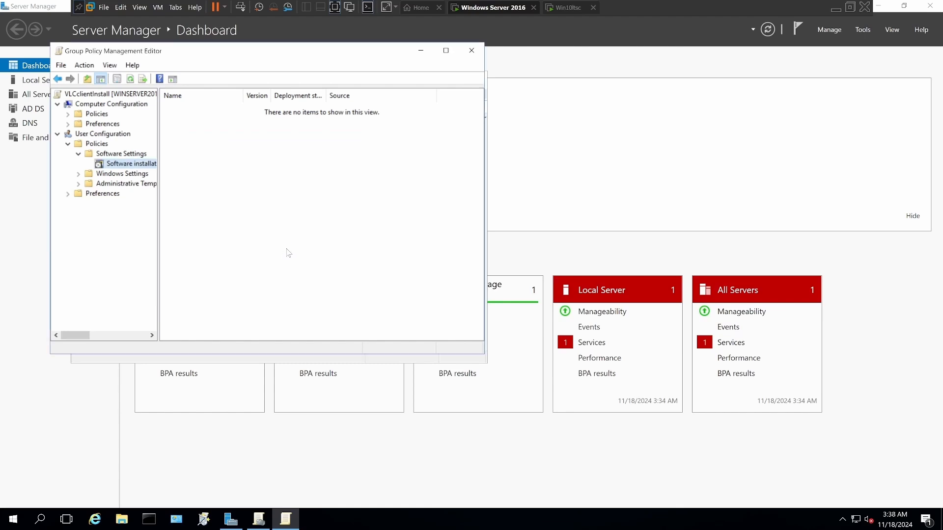
Step: Rename the assigned package to vlc and set it to install at logon
{"action": "right_click", "coordinate": [209, 108]}
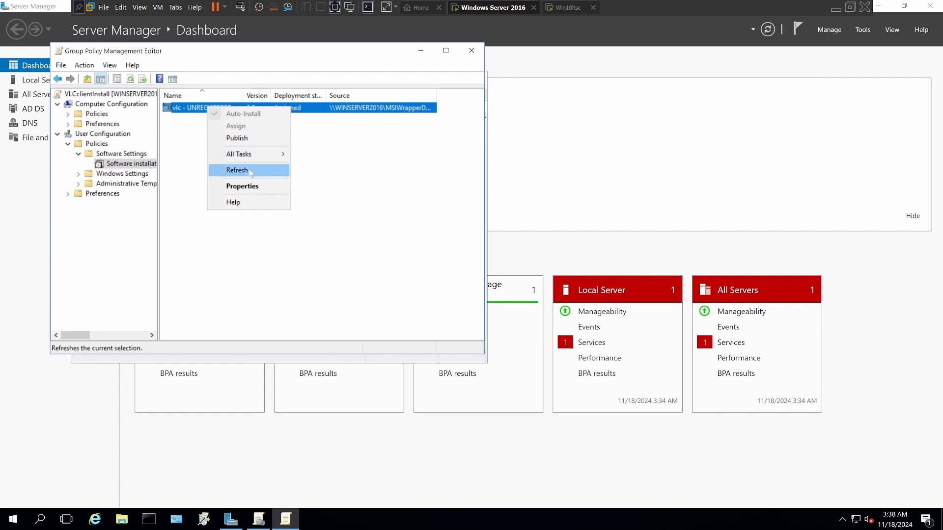
{"action": "left_click", "coordinate": [247, 187]}
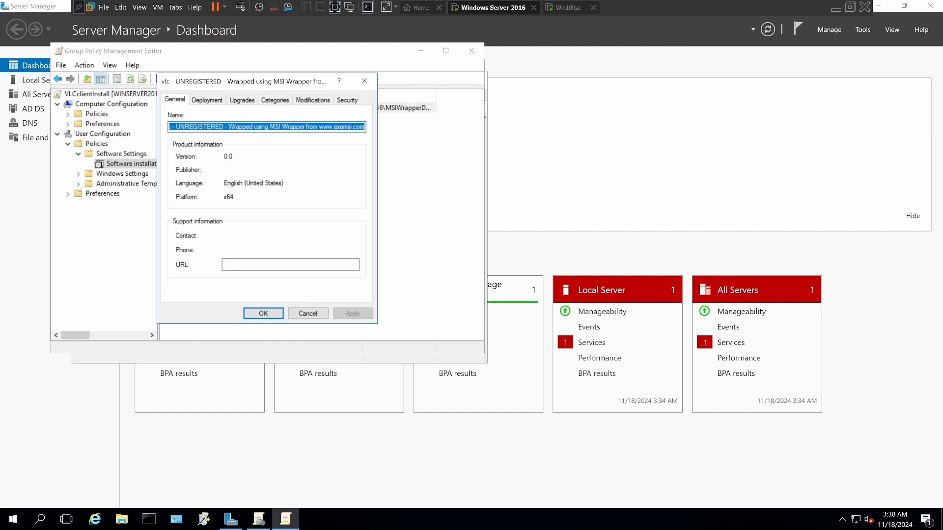
{"action": "left_click_drag", "start_coordinate": [365, 127], "coordinate": [178, 128]}
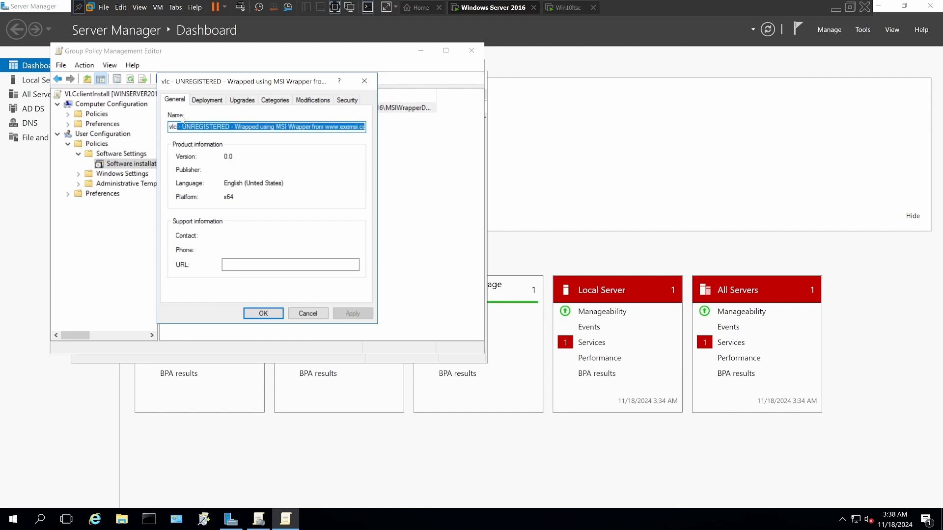
{"action": "key", "text": "Delete"}
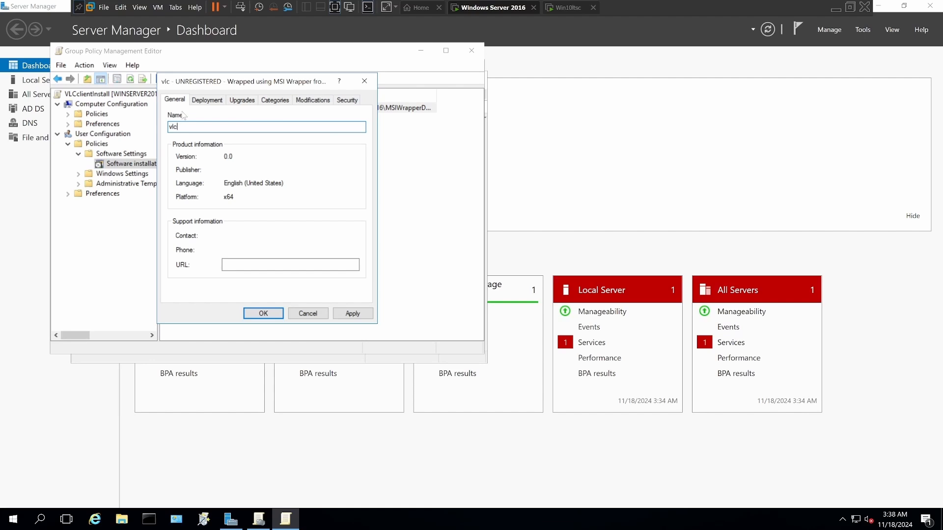
{"action": "left_click", "coordinate": [206, 101]}
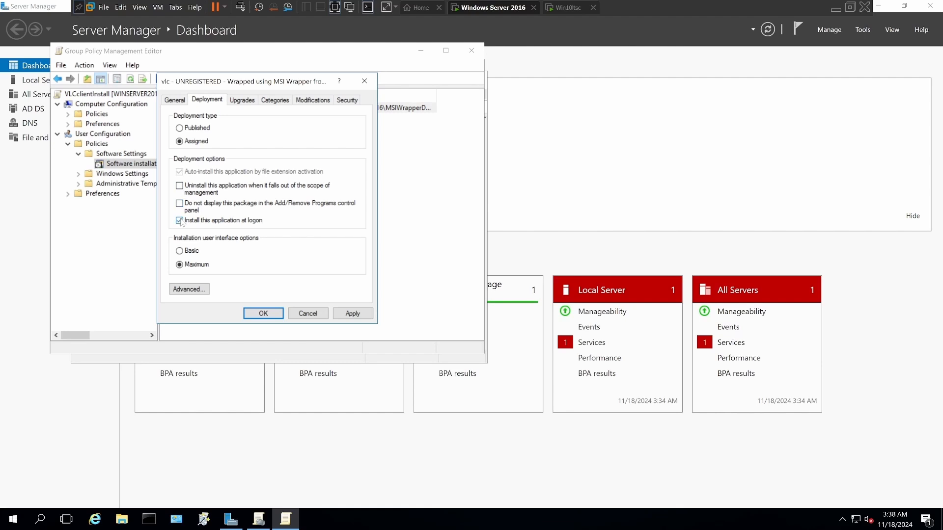
{"action": "left_click", "coordinate": [343, 315]}
{"action": "left_click", "coordinate": [260, 314]}
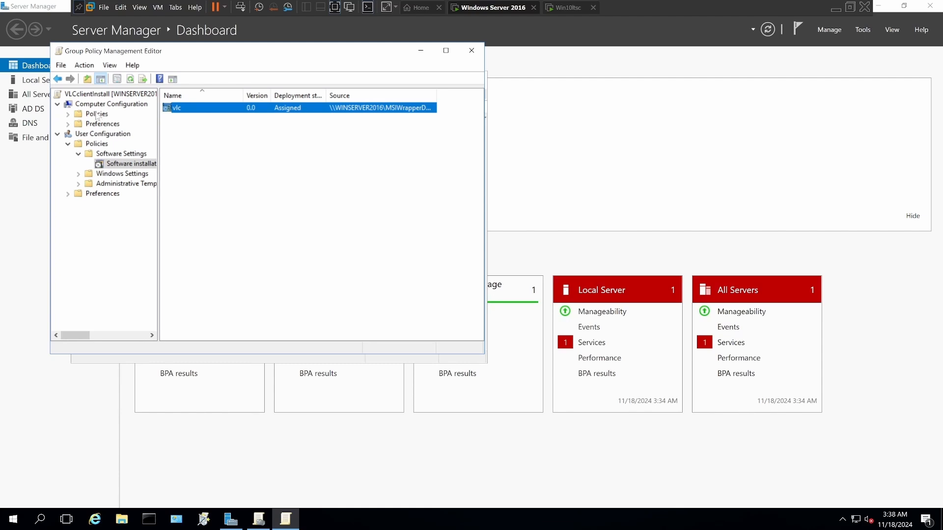
Step: Open Software installation under the Computer Configuration policies to view its packages
{"action": "double_click", "coordinate": [97, 114]}
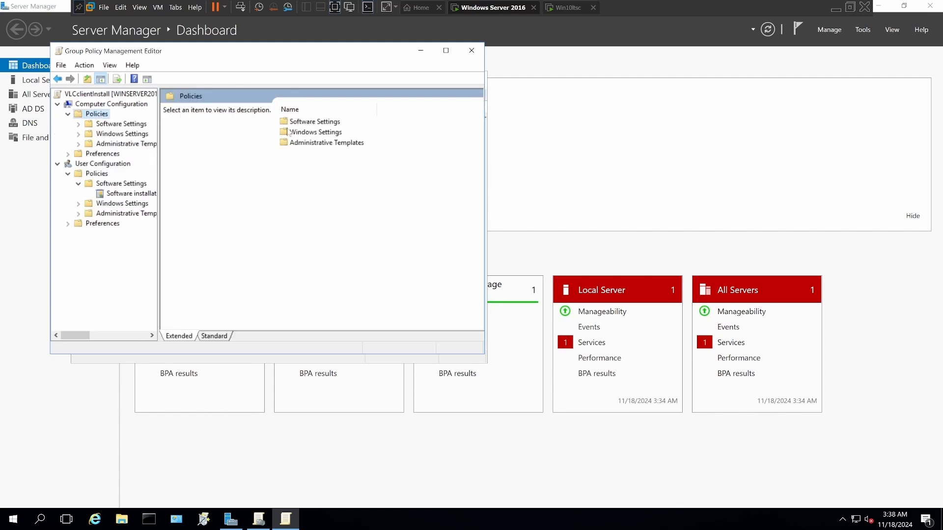
{"action": "double_click", "coordinate": [299, 122]}
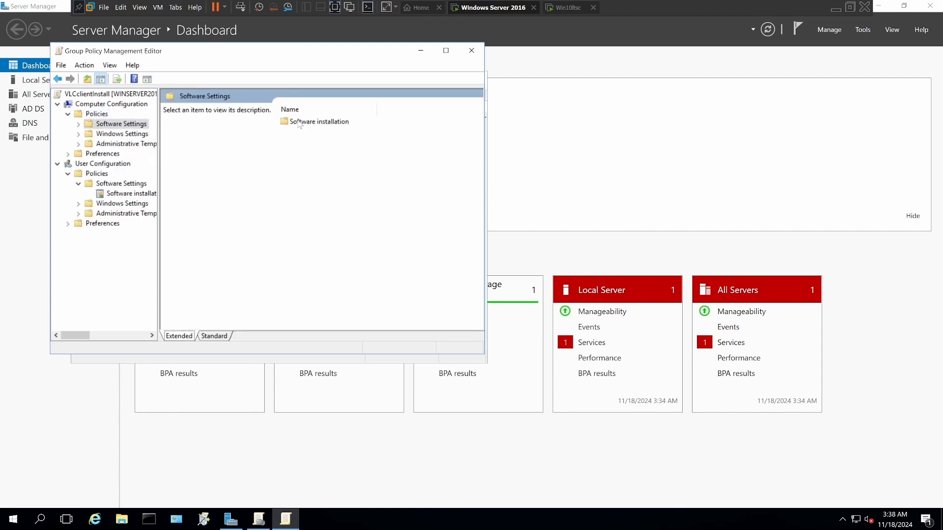
{"action": "double_click", "coordinate": [298, 122]}
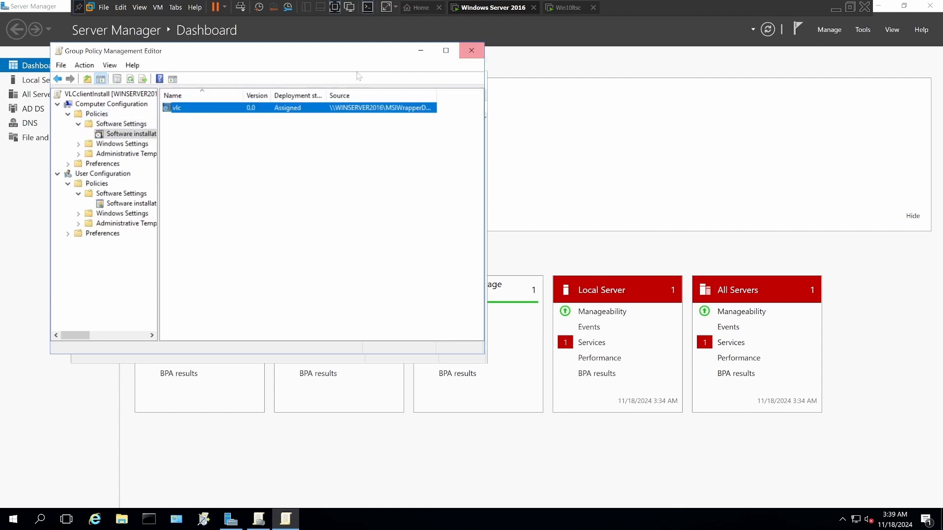
Step: Return to the root of the VLCclientInstall policy, collapse both configuration branches and close the policy editor
{"action": "left_click", "coordinate": [59, 79]}
{"action": "left_click", "coordinate": [59, 79]}
{"action": "left_click", "coordinate": [58, 79]}
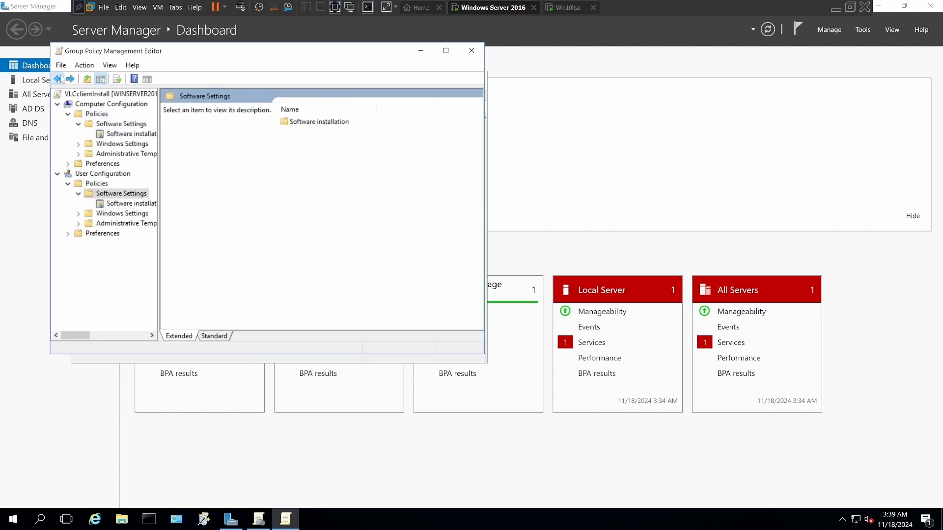
{"action": "left_click", "coordinate": [58, 79]}
{"action": "left_click", "coordinate": [59, 79]}
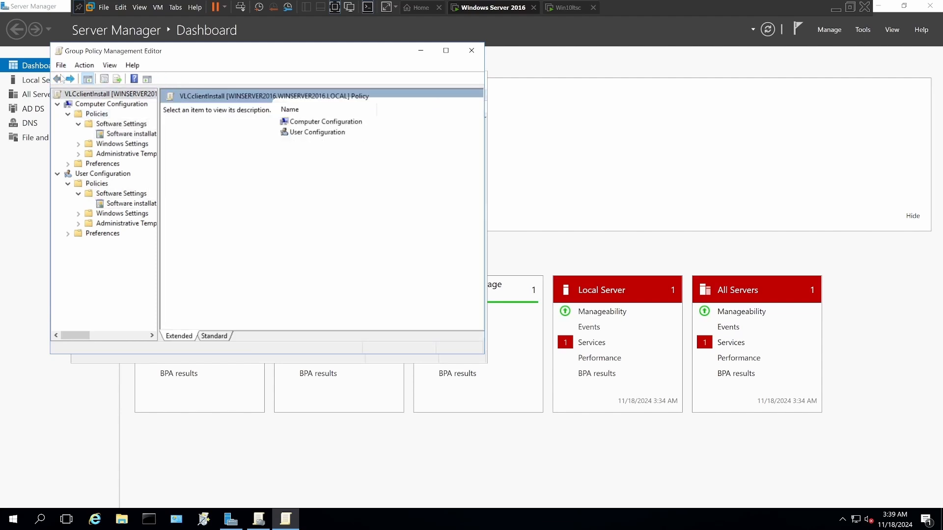
{"action": "left_click", "coordinate": [58, 104]}
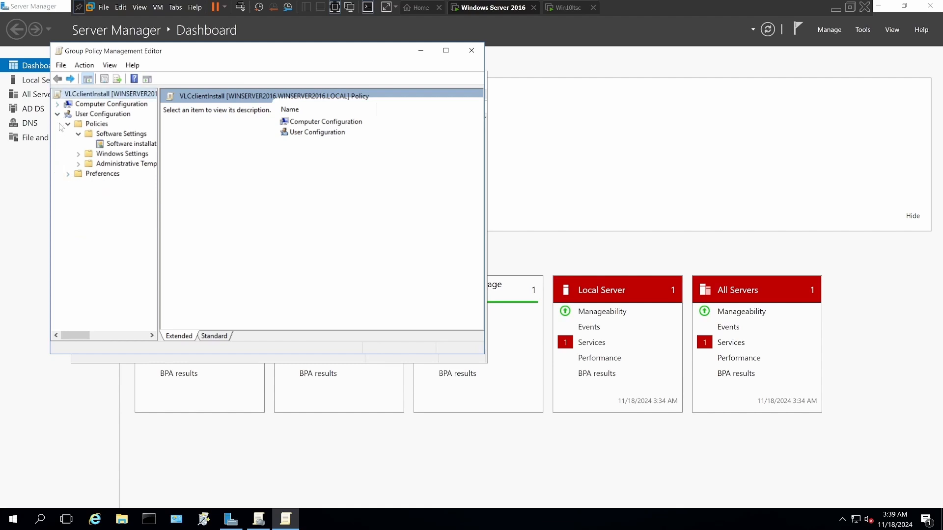
{"action": "left_click", "coordinate": [58, 115]}
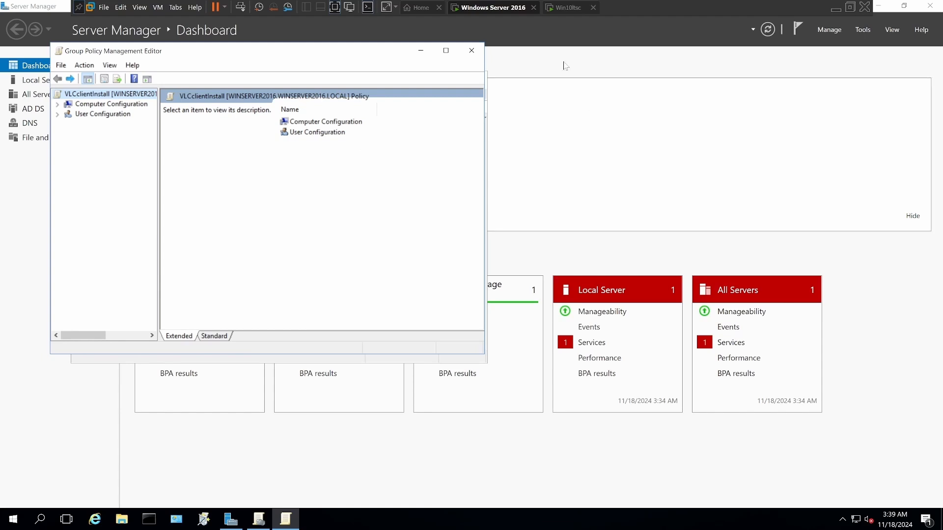
{"action": "left_click", "coordinate": [472, 51]}
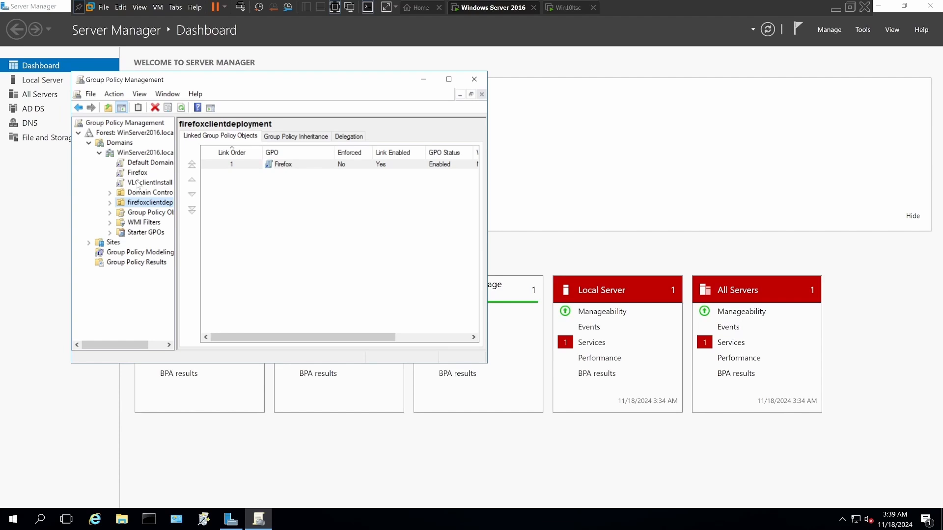
Step: Link the existing VLCclientInstall GPO to the firefoxclientdeployment organizational unit
{"action": "right_click", "coordinate": [139, 184]}
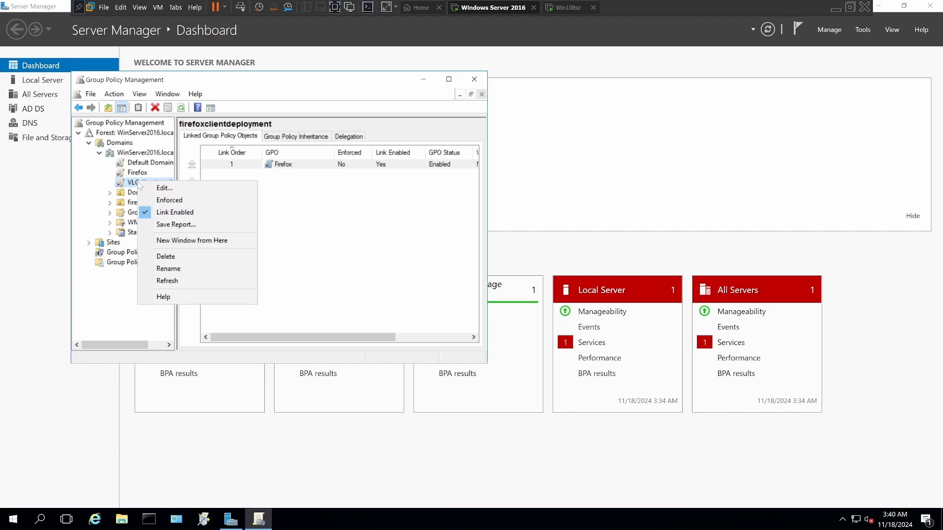
{"action": "left_click", "coordinate": [81, 199]}
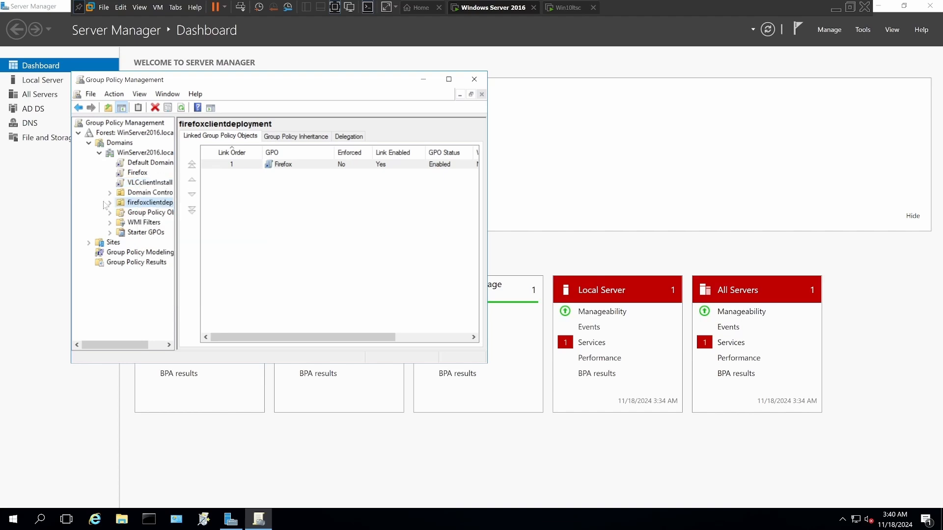
{"action": "right_click", "coordinate": [135, 201]}
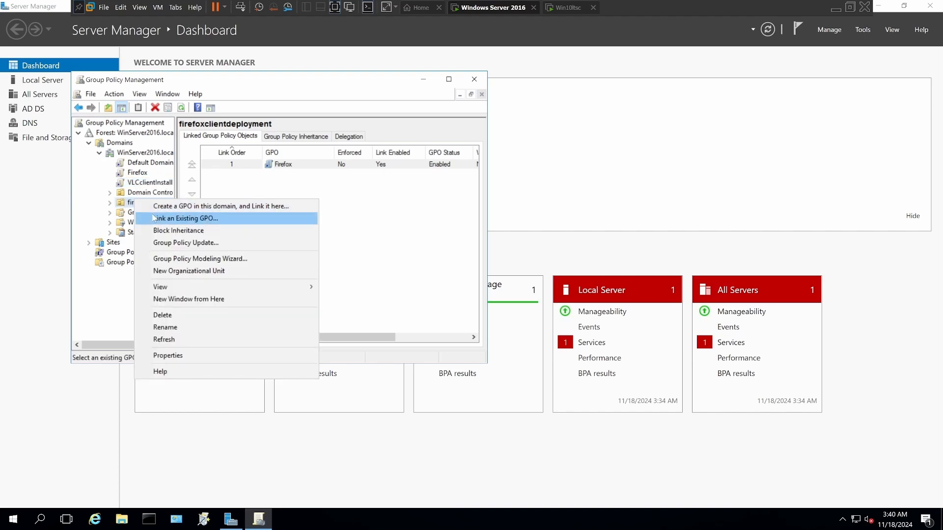
{"action": "left_click", "coordinate": [154, 219]}
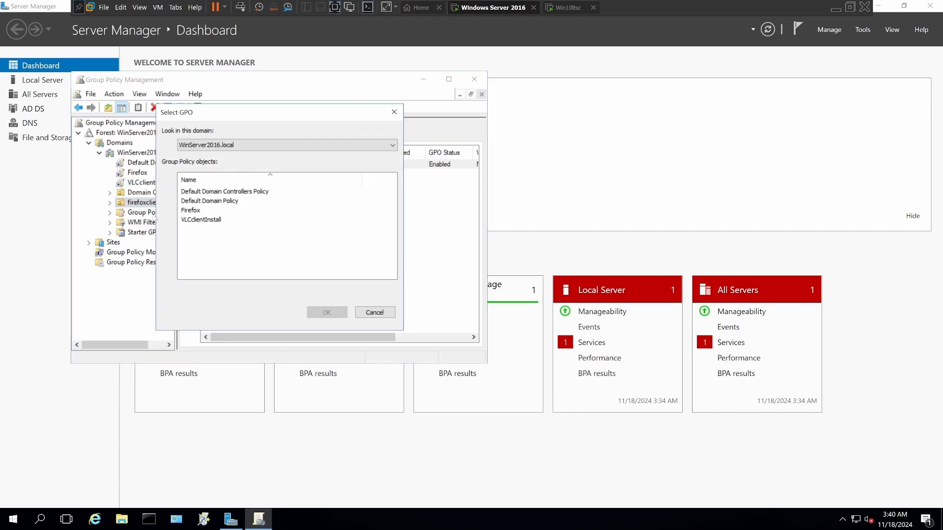
{"action": "left_click", "coordinate": [191, 221]}
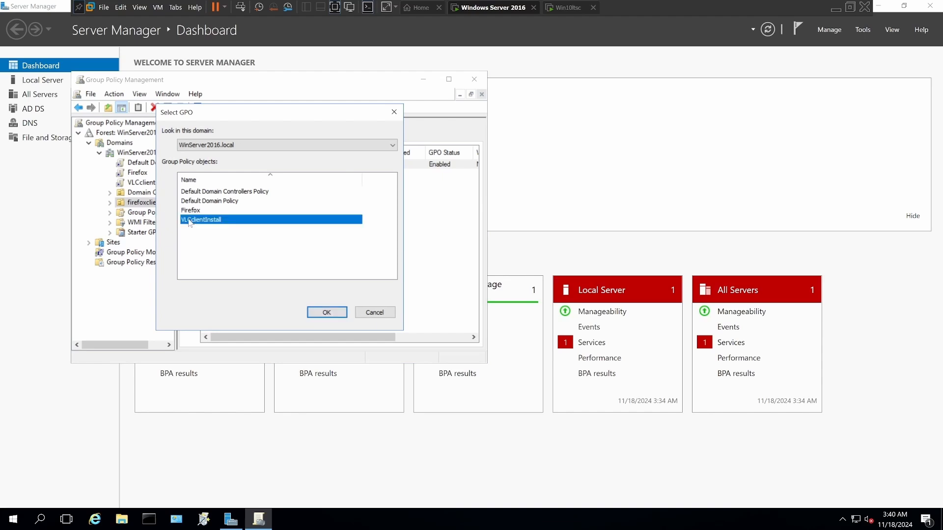
{"action": "left_click", "coordinate": [327, 312]}
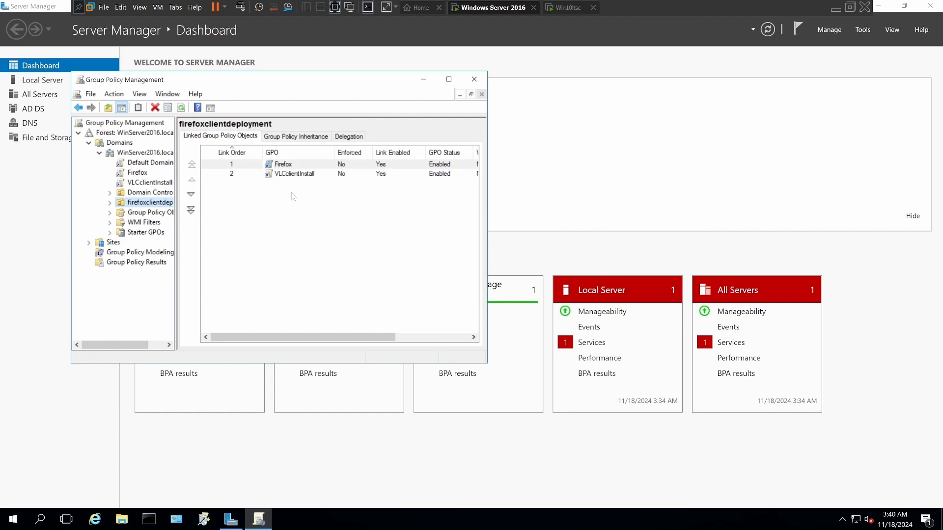
Step: Delete the Firefox GPO link from the firefoxclientdeployment organizational unit
{"action": "right_click", "coordinate": [286, 166]}
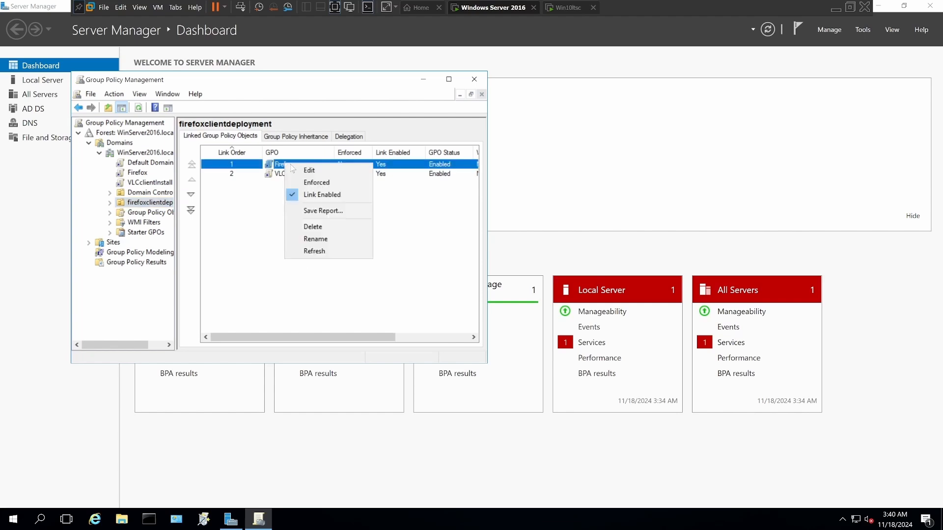
{"action": "left_click", "coordinate": [315, 228]}
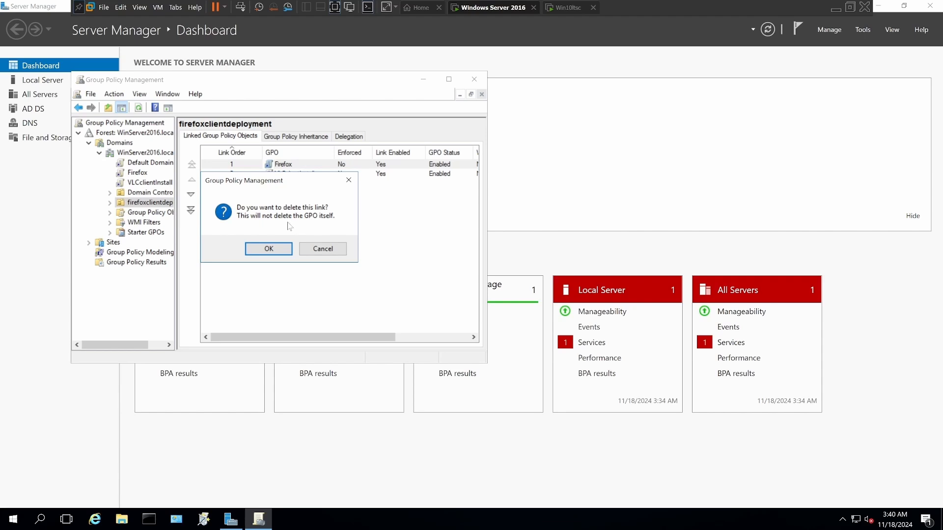
{"action": "left_click", "coordinate": [270, 249]}
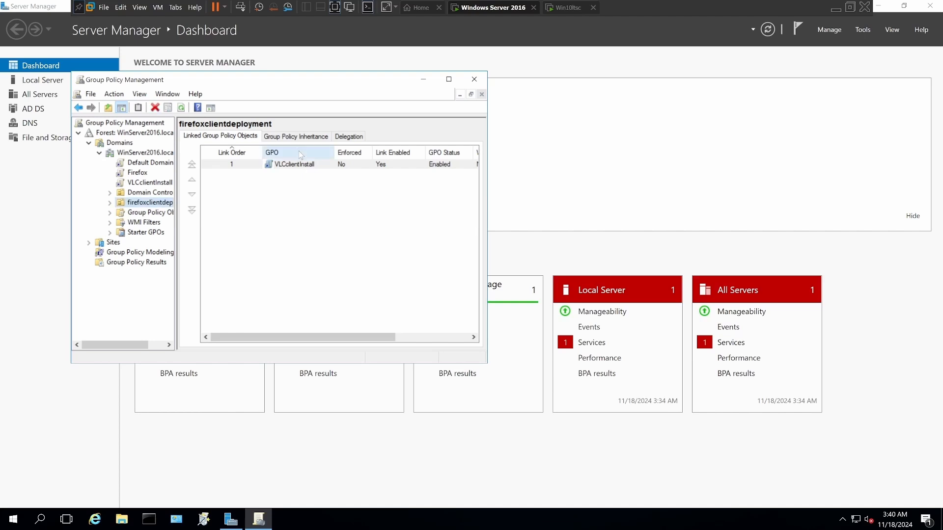
Step: Allow CREATOR OWNER full control in the advanced delegation security of firefoxclientdeployment, apply it and close Group Policy Management
{"action": "left_click", "coordinate": [292, 140]}
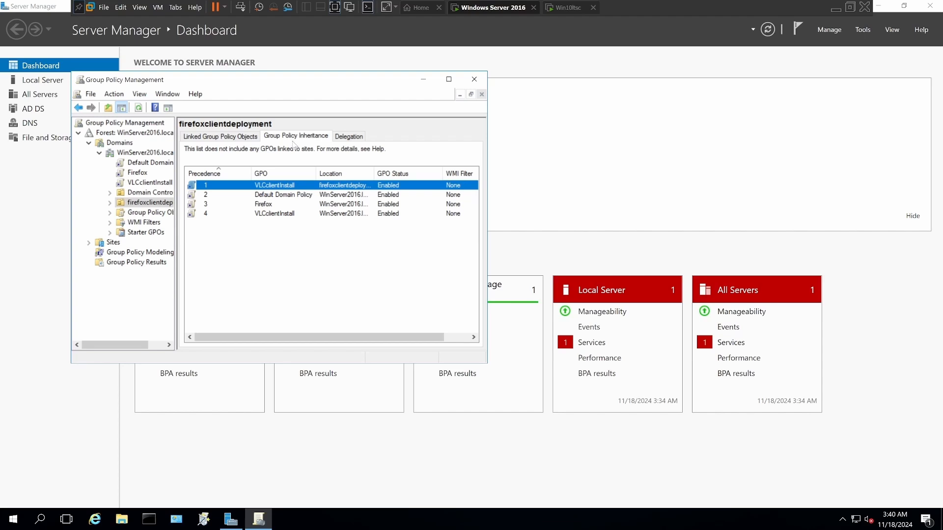
{"action": "left_click", "coordinate": [351, 137]}
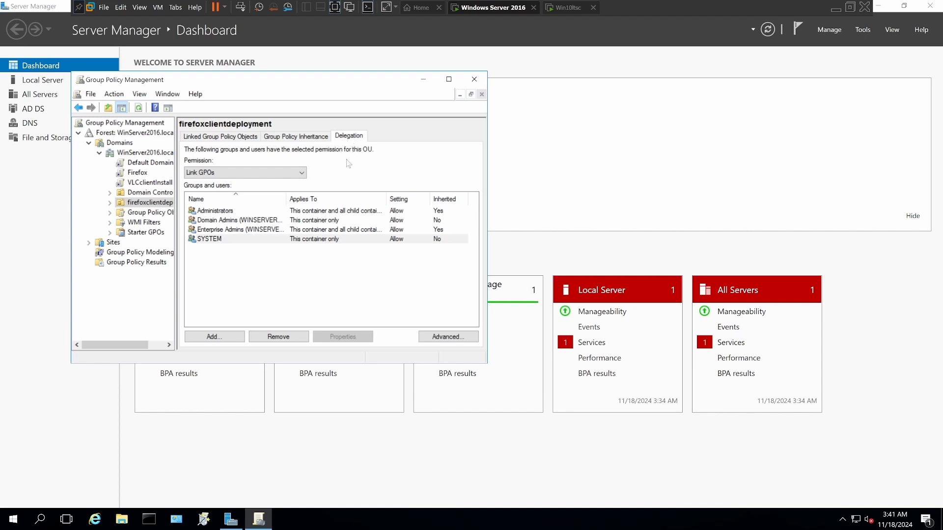
{"action": "left_click", "coordinate": [430, 339]}
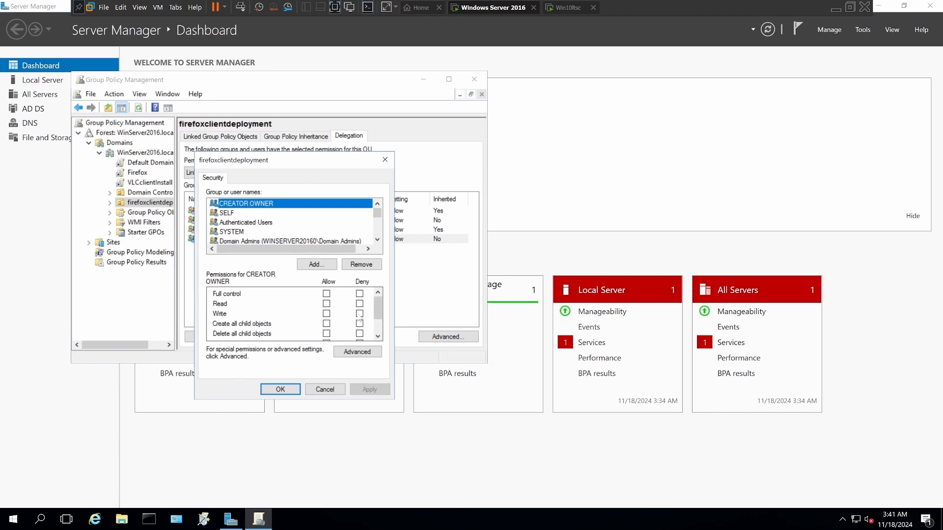
{"action": "left_click", "coordinate": [326, 293]}
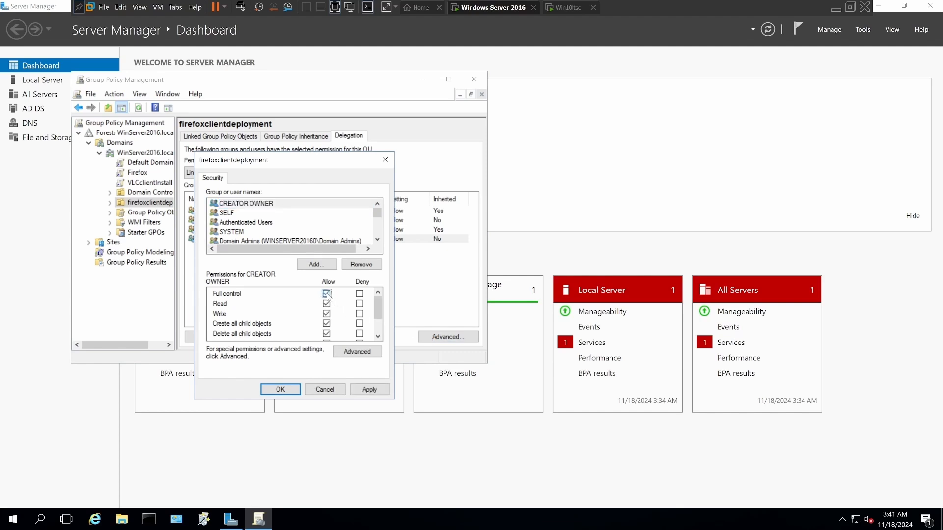
{"action": "left_click", "coordinate": [370, 389]}
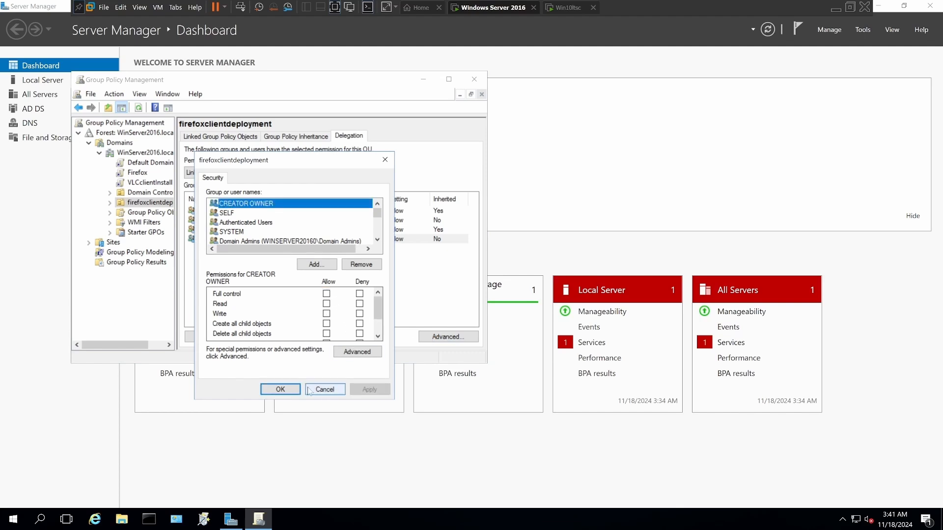
{"action": "left_click", "coordinate": [281, 389]}
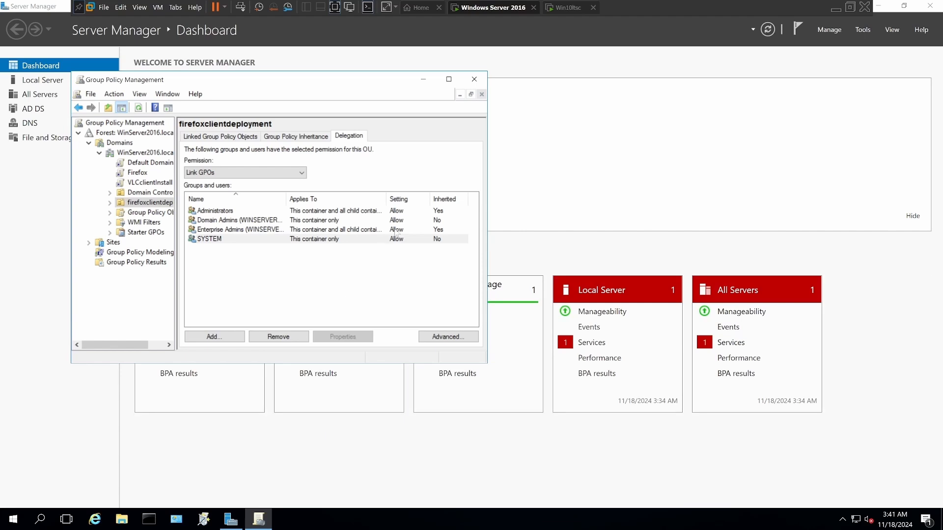
{"action": "left_click", "coordinate": [473, 80]}
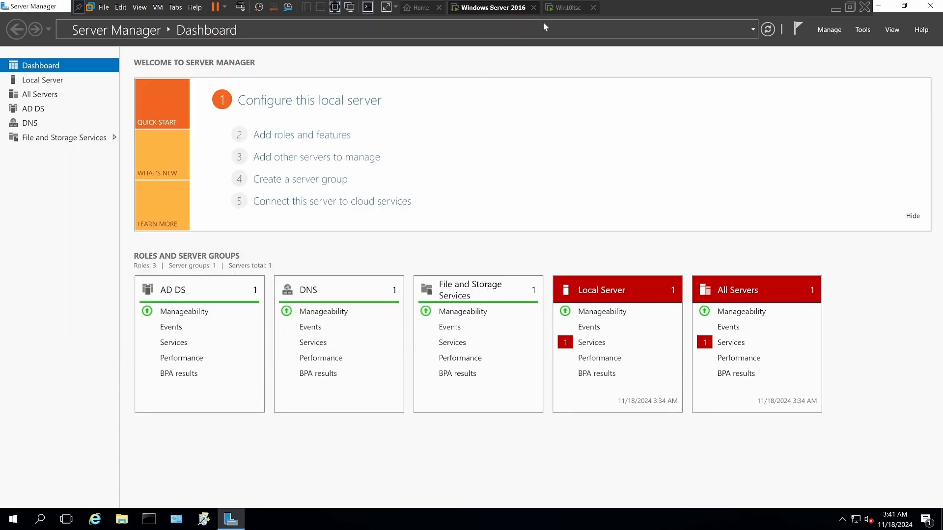
Step: Switch to the Win10ltsc virtual machine, run gpupdate /force in a command prompt and accept the restart
{"action": "left_click", "coordinate": [569, 11]}
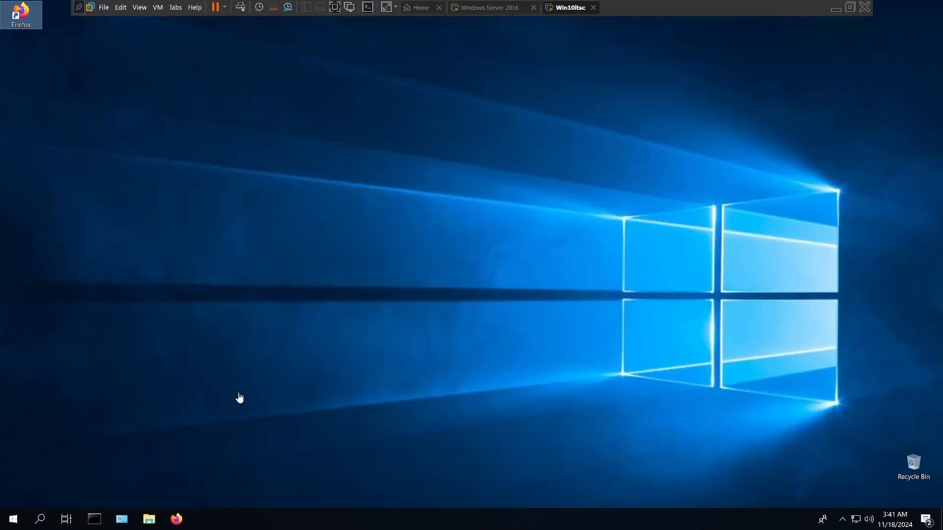
{"action": "left_click", "coordinate": [99, 520]}
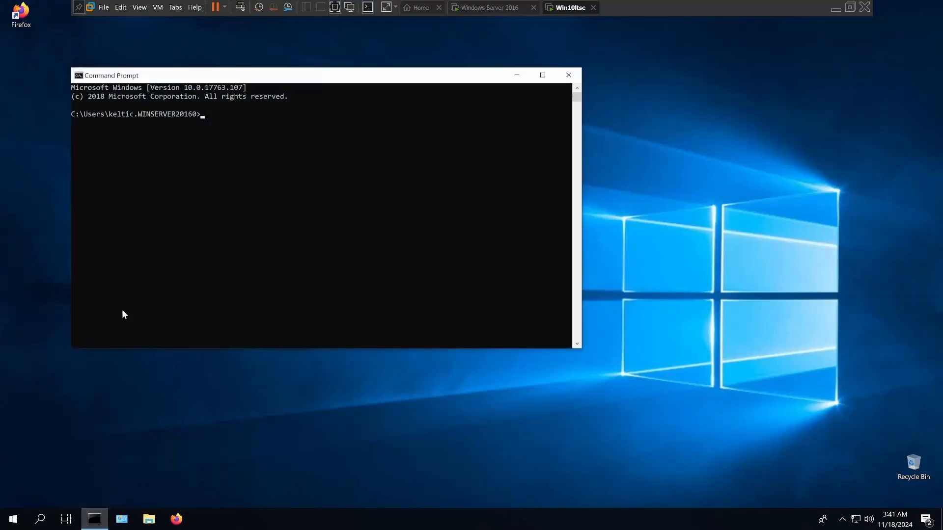
{"action": "left_click", "coordinate": [204, 114]}
{"action": "type", "text": "gpupdate /force"}
{"action": "key", "text": "Return"}
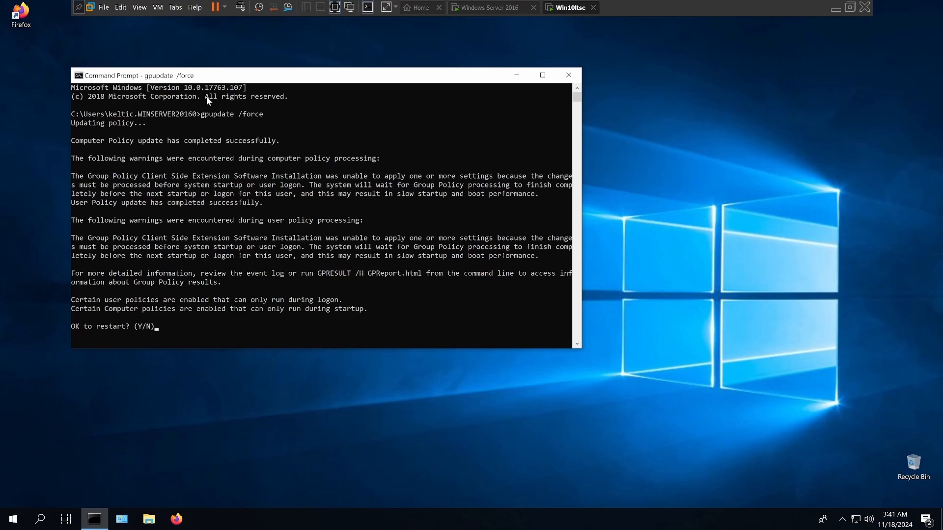
{"action": "type", "text": "y"}
{"action": "key", "text": "Return"}
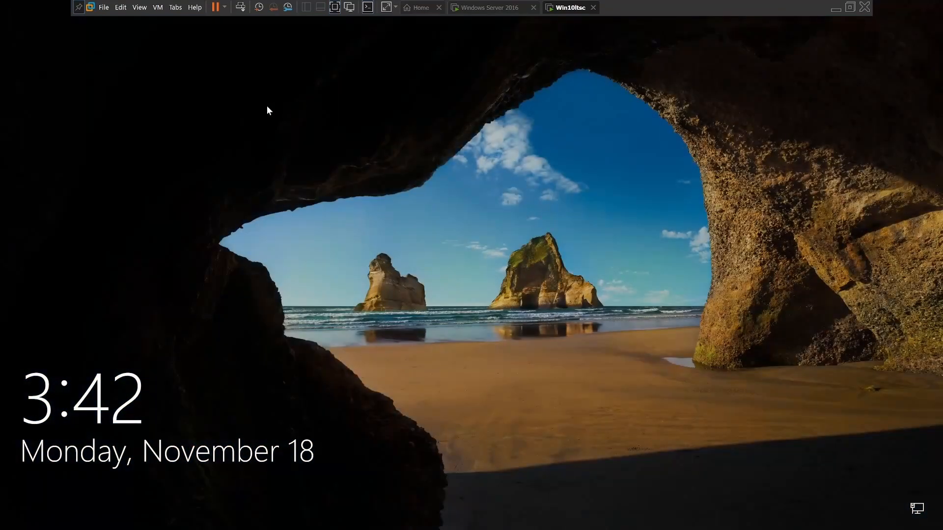
Step: Sign in to the restarted client as another user with the domain account's user name and password
{"action": "left_click", "coordinate": [297, 376]}
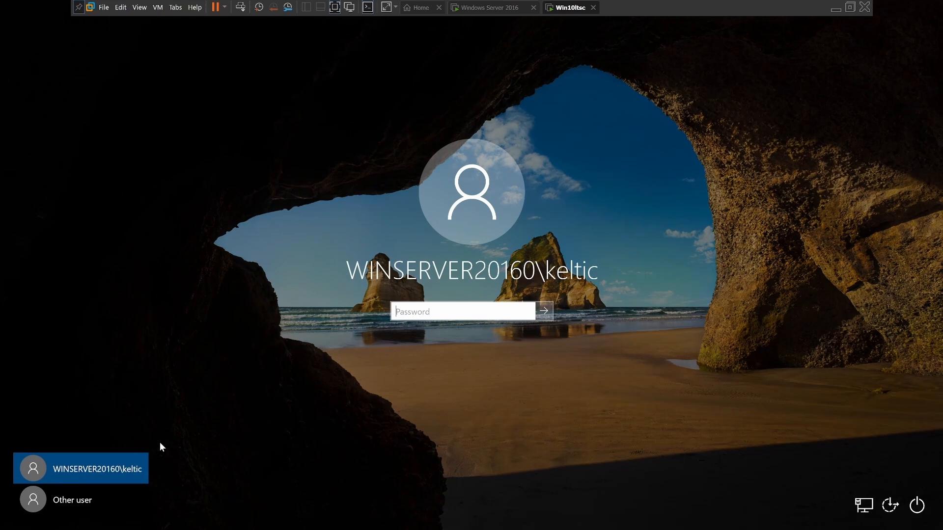
{"action": "left_click", "coordinate": [60, 510]}
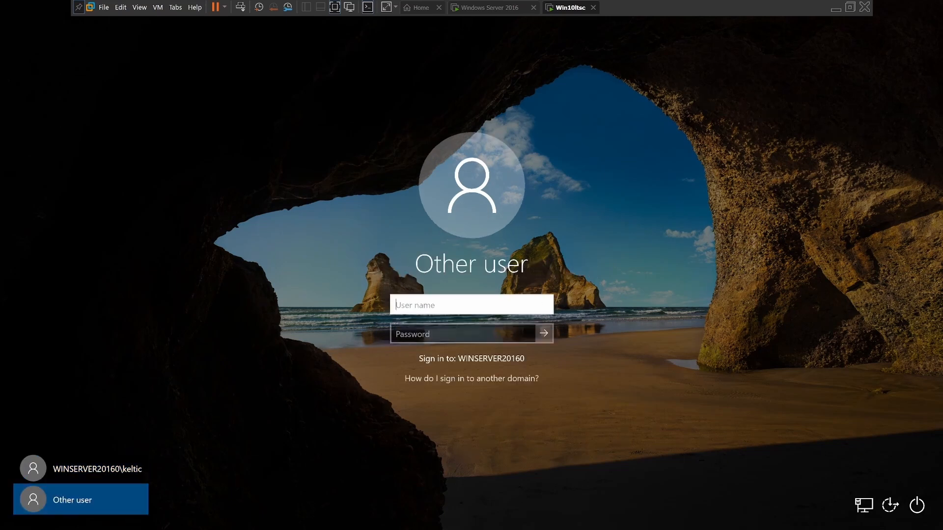
{"action": "key", "text": "BackSpace"}
{"action": "type", "text": "keltic"}
{"action": "key", "text": "Tab"}
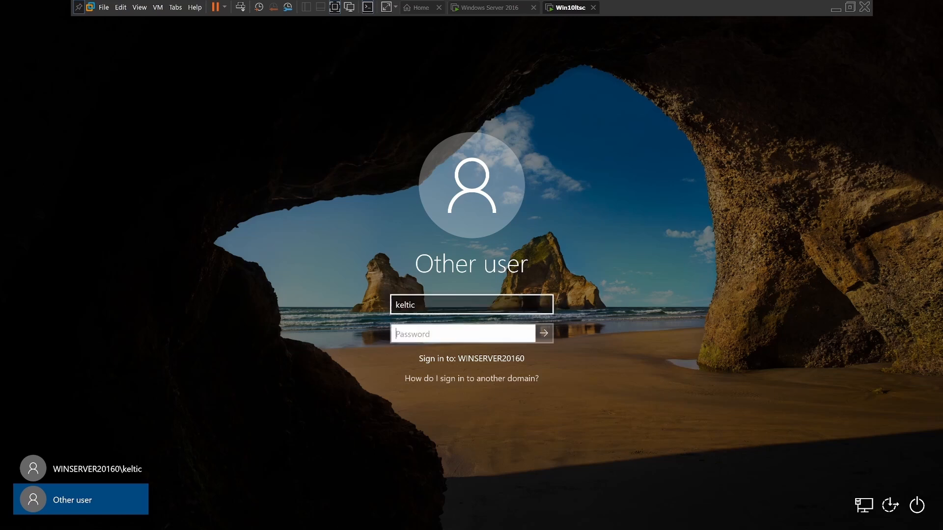
{"action": "type", "text": "P"}
{"action": "key", "text": "Caps_Lock"}
{"action": "key", "text": "Return"}
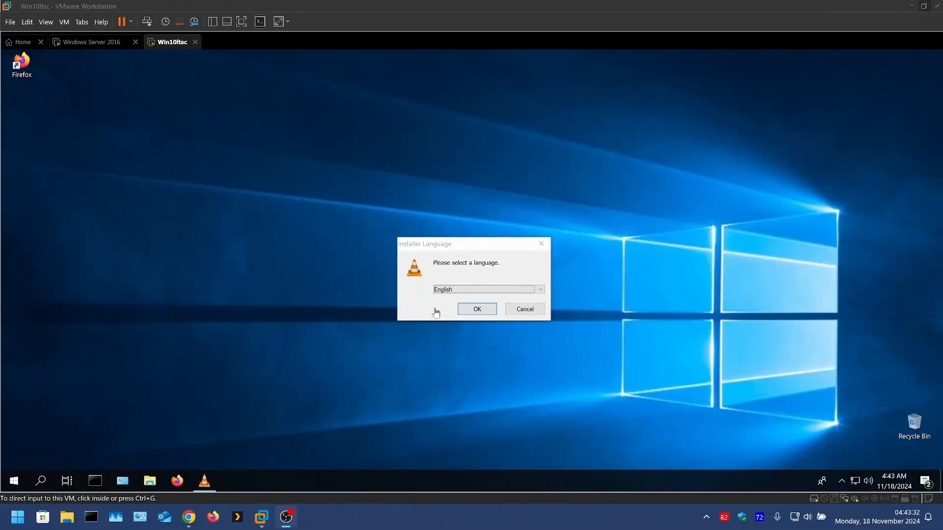
Step: Install VLC media player in English with the preset components and destination folder, and finish setup without running the player
{"action": "left_click", "coordinate": [474, 314]}
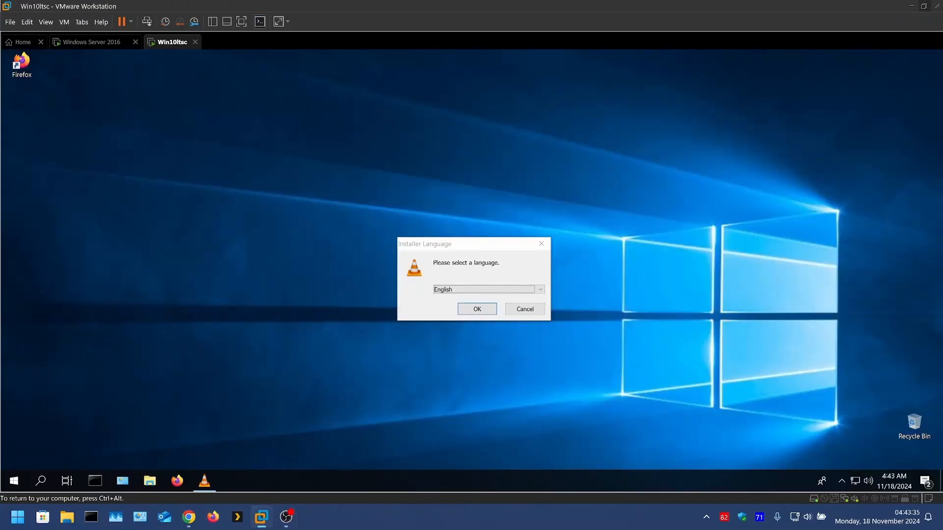
{"action": "left_click", "coordinate": [476, 310]}
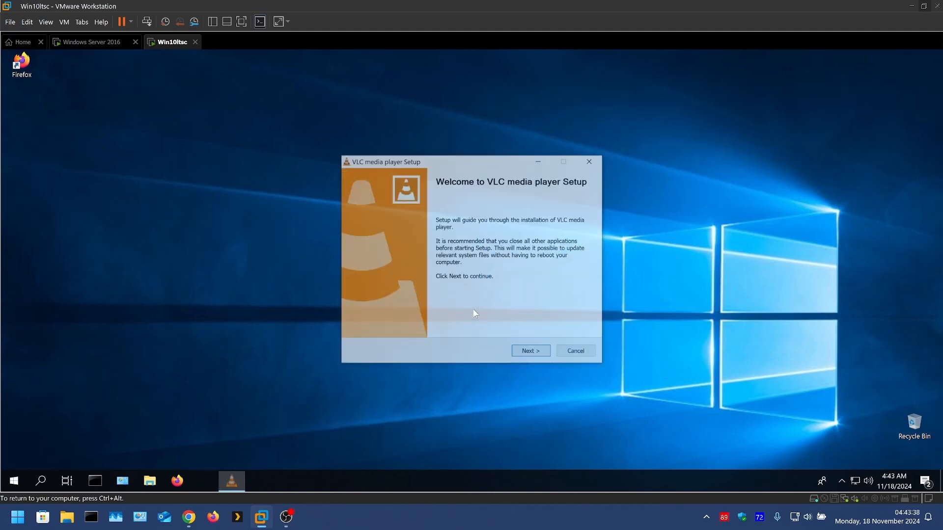
{"action": "left_click", "coordinate": [529, 352]}
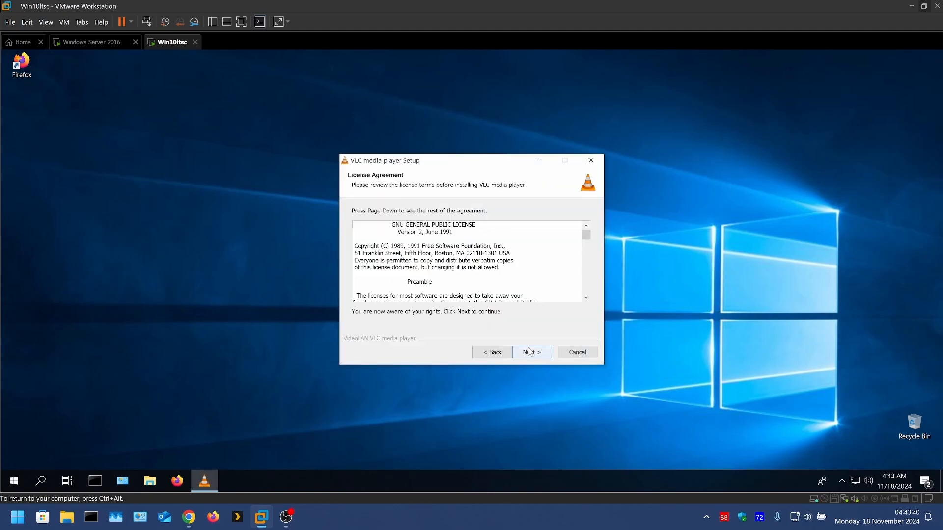
{"action": "left_click", "coordinate": [531, 353]}
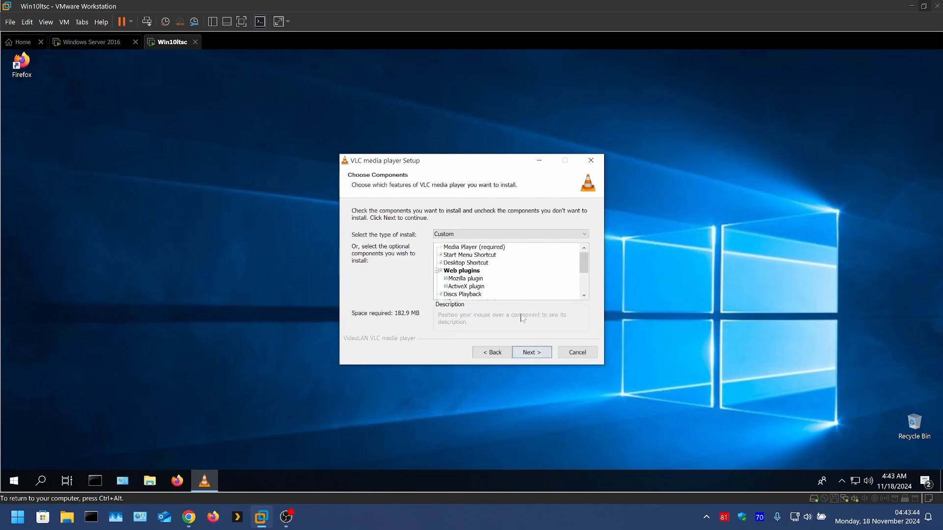
{"action": "left_click", "coordinate": [532, 353]}
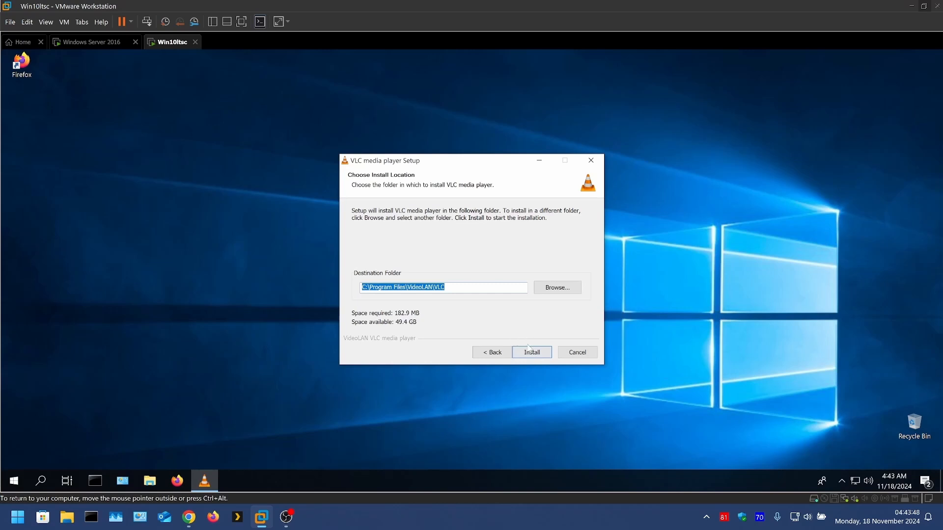
{"action": "left_click", "coordinate": [537, 355]}
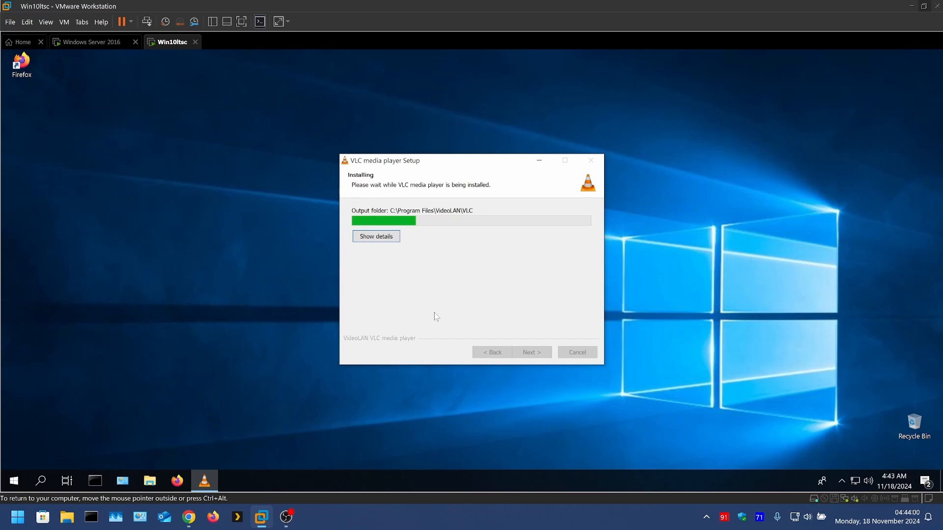
{"action": "left_click", "coordinate": [241, 22]}
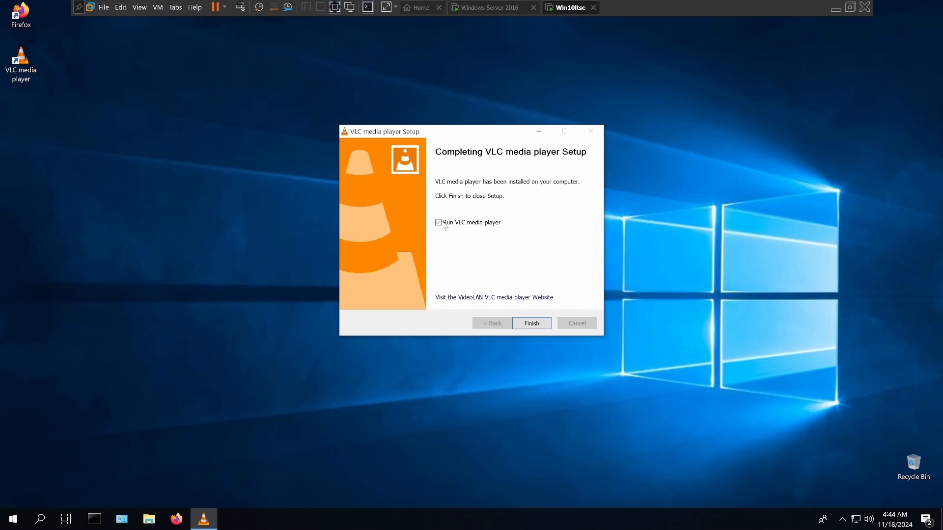
{"action": "left_click", "coordinate": [523, 322]}
Step: Move the VLC media player and Firefox shortcuts toward the middle of the desktop and shift the Firefox Installer window aside
{"action": "left_click_drag", "start_coordinate": [21, 62], "coordinate": [531, 243]}
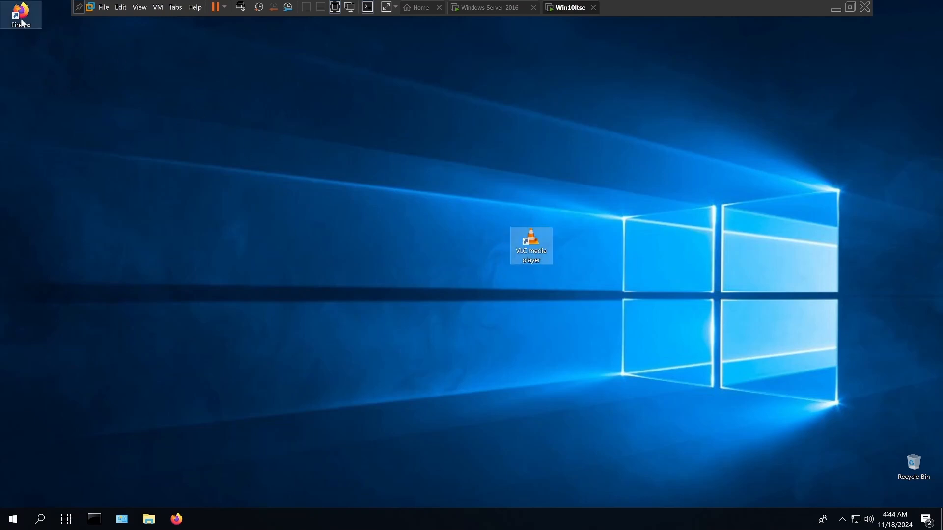
{"action": "left_click_drag", "start_coordinate": [16, 22], "coordinate": [407, 248]}
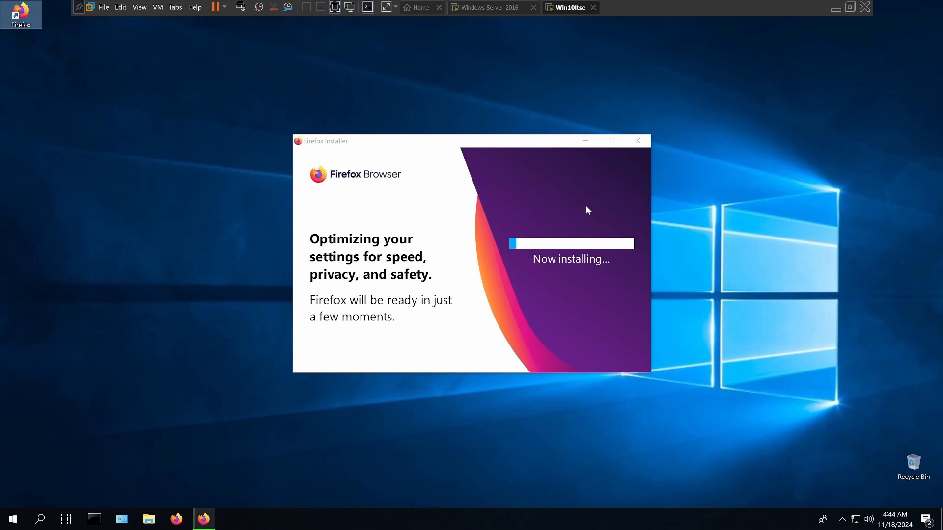
{"action": "left_click_drag", "start_coordinate": [532, 139], "coordinate": [306, 38]}
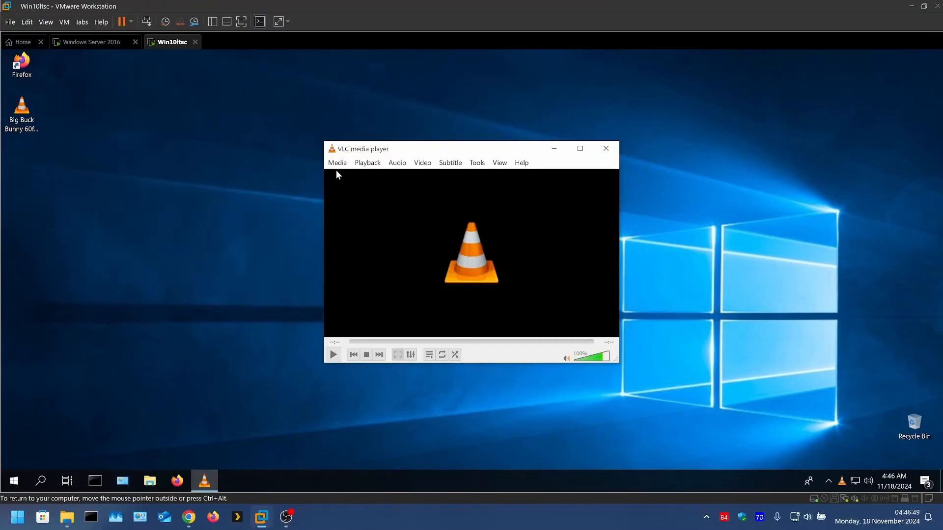
Step: Open the Big Buck Bunny 60fps 4K video from the Desktop folder in VLC media player
{"action": "left_click", "coordinate": [338, 163]}
{"action": "left_click", "coordinate": [347, 178]}
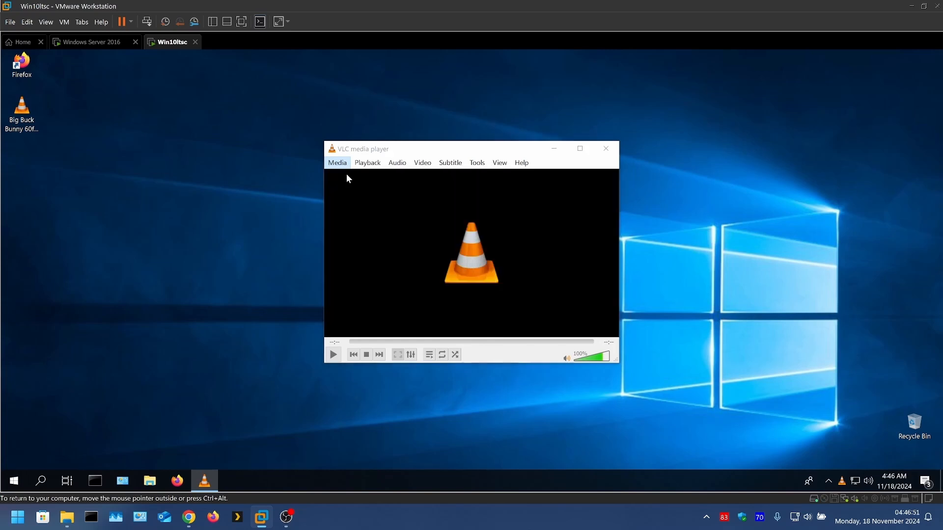
{"action": "left_click", "coordinate": [369, 237]}
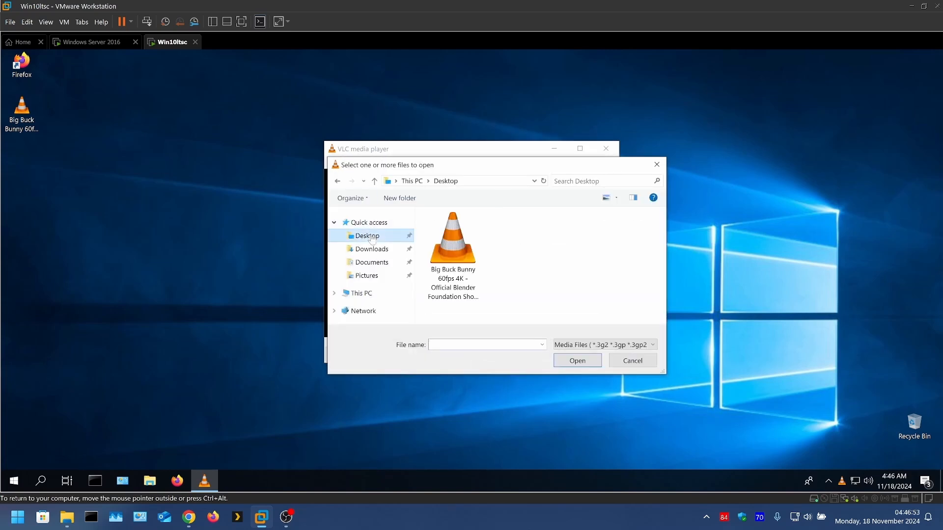
{"action": "left_click", "coordinate": [453, 246]}
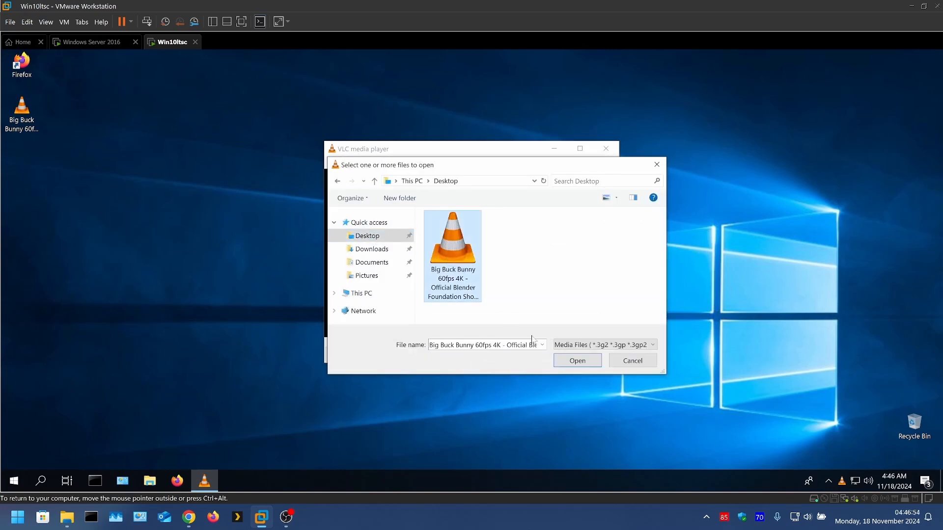
{"action": "left_click", "coordinate": [566, 364]}
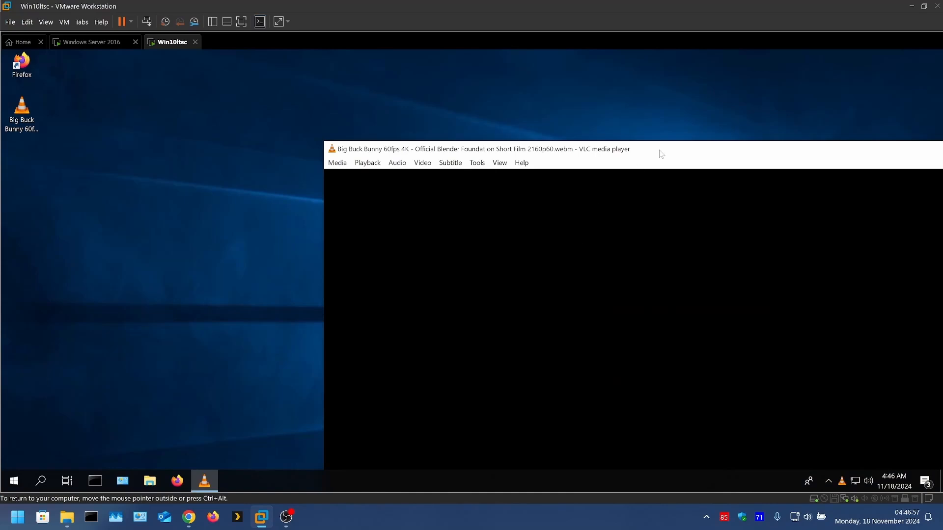
Step: Move the VLC window to the desktop's upper-left corner, and show the virtual machine and the playing video full screen
{"action": "left_click_drag", "start_coordinate": [662, 154], "coordinate": [316, 48]}
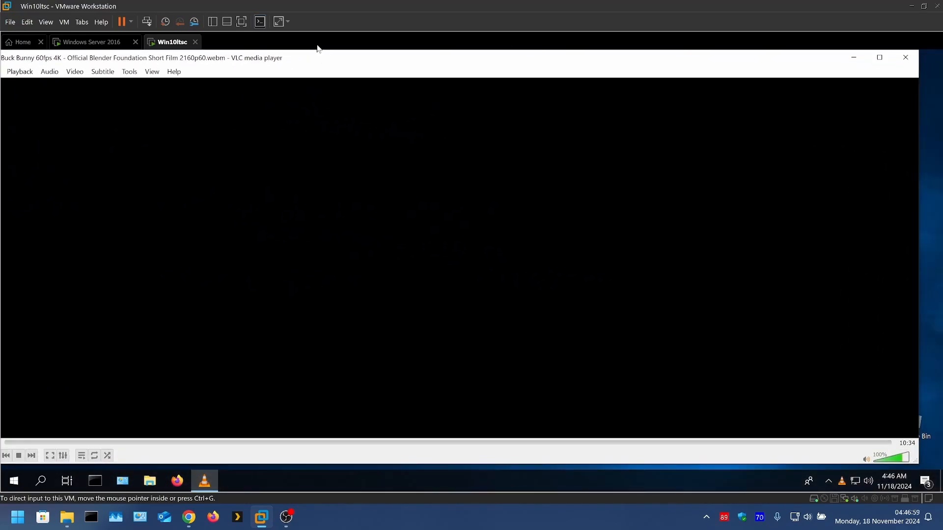
{"action": "left_click", "coordinate": [243, 24]}
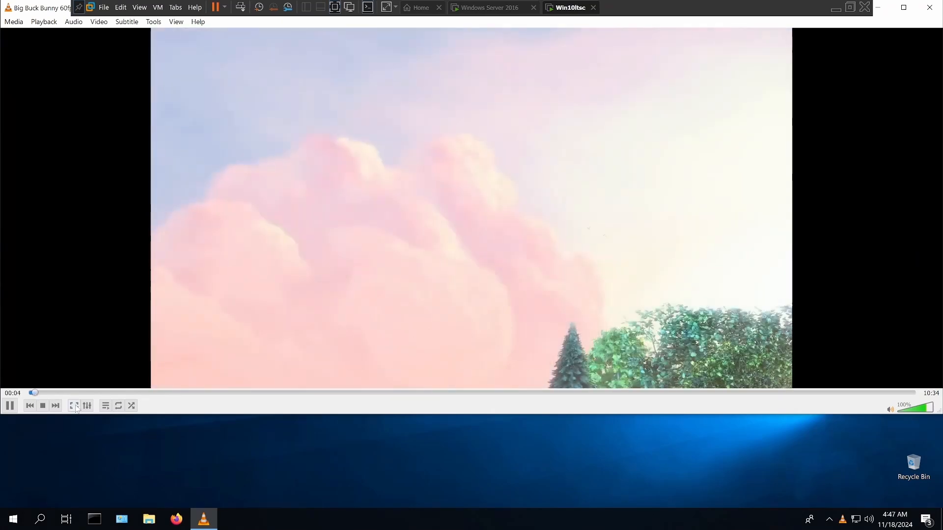
{"action": "left_click", "coordinate": [73, 405]}
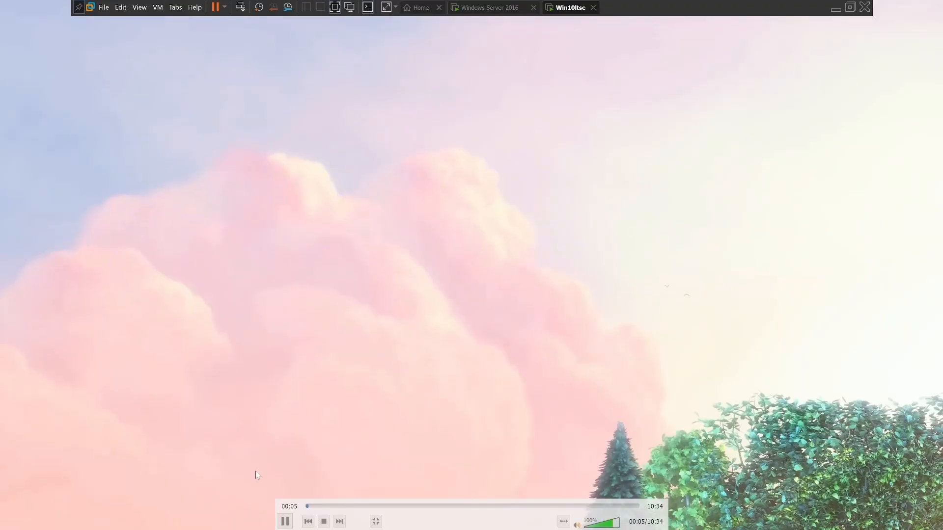
Step: Skip ahead in the Big Buck Bunny video to check playback, stop it, and close VLC media player
{"action": "left_click", "coordinate": [330, 506]}
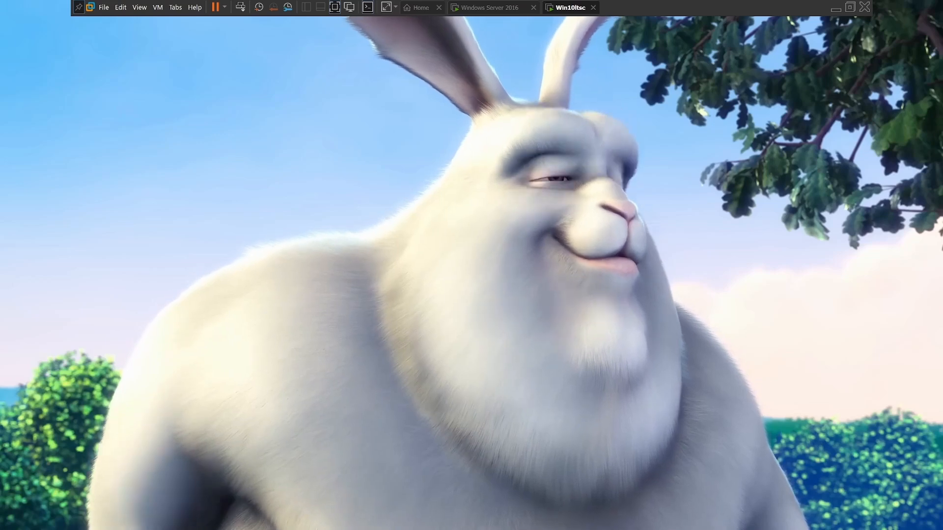
{"action": "mouse_move", "coordinate": [371, 318]}
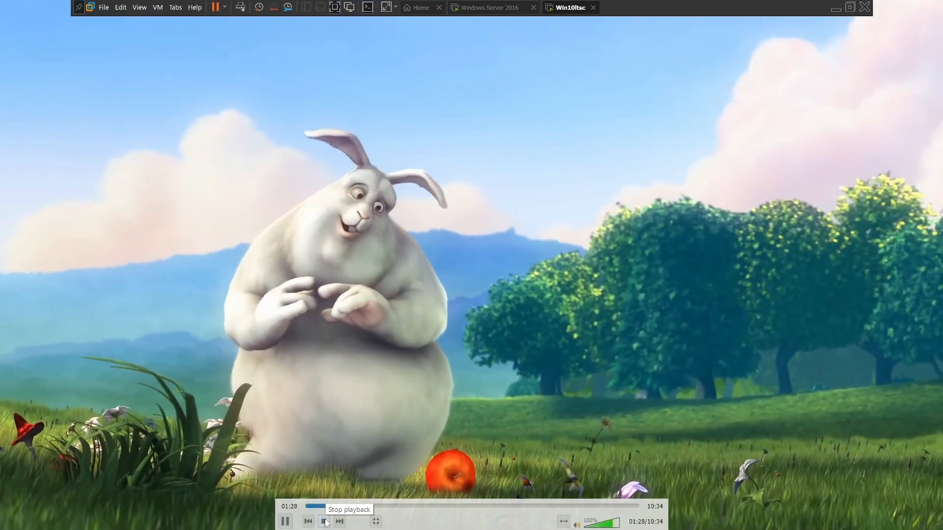
{"action": "left_click", "coordinate": [325, 522]}
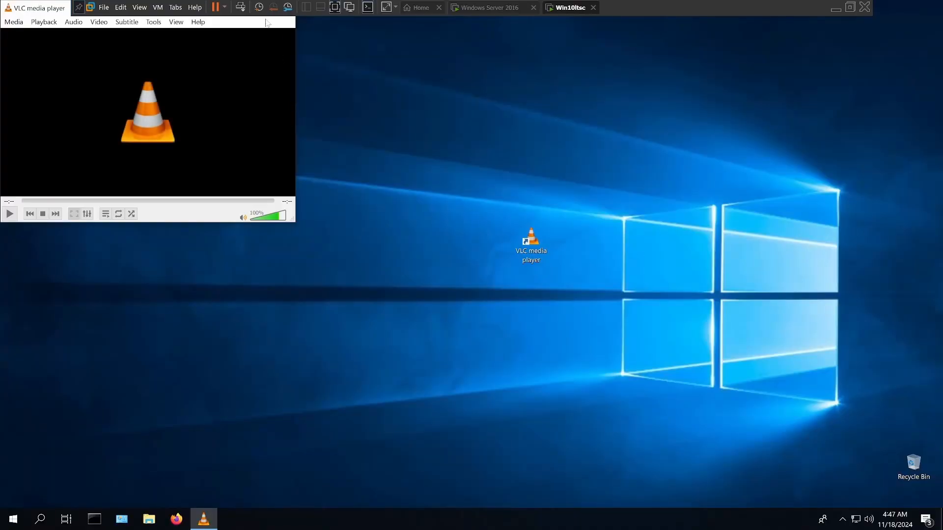
{"action": "left_click", "coordinate": [901, 76]}
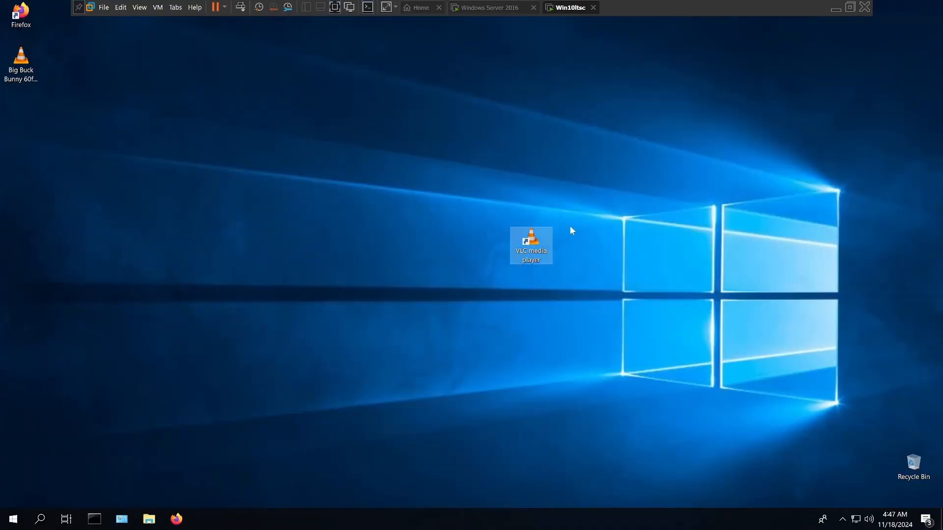
Step: Place the VLC media player shortcut directly below the Firefox shortcut on the desktop and pin it to the taskbar
{"action": "left_click_drag", "start_coordinate": [362, 154], "coordinate": [30, 55]}
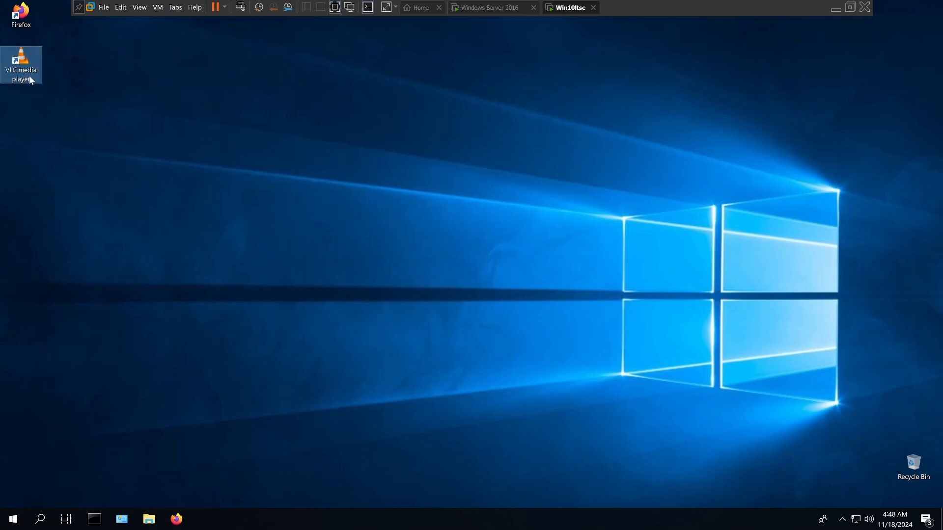
{"action": "right_click", "coordinate": [16, 58]}
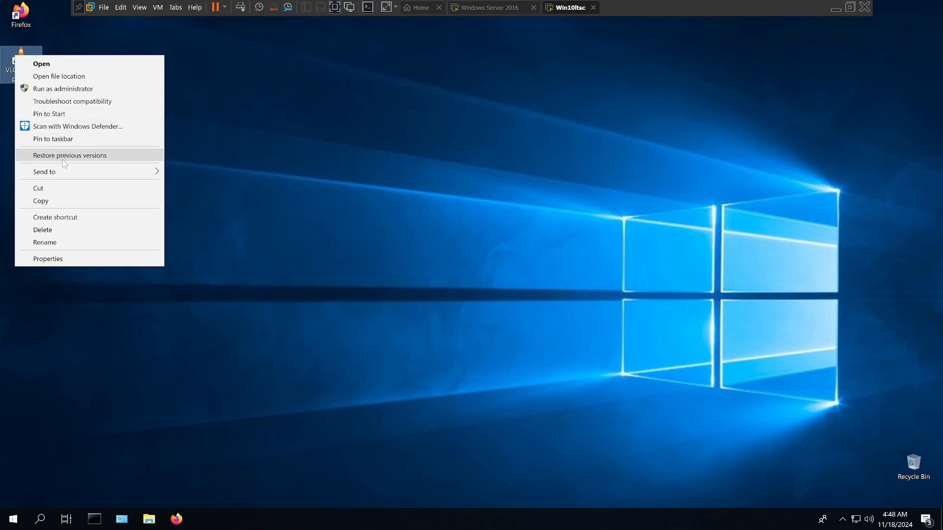
{"action": "mouse_move", "coordinate": [61, 178]}
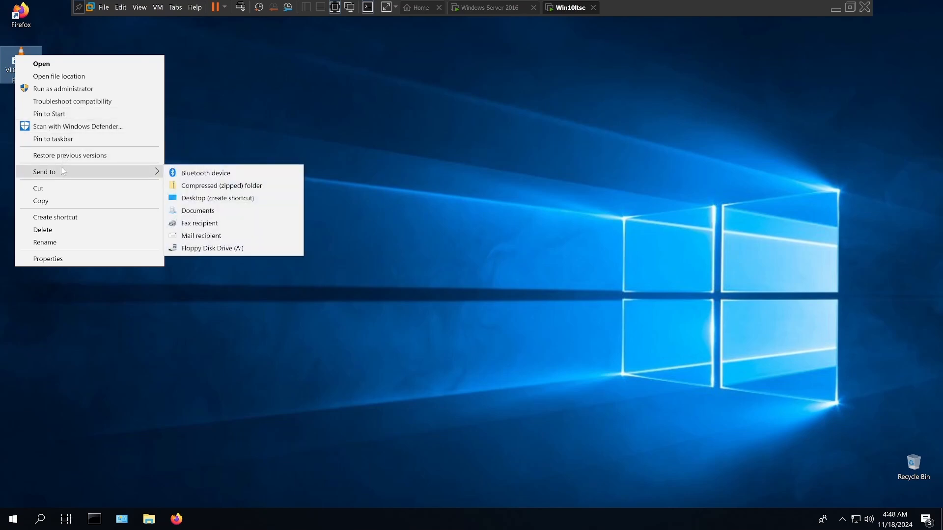
{"action": "left_click", "coordinate": [60, 143]}
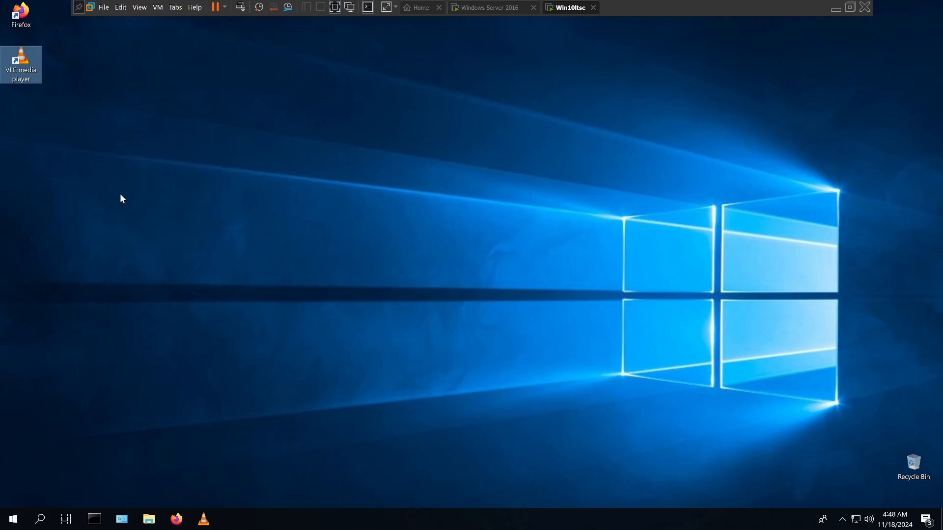
Step: Launch Firefox from its desktop shortcut to check that it works, and close the browser
{"action": "left_click", "coordinate": [149, 223]}
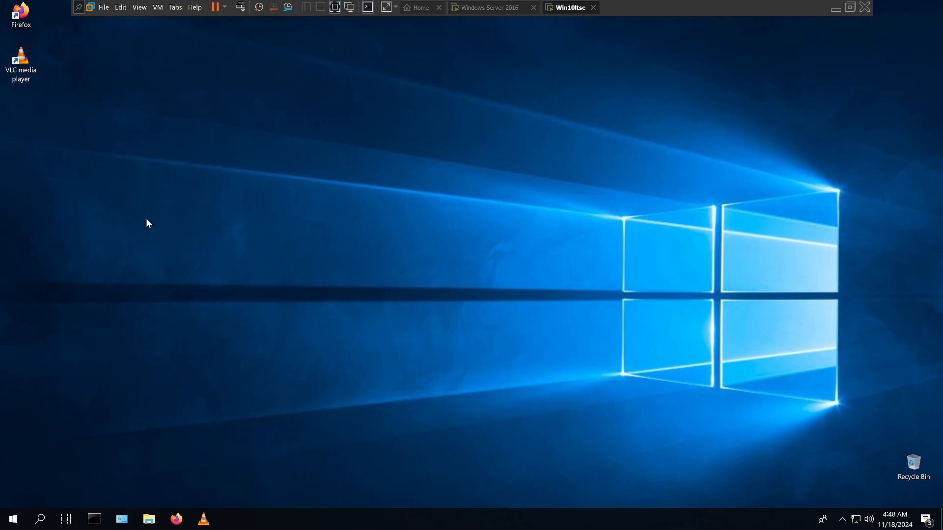
{"action": "double_click", "coordinate": [22, 18]}
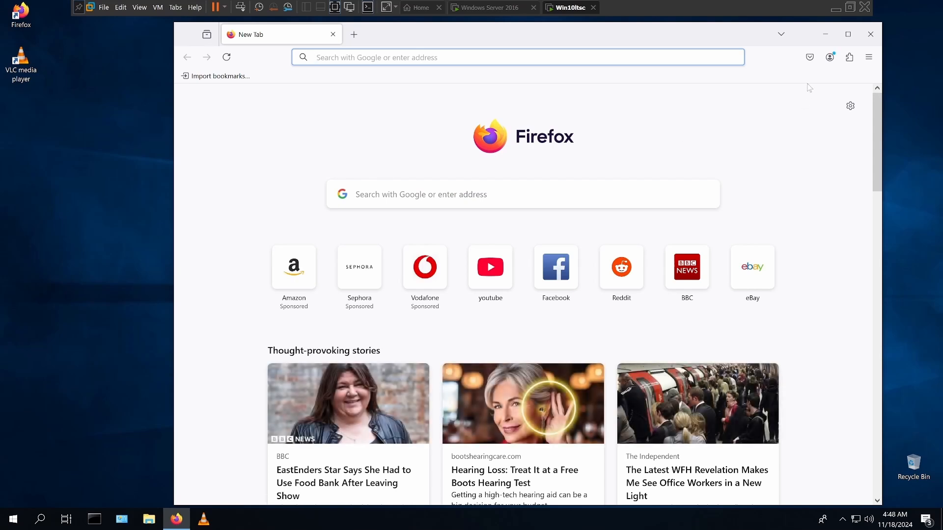
{"action": "left_click", "coordinate": [871, 34]}
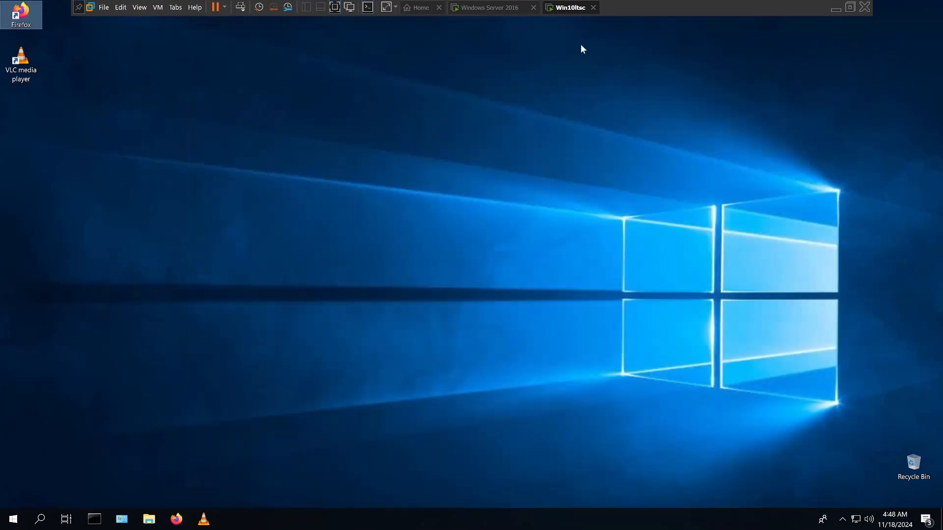
Step: Switch to the Windows Server 2016 virtual machine, open the local server's Windows Firewall settings, and expand the guest or public networks details
{"action": "left_click", "coordinate": [470, 15]}
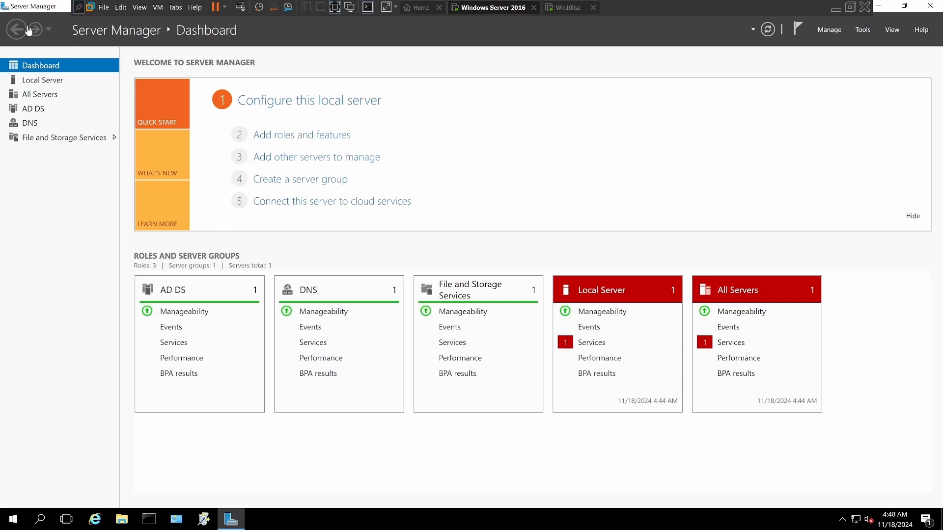
{"action": "left_click", "coordinate": [280, 106]}
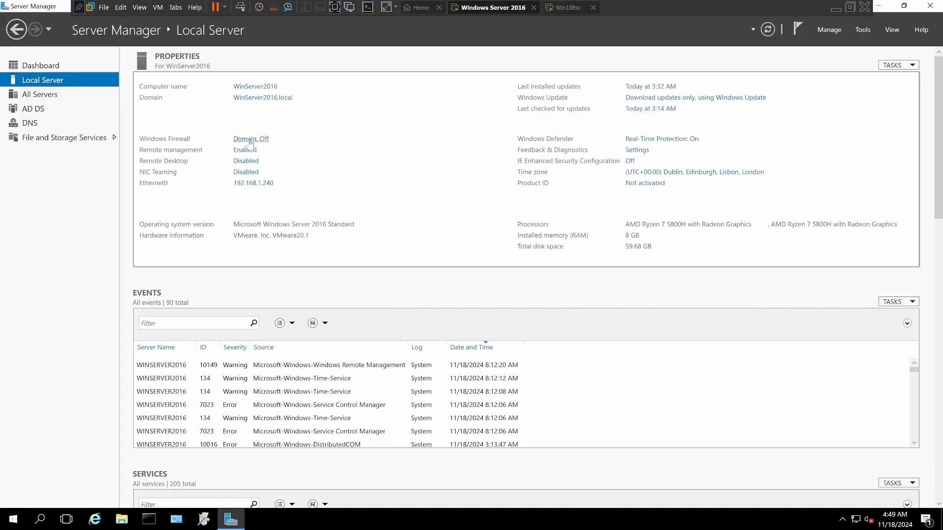
{"action": "left_click", "coordinate": [250, 141]}
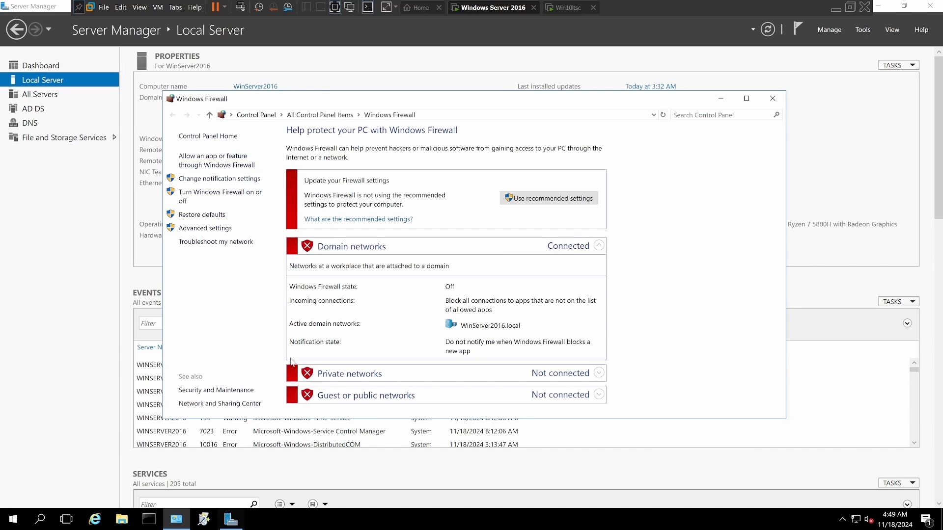
{"action": "left_click", "coordinate": [323, 397]}
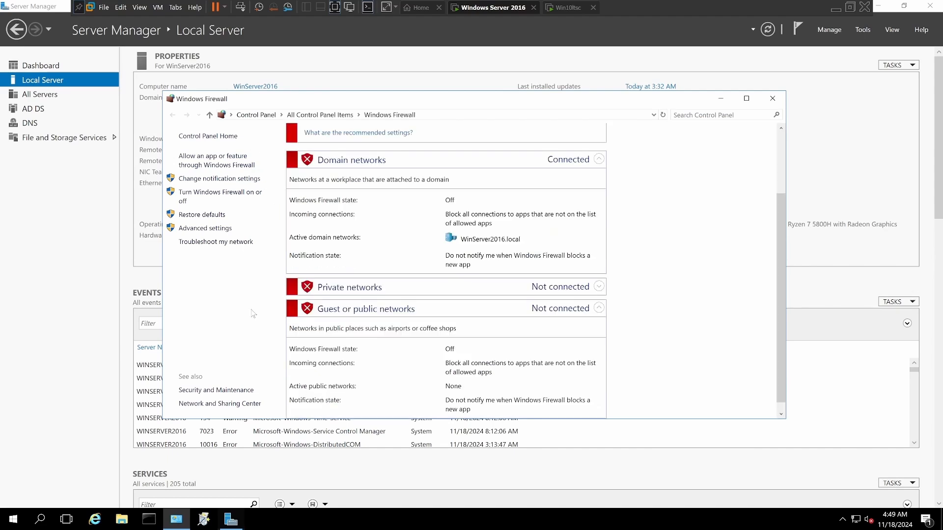
Step: Turn on Windows Firewall for the server's public network with notifications for blocked apps, apply the settings, and close the firewall window
{"action": "left_click", "coordinate": [216, 198]}
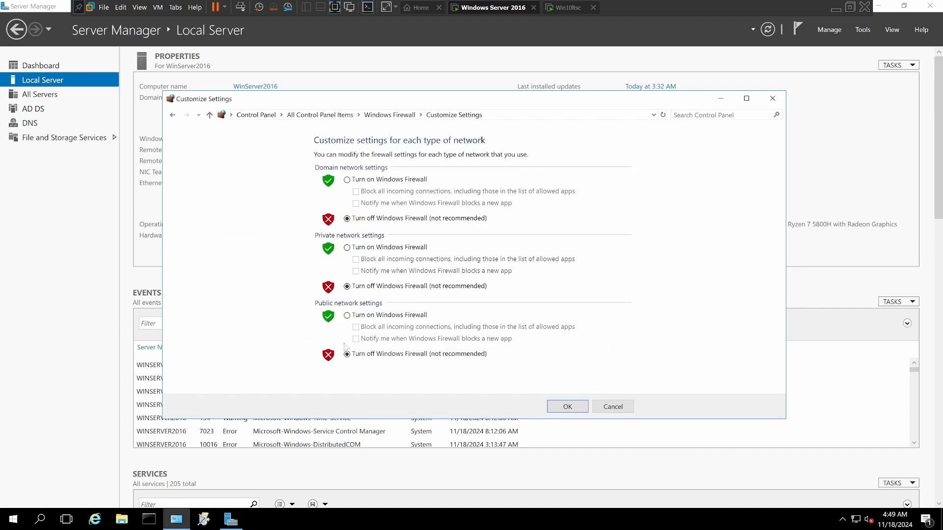
{"action": "left_click", "coordinate": [347, 316]}
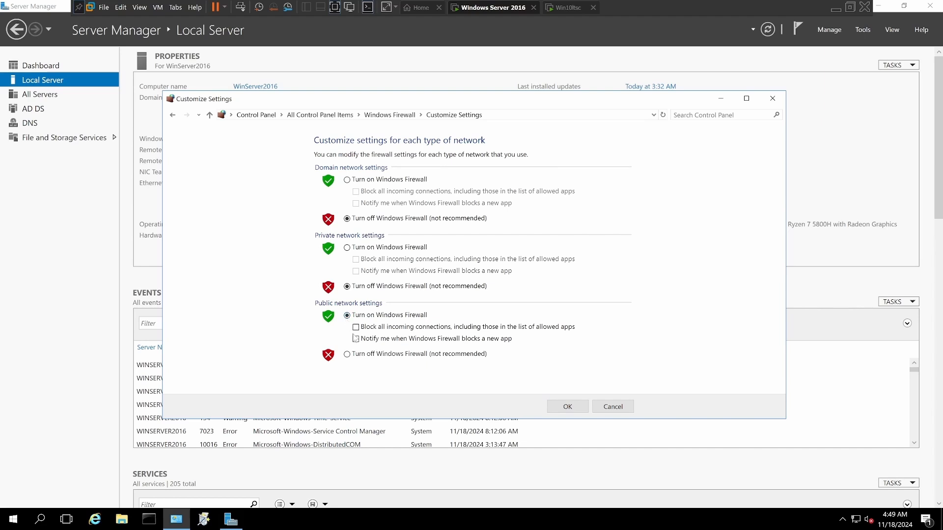
{"action": "left_click", "coordinate": [356, 339]}
{"action": "left_click", "coordinate": [554, 405]}
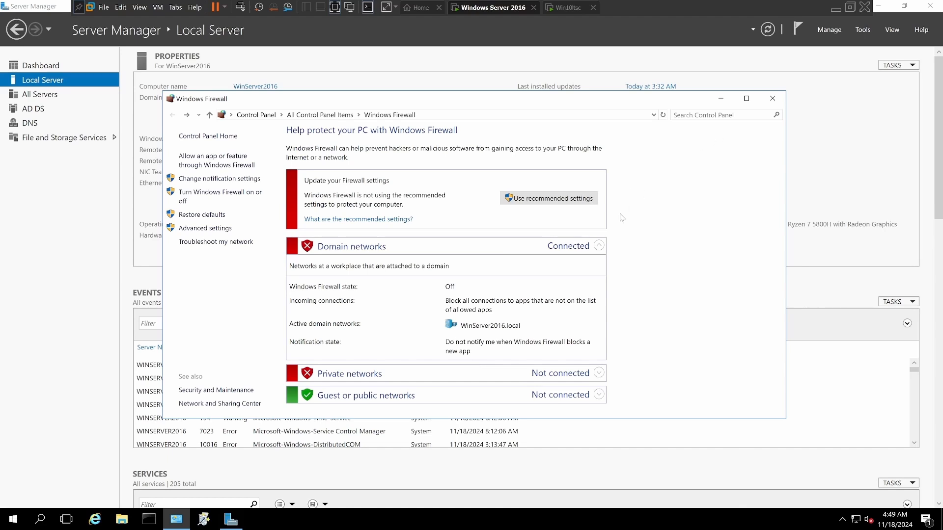
{"action": "left_click", "coordinate": [772, 99]}
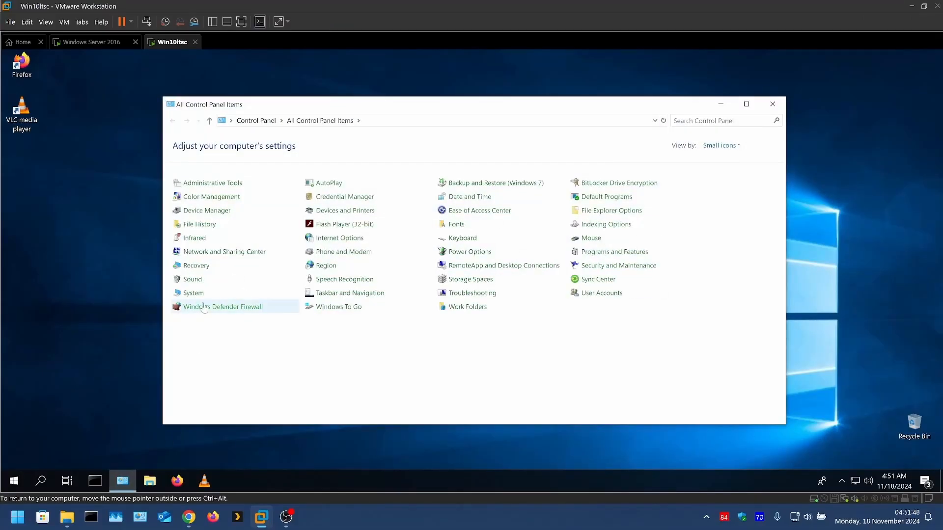
Step: Turn on Windows Defender Firewall for the public network on the Win10ltsc client, apply the change, and close the window
{"action": "left_click", "coordinate": [204, 307]}
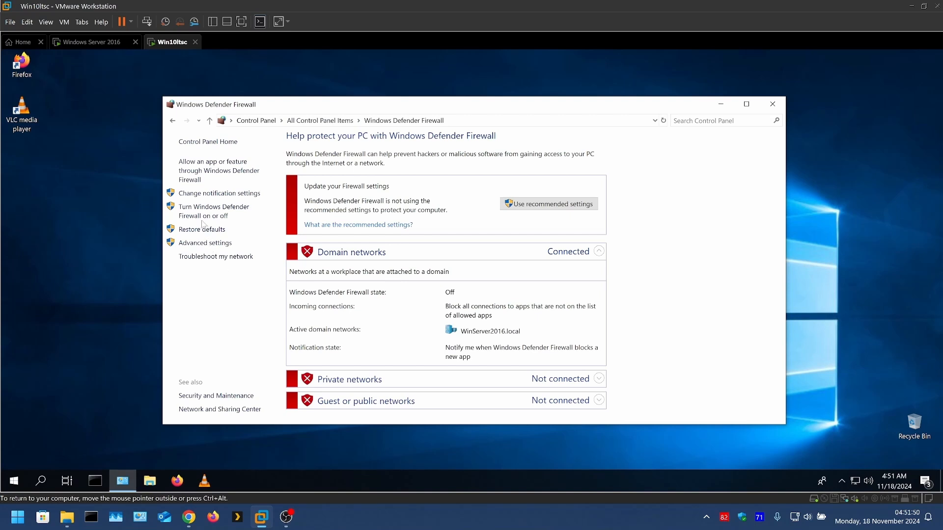
{"action": "left_click", "coordinate": [201, 215]}
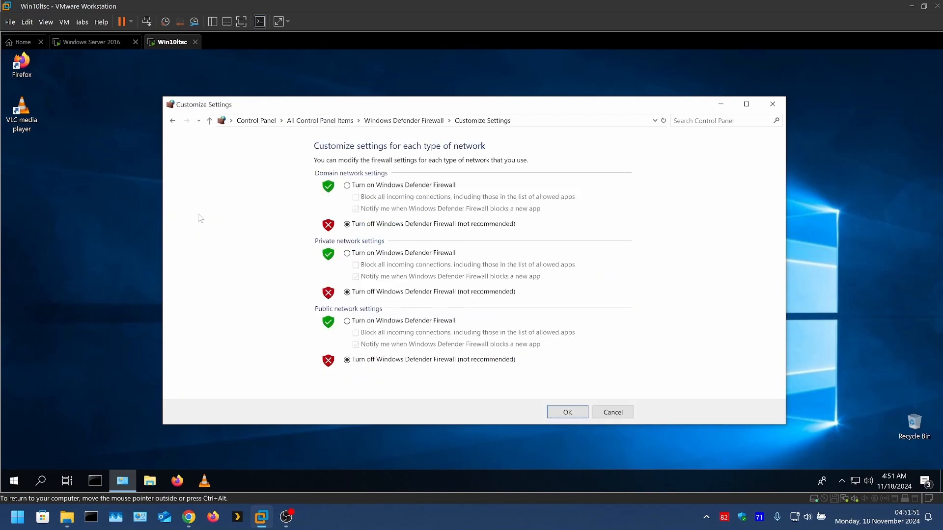
{"action": "left_click", "coordinate": [347, 322]}
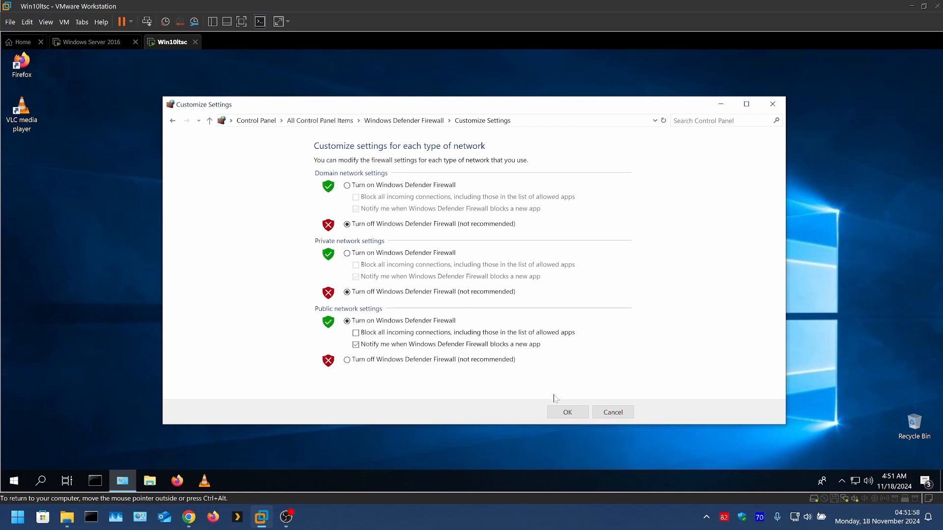
{"action": "left_click", "coordinate": [562, 410]}
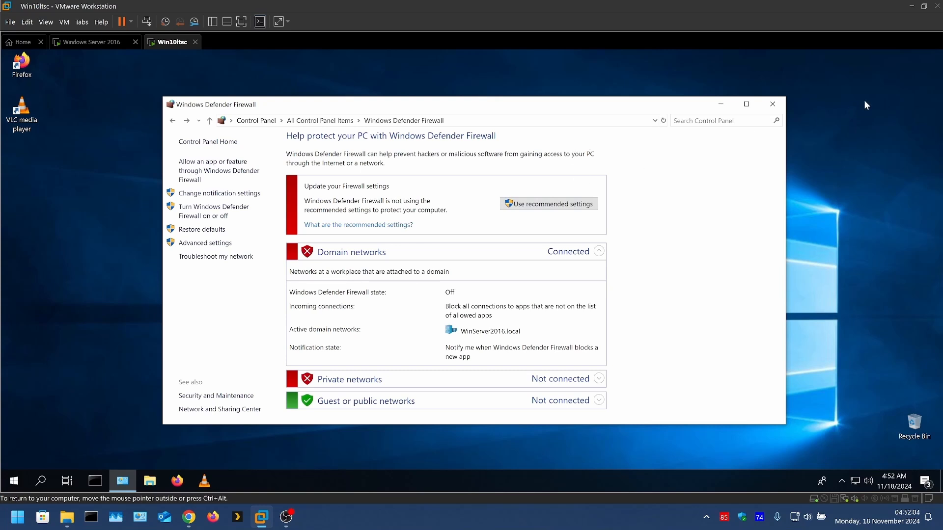
{"action": "left_click", "coordinate": [779, 106]}
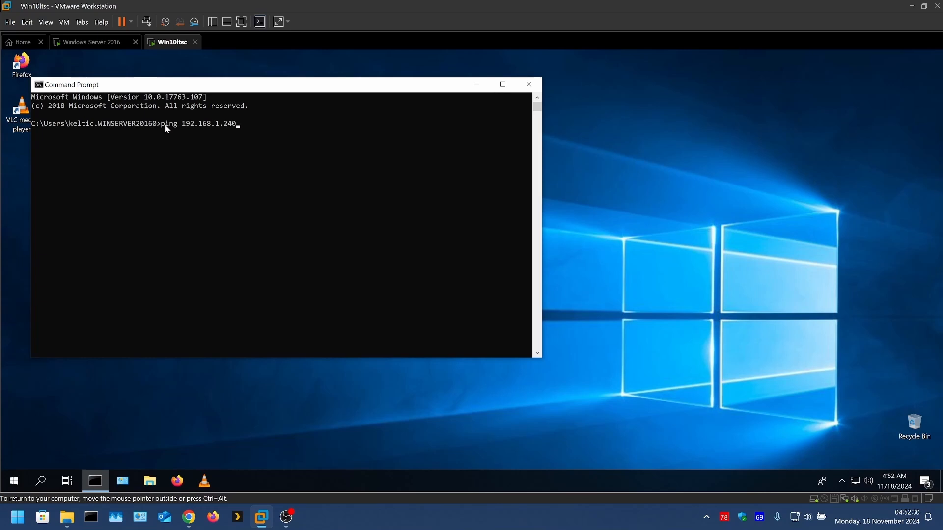
Step: Test connectivity by pinging 192.168.1.240 from the Win10ltsc client and 192.168.1.223 from the Windows Server 2016 machine
{"action": "key", "text": "Return"}
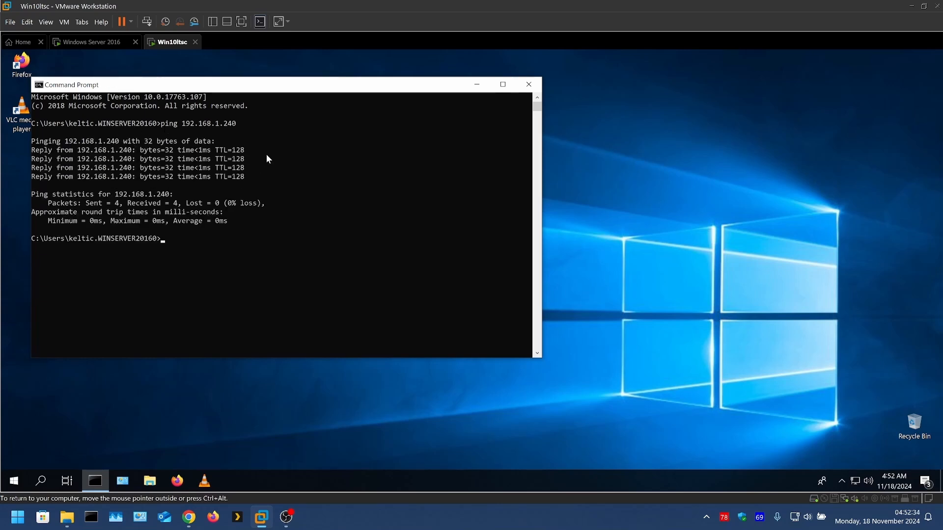
{"action": "left_click", "coordinate": [96, 43]}
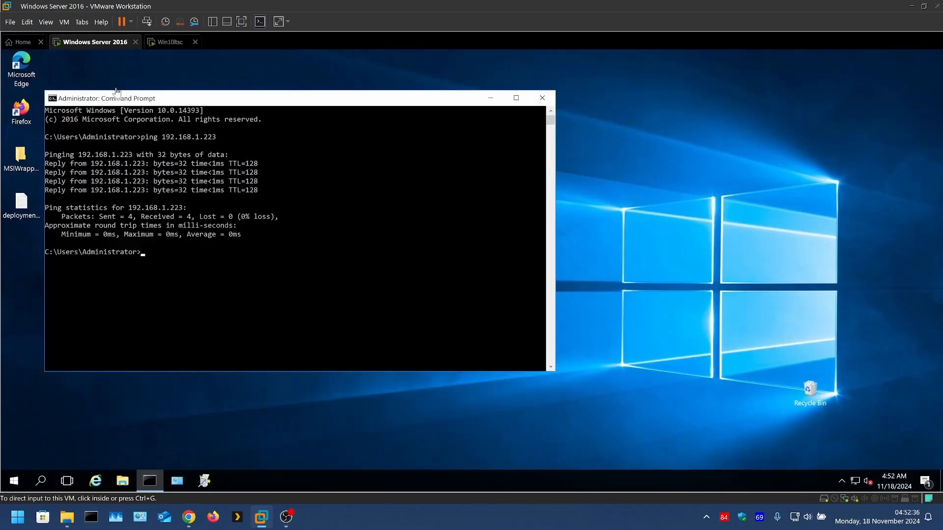
{"action": "left_click", "coordinate": [146, 263]}
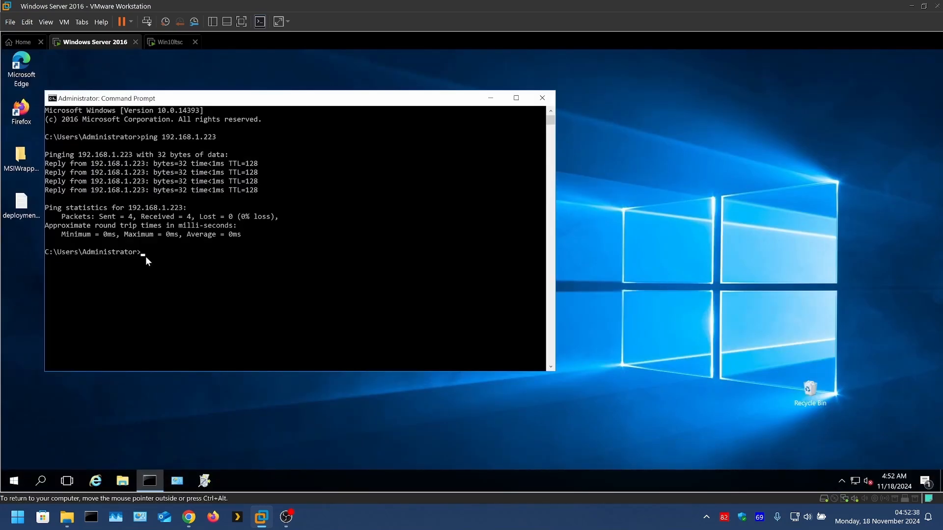
{"action": "key", "text": "Up"}
{"action": "key", "text": "Return"}
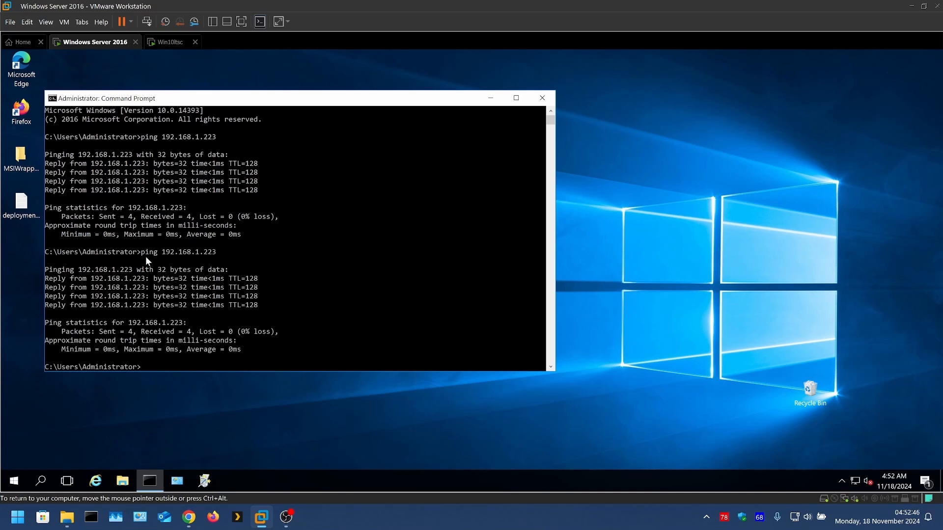
Step: Clear the server's Command Prompt output and exit the Command Prompt
{"action": "type", "text": "cls"}
{"action": "key", "text": "Return"}
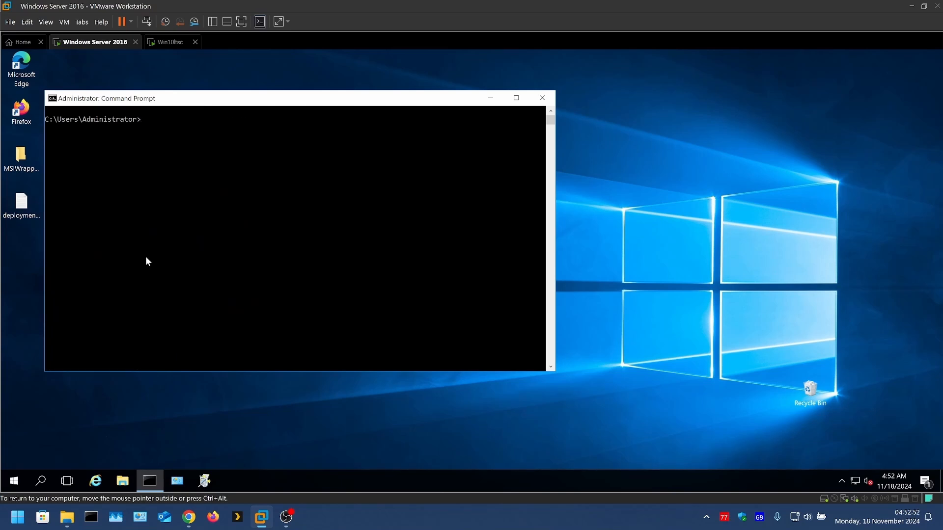
{"action": "type", "text": "exit"}
{"action": "key", "text": "Return"}
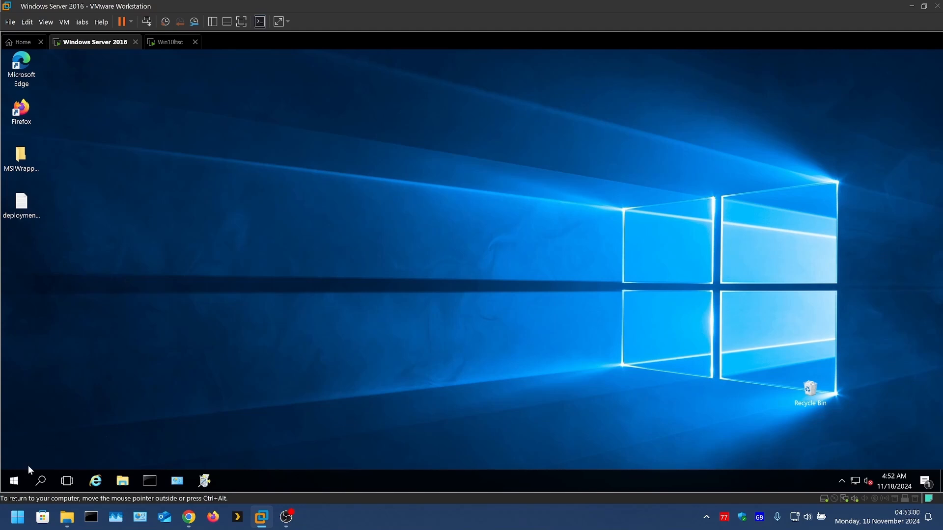
Step: Sign the administrator account out of Windows Server 2016
{"action": "left_click", "coordinate": [16, 481]}
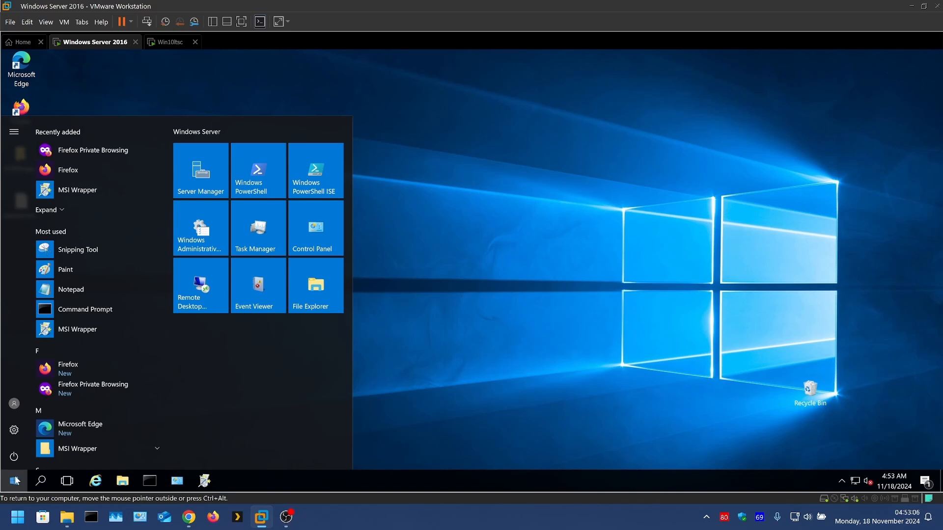
{"action": "left_click", "coordinate": [15, 407]}
{"action": "left_click", "coordinate": [20, 376]}
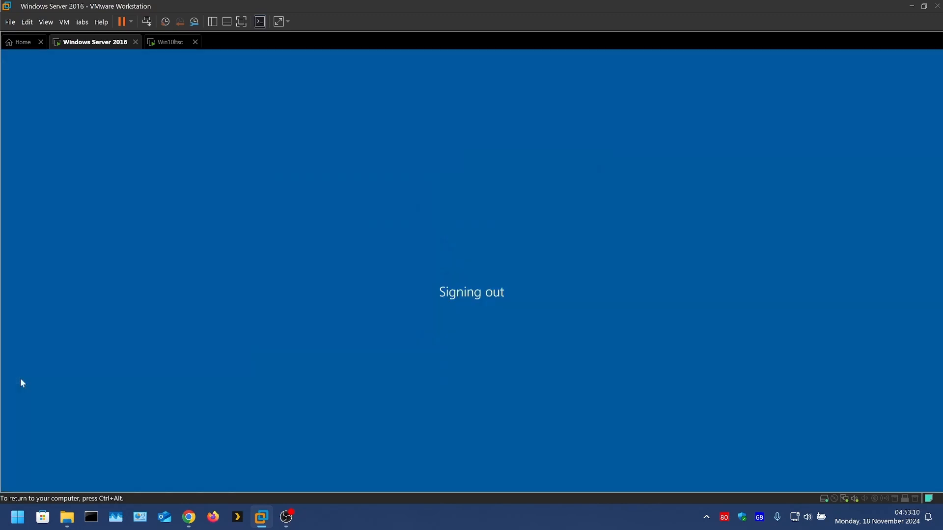
{"action": "key", "text": "ctrl+alt+Return"}
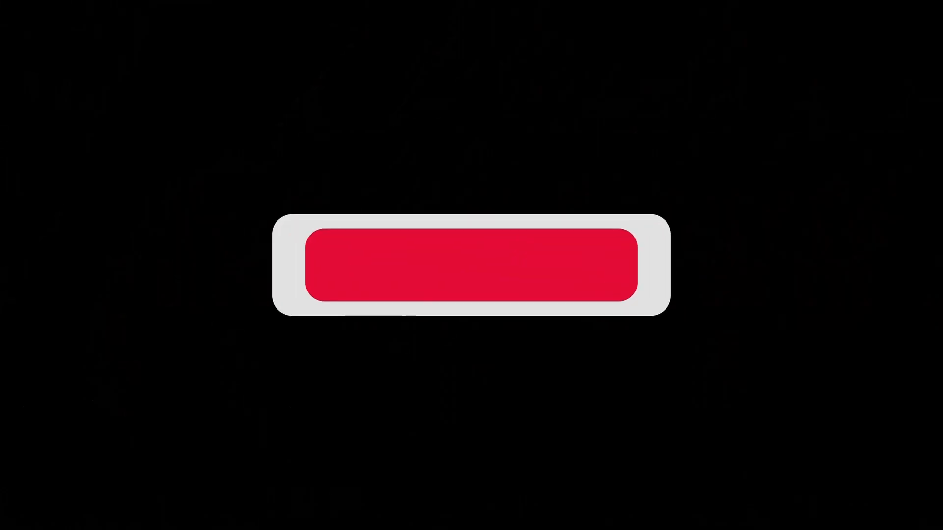